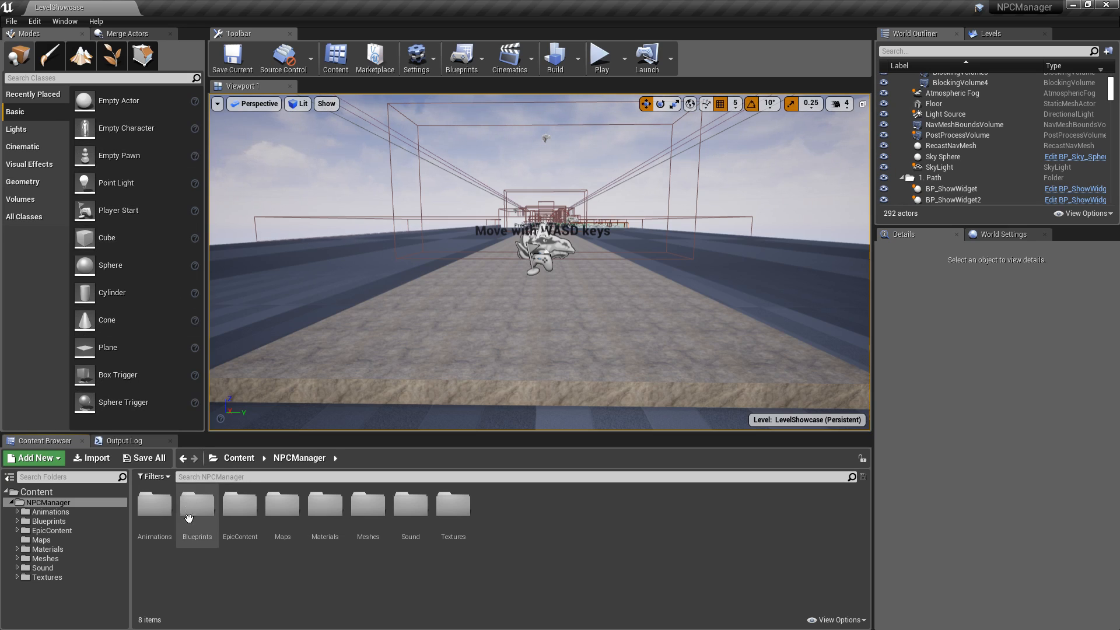
Open the LevelTutorial level from the NPCManager Maps folder
double_click(287, 511)
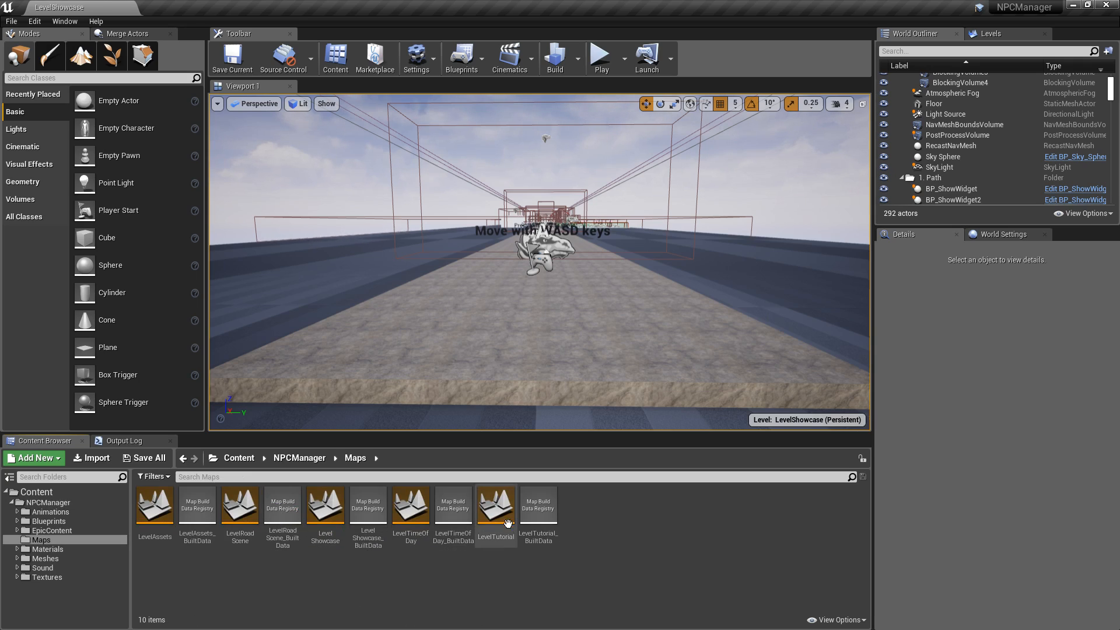
double_click(502, 507)
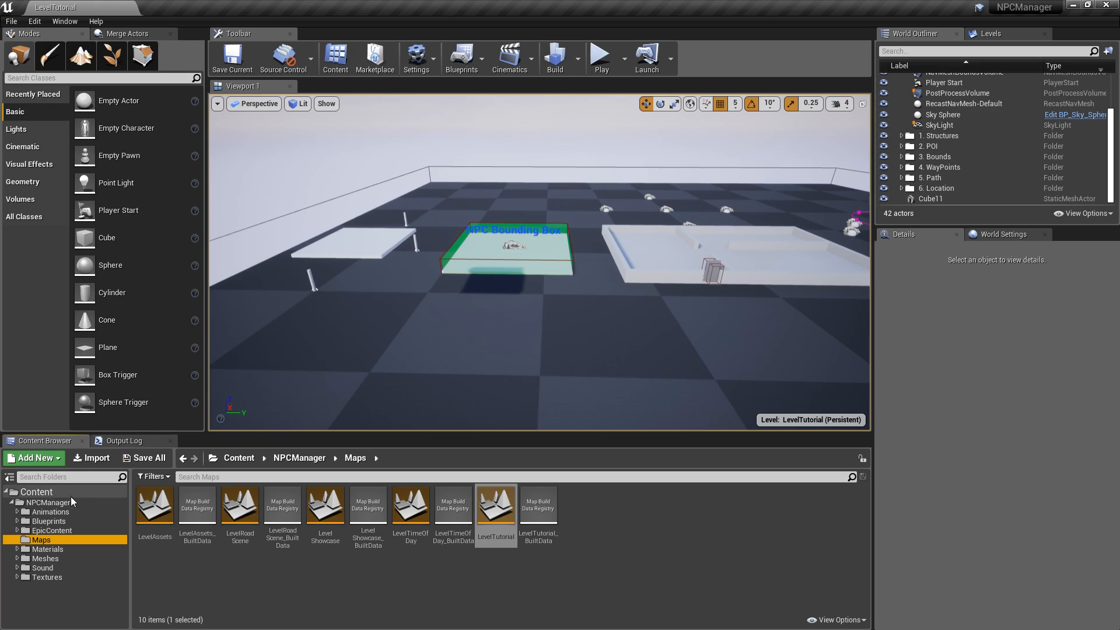
In NPCManager/Blueprints/Characters/NPC, create a child Blueprint class of BP_NPC and name it BP_NPC_QuickStart
click(57, 505)
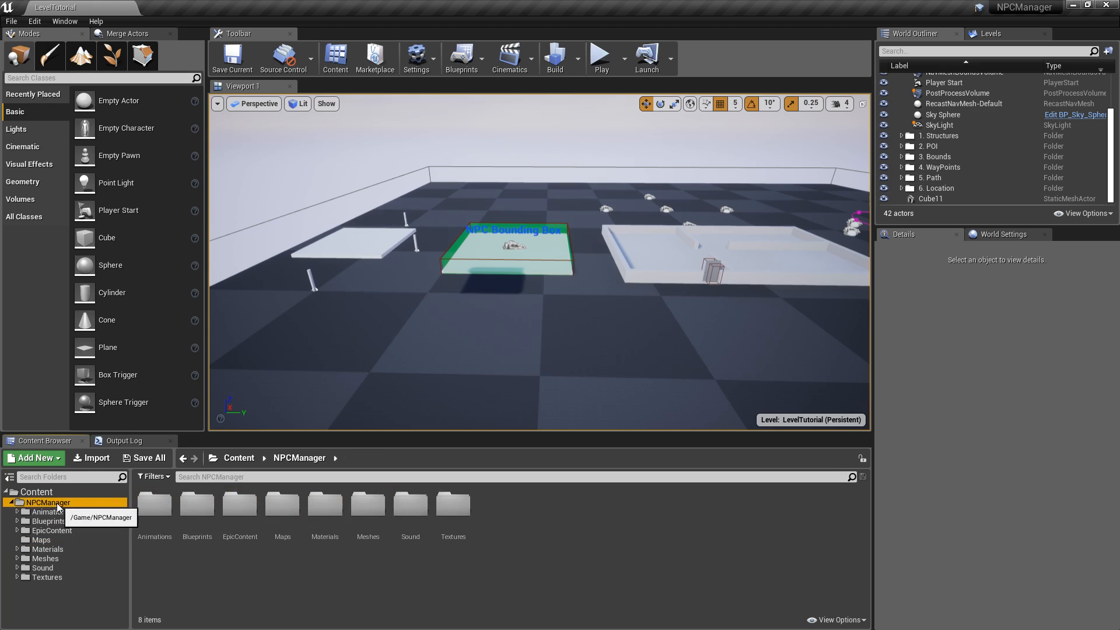
double_click(196, 504)
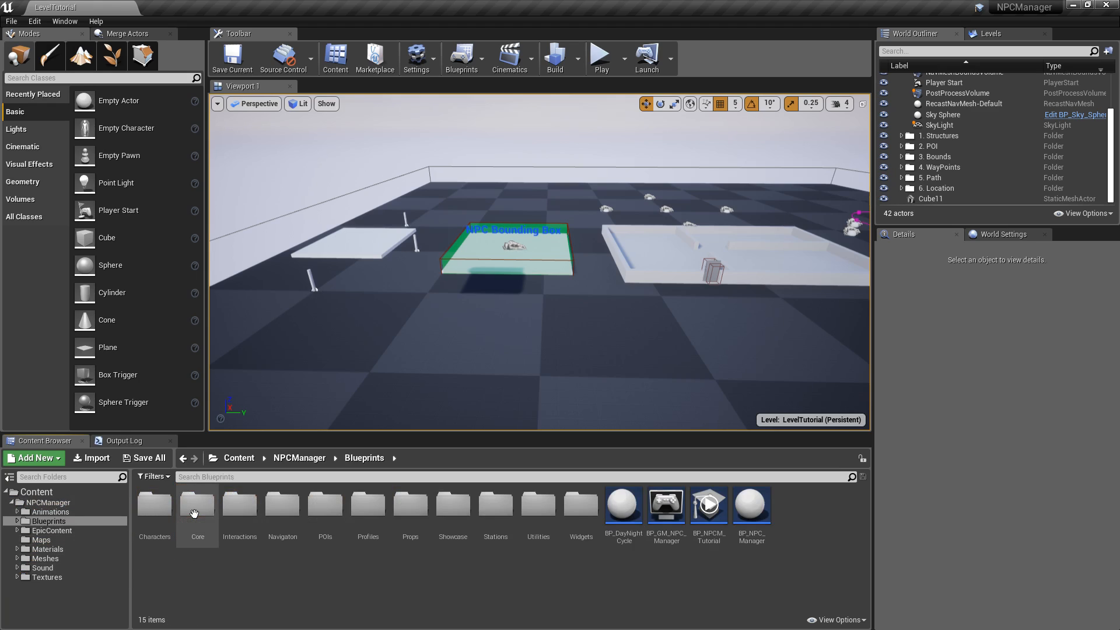
double_click(159, 505)
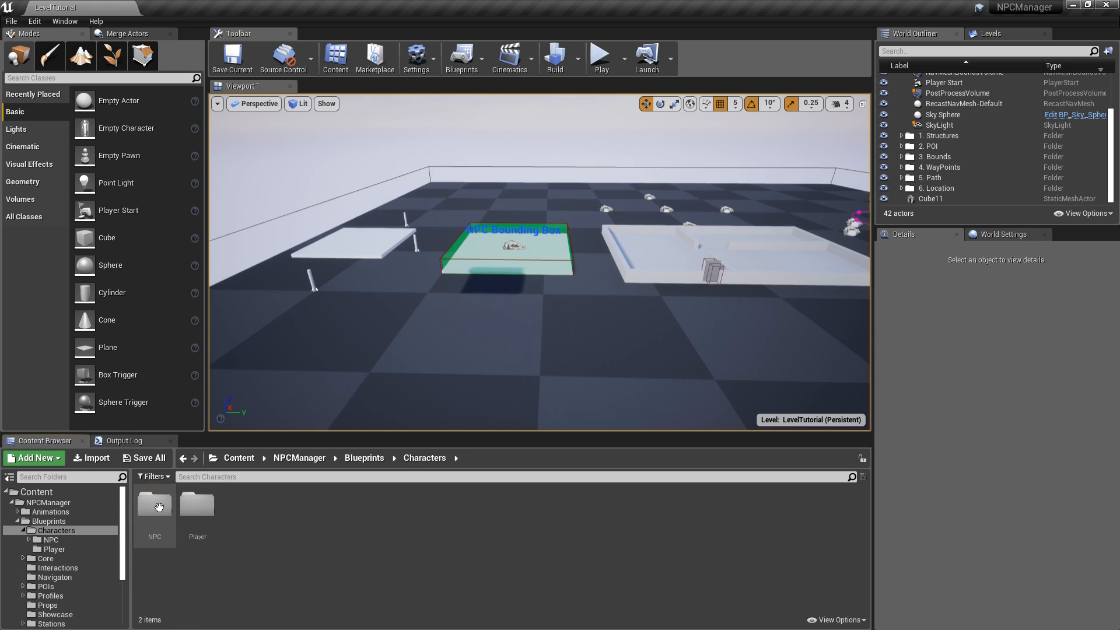
double_click(155, 505)
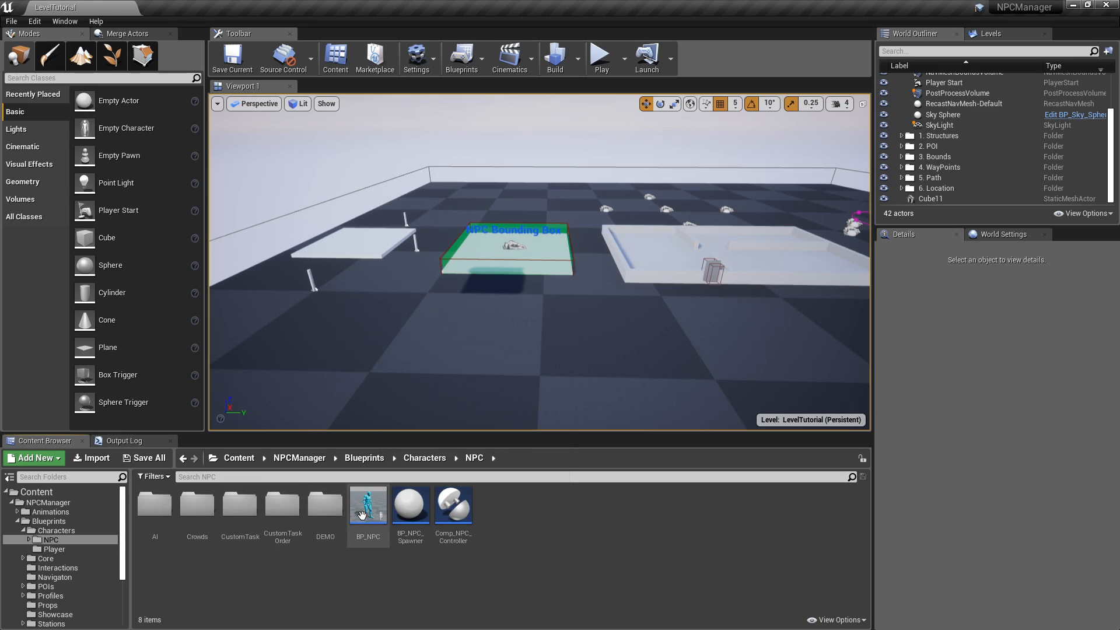
mouse_move(361, 505)
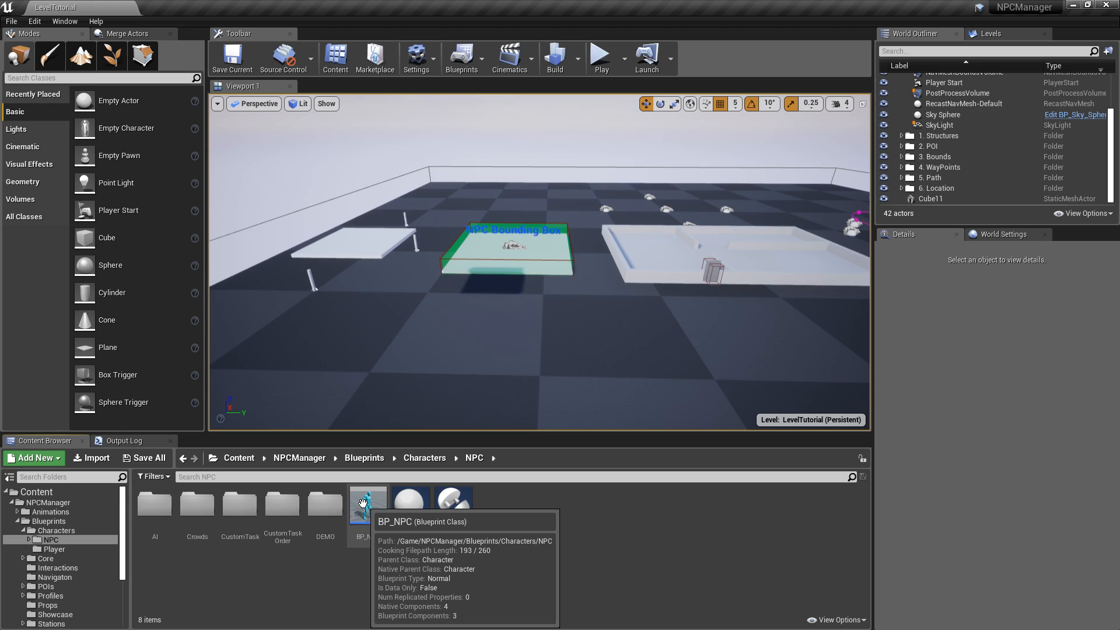
right_click(363, 504)
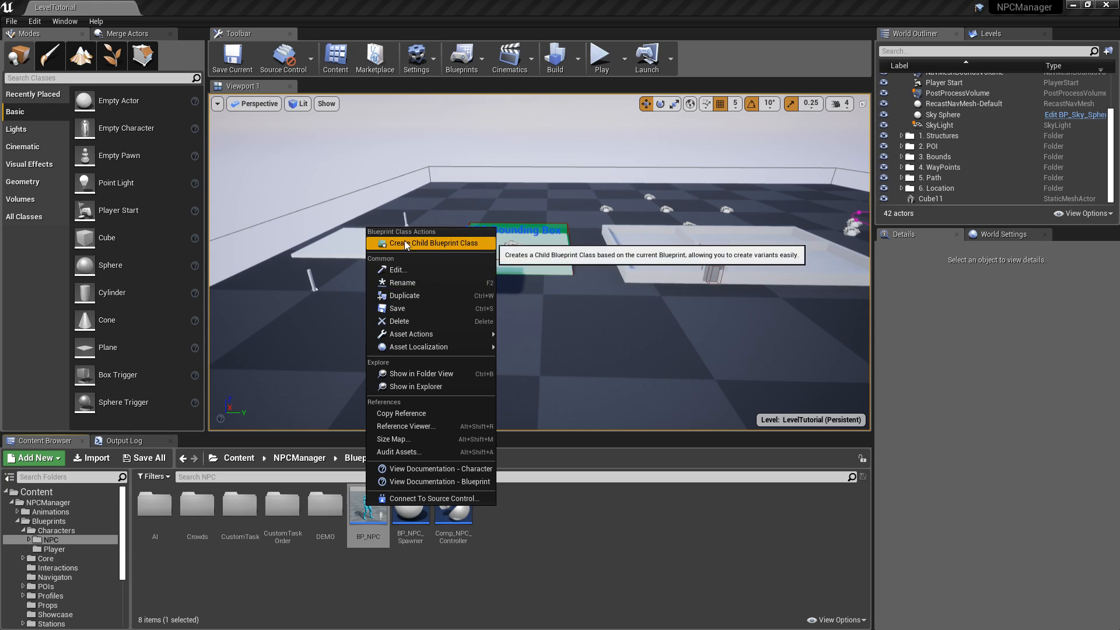
click(443, 243)
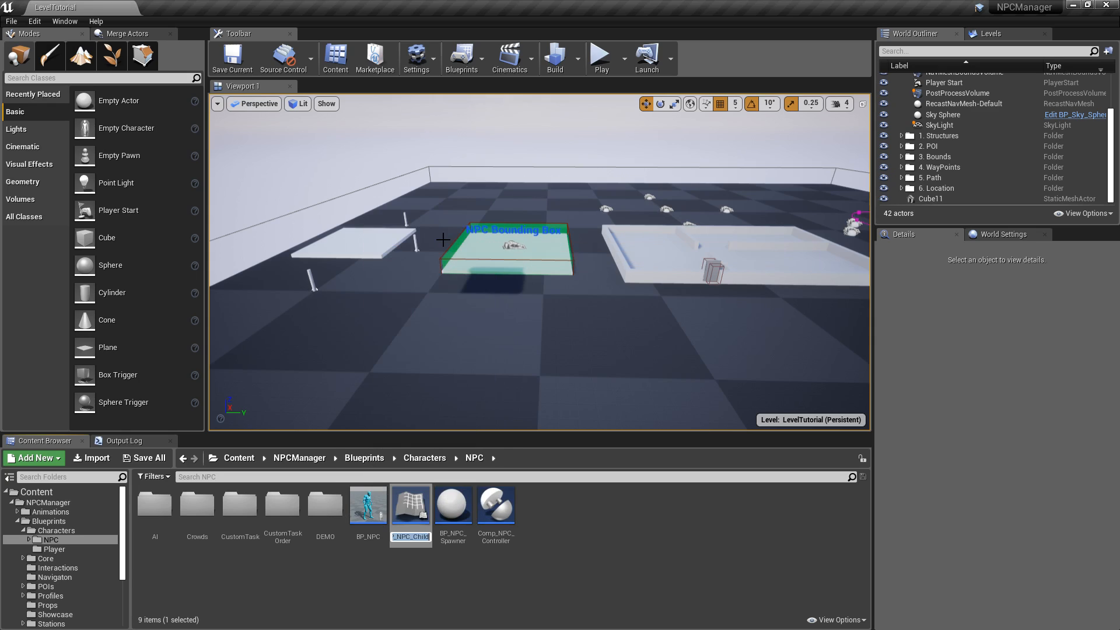
key(Right)
key(BackSpace)
key(BackSpace)
text(QuickStart)
key(Return)
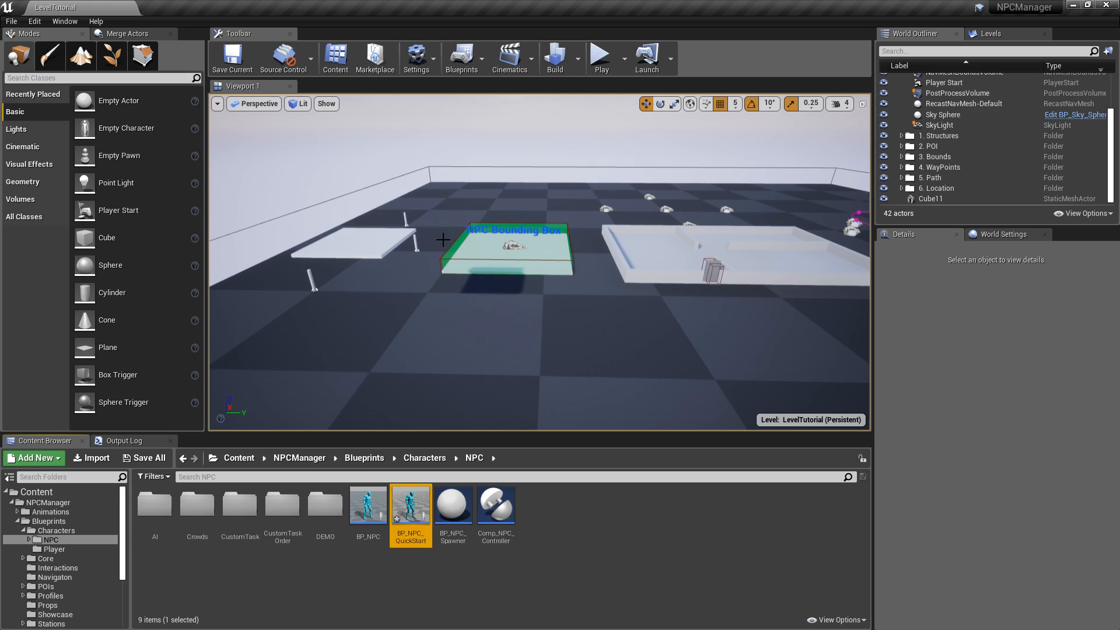
Open BP_NPC_QuickStart for editing, dock its editor beside the LevelTutorial tab, and view the character from the front
double_click(411, 506)
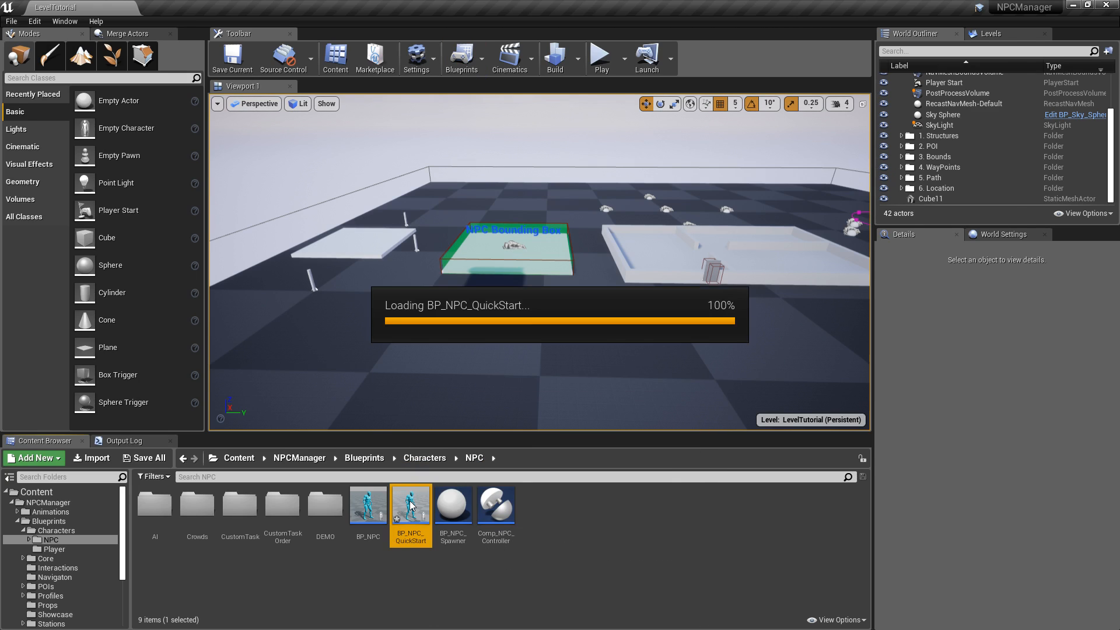
drag(309, 46, 187, 7)
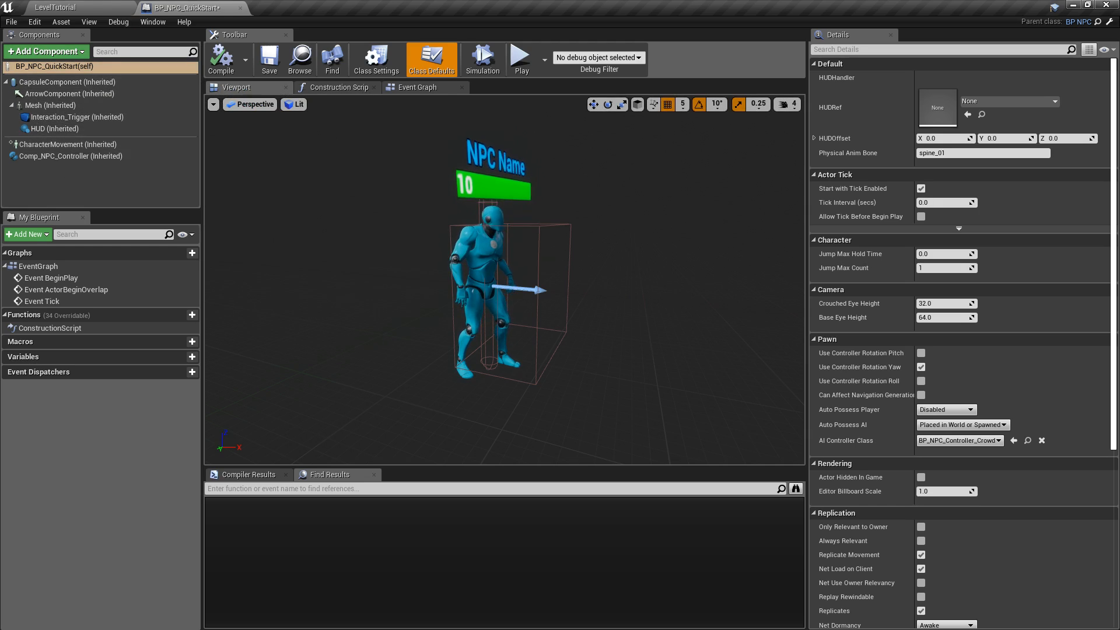
key(d)
right_drag(509, 169, 360, 186)
key(w)
key(a)
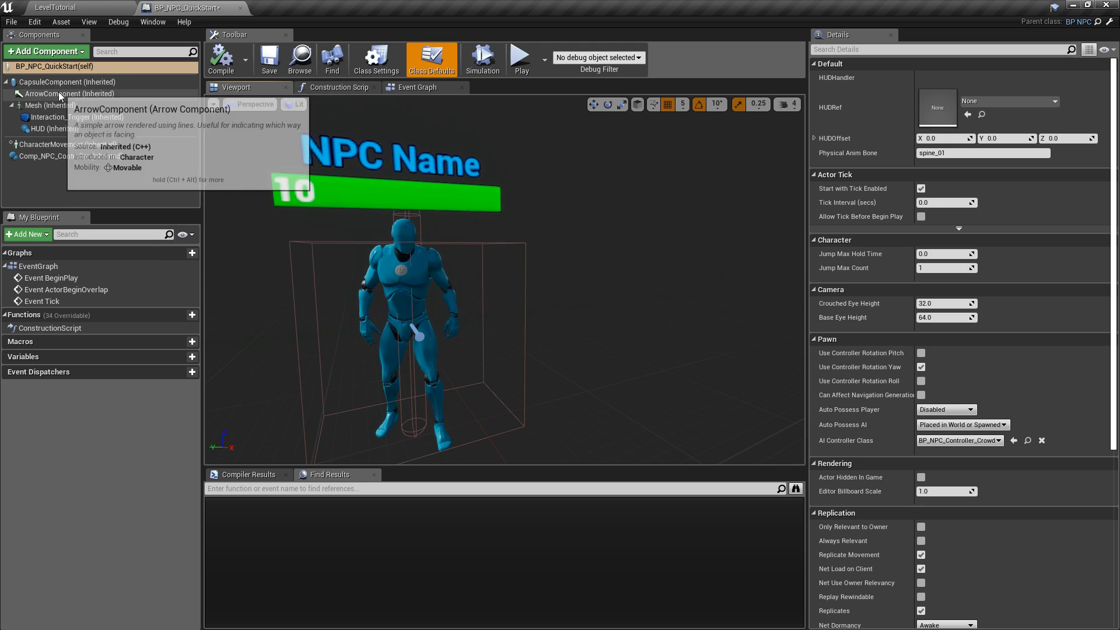
Inspect the inherited HUD, Interaction_Trigger and Comp_NPC_Controller components of BP_NPC_QuickStart, and save the blueprint
mouse_move(58, 92)
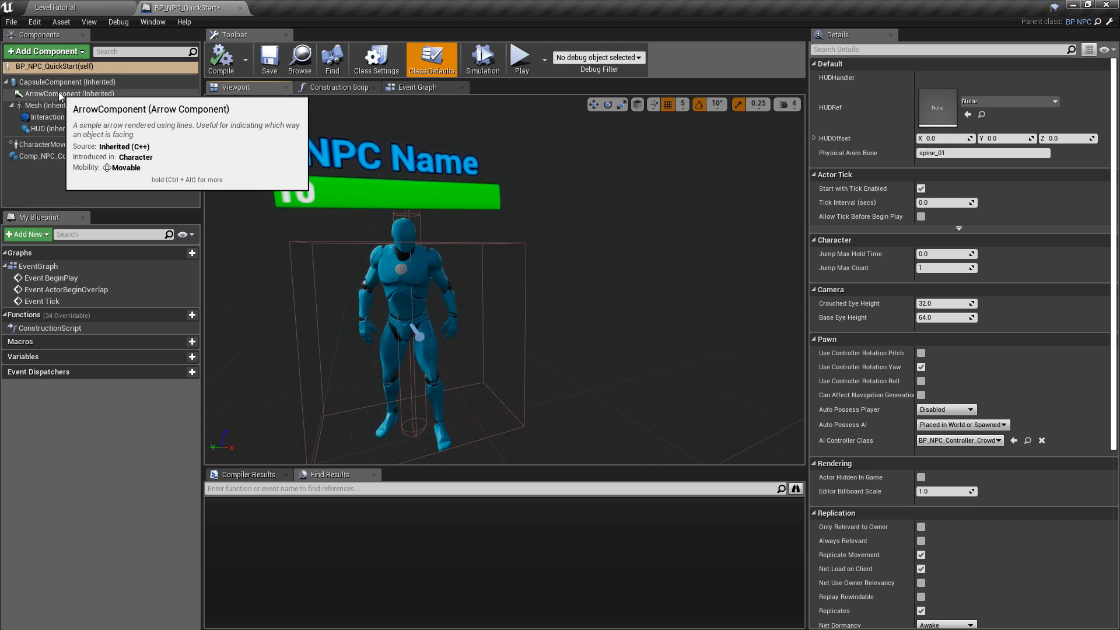
click(85, 73)
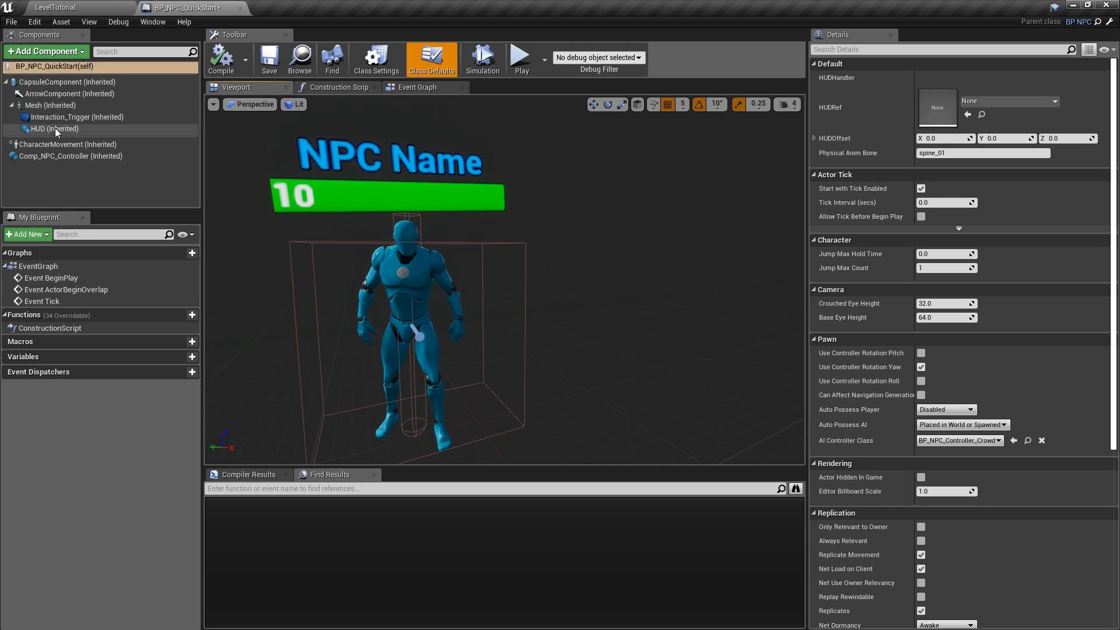
click(54, 129)
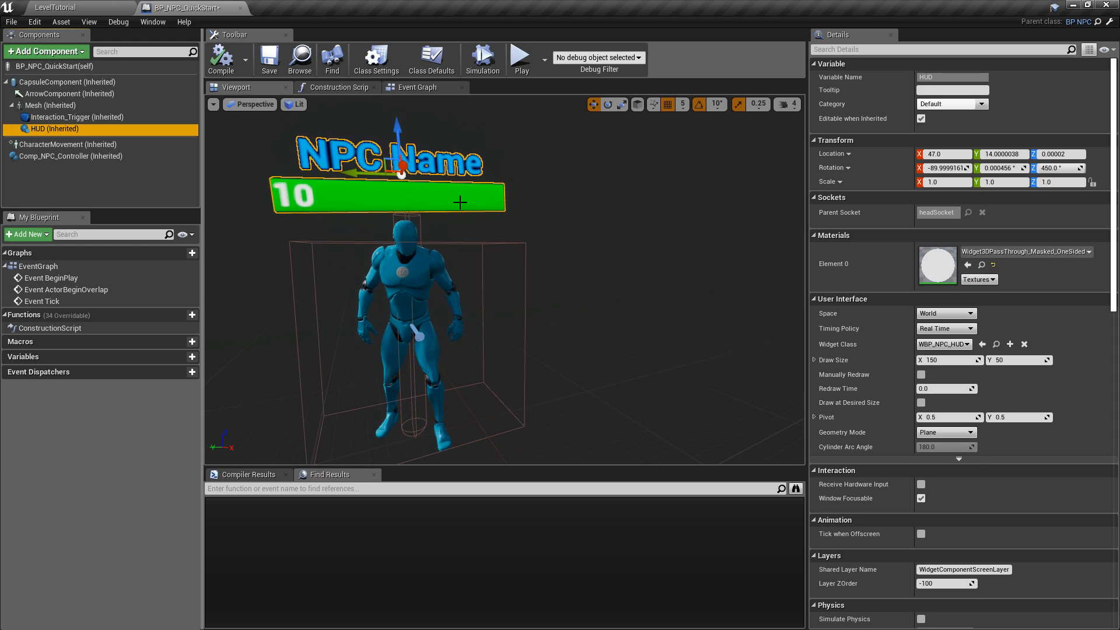
click(77, 117)
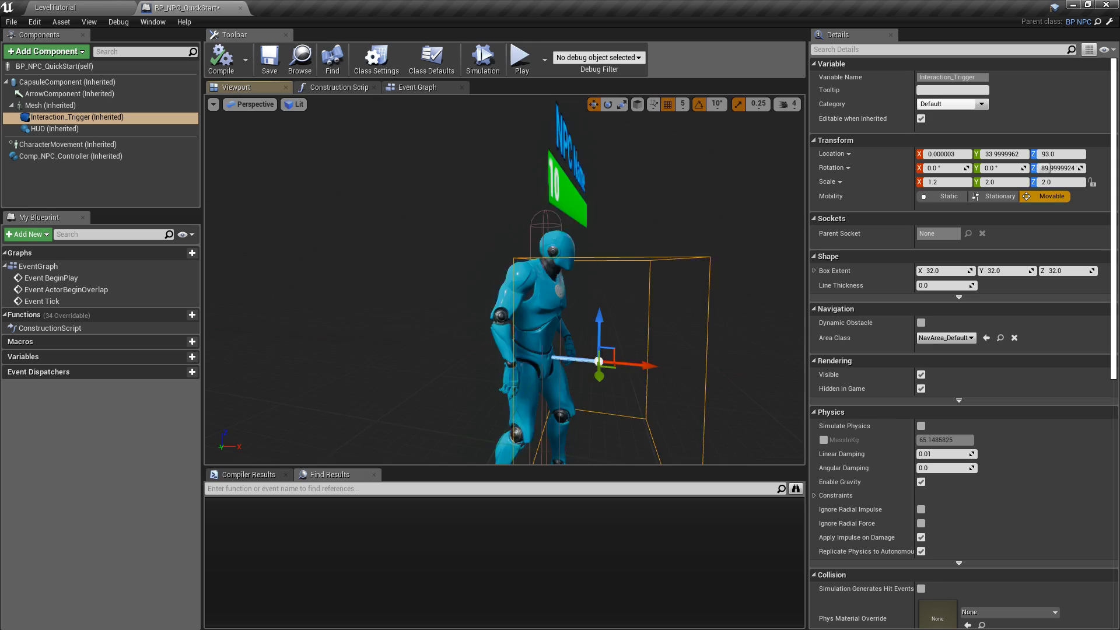
right_drag(505, 280, 446, 343)
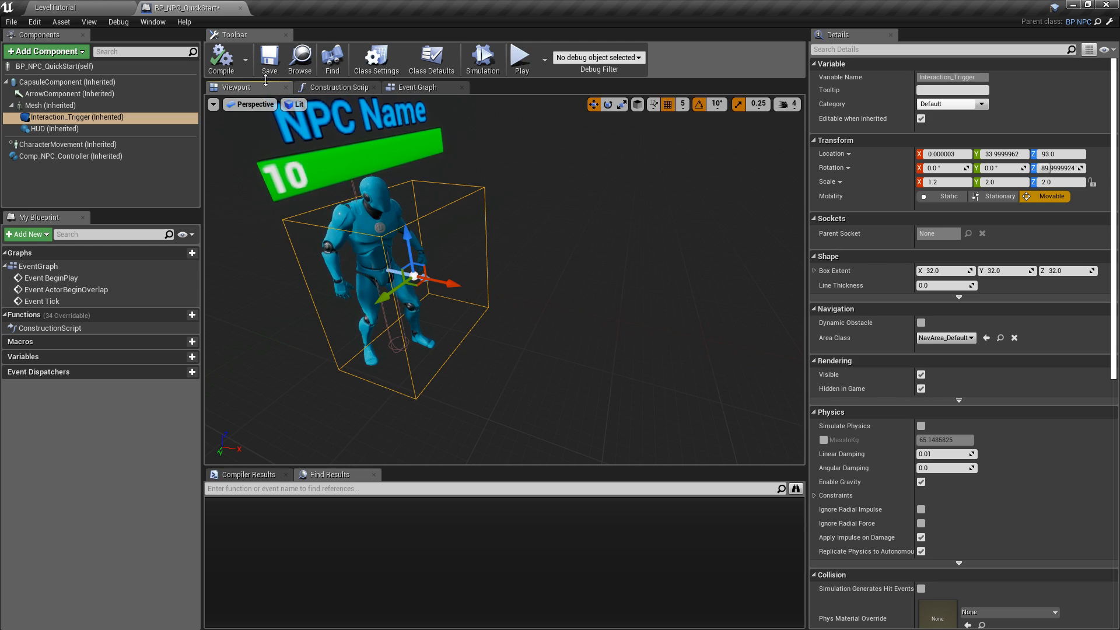
click(268, 59)
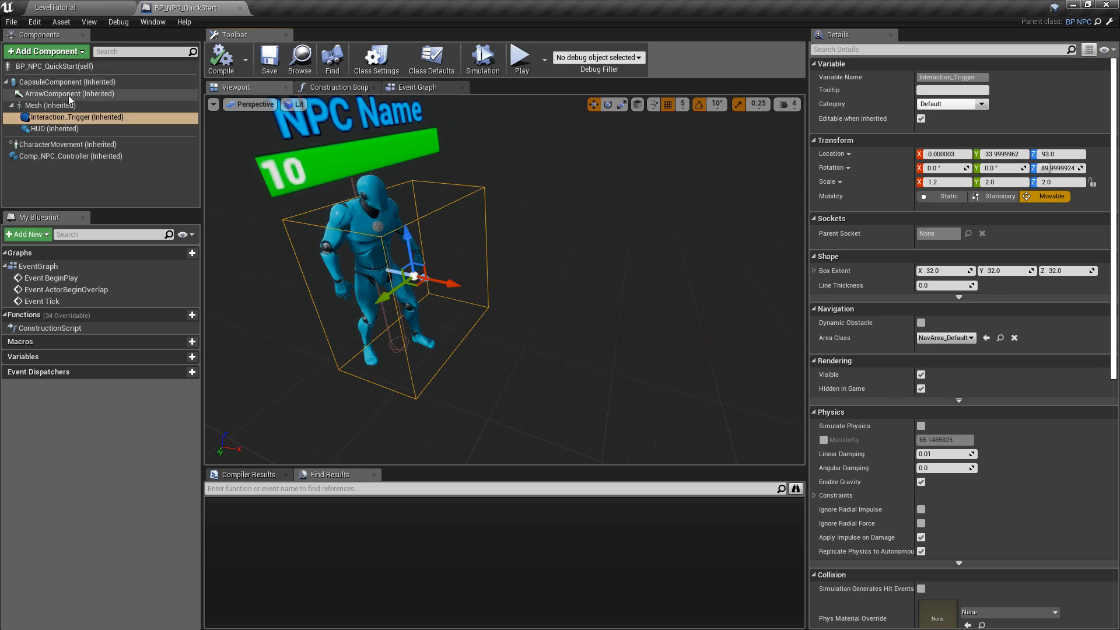
click(62, 156)
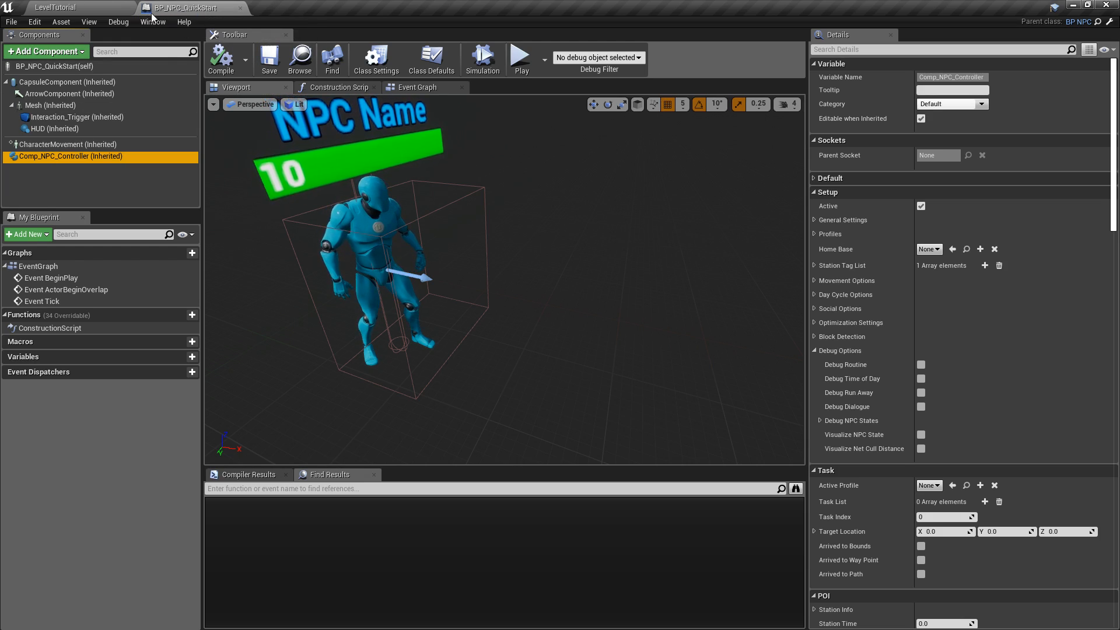
Return to LevelTutorial and place a BP_NPC_QuickStart instance on the open checkered floor
click(88, 8)
right_drag(480, 156, 455, 158)
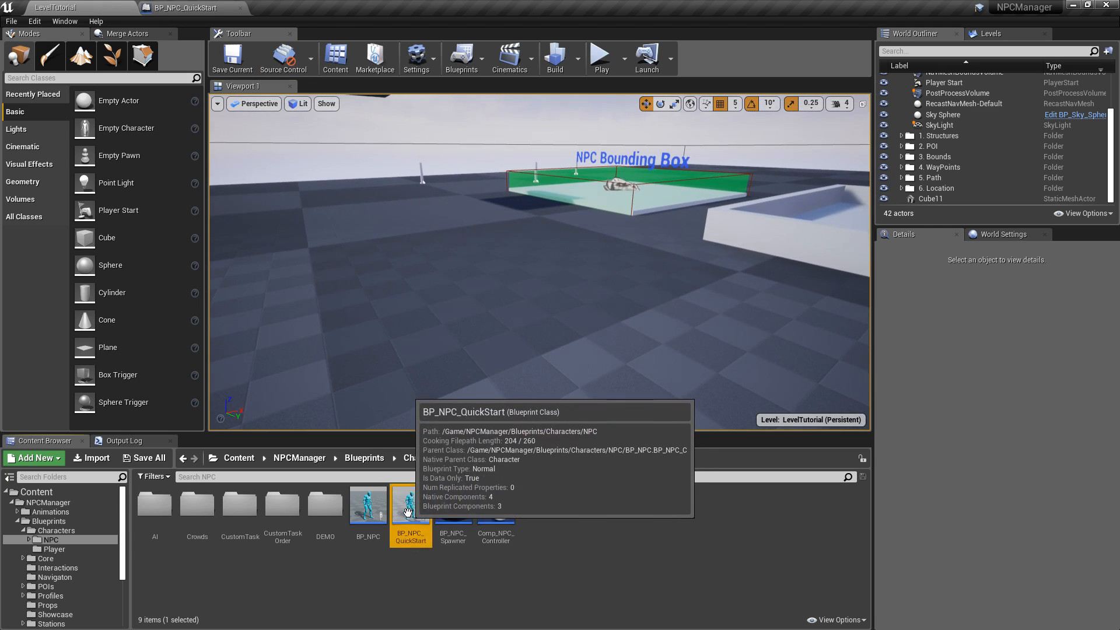
drag(410, 505, 491, 314)
mouse_move(628, 237)
right_down()
mouse_move(571, 238)
mouse_move(641, 238)
right_up()
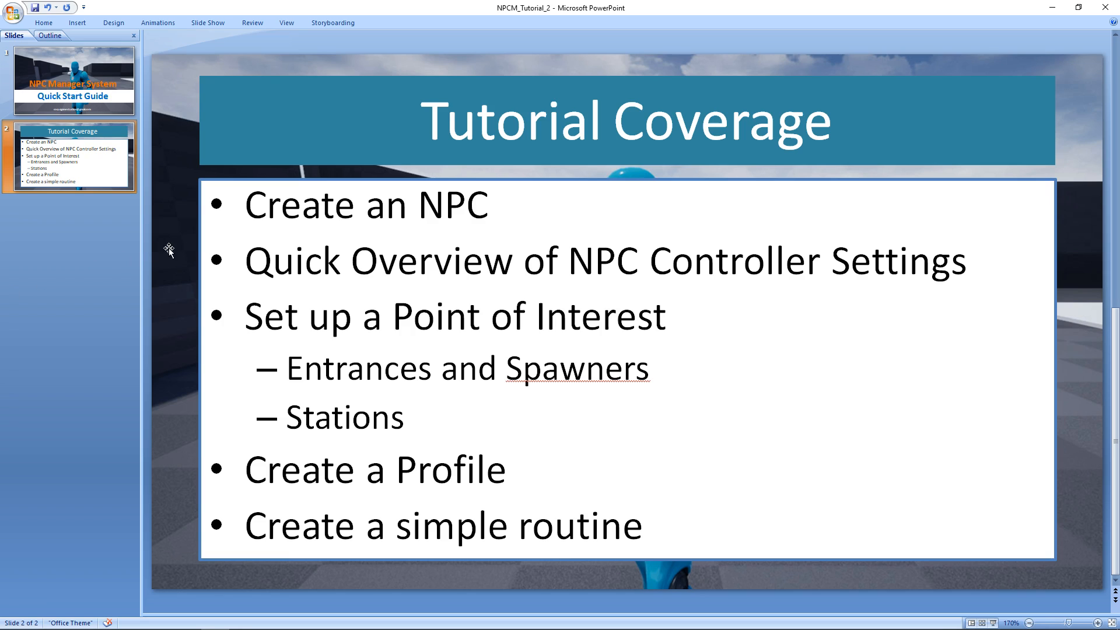
click(257, 255)
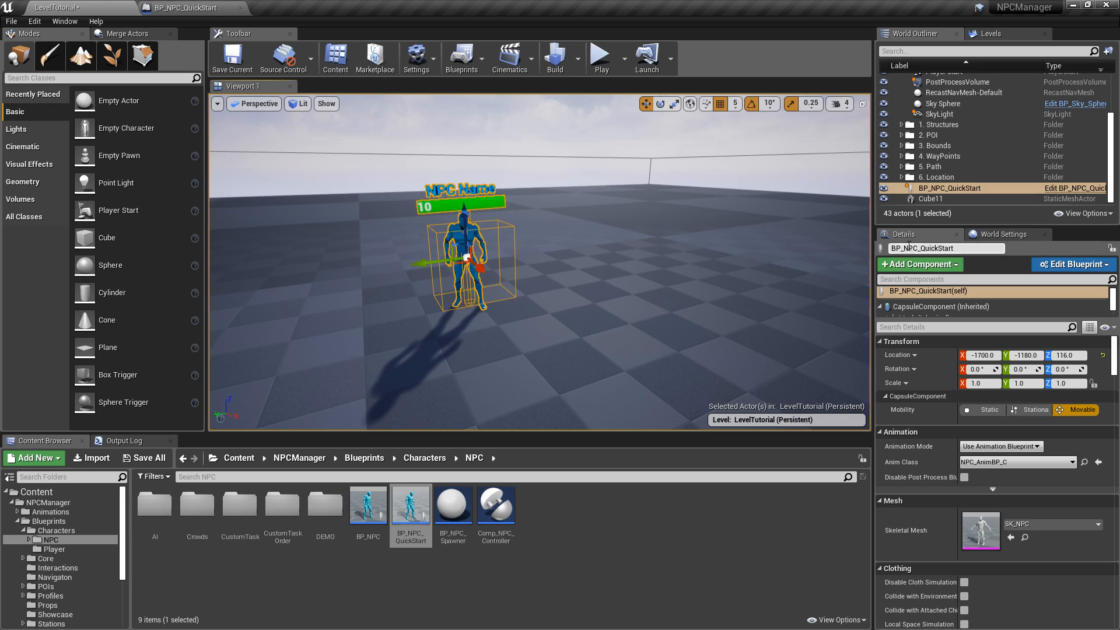
Enlarge the placed NPC's component list, select Comp_NPC_Controller, and turn its Active setting off and back on
drag(960, 320, 959, 387)
click(927, 369)
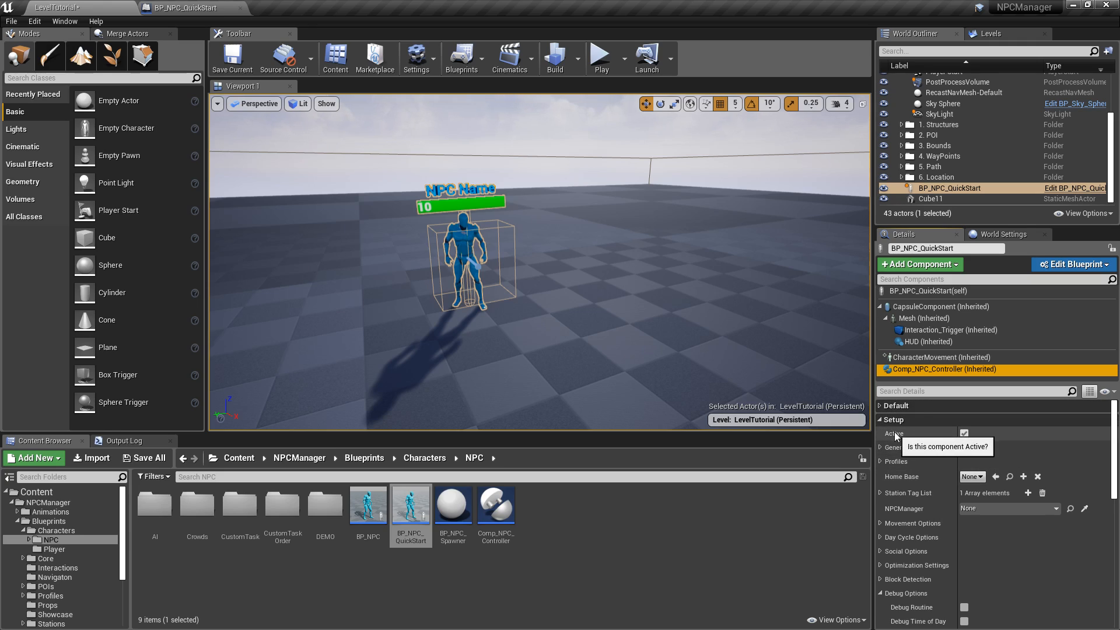
click(964, 434)
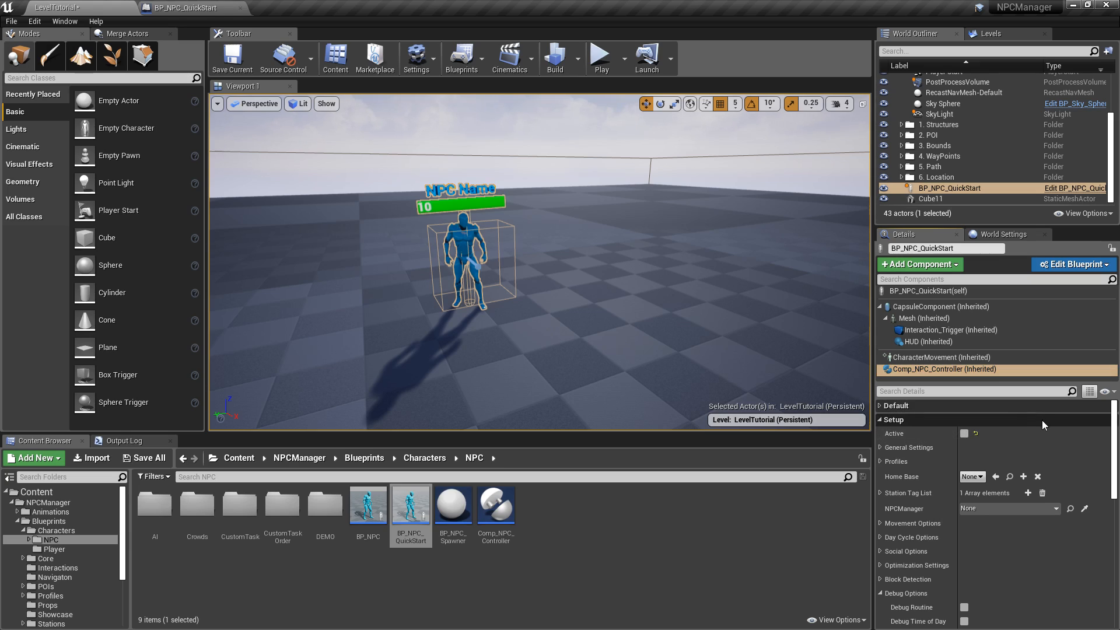
click(964, 433)
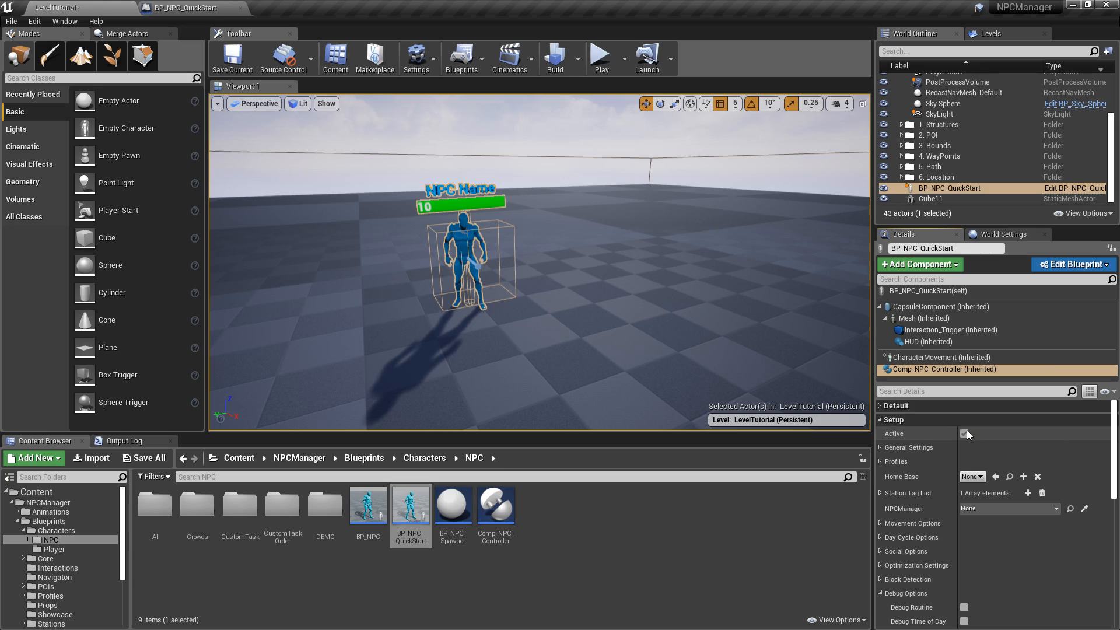
Set the NPC Name in the controller's General Settings to Bob
click(879, 448)
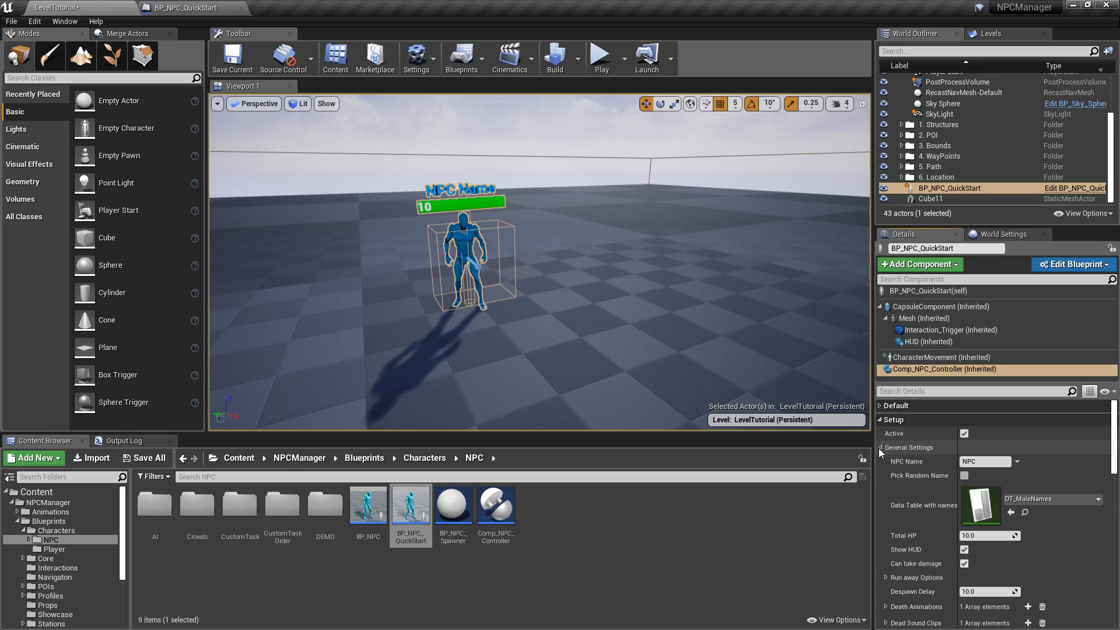
drag(1115, 416, 1115, 421)
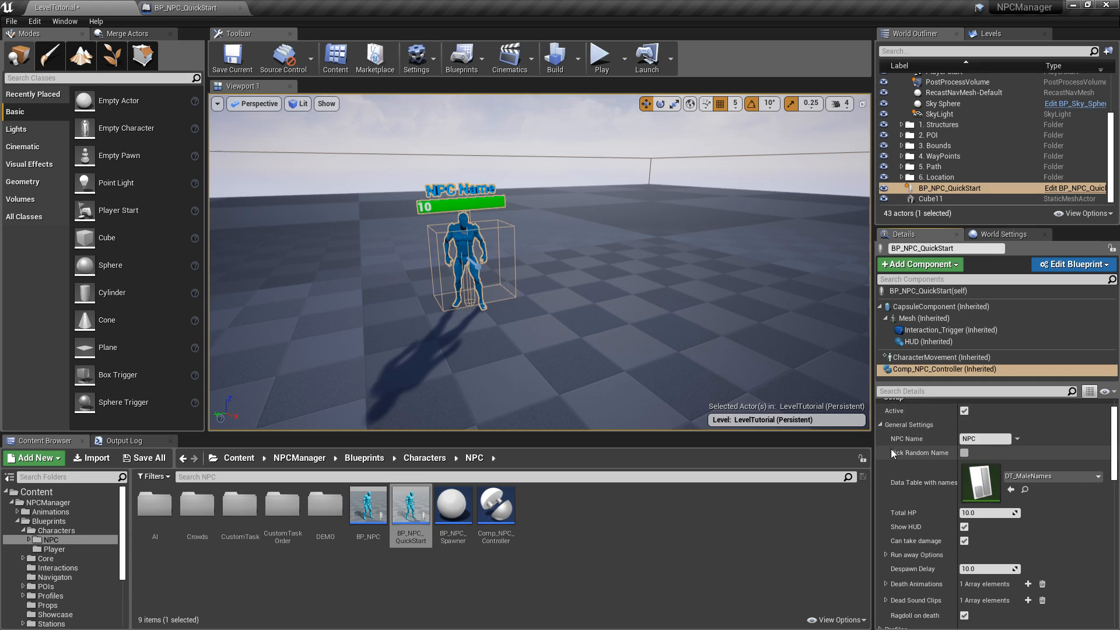
click(963, 442)
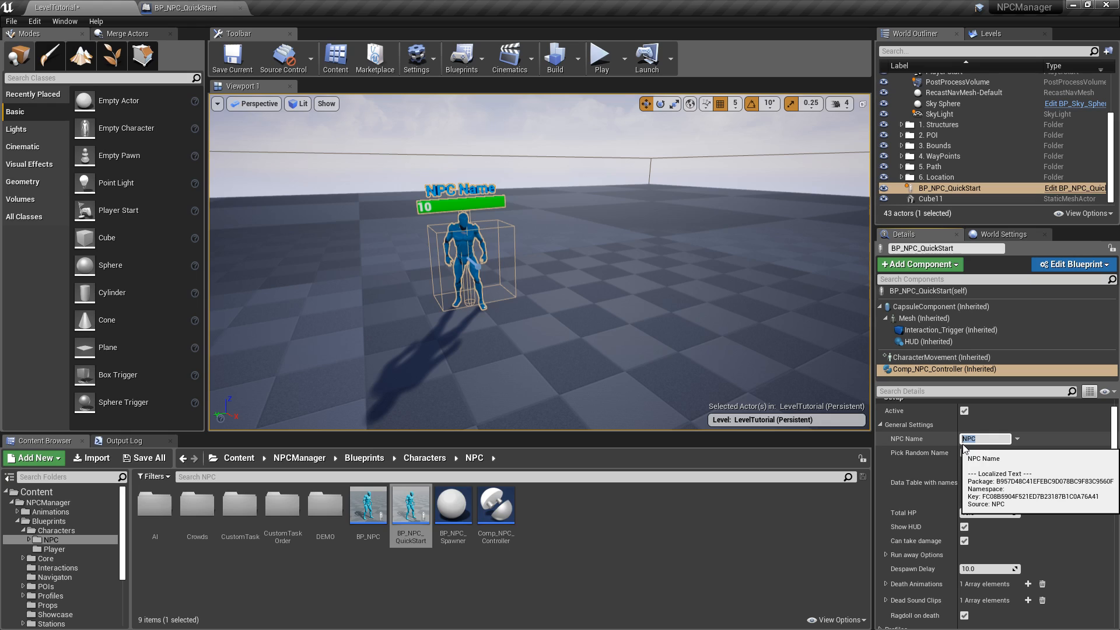
key(Return)
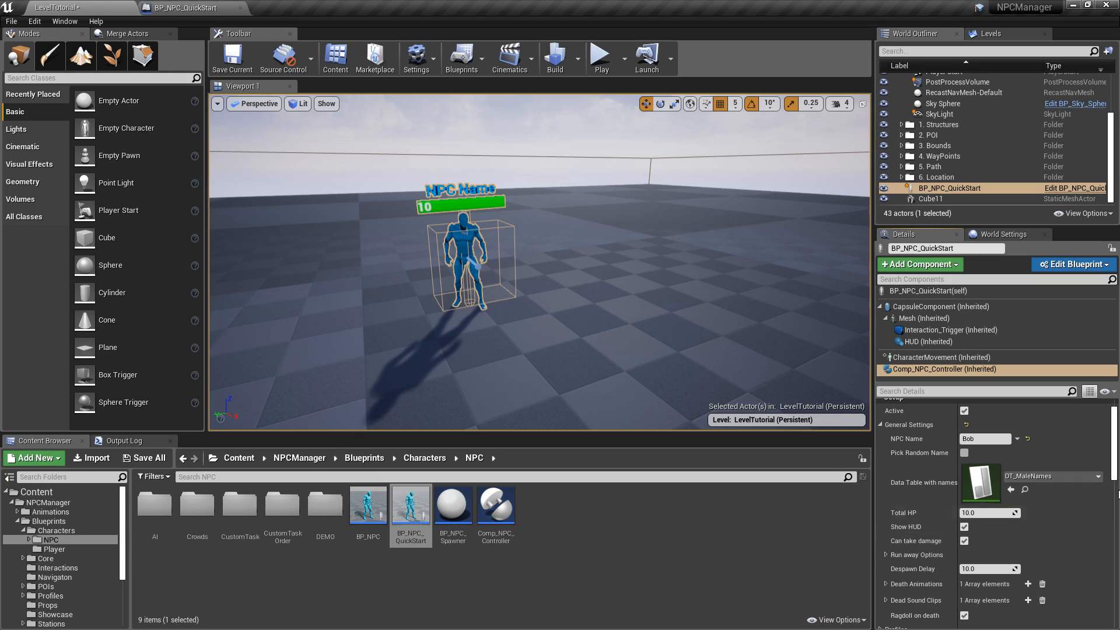
Examine the Run away Options in the controller's General Settings, widening the label column to read the full option names
scroll(1115, 457, down, 3)
click(886, 442)
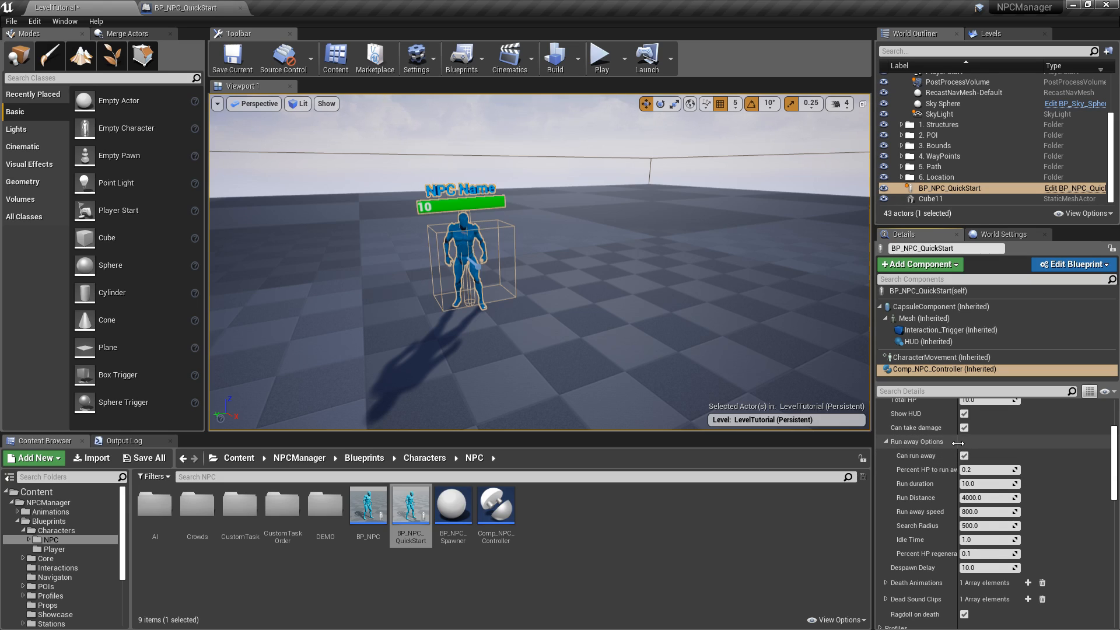
drag(957, 441, 982, 442)
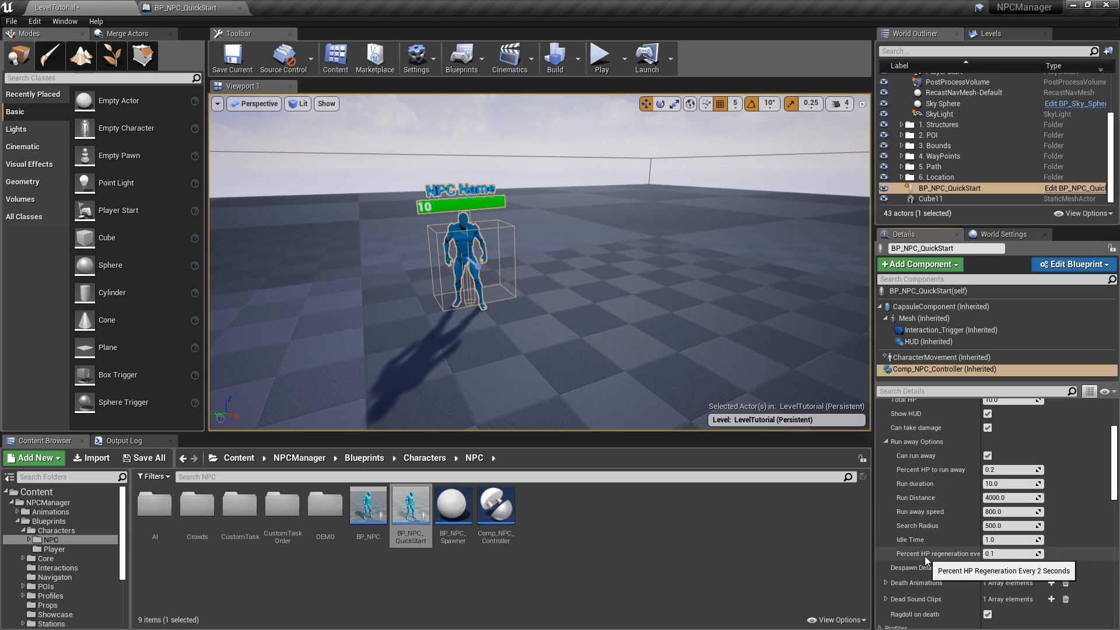
click(888, 442)
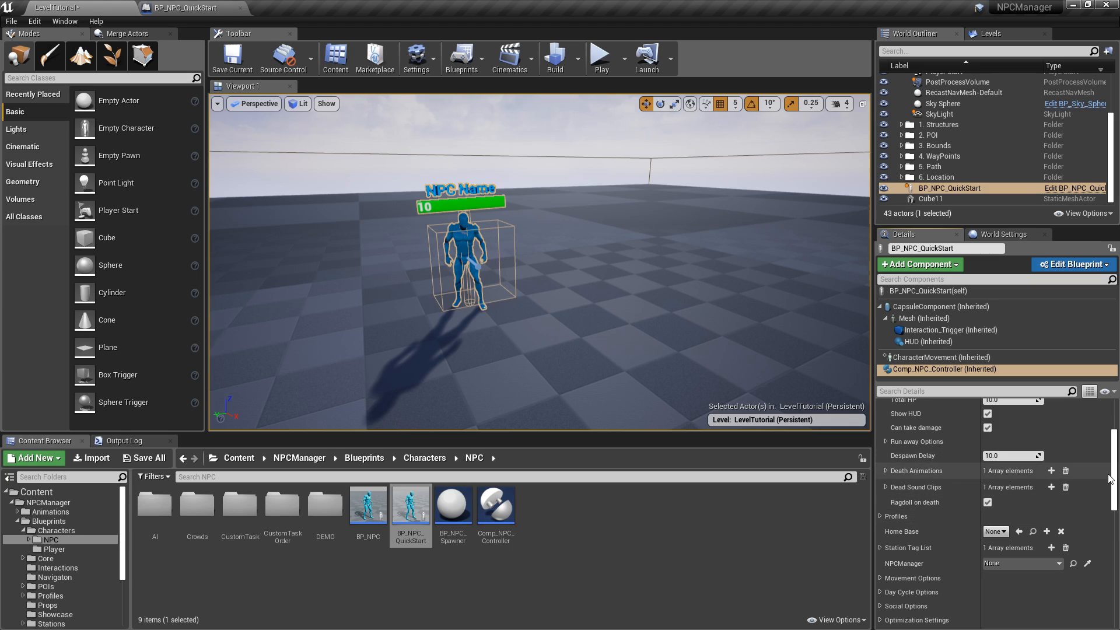
Collapse the controller's General Settings and expand Profiles down to the first entry of the Profile List
scroll(933, 443, up, 3)
click(880, 447)
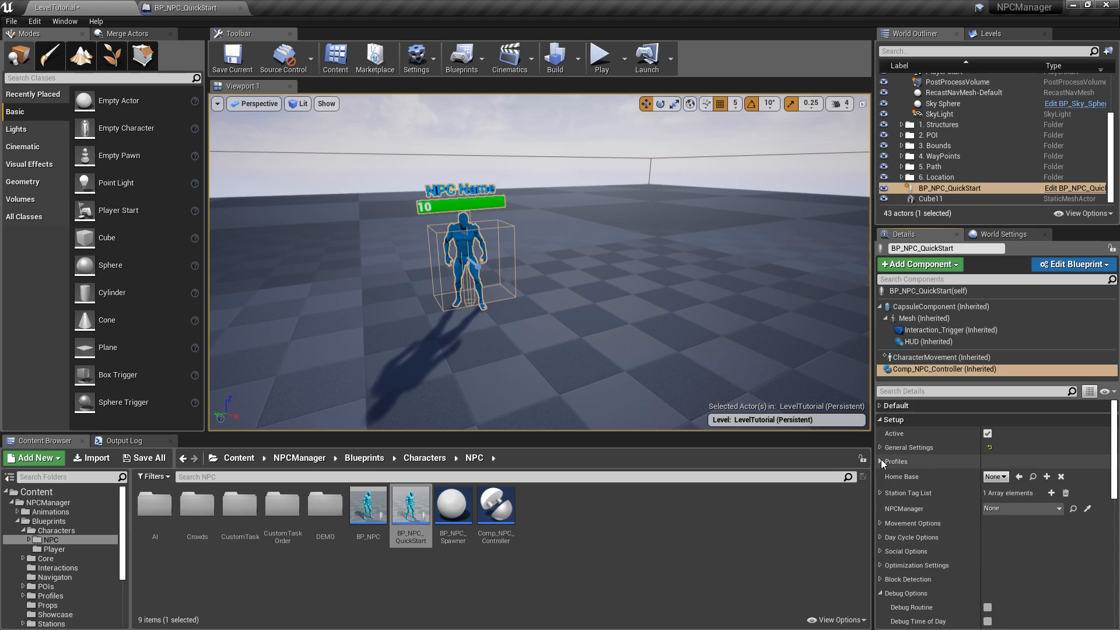
click(880, 461)
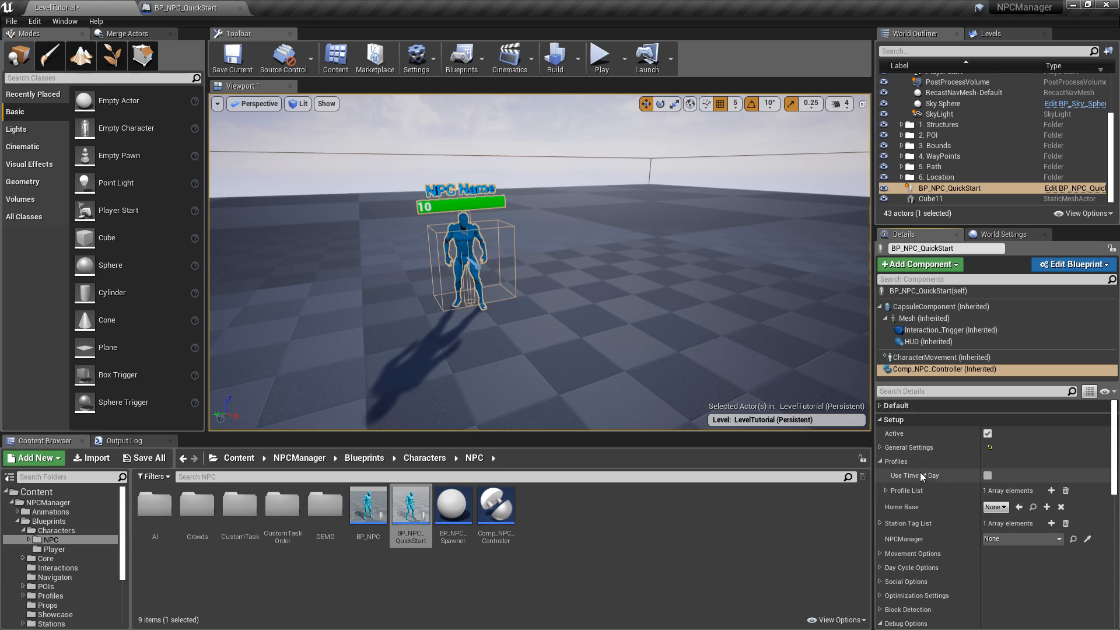
click(886, 492)
click(892, 505)
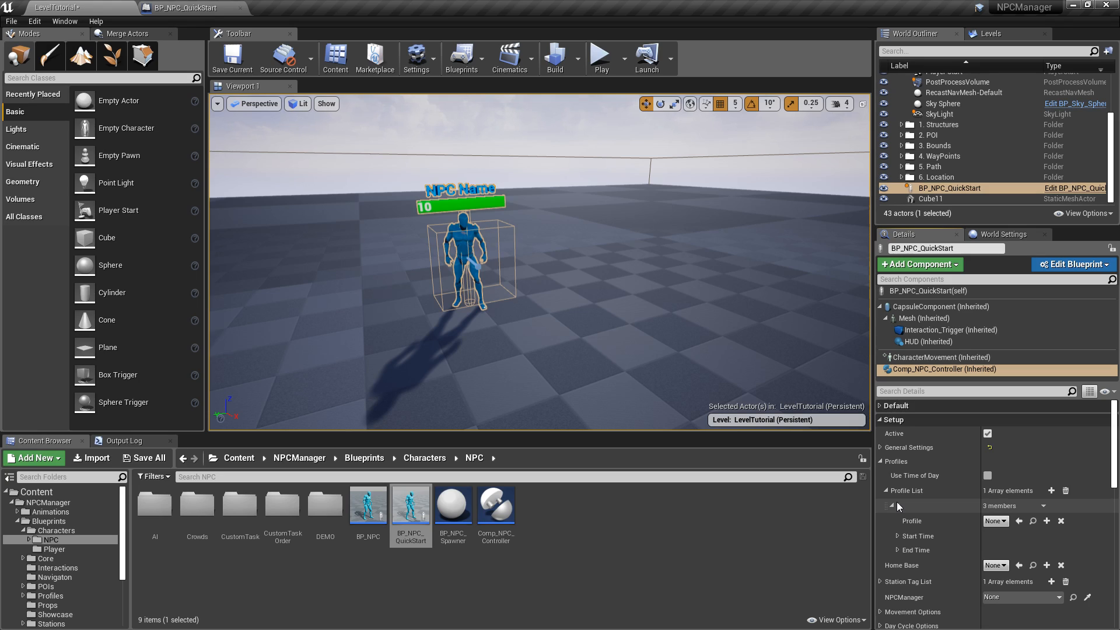
Look over the walled structure, the NPC bounding box area and the surrounding points in the level
right_drag(729, 263, 851, 294)
right_drag(420, 224, 447, 245)
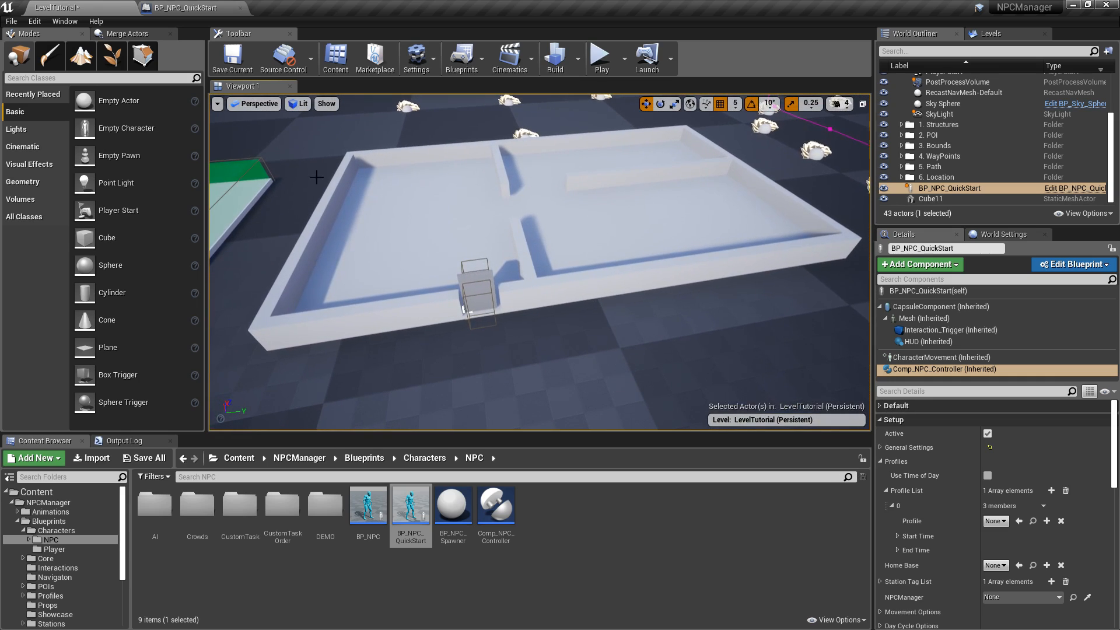
right_drag(546, 212, 438, 181)
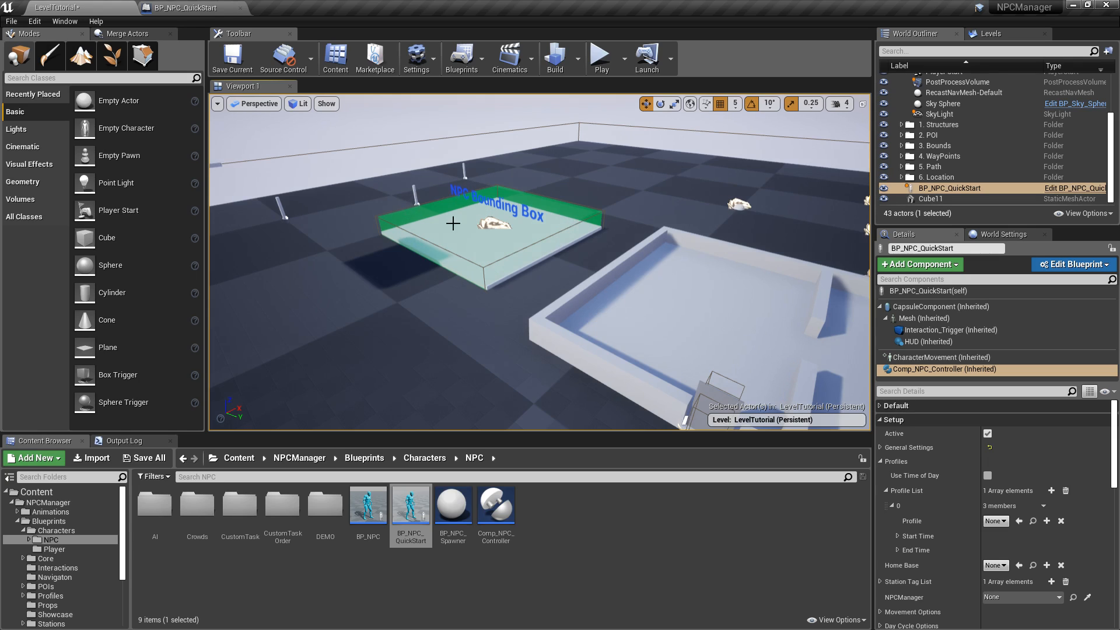
right_drag(453, 222, 589, 225)
right_drag(698, 252, 552, 267)
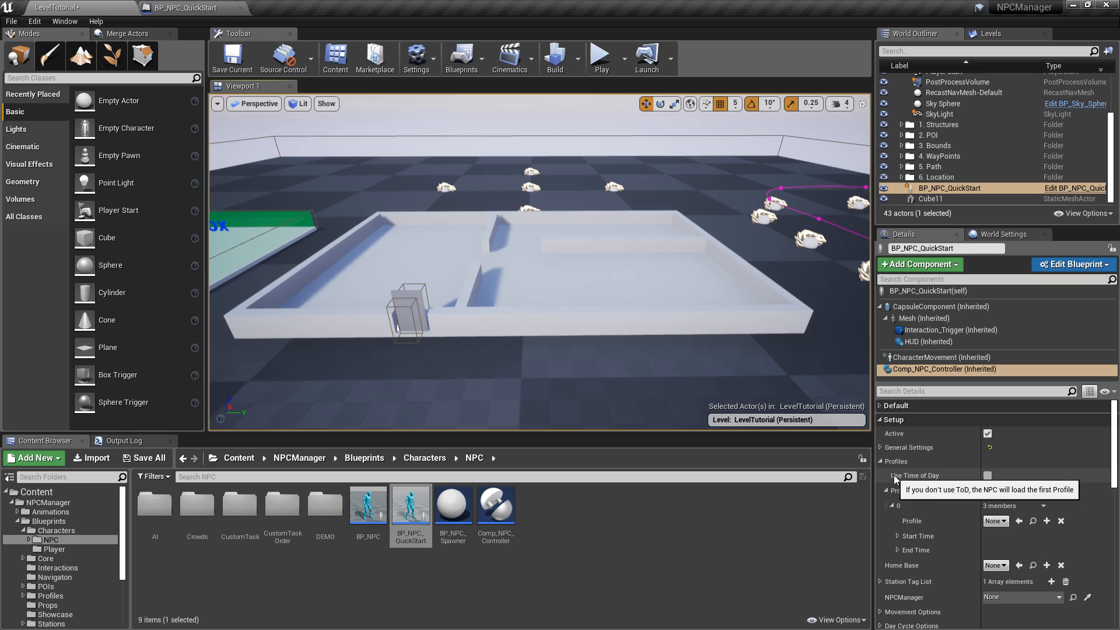
Examine the first profile entry's Start Time and End Time, including the Format choices, and collapse the Profiles group
click(897, 535)
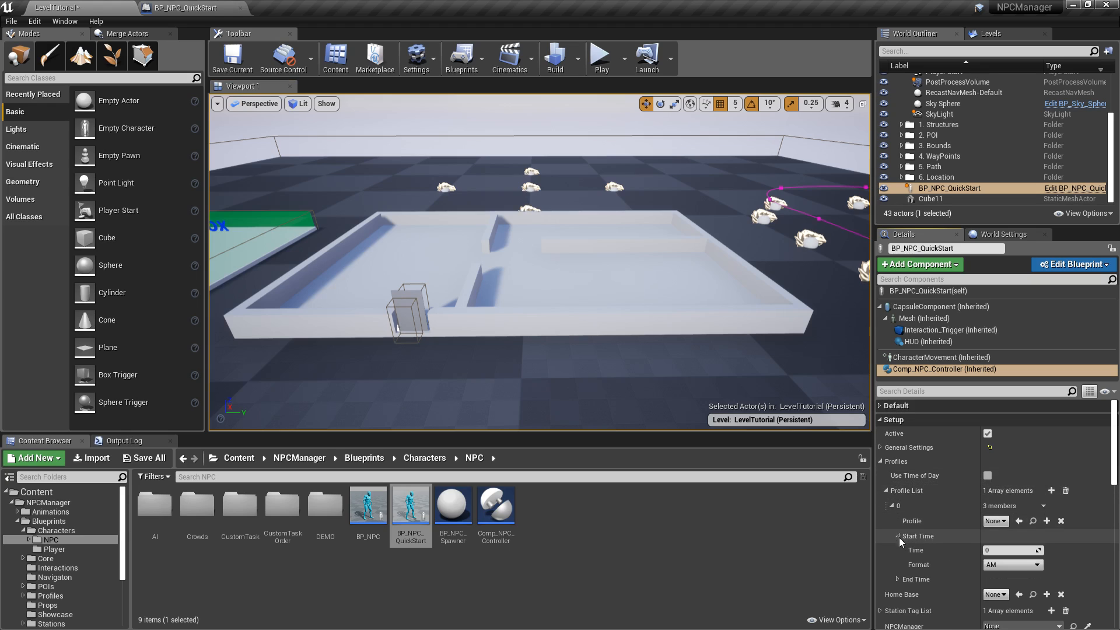
click(899, 579)
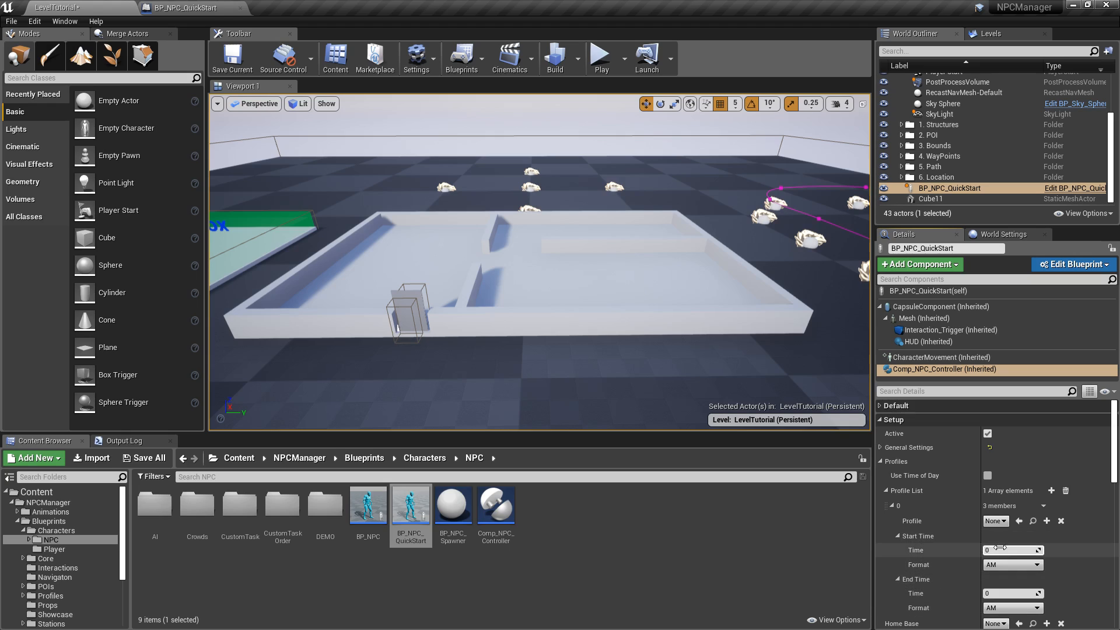
click(997, 564)
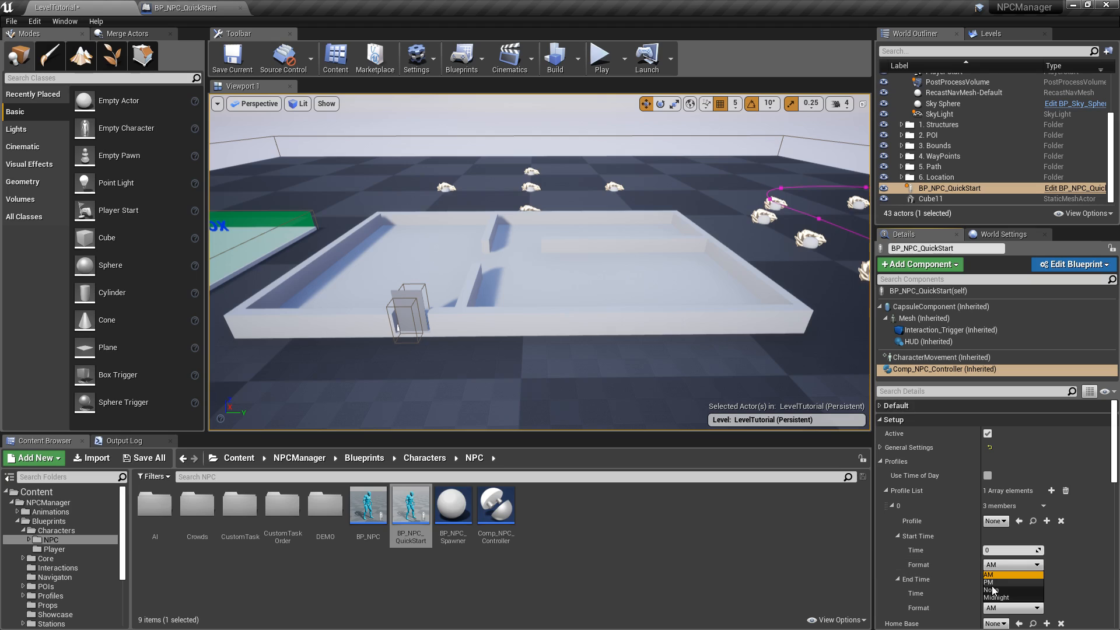
click(999, 572)
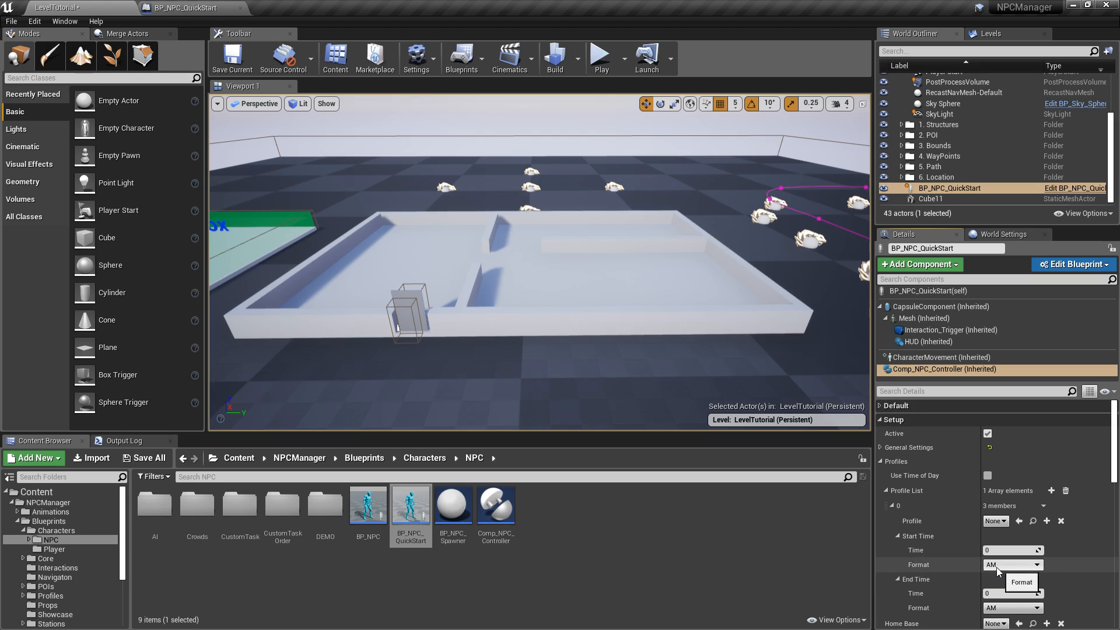
click(886, 492)
click(880, 463)
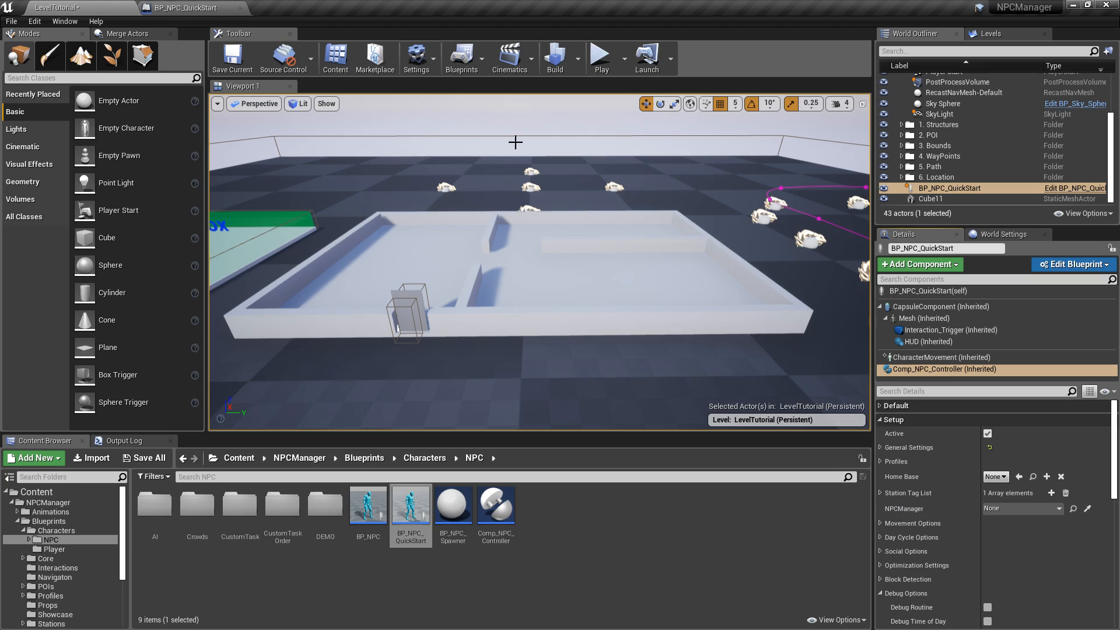
Check the actor choices for the NPCManager reference and examine the Movement Options, widening the label column to read the full names
click(1004, 508)
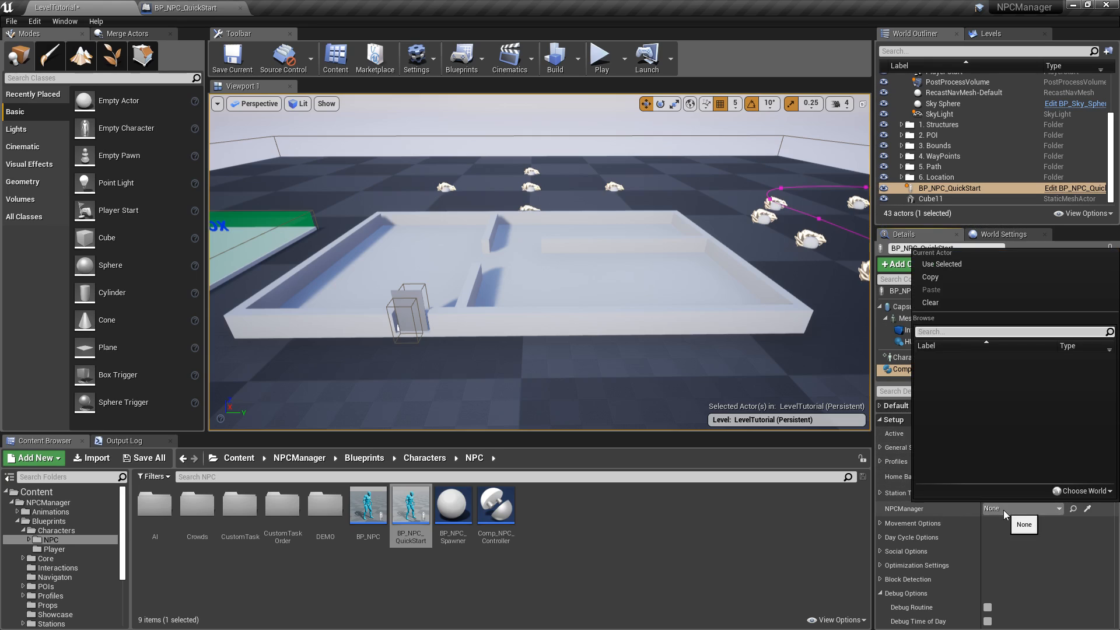
click(1007, 515)
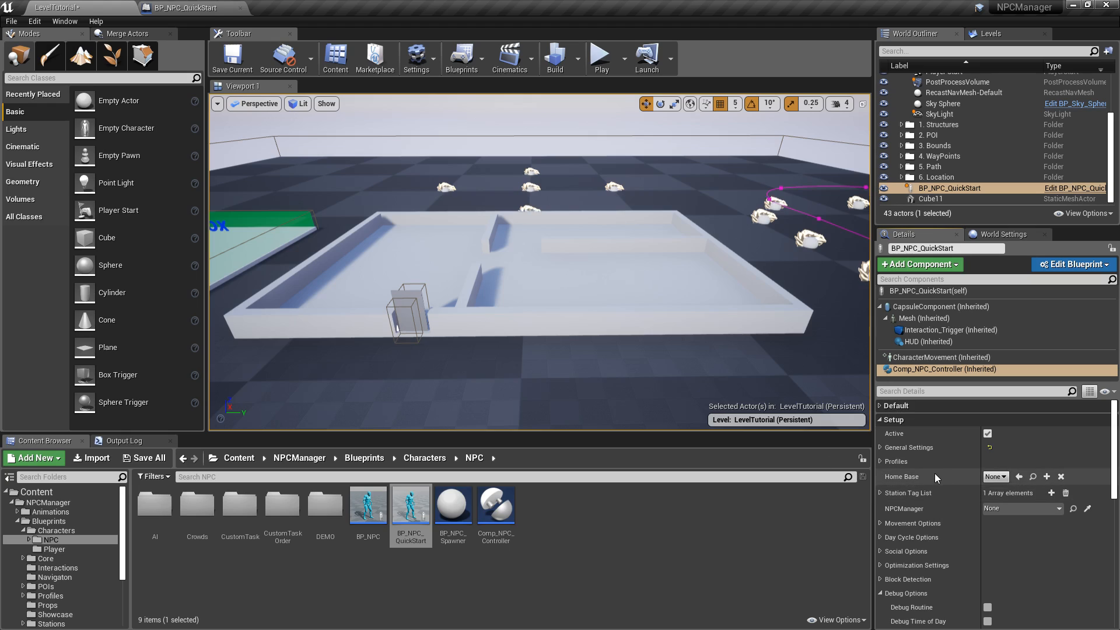
click(881, 522)
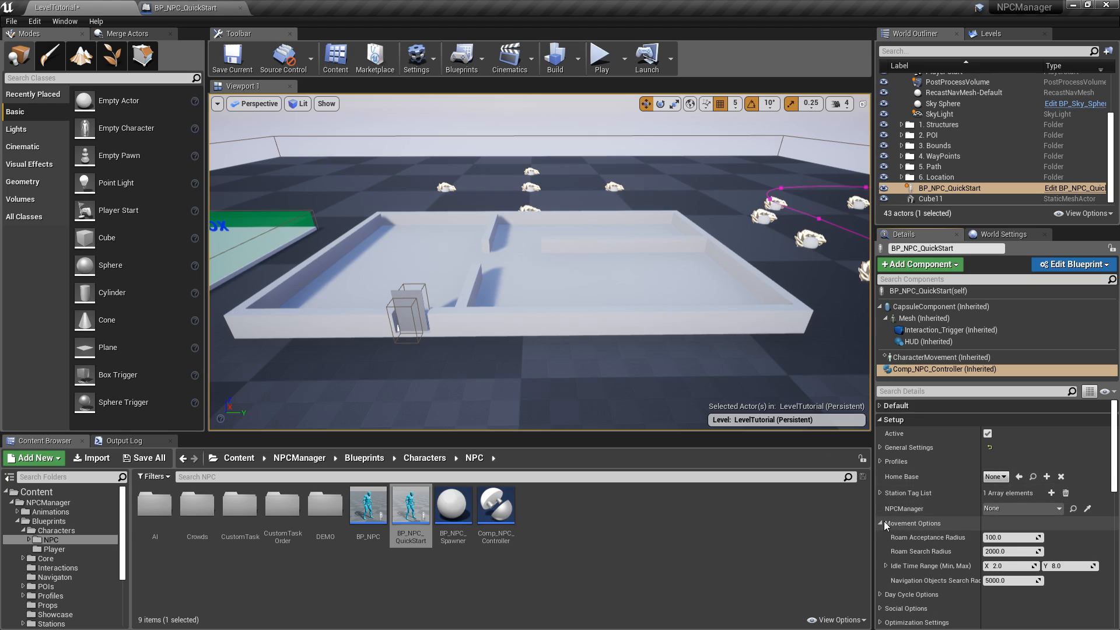
scroll(954, 488, down, 3)
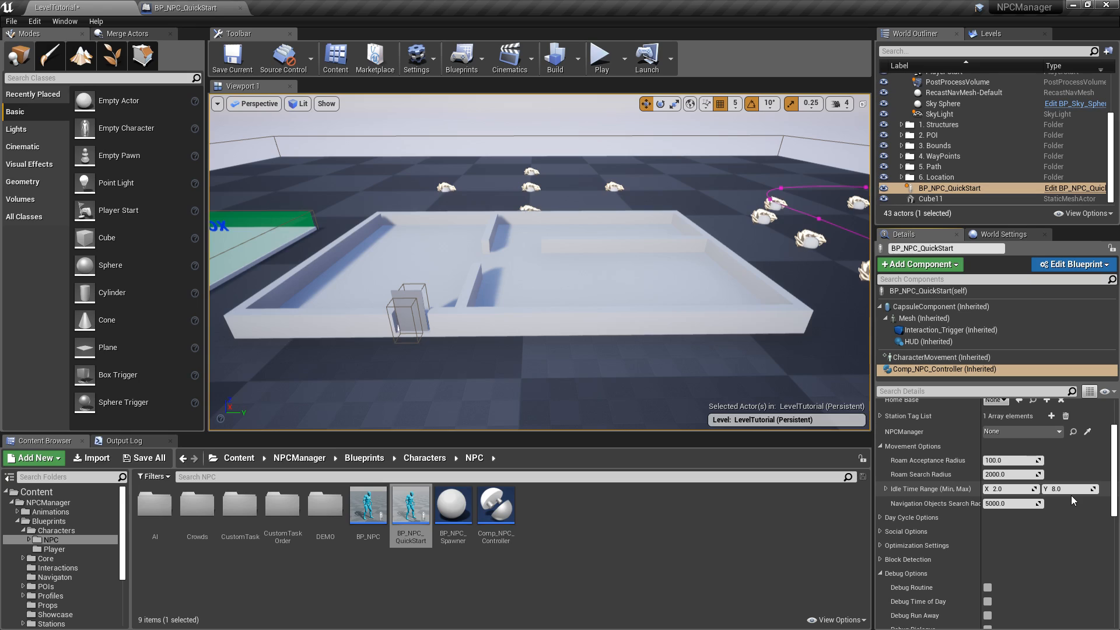
drag(981, 503, 998, 503)
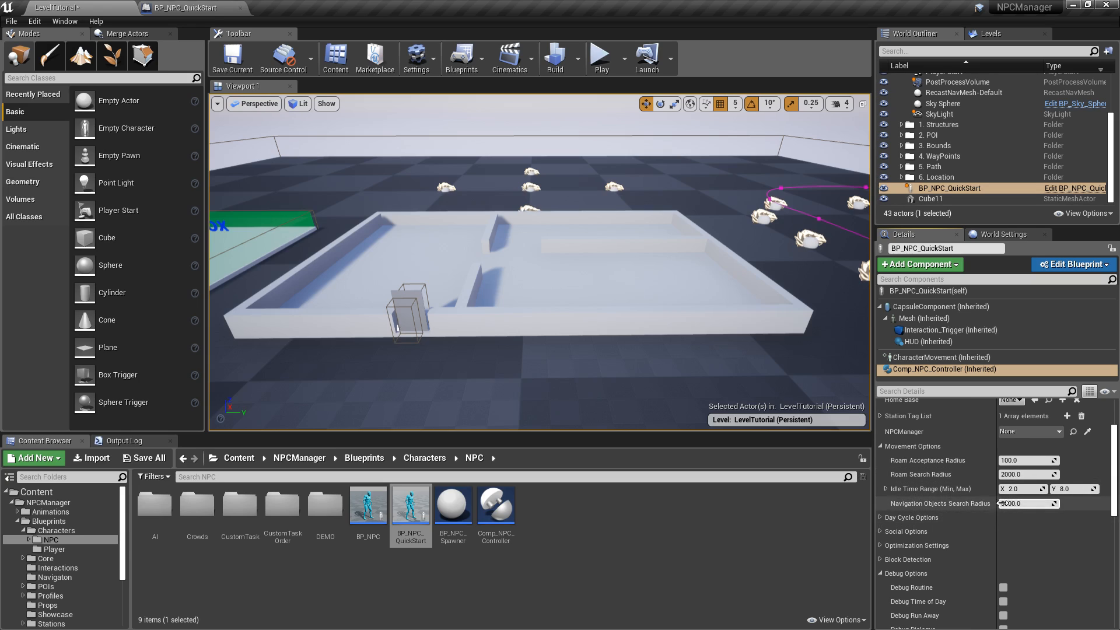
right_drag(642, 273, 653, 243)
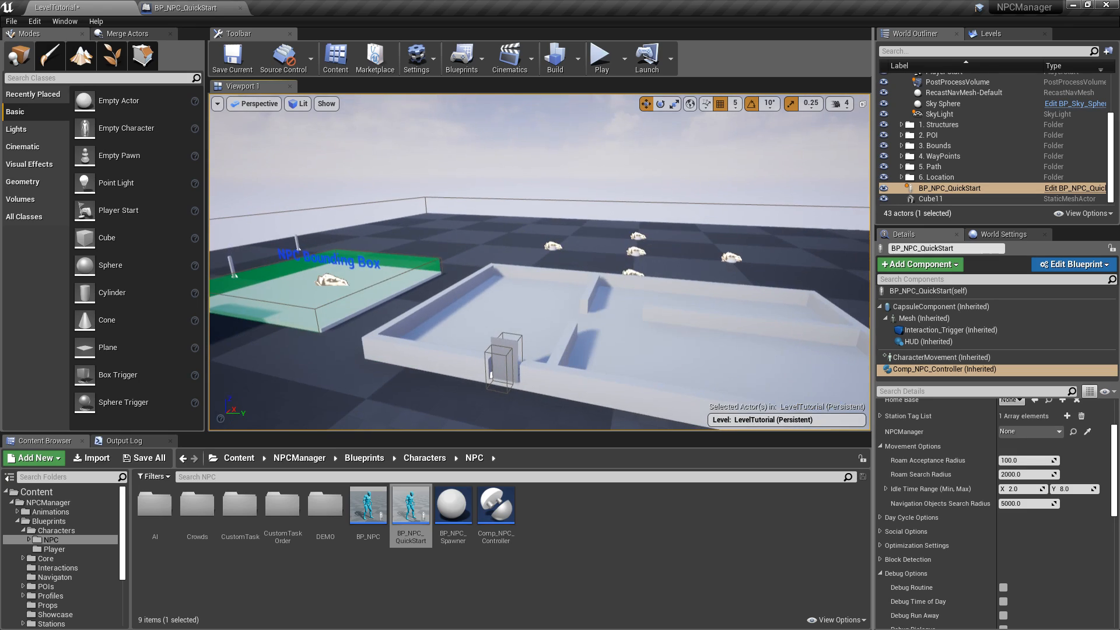
click(881, 447)
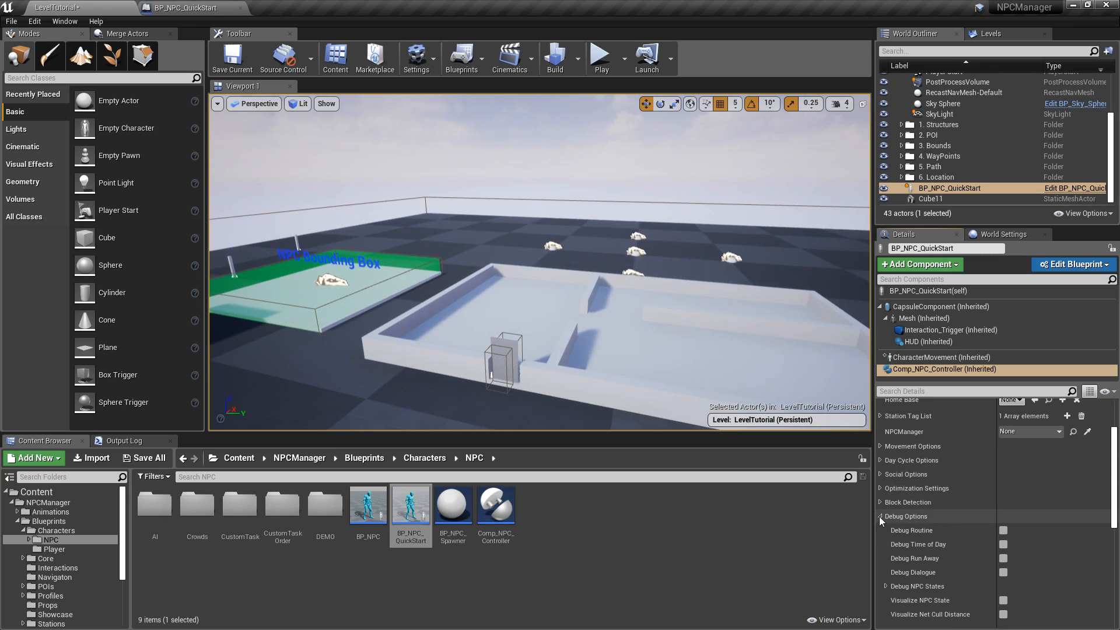
Collapse the Debug Options and examine the controller's Day Cycle Options and Social Options
click(880, 516)
click(883, 460)
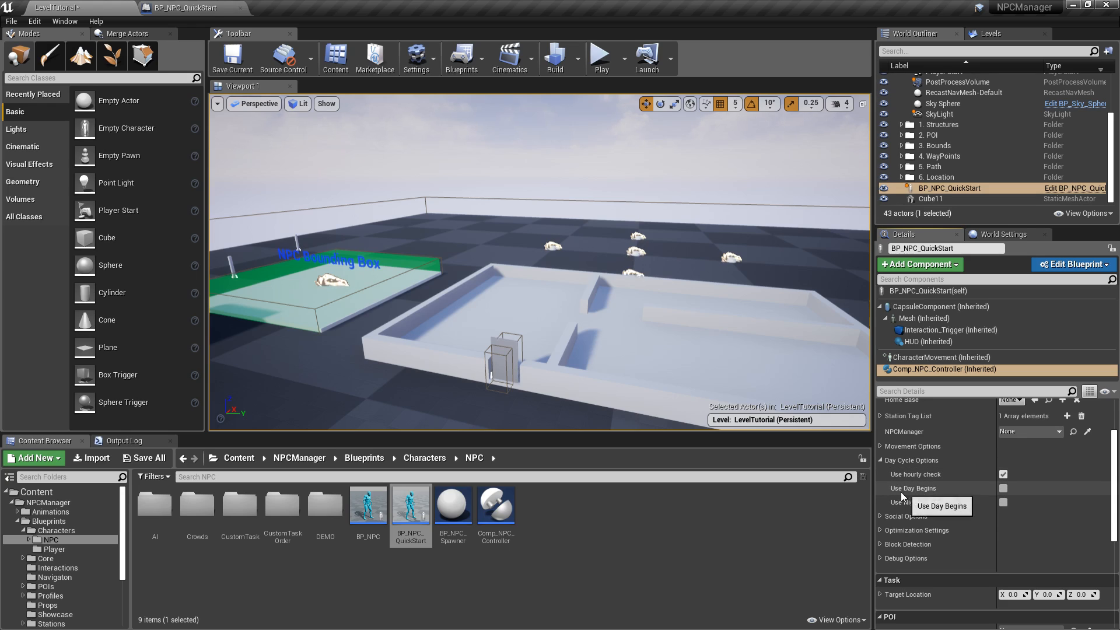
click(879, 460)
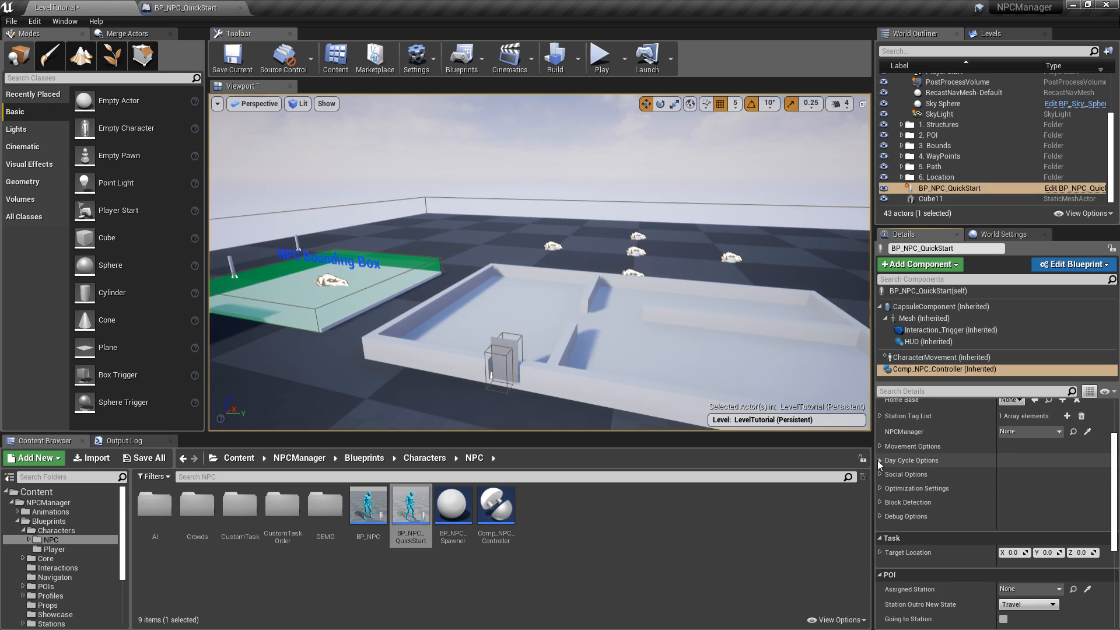
click(880, 474)
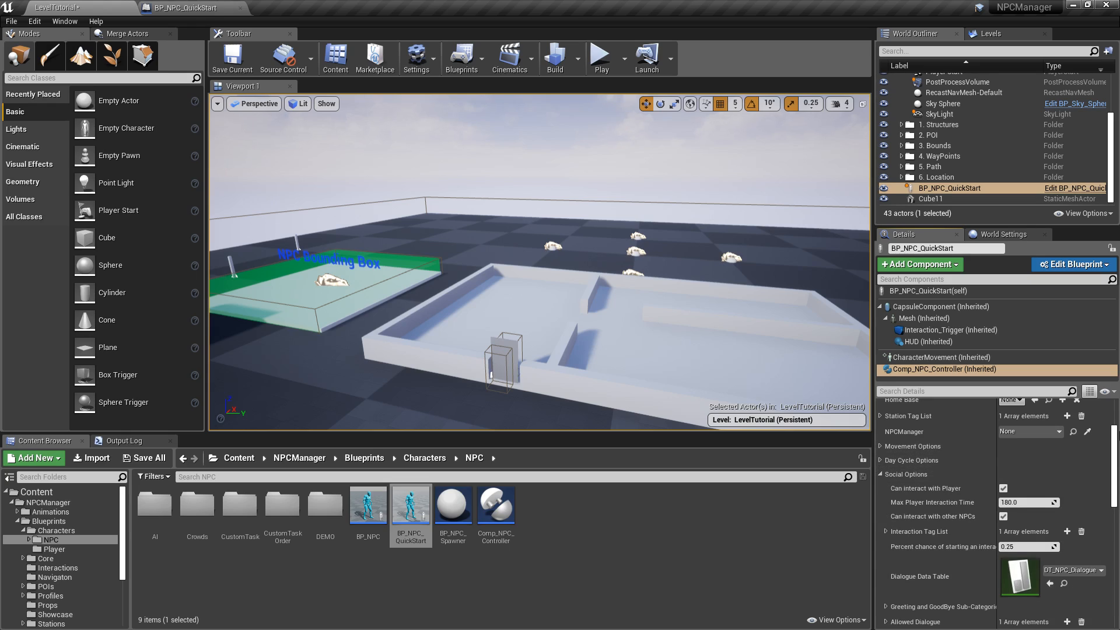
drag(1116, 436, 1116, 449)
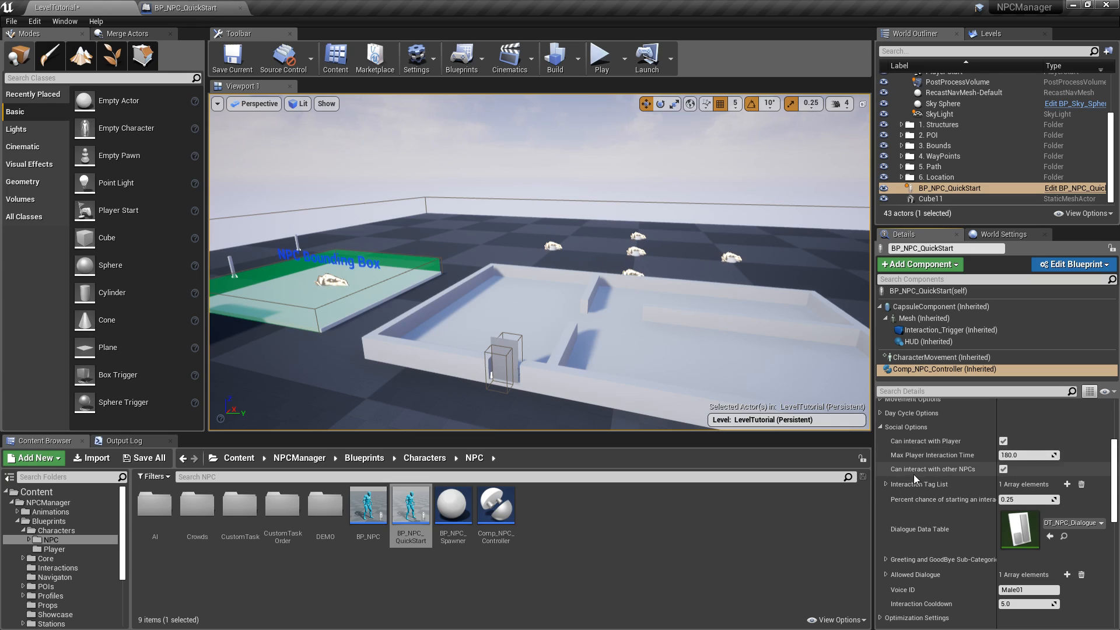
click(880, 428)
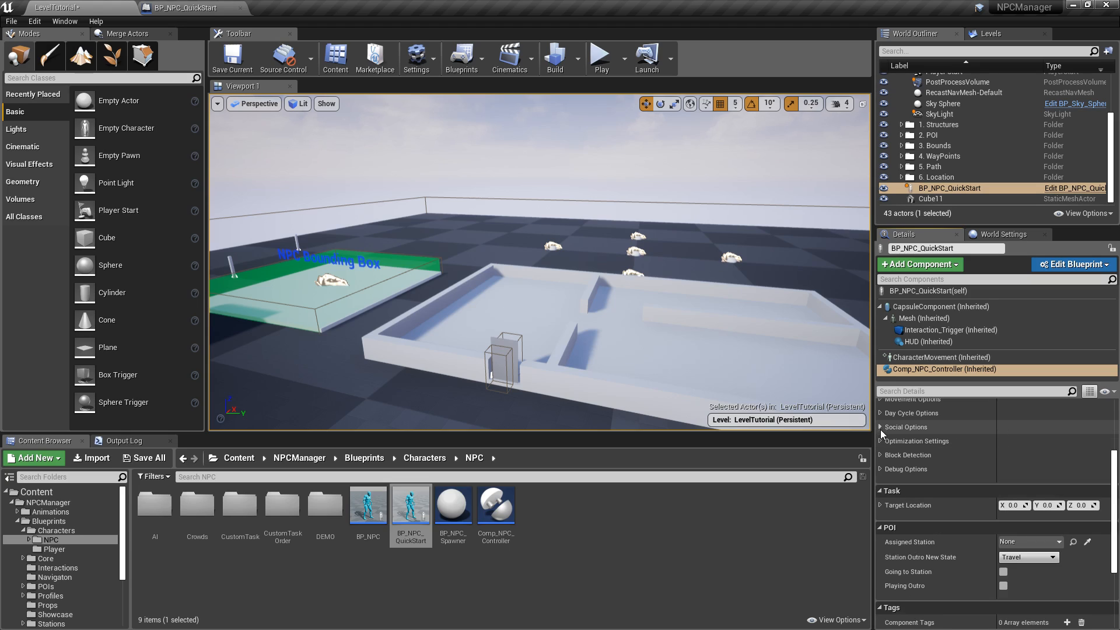
Examine the controller's Optimization Settings and its Block Detection settings, collapsing each group after reading it
click(881, 440)
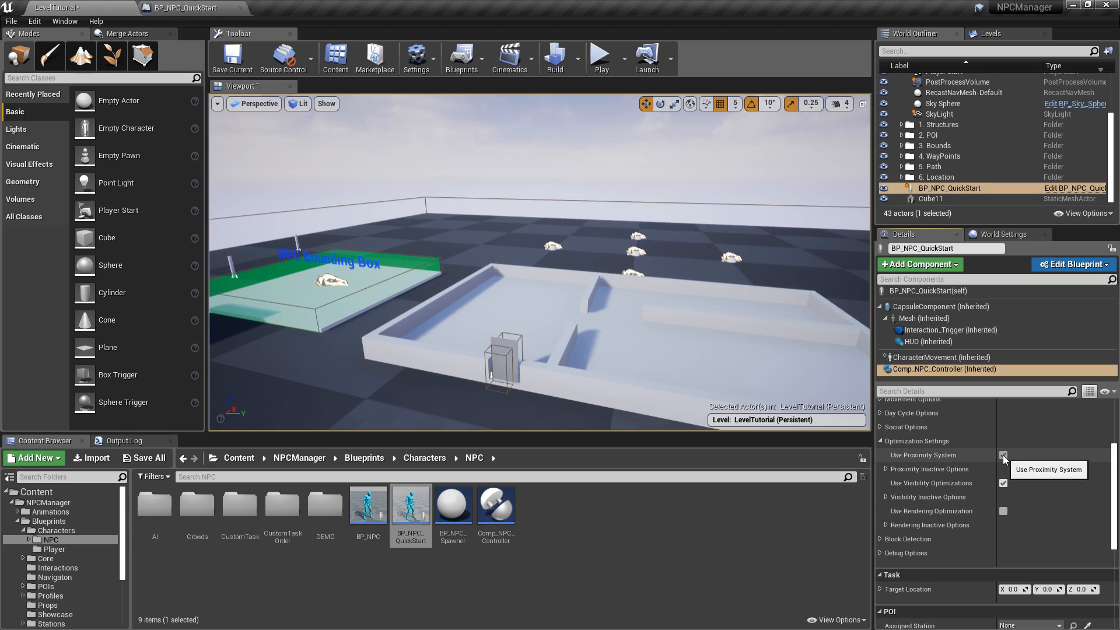
click(1003, 484)
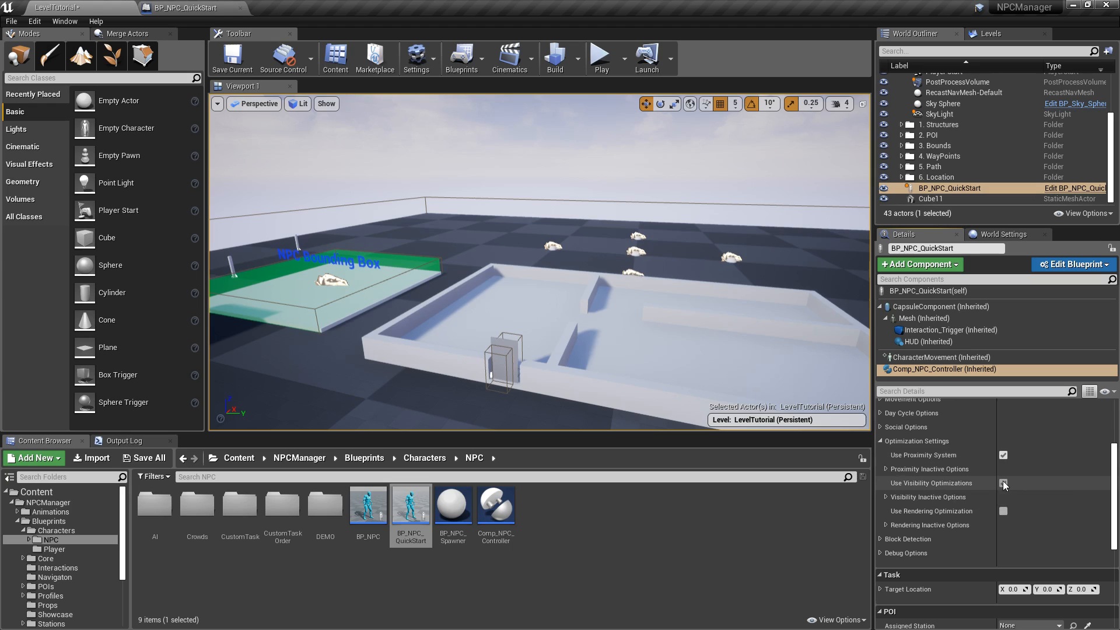
click(881, 443)
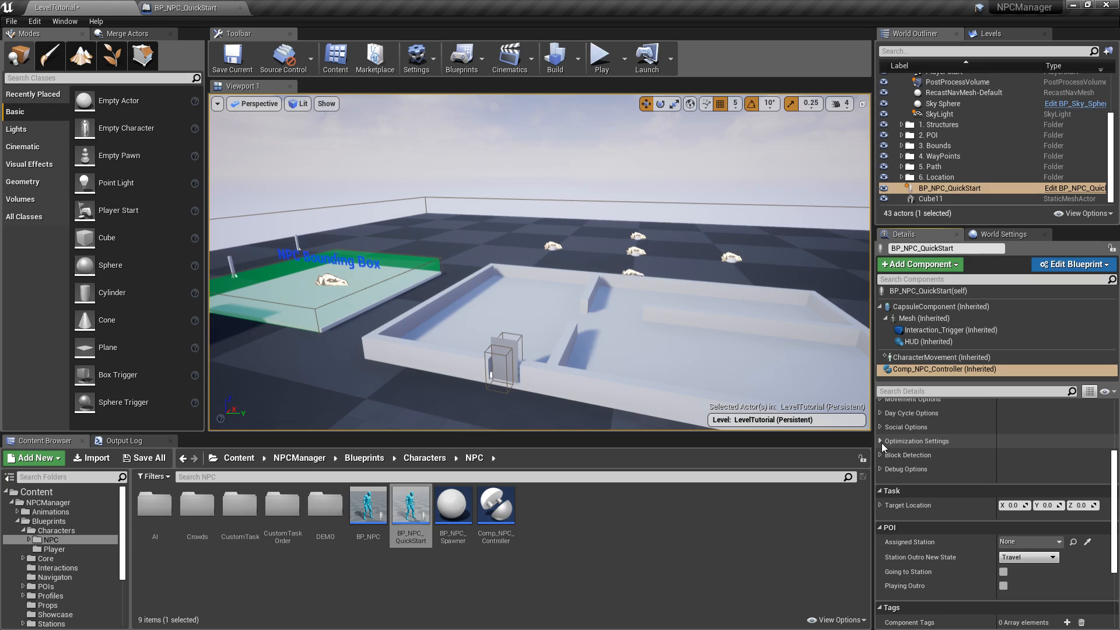
click(881, 455)
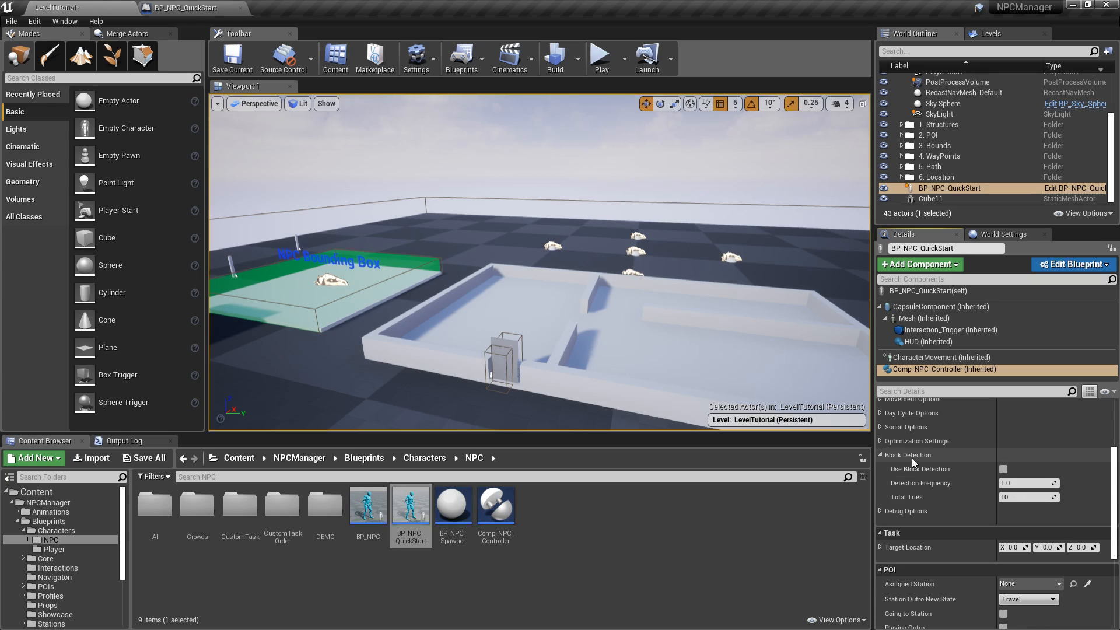
click(880, 455)
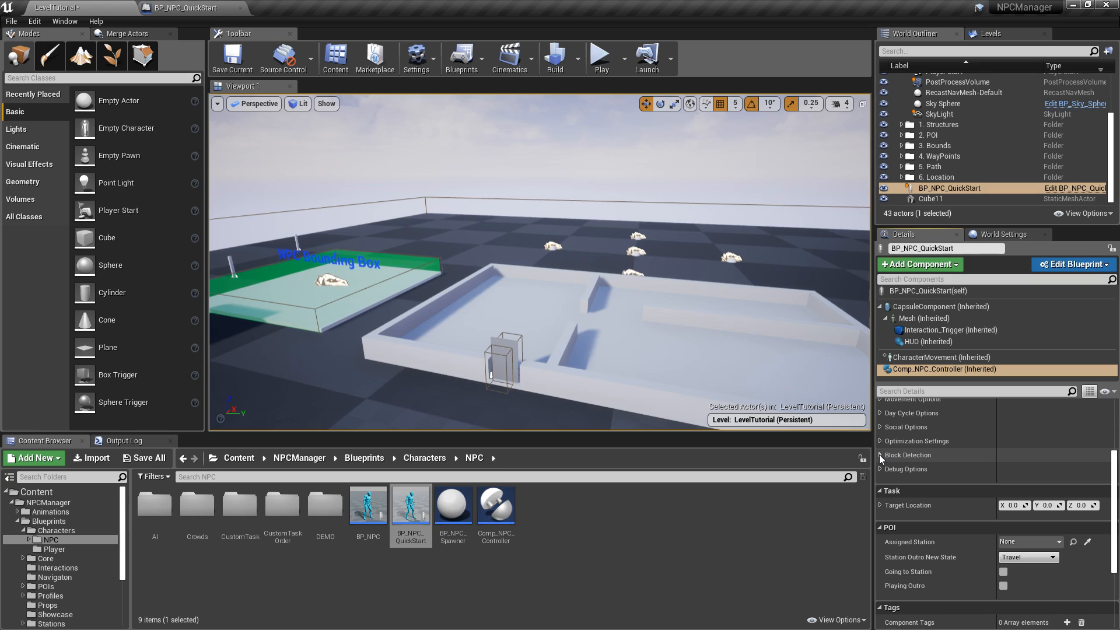
click(880, 456)
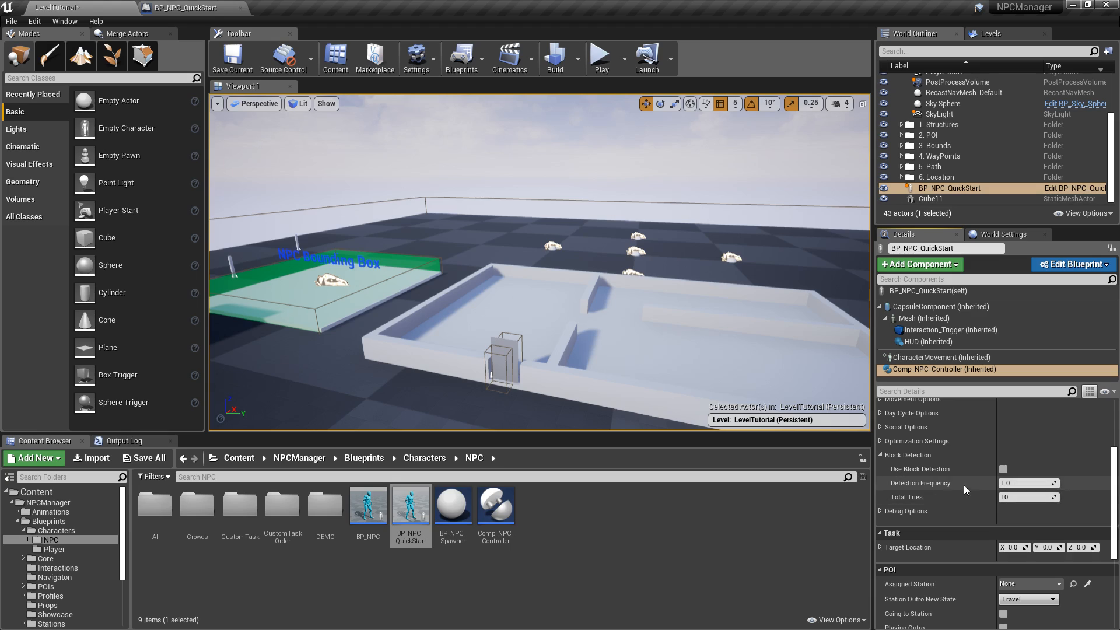
click(880, 455)
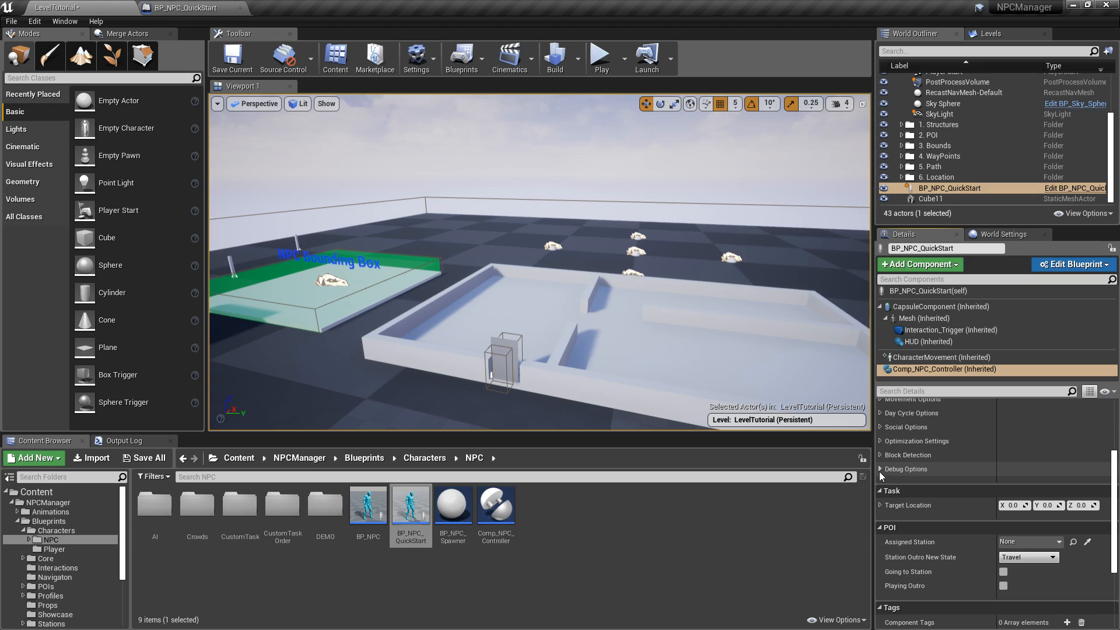
Examine the controller's Debug Options, collapse them and return to the start of the Setup category
click(879, 470)
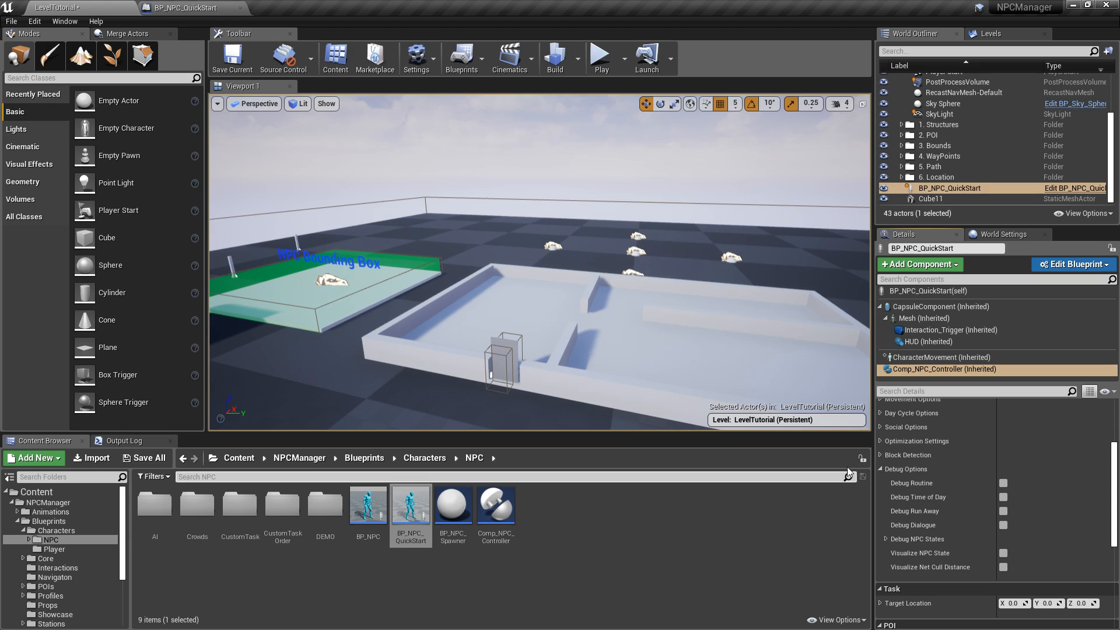
click(880, 469)
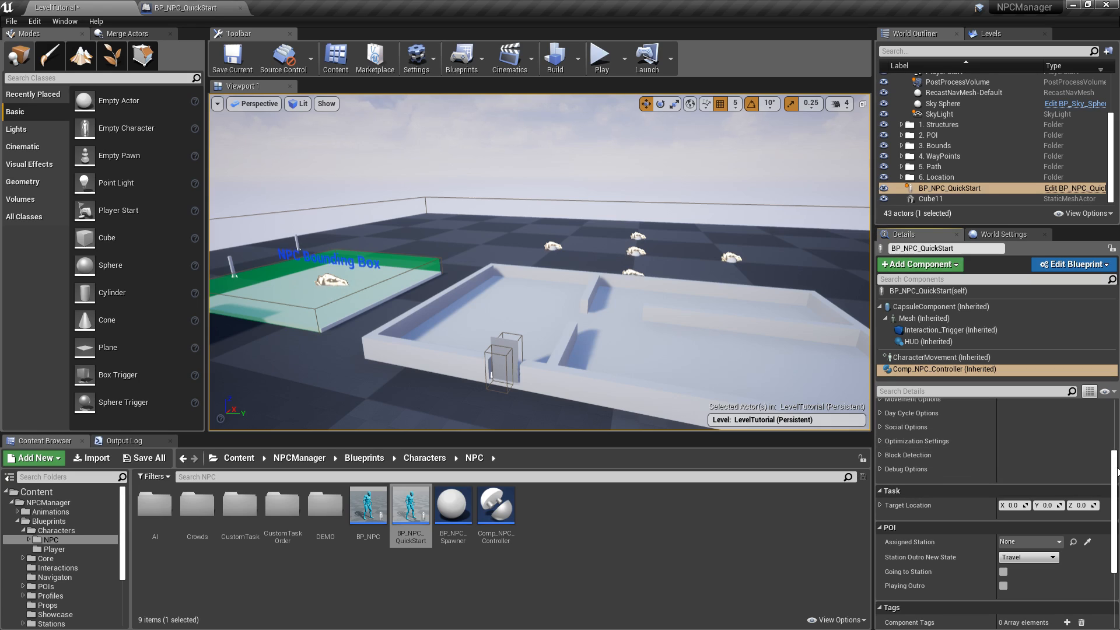
scroll(1100, 460, up, 3)
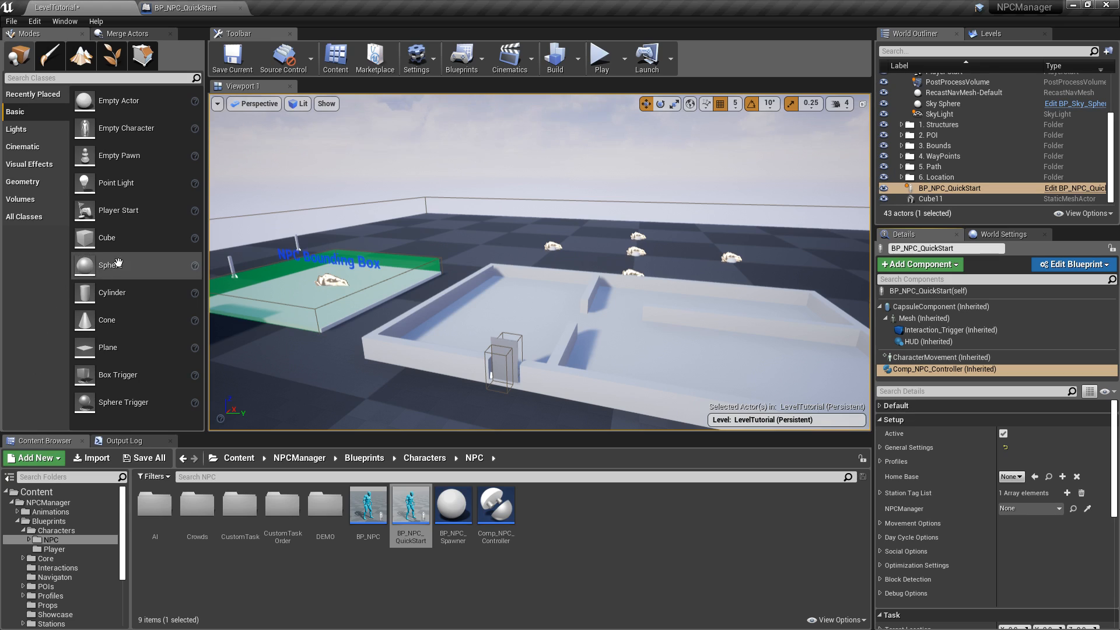
Browse to the BaseClasses folder under Blueprints/POIs
right_drag(540, 262, 513, 280)
key(s)
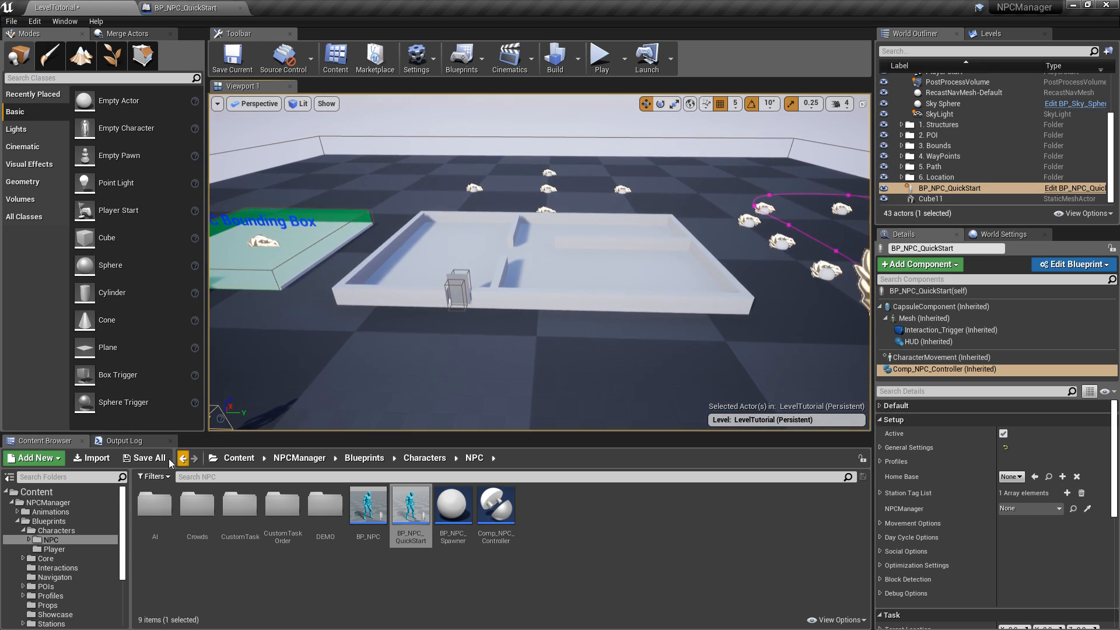
click(46, 522)
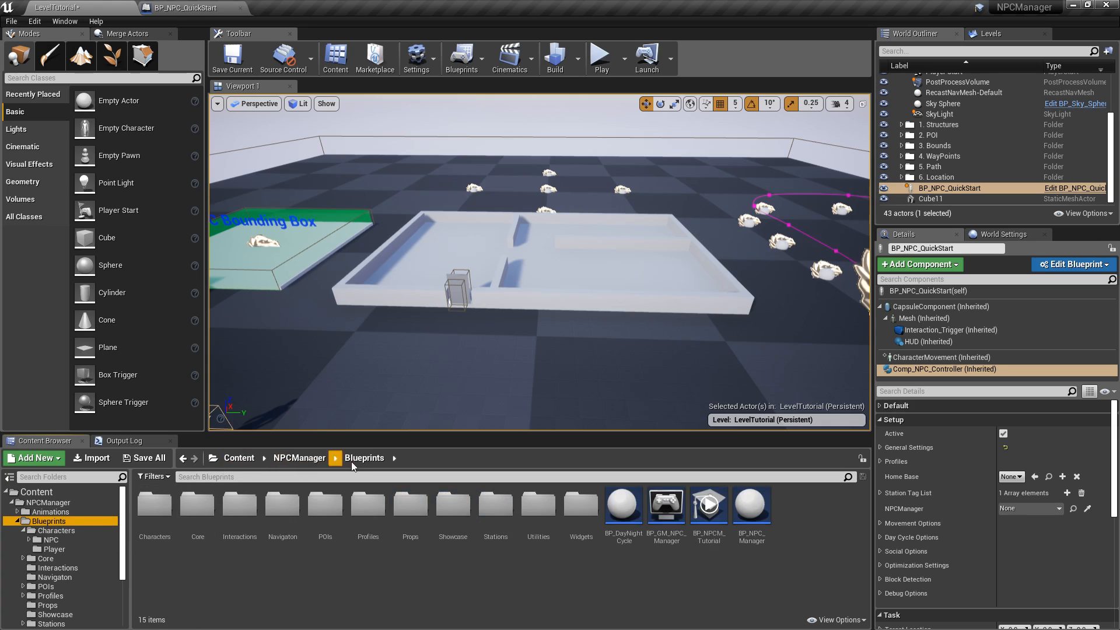
click(330, 511)
double_click(331, 511)
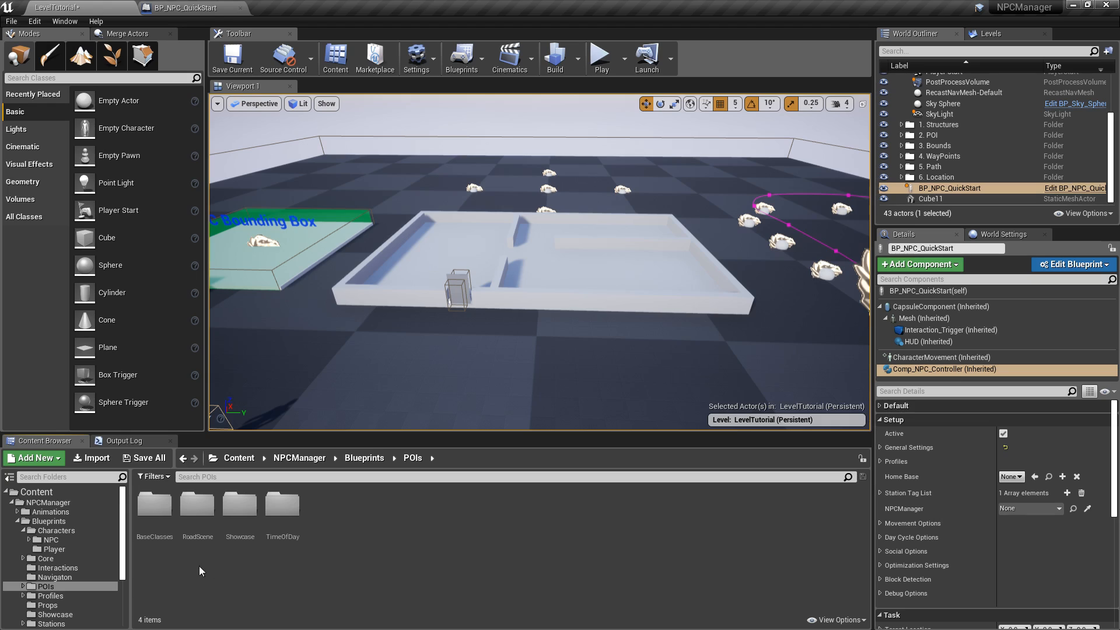
click(160, 511)
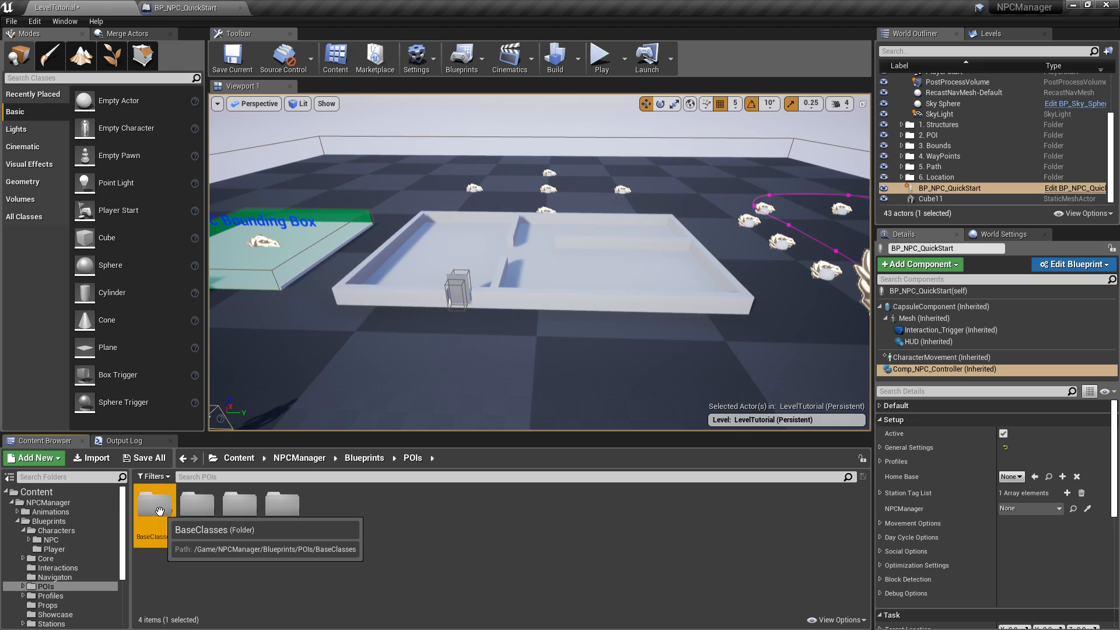
double_click(159, 511)
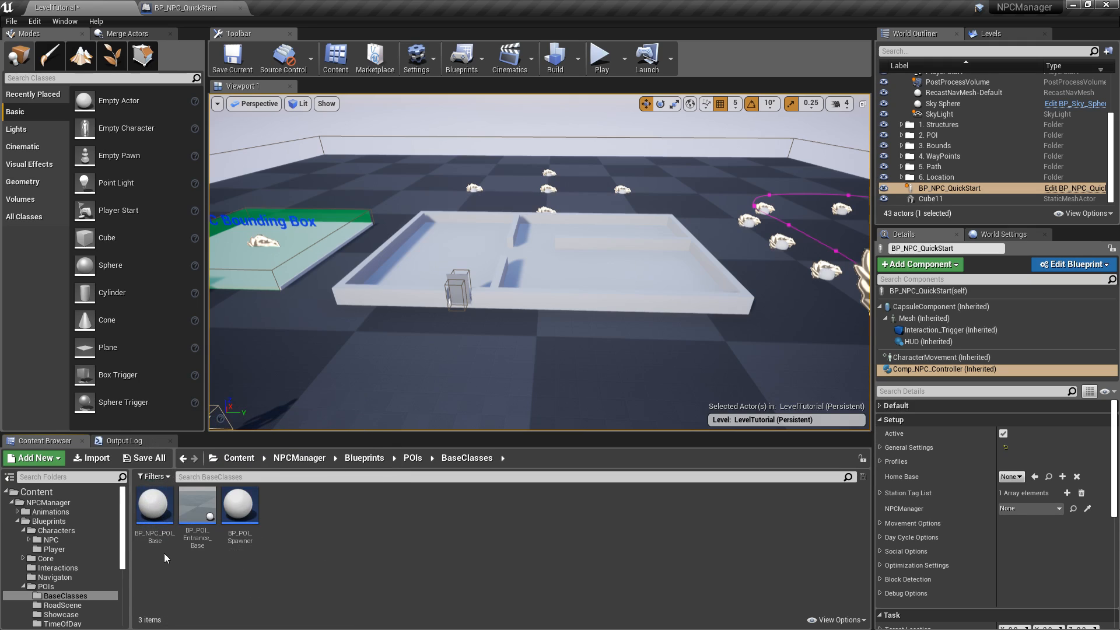
Create a child Blueprint class of BP_NPC_POI_Base and name it BP_NPC_POI_QuickStart
right_click(158, 500)
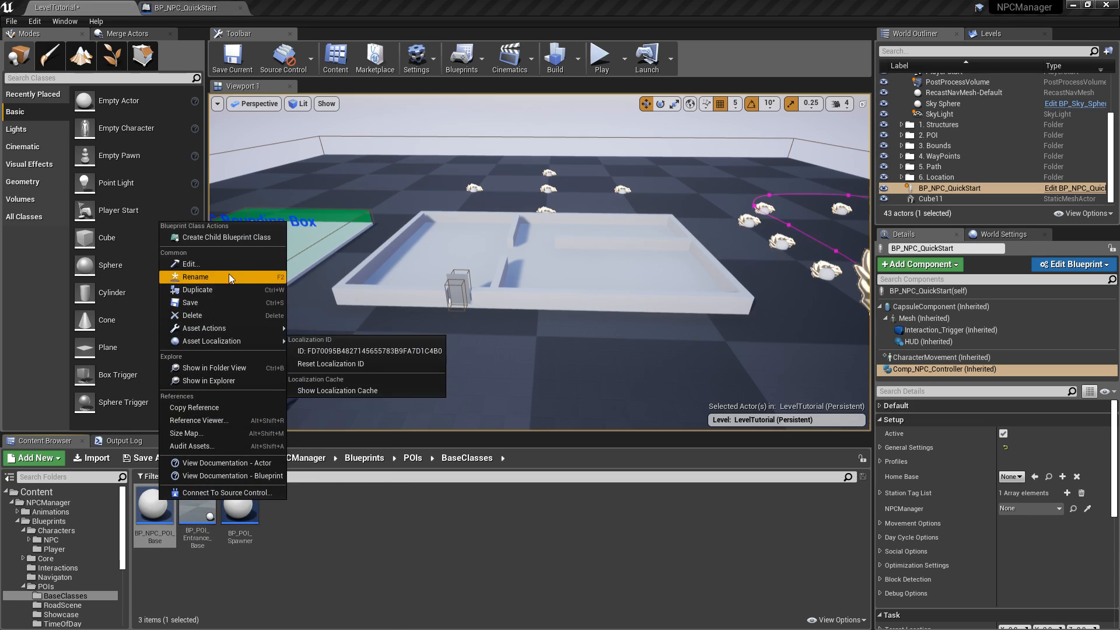
click(233, 238)
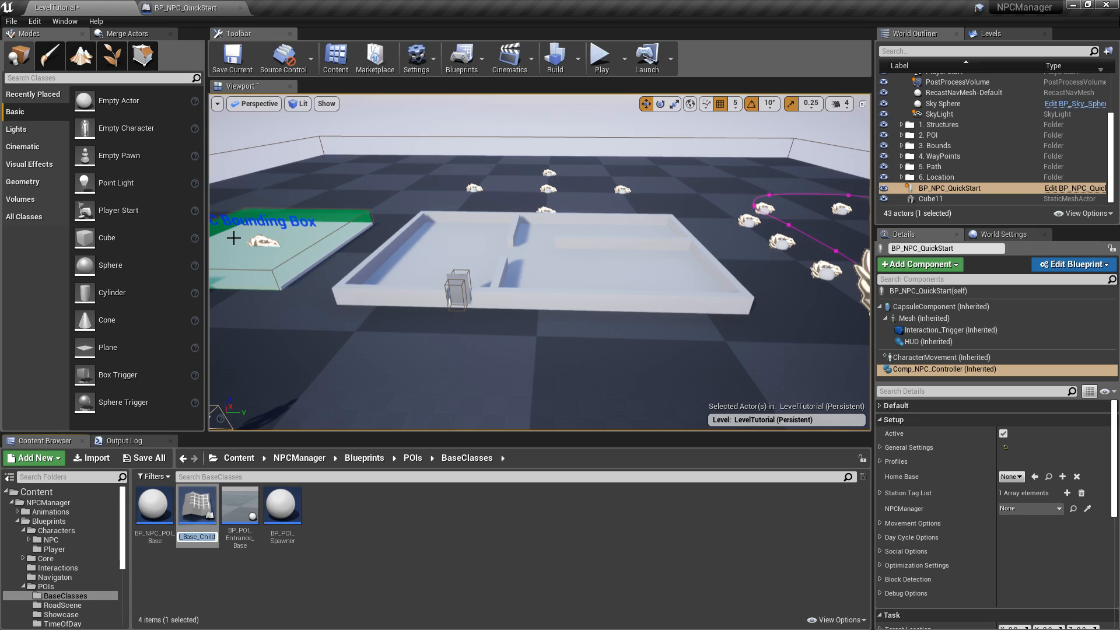
key(Right)
key(BackSpace)
key(BackSpace)
key(BackSpace)
key(BackSpace)
key(BackSpace)
key(BackSpace)
key(BackSpace)
key(BackSpace)
key(BackSpace)
key(BackSpace)
text(QuickStart)
key(Return)
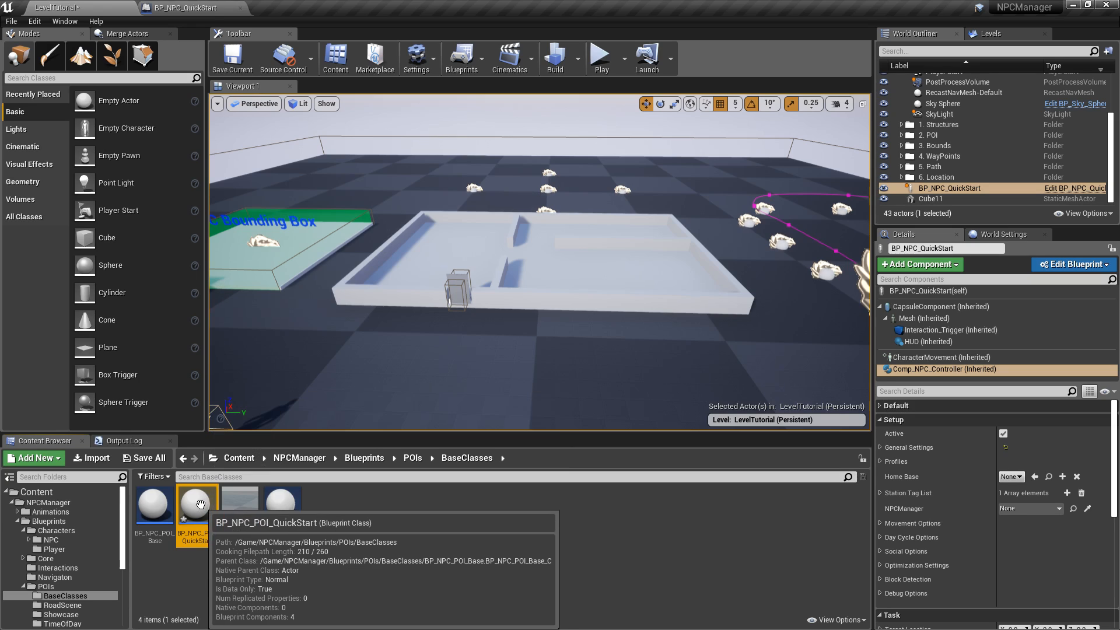
Move BP_NPC_POI_QuickStart from BaseClasses into the parent POIs folder and open that folder
drag(200, 504, 47, 587)
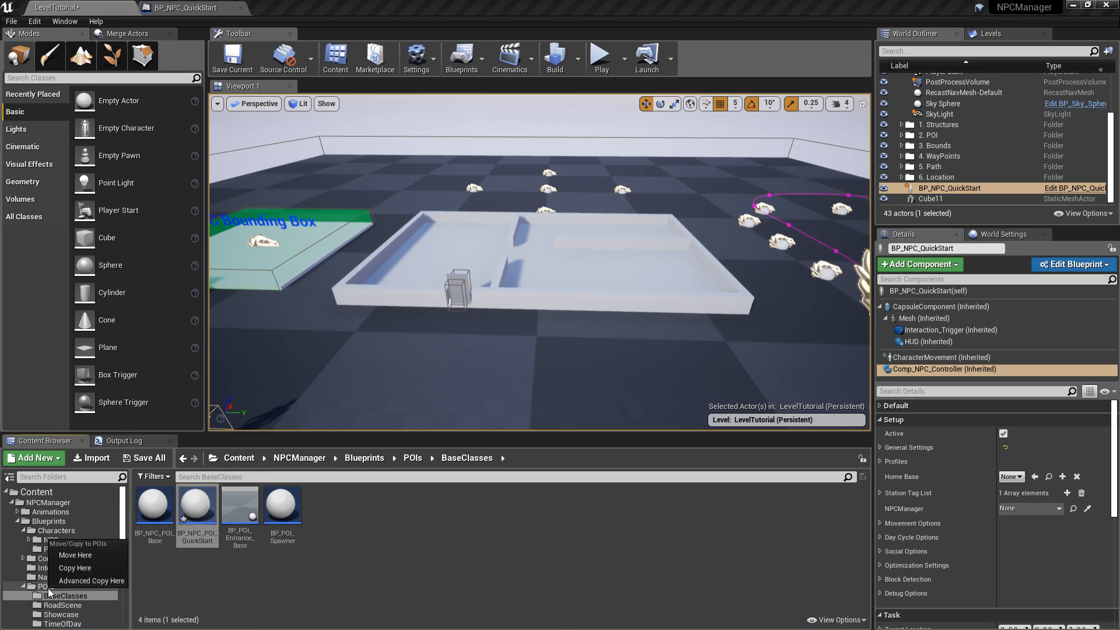
click(68, 555)
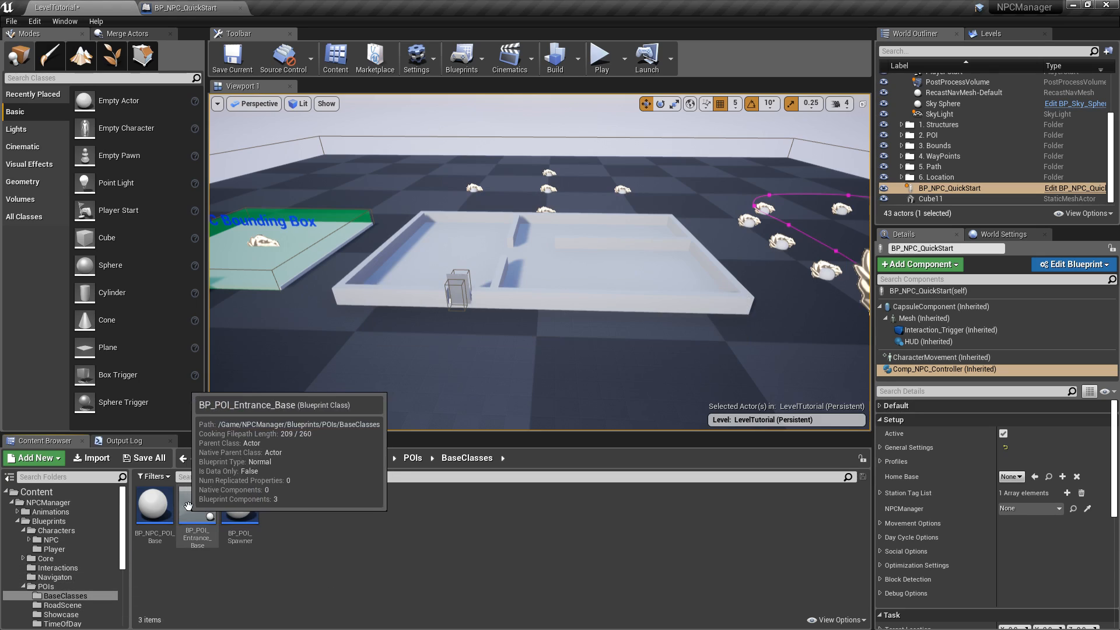
click(59, 586)
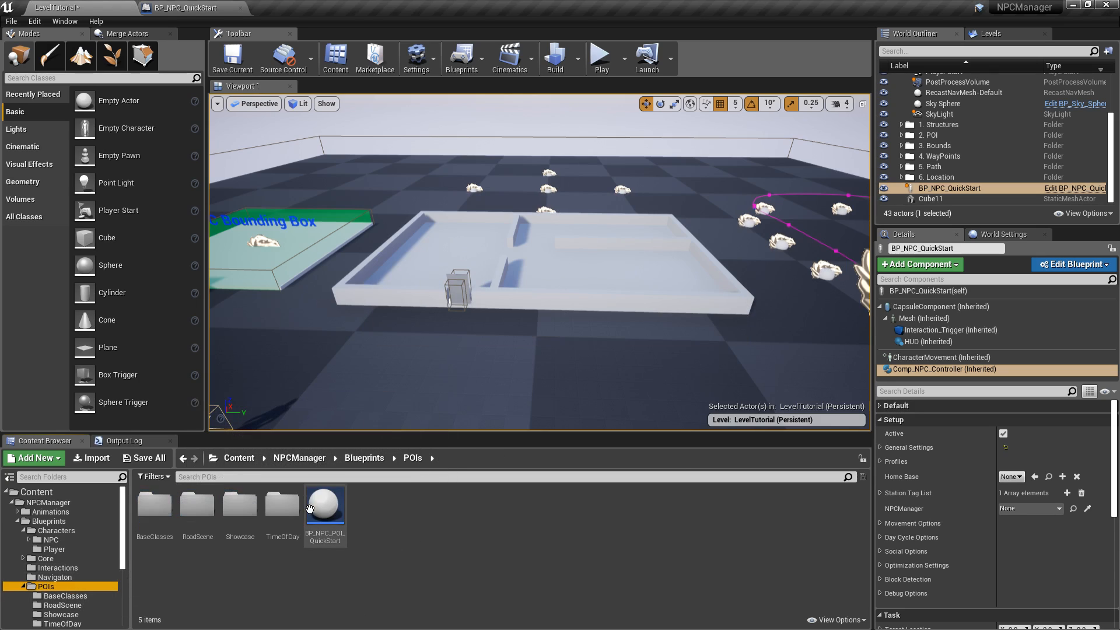
Place BP_NPC_POI_QuickStart in the walled building and reset its location to 0, 0, 0
mouse_move(327, 513)
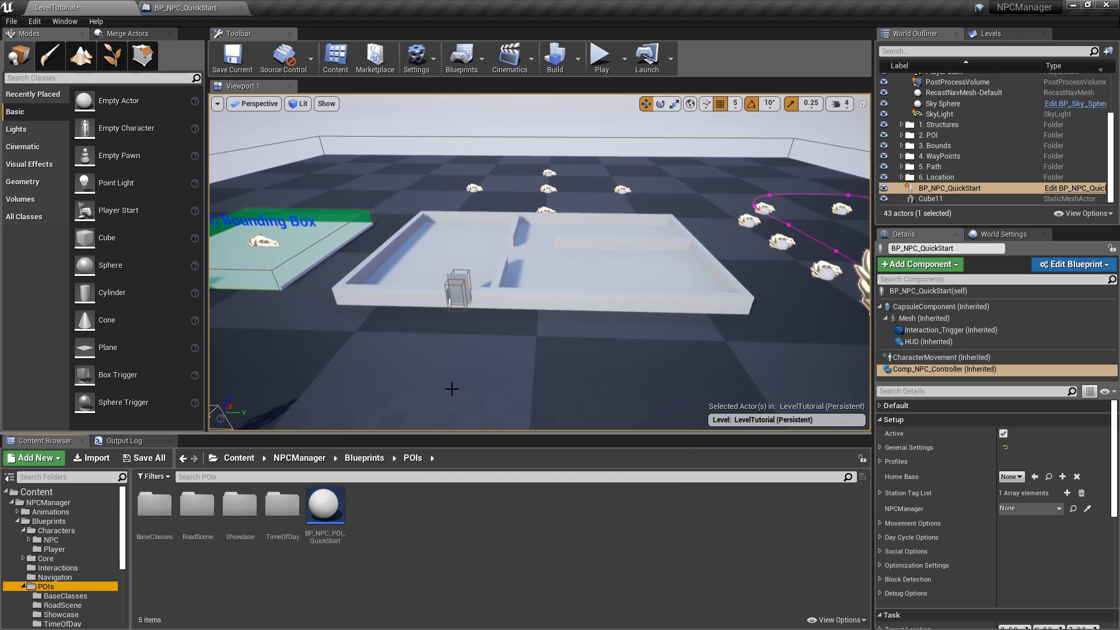
drag(327, 510, 537, 249)
right_drag(537, 248, 624, 263)
drag(430, 254, 446, 255)
mouse_move(446, 255)
right_down()
mouse_move(292, 255)
mouse_move(446, 242)
right_up()
click(1104, 420)
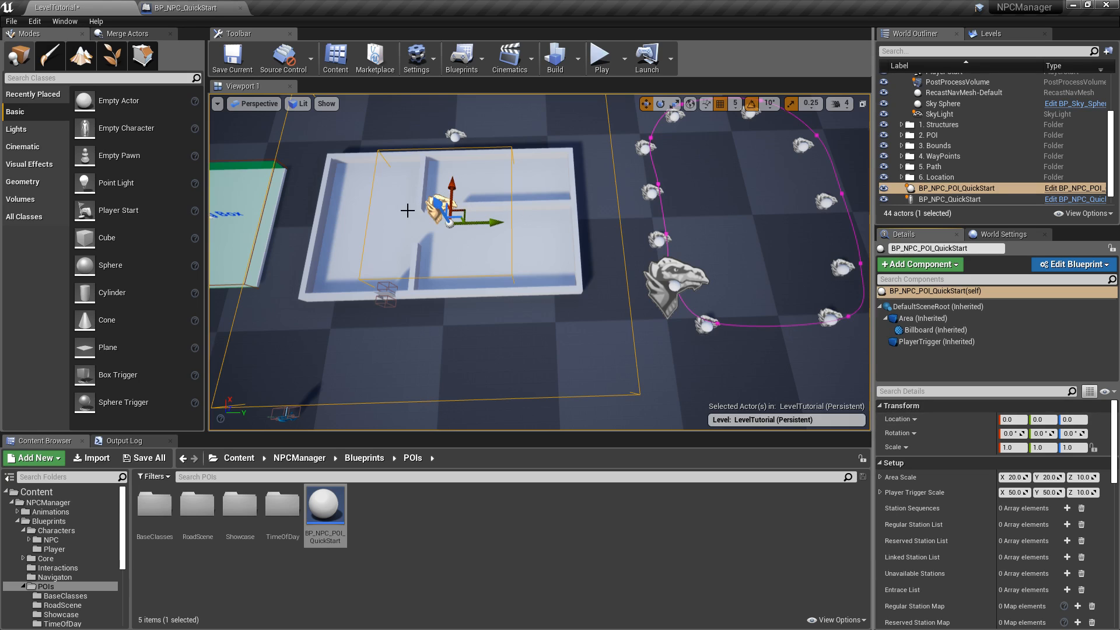
mouse_move(566, 264)
right_down()
mouse_move(347, 262)
mouse_move(585, 257)
right_up()
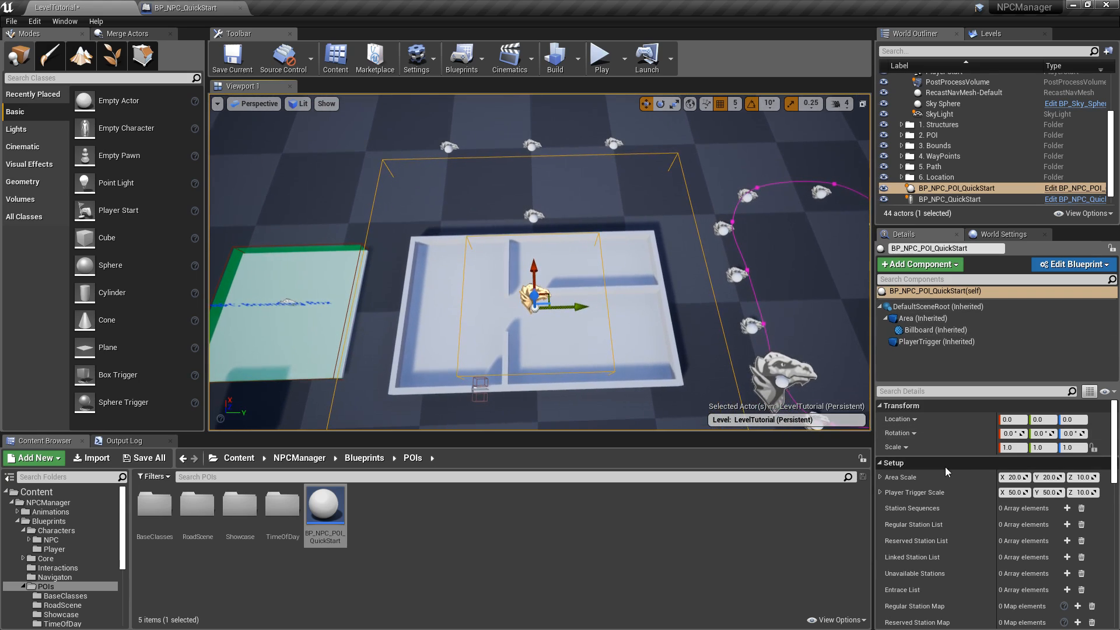
Set the POI's Area Scale to about X 24.89 and Y 38.54 to enclose the whole building
drag(995, 479, 985, 479)
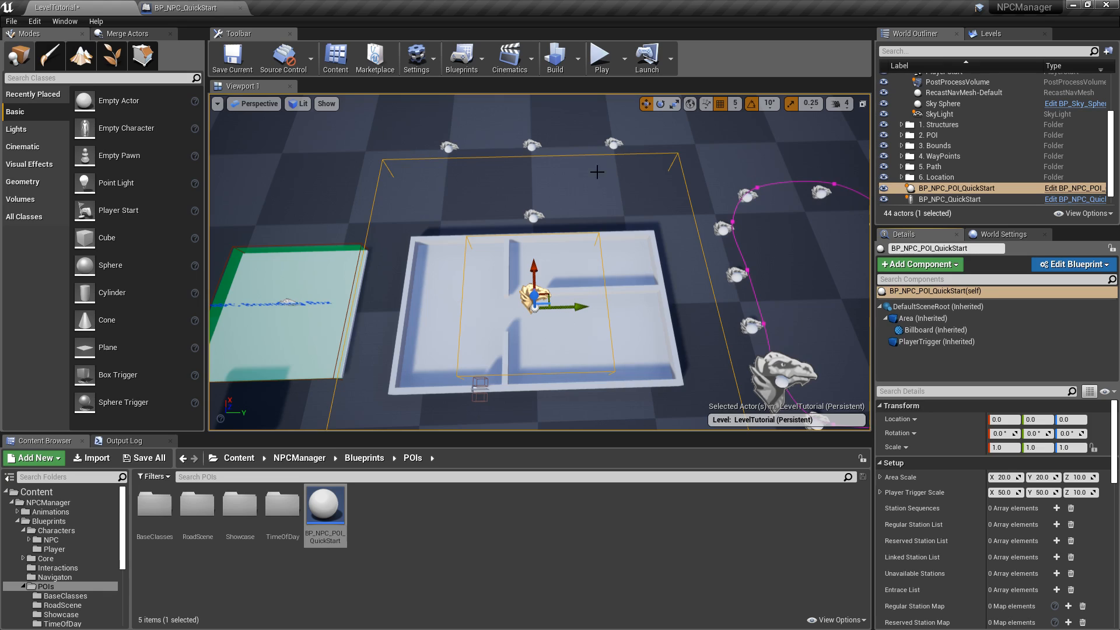
drag(1041, 477, 1084, 477)
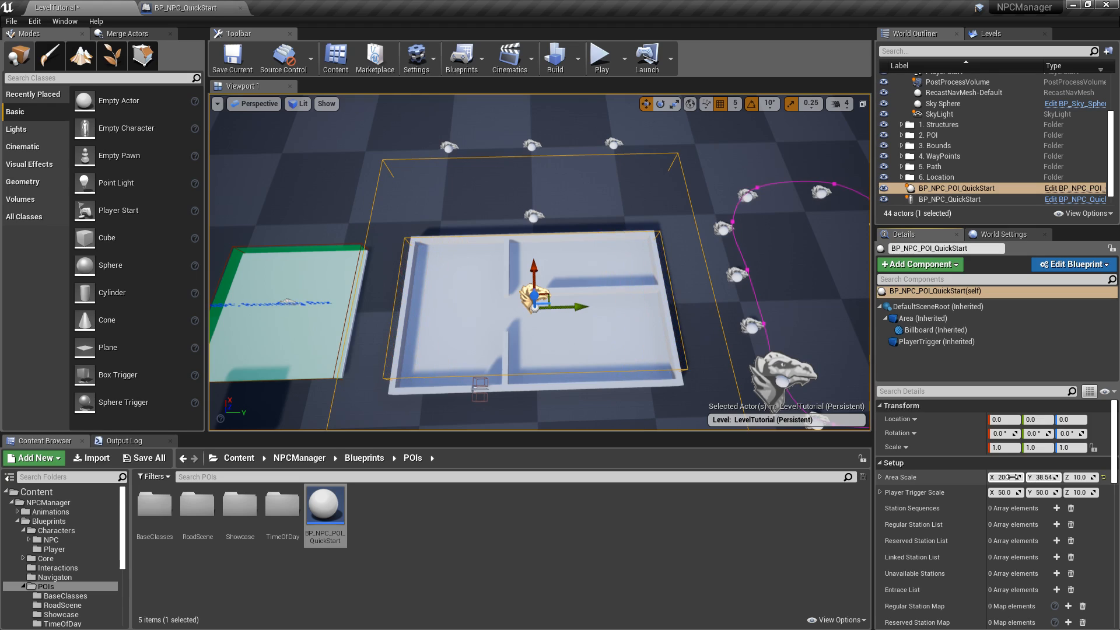
drag(1004, 477, 1025, 477)
Examine from several angles how the POI's area box and player trigger box surround the building
right_drag(622, 263, 793, 215)
key(w)
key(s)
key(q)
key(e)
key(a)
key(d)
right_drag(732, 380, 542, 371)
key(s)
key(w)
key(s)
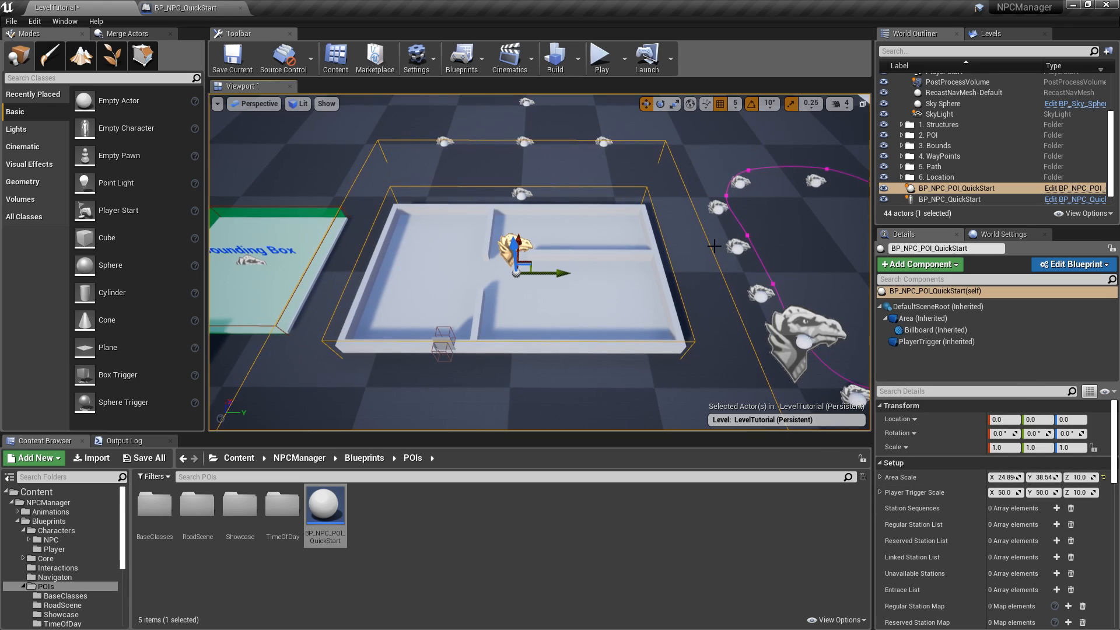
Place a BP_POI_Entrance_Base actor from the POI BaseClasses folder just inside the building's doorway
double_click(153, 514)
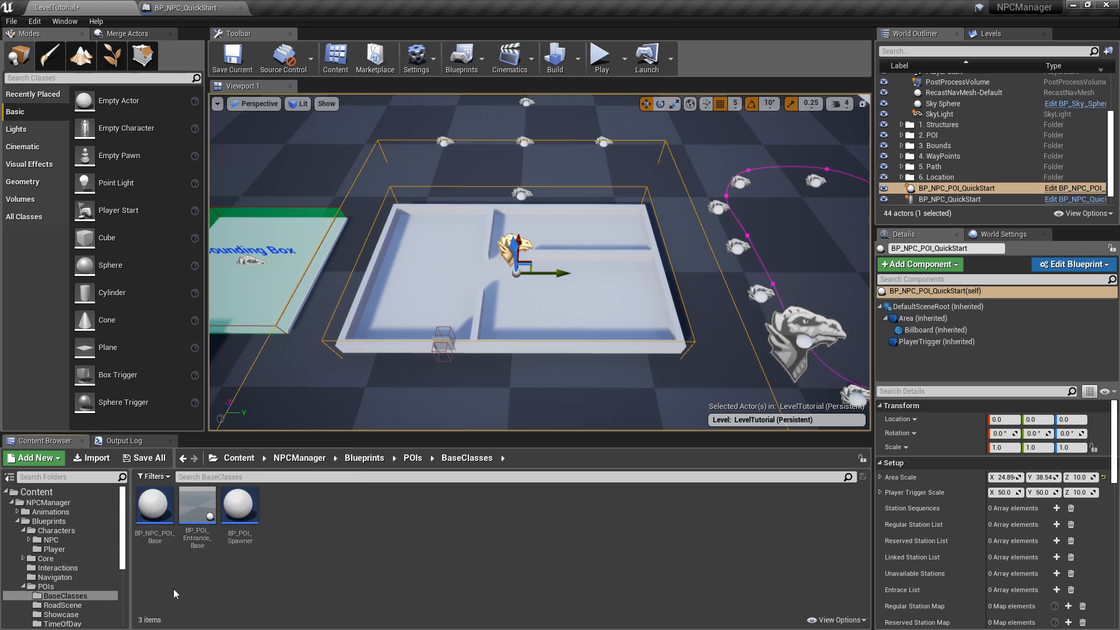
key(w)
right_drag(553, 293, 262, 309)
right_drag(511, 281, 496, 245)
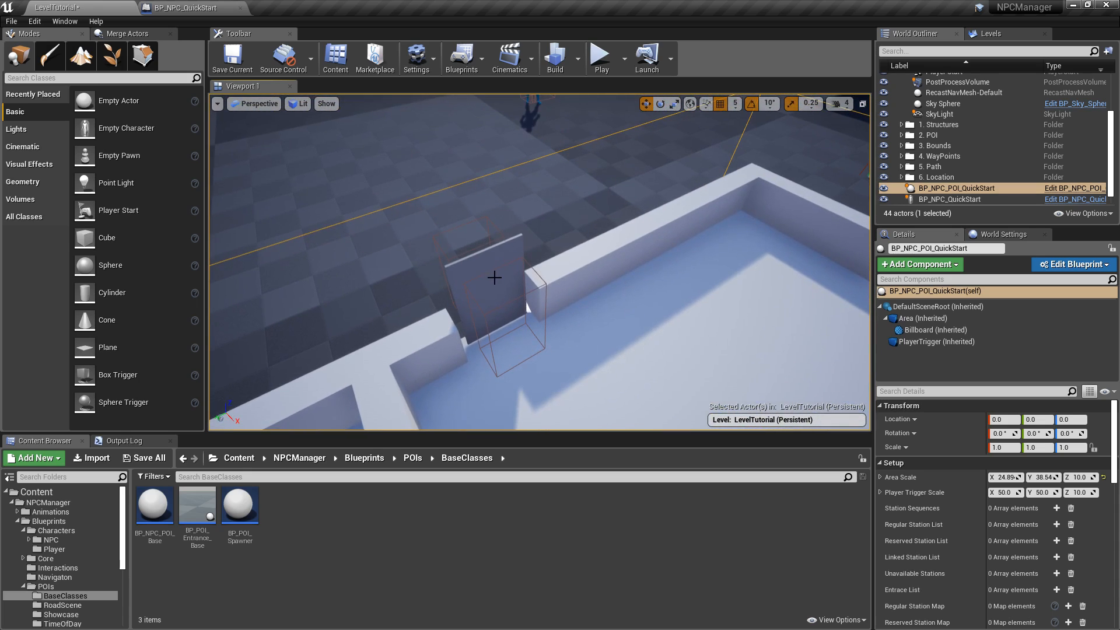
drag(197, 505, 522, 380)
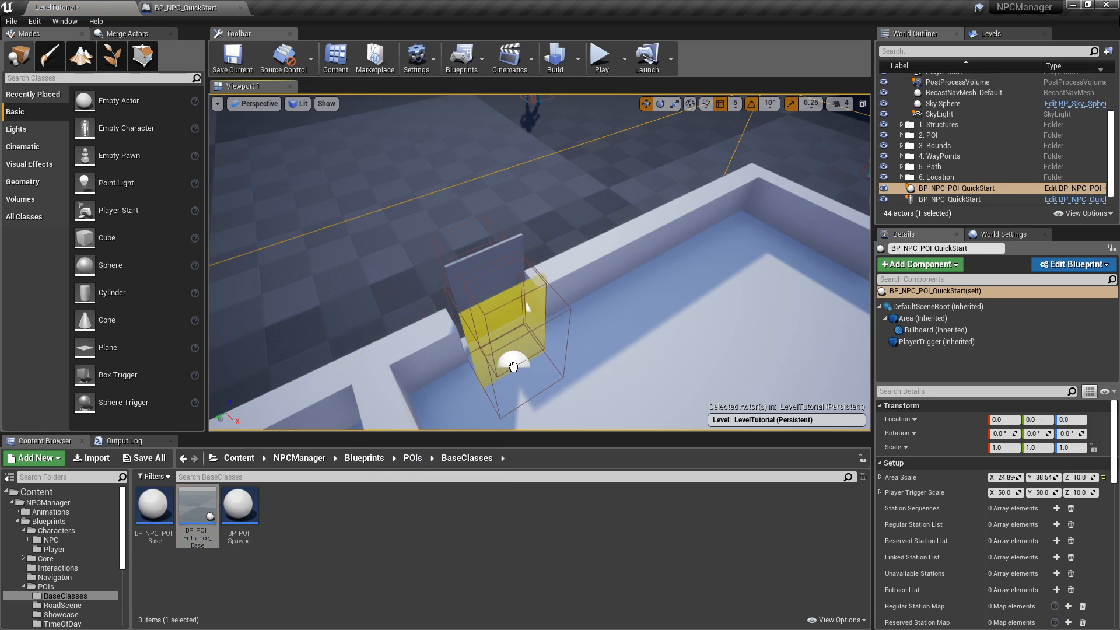
drag(513, 367, 513, 367)
mouse_move(513, 367)
right_down()
mouse_move(665, 373)
mouse_move(618, 332)
mouse_move(525, 368)
right_up()
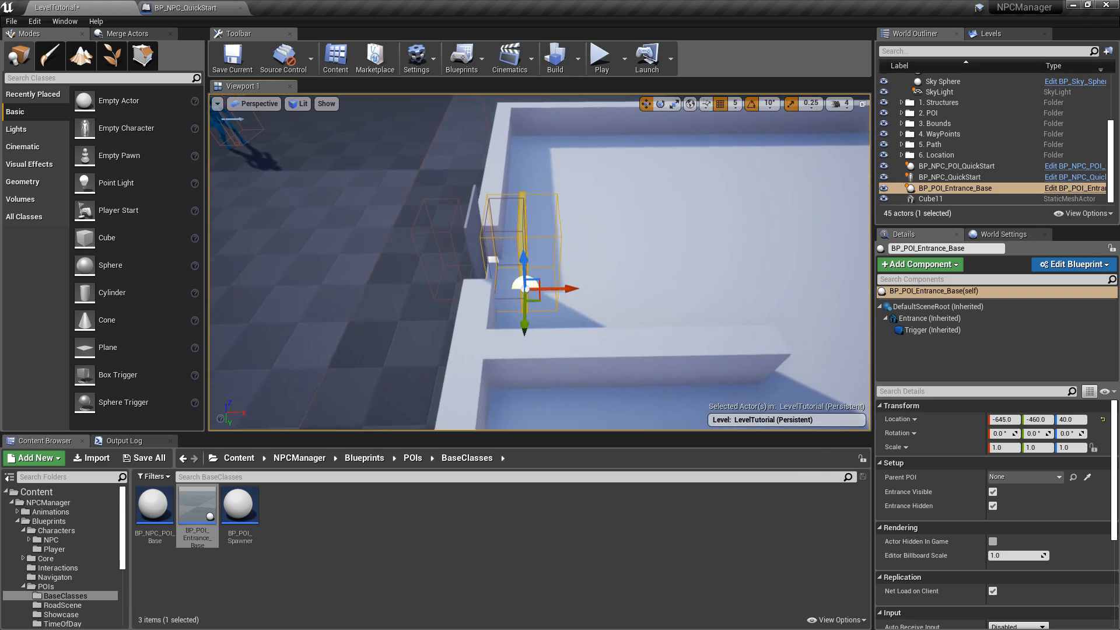
Align the entrance actor with the doorway by moving it to X -665, Y -480
mouse_move(532, 322)
right_down()
mouse_move(373, 324)
mouse_move(532, 322)
right_up()
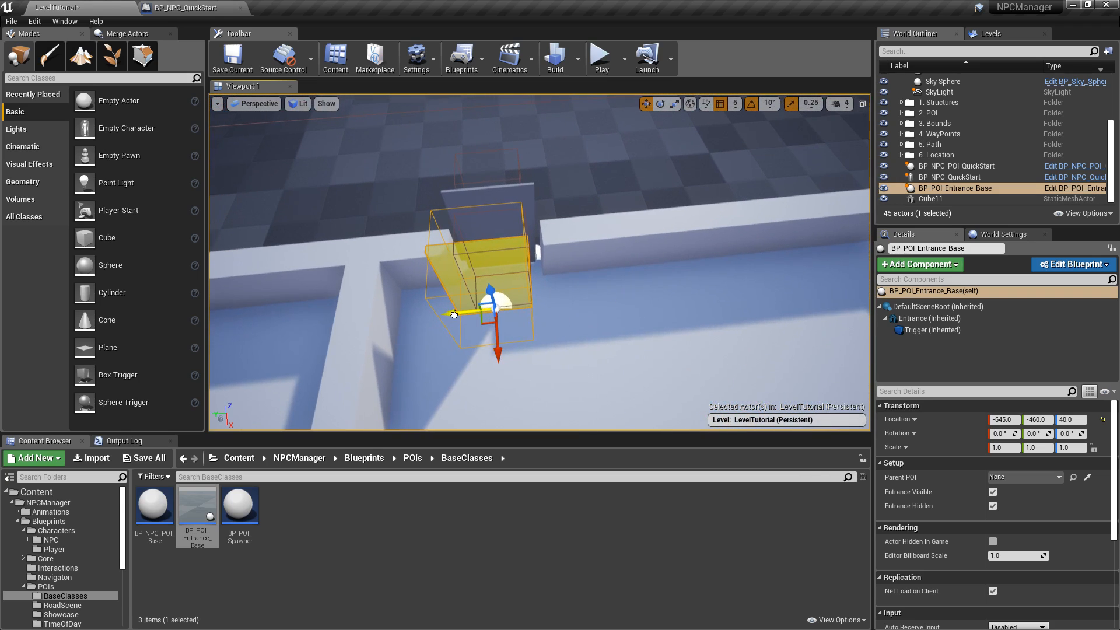
right_drag(464, 317, 642, 344)
mouse_move(523, 298)
right_down()
mouse_move(501, 285)
mouse_move(513, 280)
mouse_move(524, 298)
right_up()
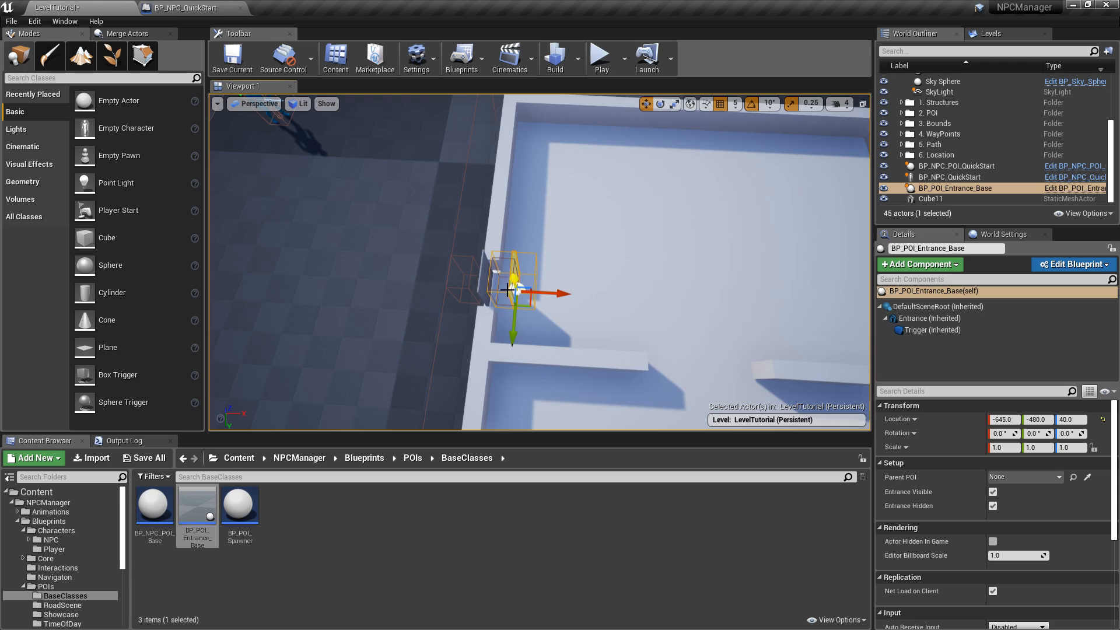
right_drag(554, 236, 581, 227)
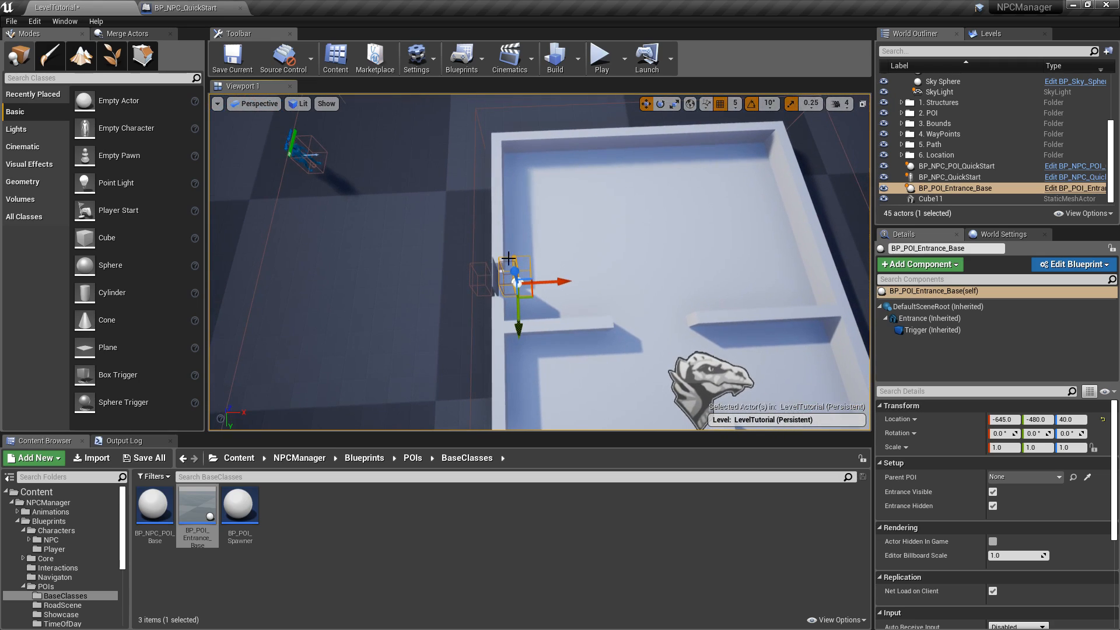
right_drag(487, 298, 426, 305)
key(w)
right_drag(645, 277, 627, 285)
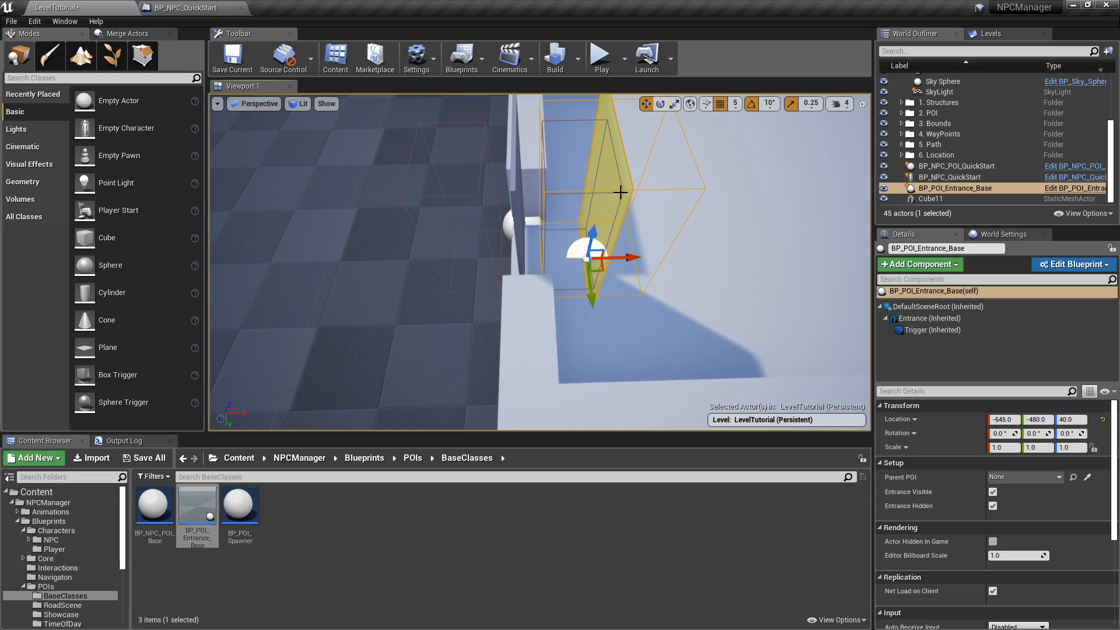
scroll(621, 192, down, 6)
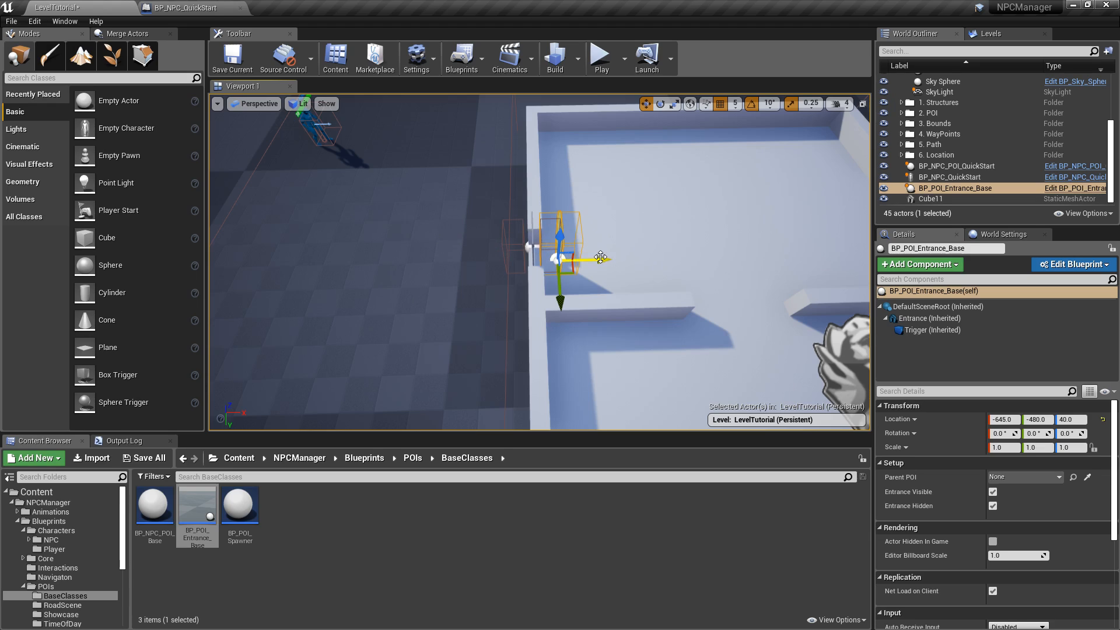
mouse_move(600, 257)
mouse_down()
mouse_move(493, 249)
mouse_move(596, 260)
mouse_up()
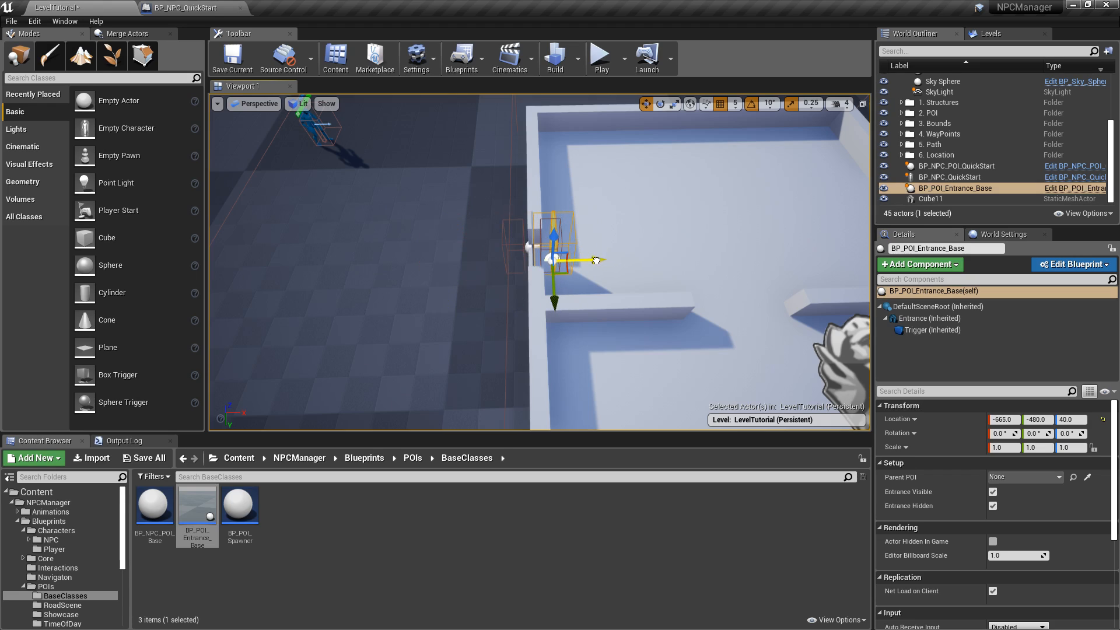
Place a BP_POI_Spawner in the room beyond the entrance, at about X 415, Y -770, and check its position in the building
key(f)
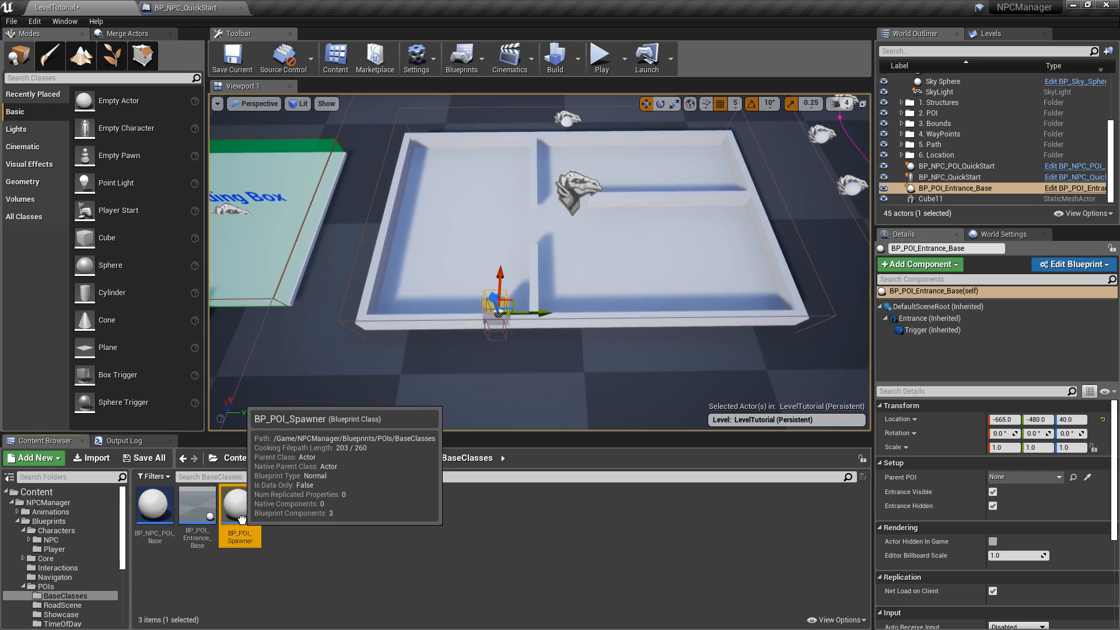
drag(239, 507, 467, 172)
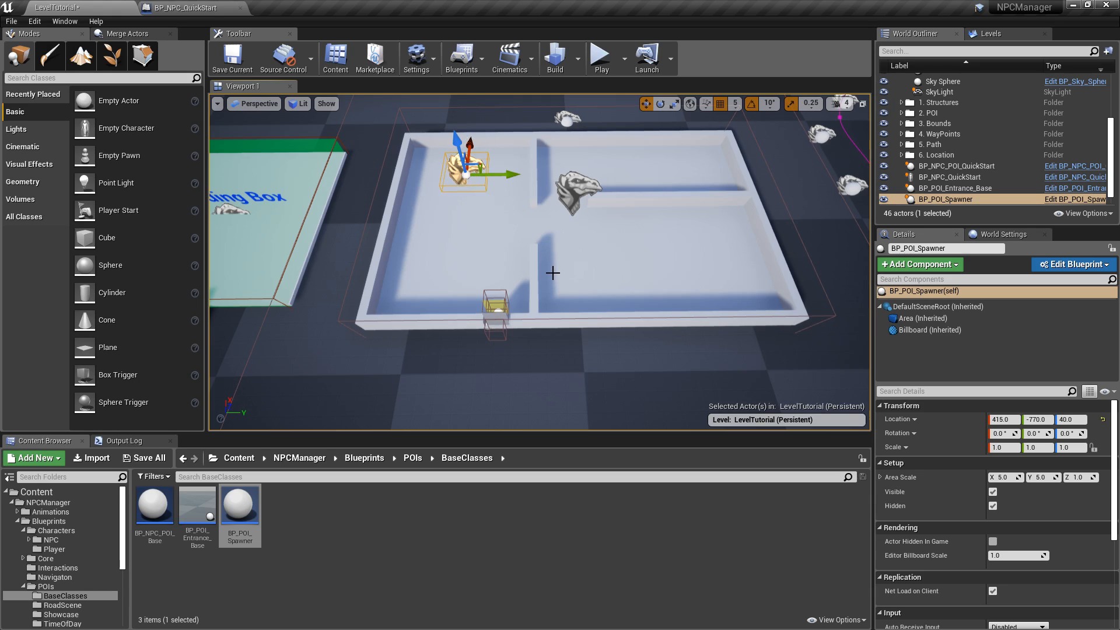
right_drag(553, 272, 641, 272)
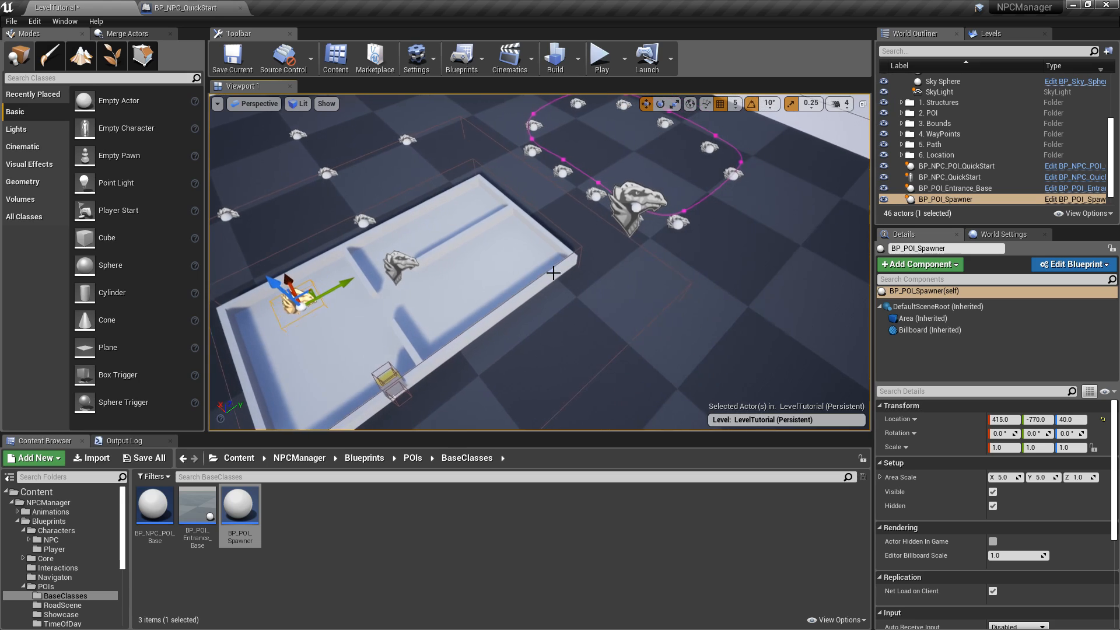
right_drag(632, 355, 537, 354)
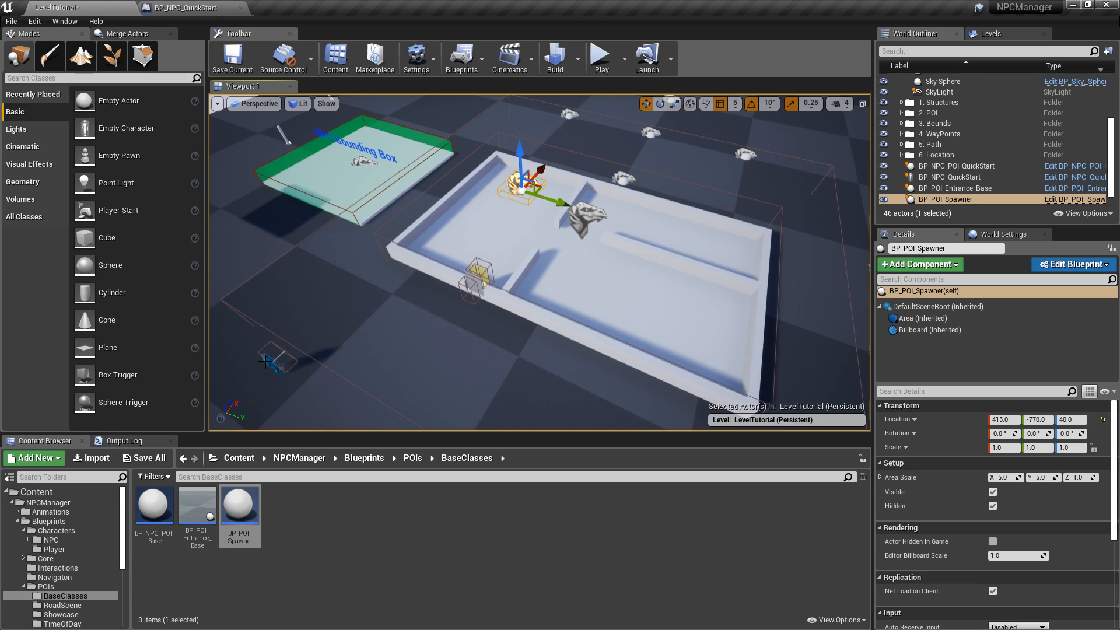
right_drag(585, 224, 654, 228)
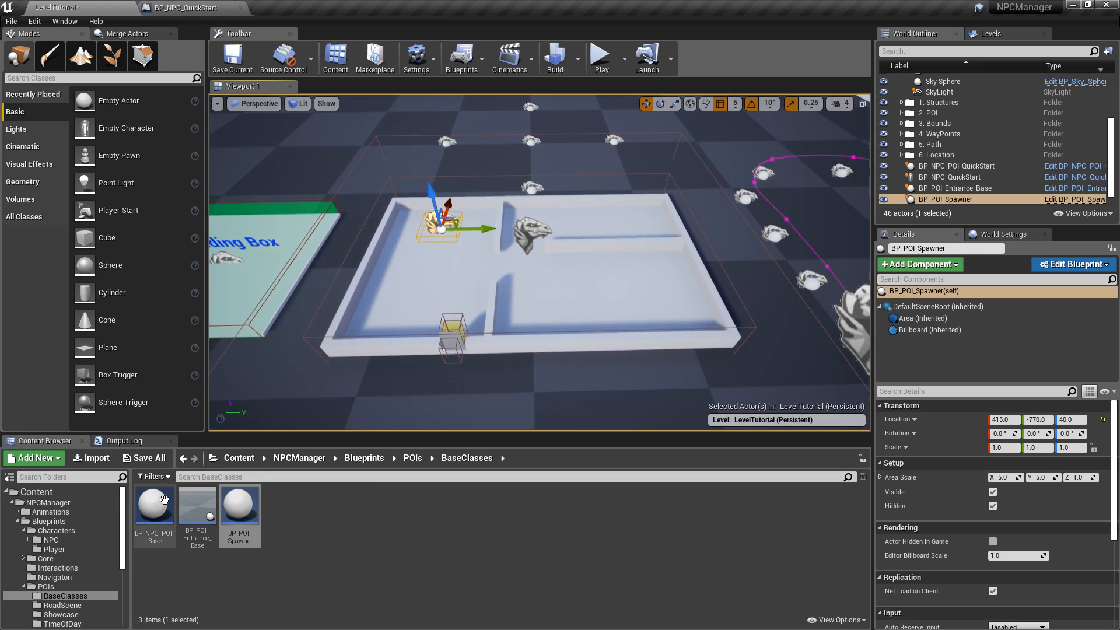
Browse to the BaseClass folder under Blueprints/Stations
click(62, 520)
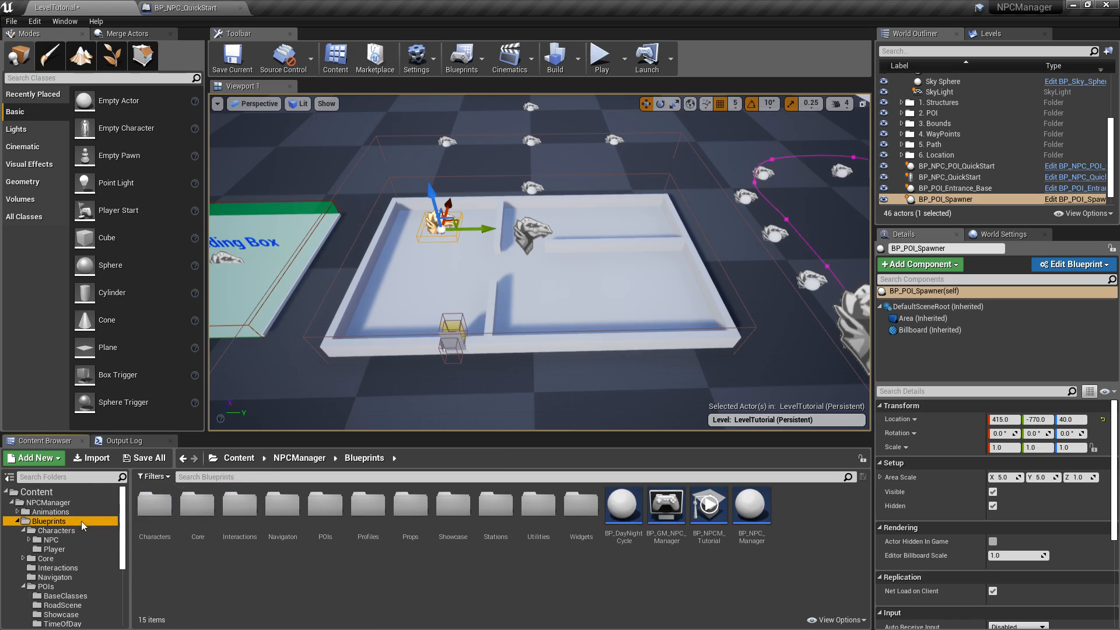
double_click(512, 514)
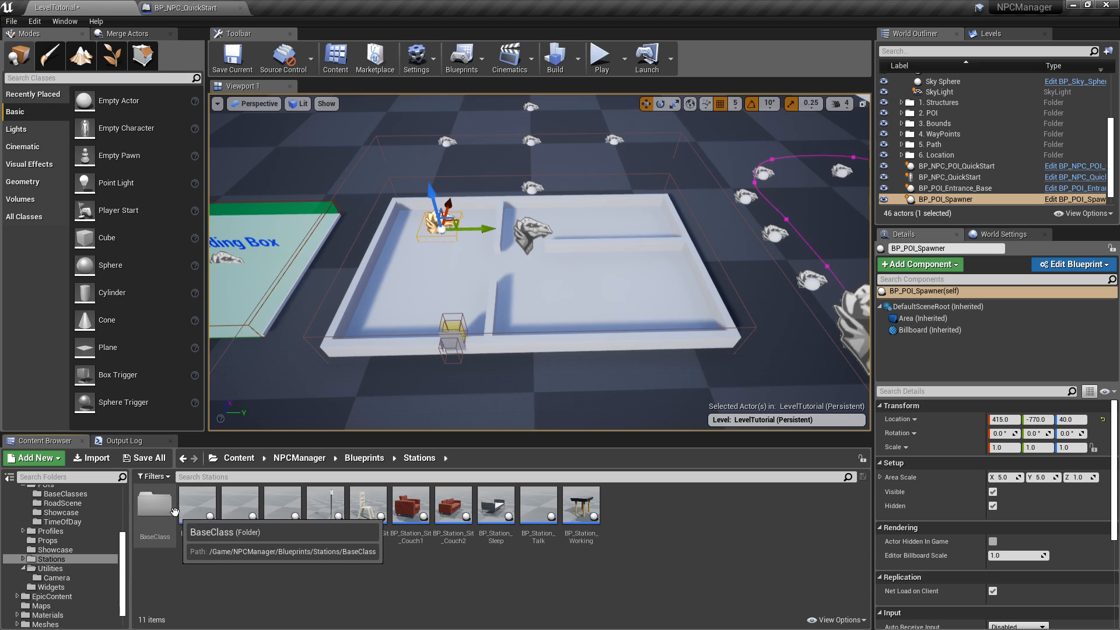
double_click(139, 523)
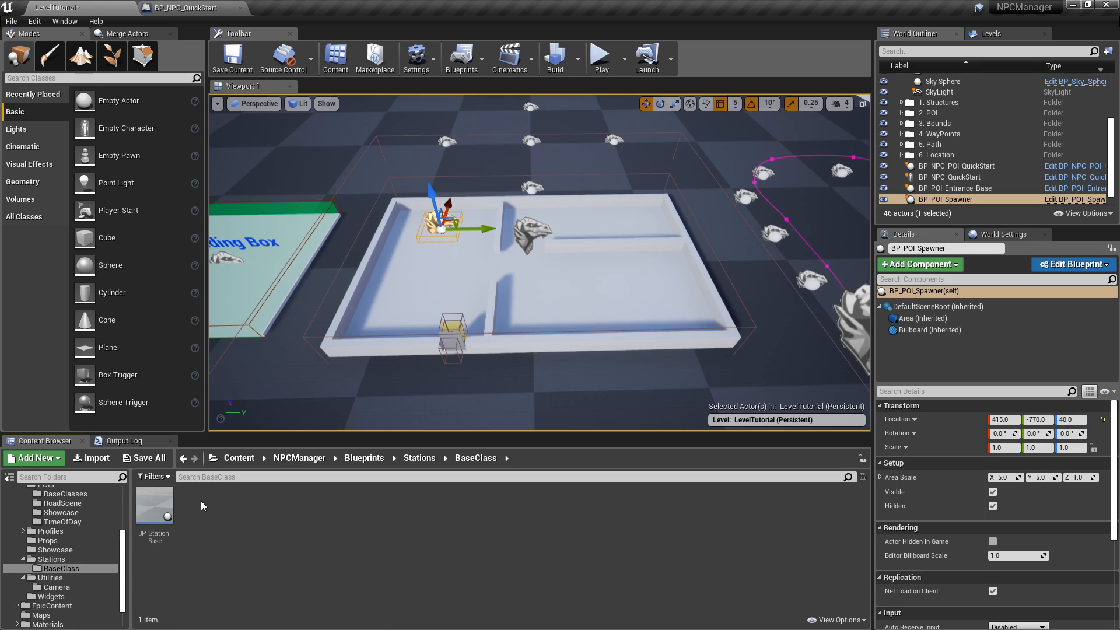
Look over the actions available for BP_Station_Base, and return to the parent Stations folder
right_click(153, 510)
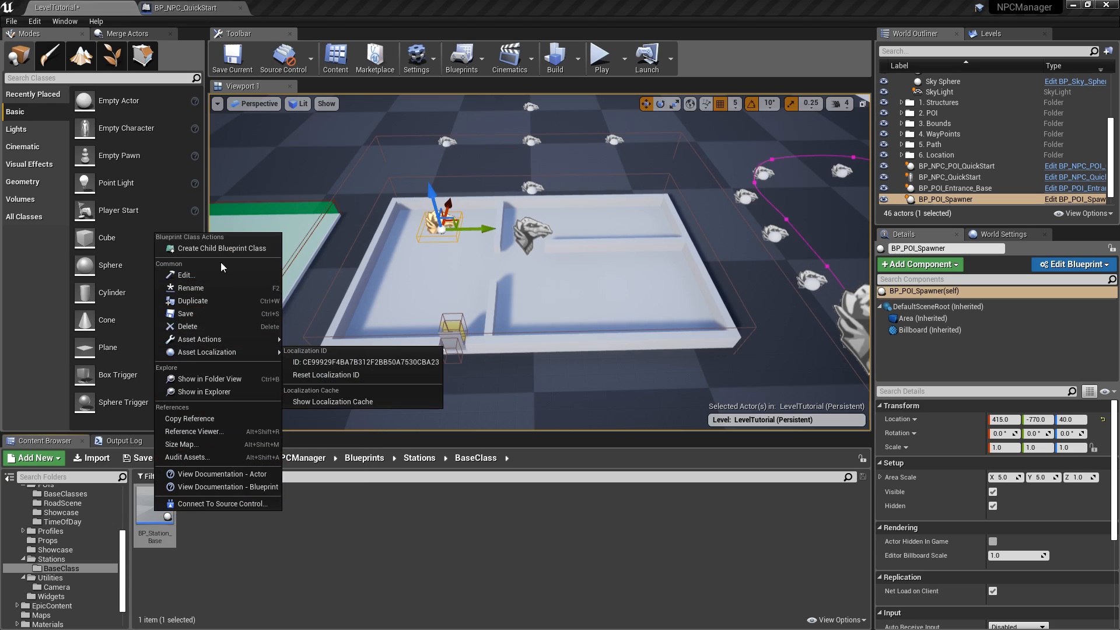
click(266, 548)
click(70, 559)
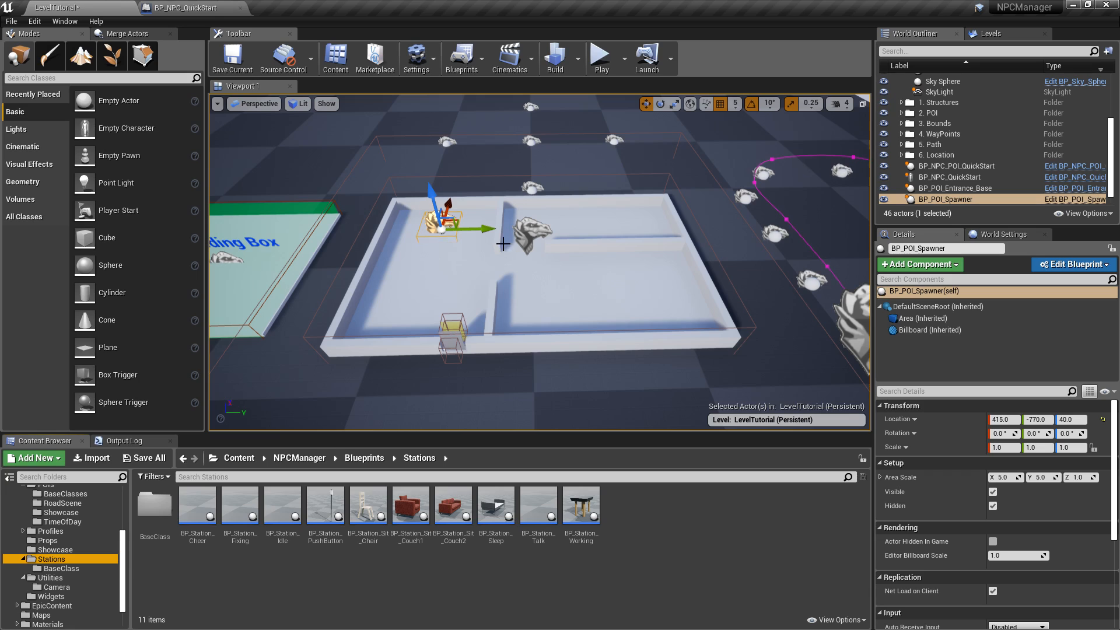
Place a BP_Station_Sit_Couch1 along the spawner room's outer wall at about X -200, Y -1000, rotated 90° to face the room
right_drag(542, 272, 537, 298)
key(w)
key(s)
key(a)
key(w)
drag(410, 505, 453, 270)
key(e)
key(w)
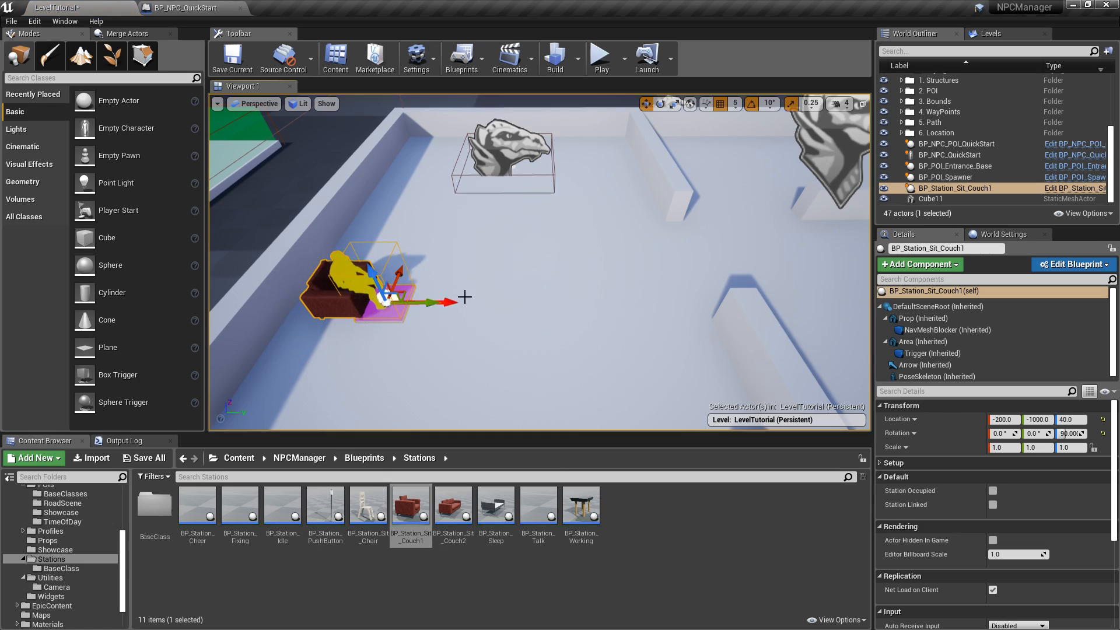
Place a BP_Station_Working beside the couch at about X -495, Y -1025, and rotate it -90° about Z
right_drag(465, 295, 484, 295)
key(s)
key(s)
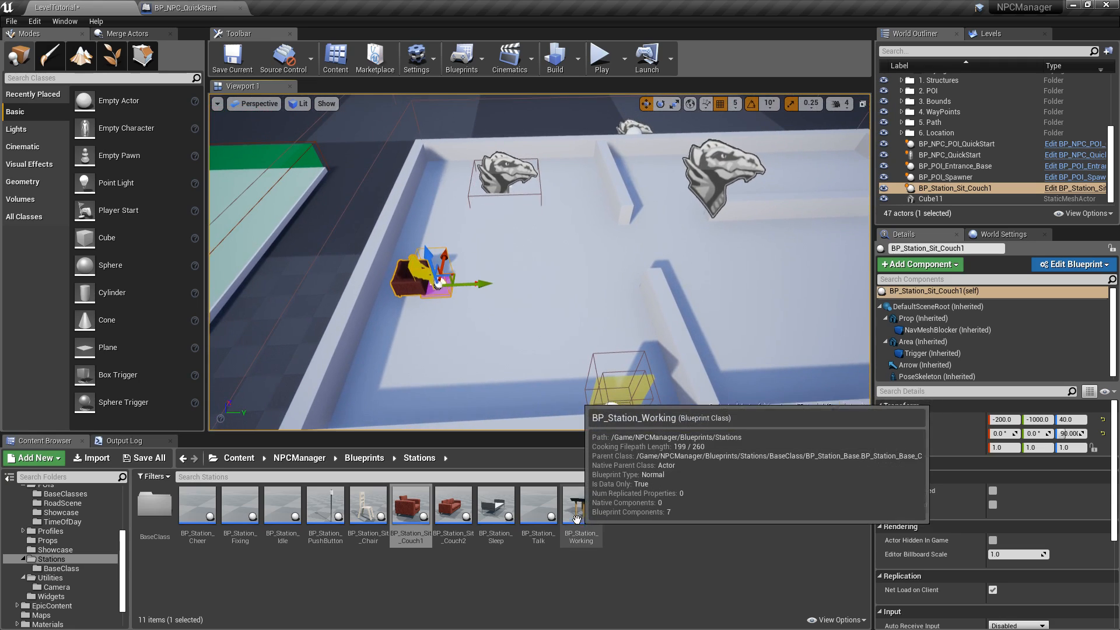
drag(580, 506, 411, 356)
key(e)
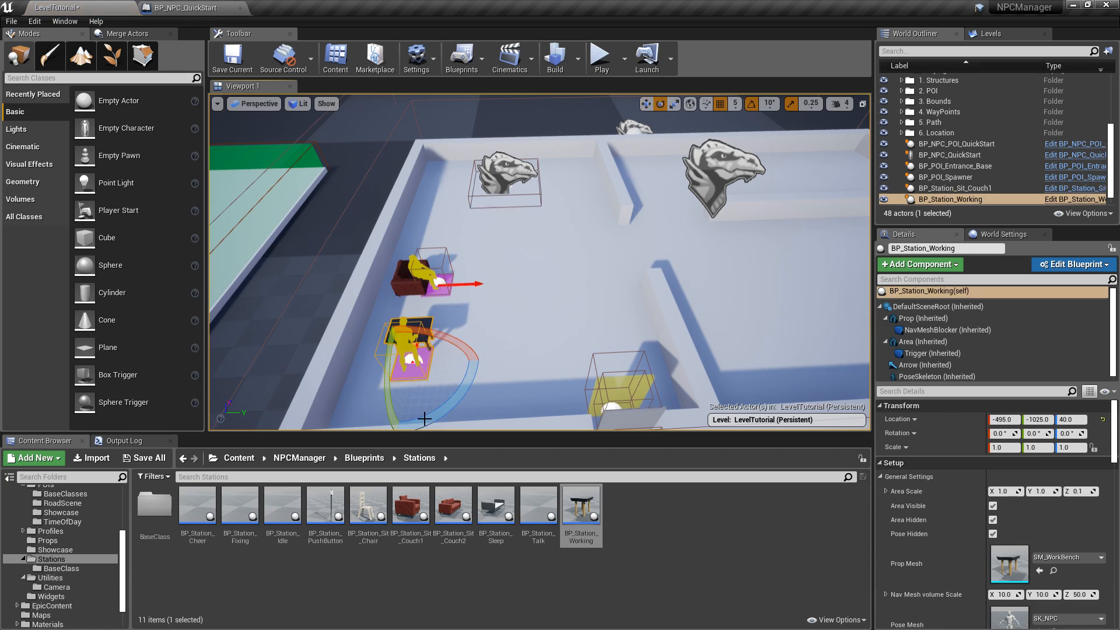
mouse_move(424, 419)
right_down()
mouse_move(495, 425)
mouse_move(424, 414)
right_up()
right_drag(503, 322, 467, 355)
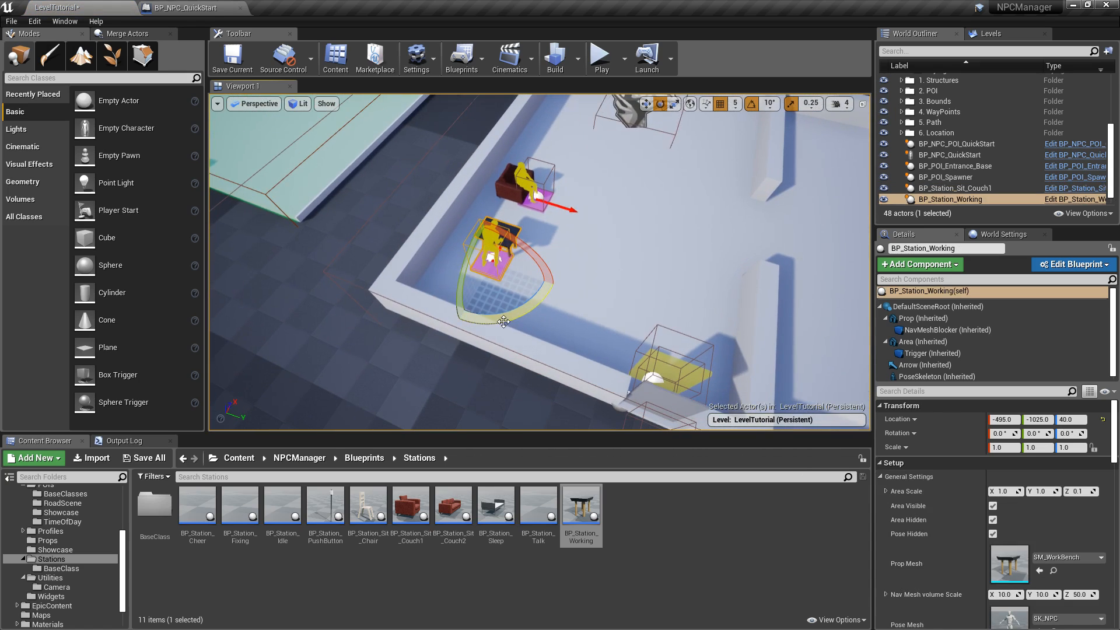
mouse_move(503, 321)
mouse_down()
mouse_move(475, 327)
mouse_move(498, 317)
mouse_up()
key(w)
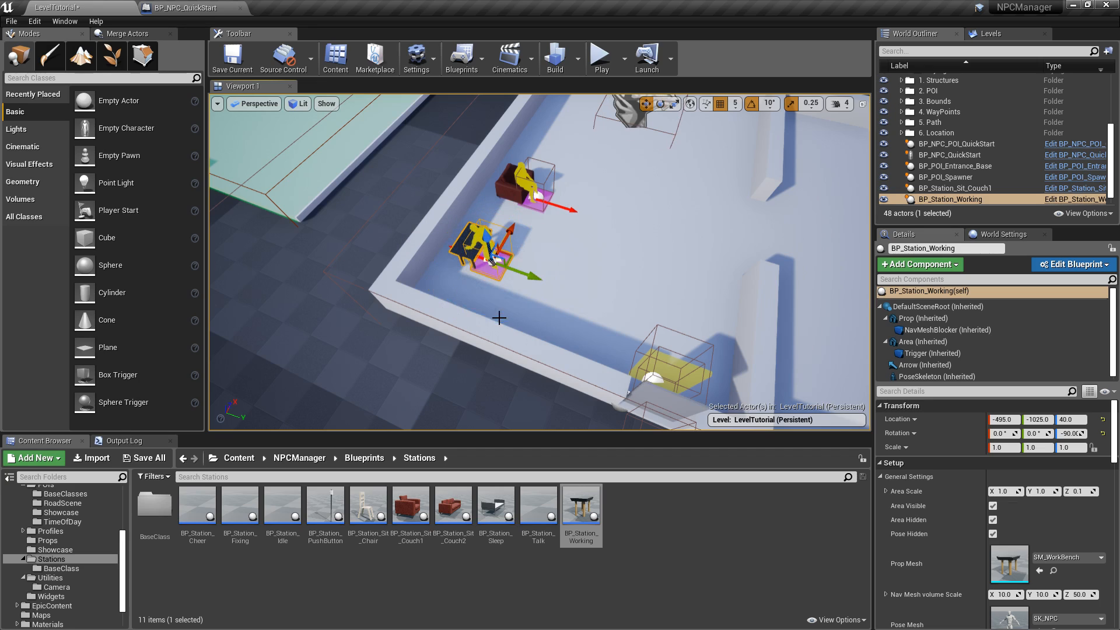
Move the couch station along the wall away from the workbench to X -70
right_drag(499, 317, 344, 295)
click(505, 244)
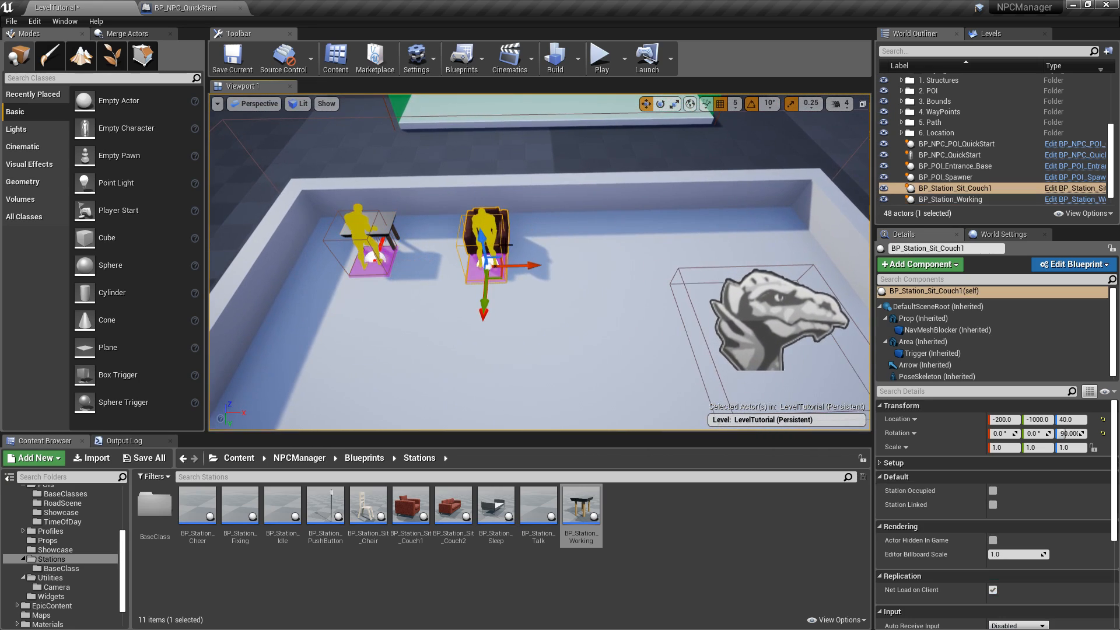
drag(526, 265, 578, 265)
key(a)
right_drag(577, 268, 718, 277)
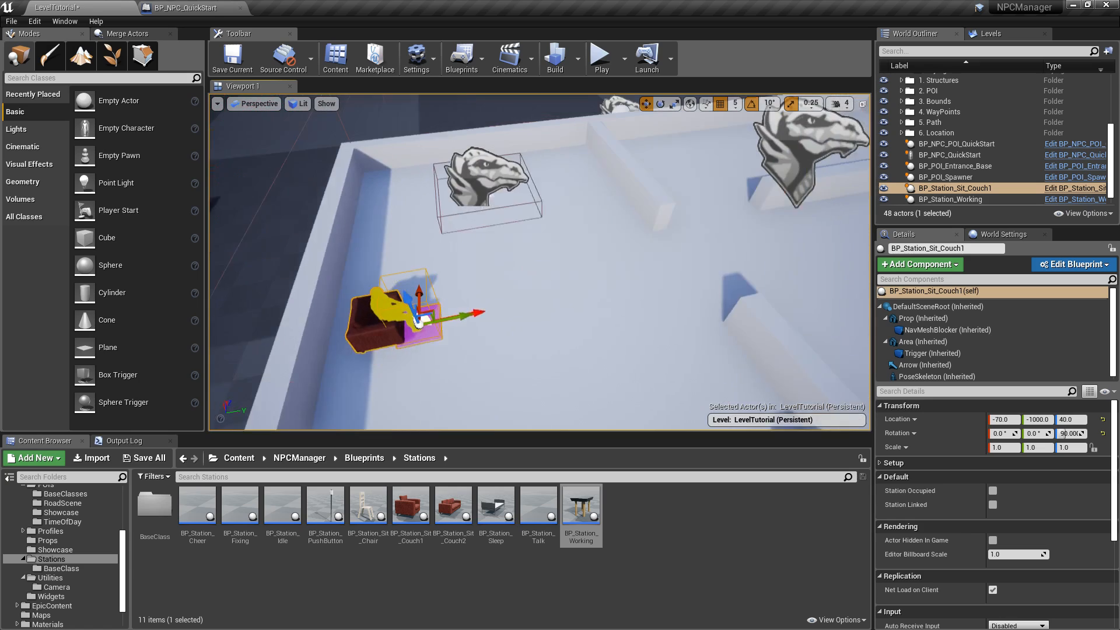
Place a BP_Station_Idle near the inner wall, rotate it -90° about Z, and position it at about X -330, Y -370
key(d)
right_drag(490, 291, 418, 305)
key(s)
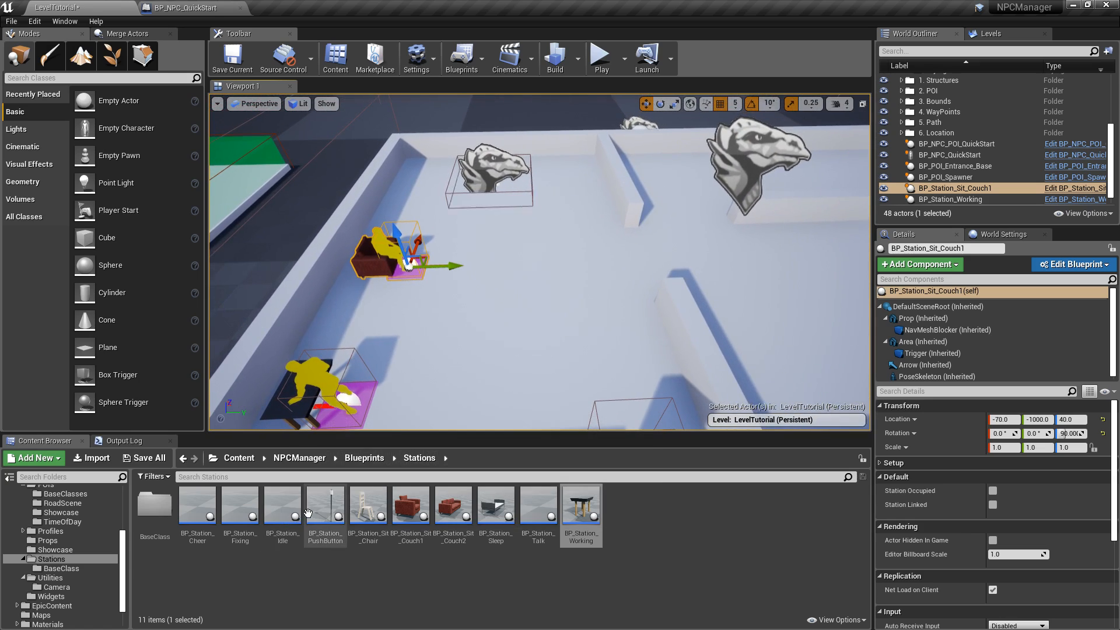
drag(285, 506, 615, 320)
key(e)
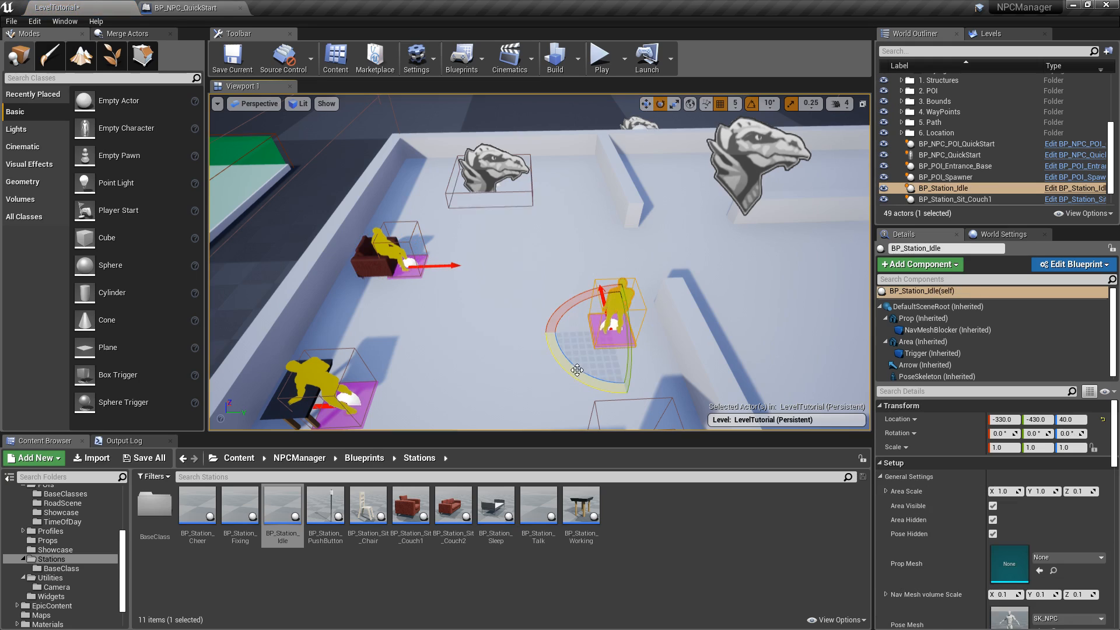
drag(577, 370, 518, 329)
key(w)
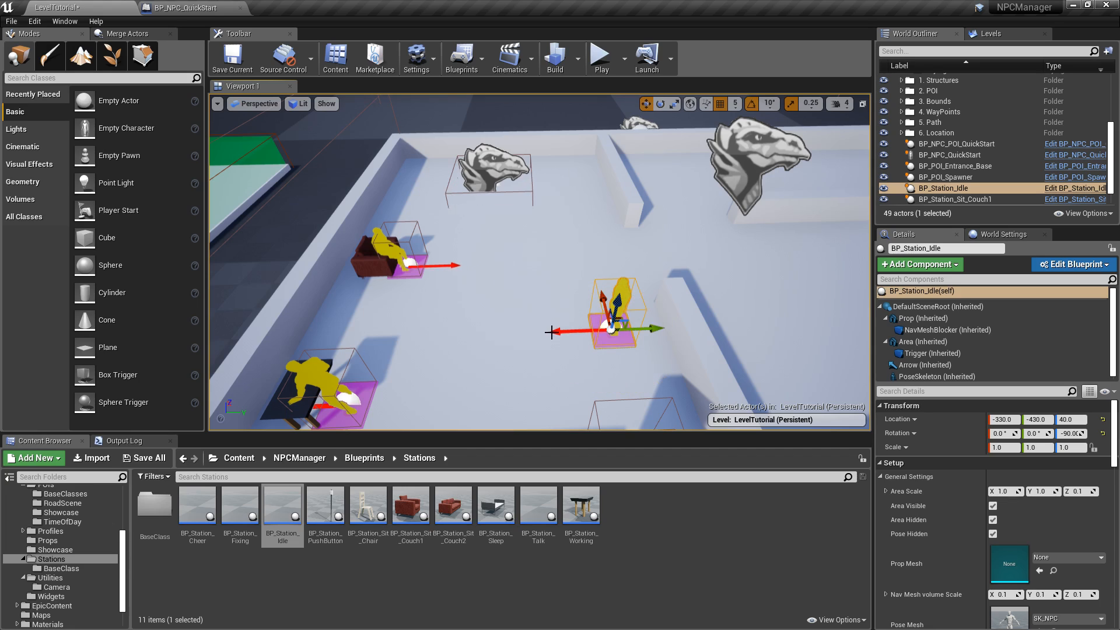
mouse_move(556, 329)
right_down()
mouse_move(569, 329)
mouse_move(556, 330)
right_up()
drag(620, 315, 645, 313)
right_drag(644, 312, 550, 324)
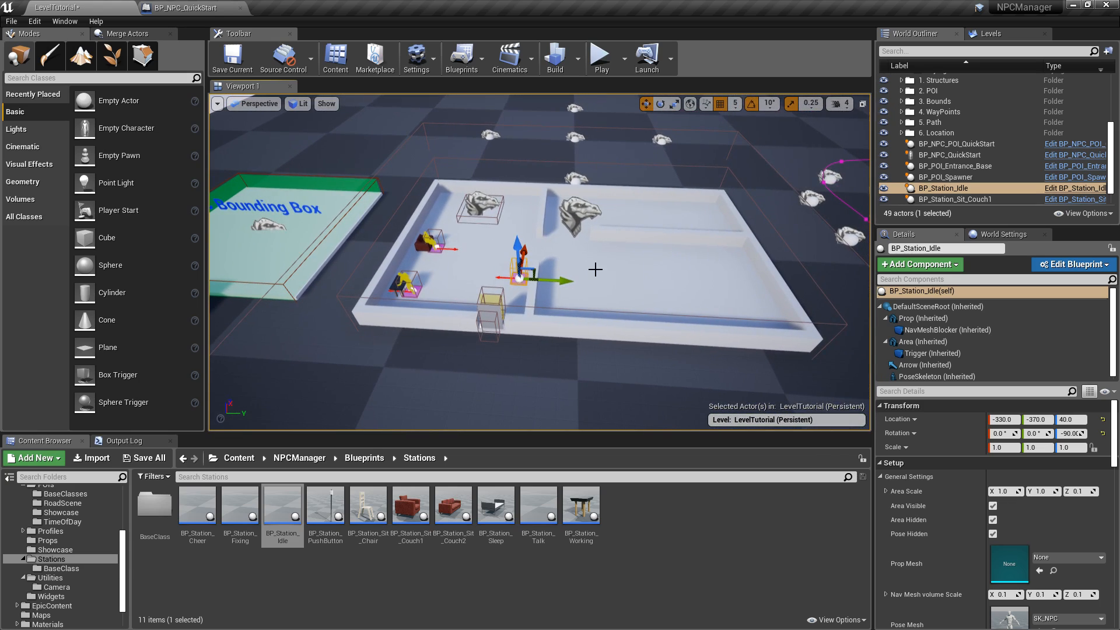
Examine the layout of the spawner, entrance and stations in the building, and the neighbouring bounding box area, from several viewpoints
right_drag(642, 291, 704, 302)
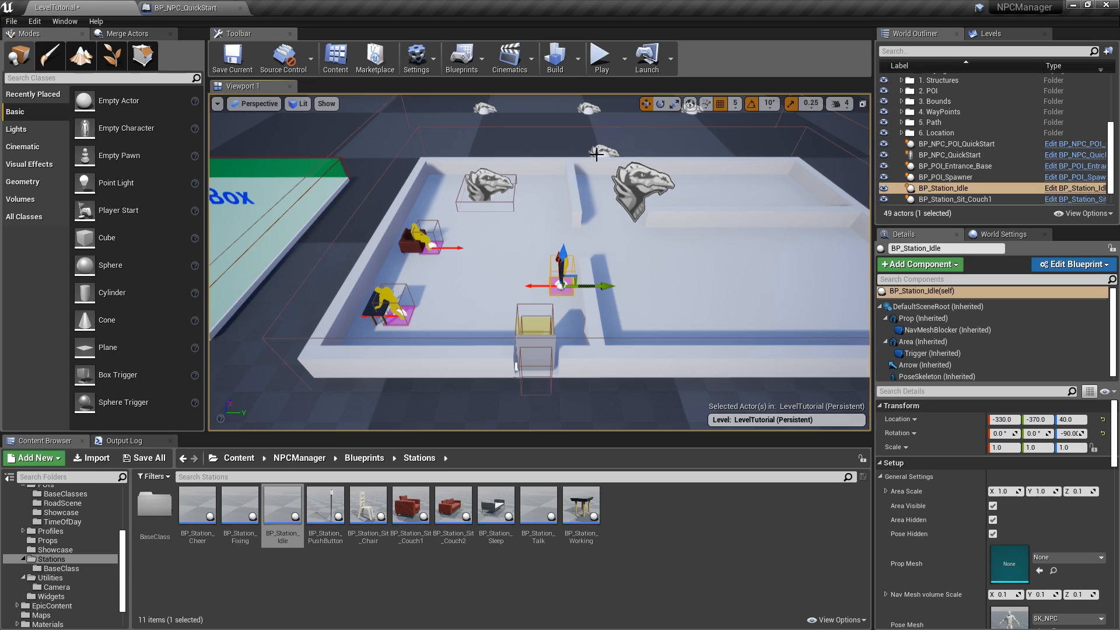
right_drag(683, 235, 673, 232)
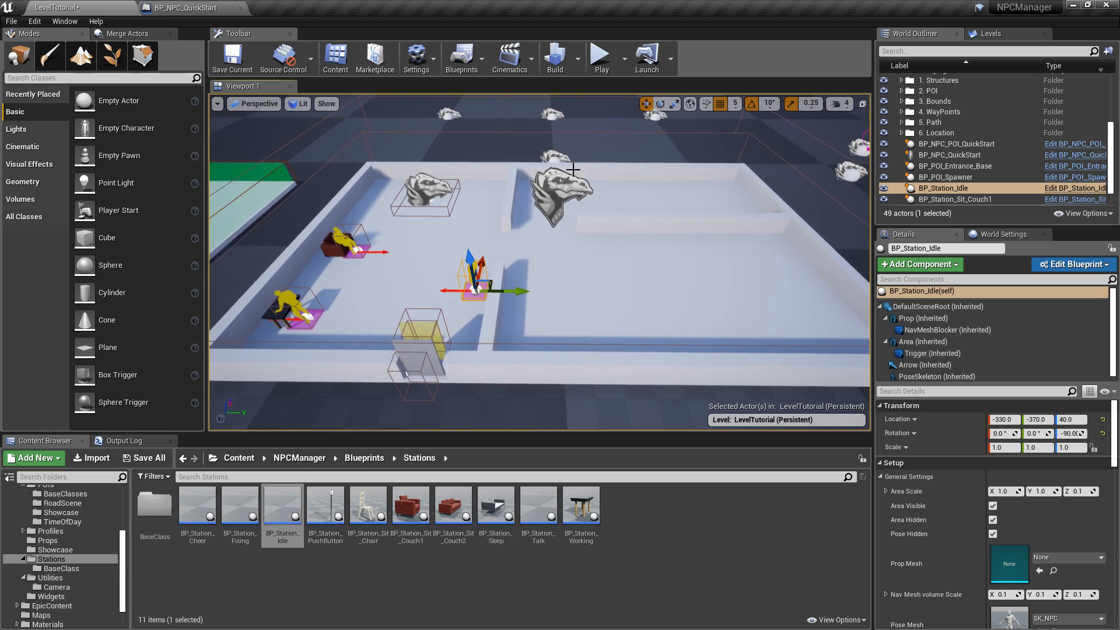
click(416, 188)
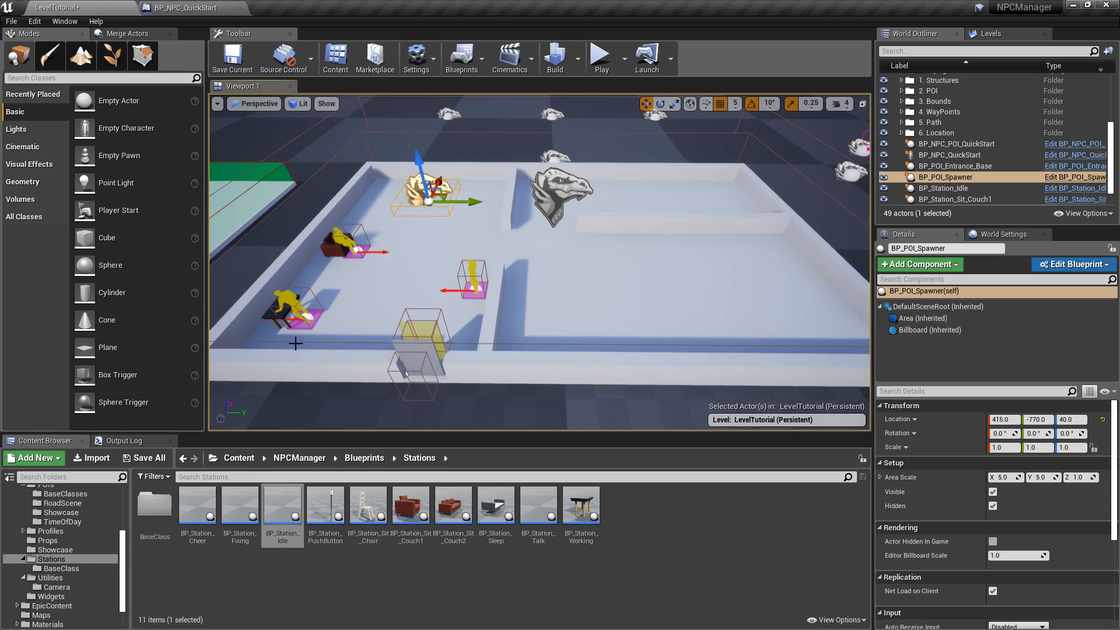
right_drag(554, 231, 467, 234)
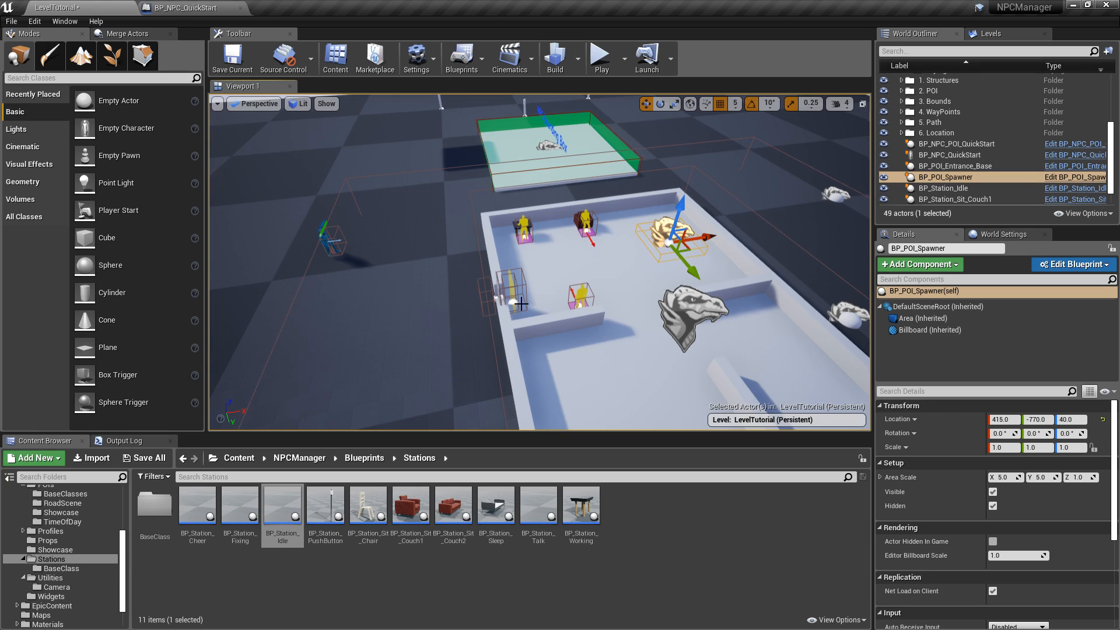
right_drag(607, 276, 699, 262)
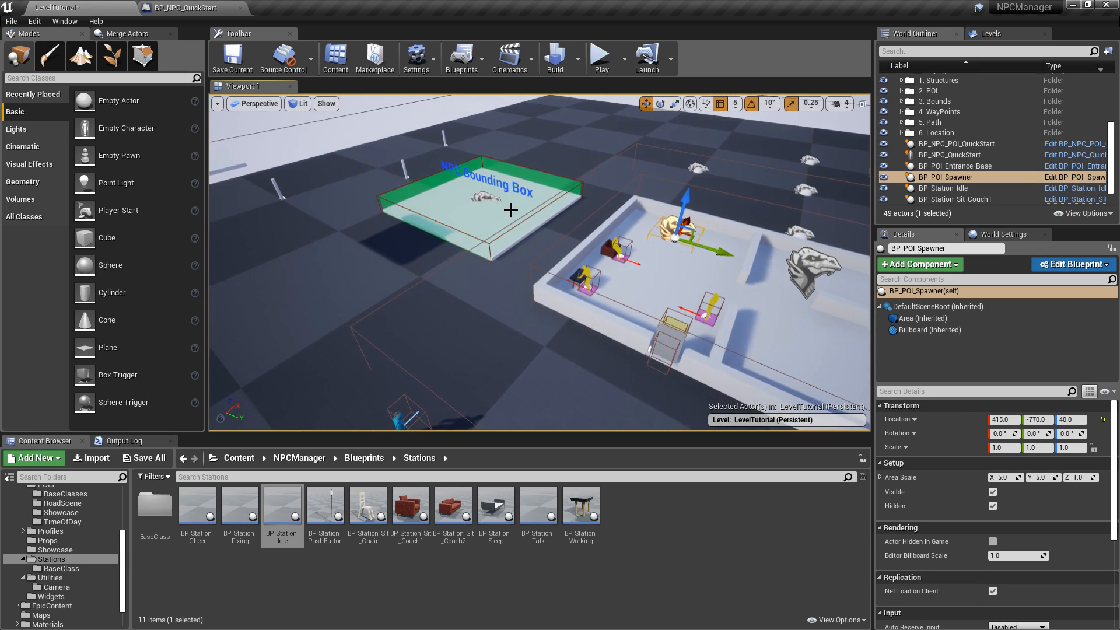
right_drag(488, 207, 559, 205)
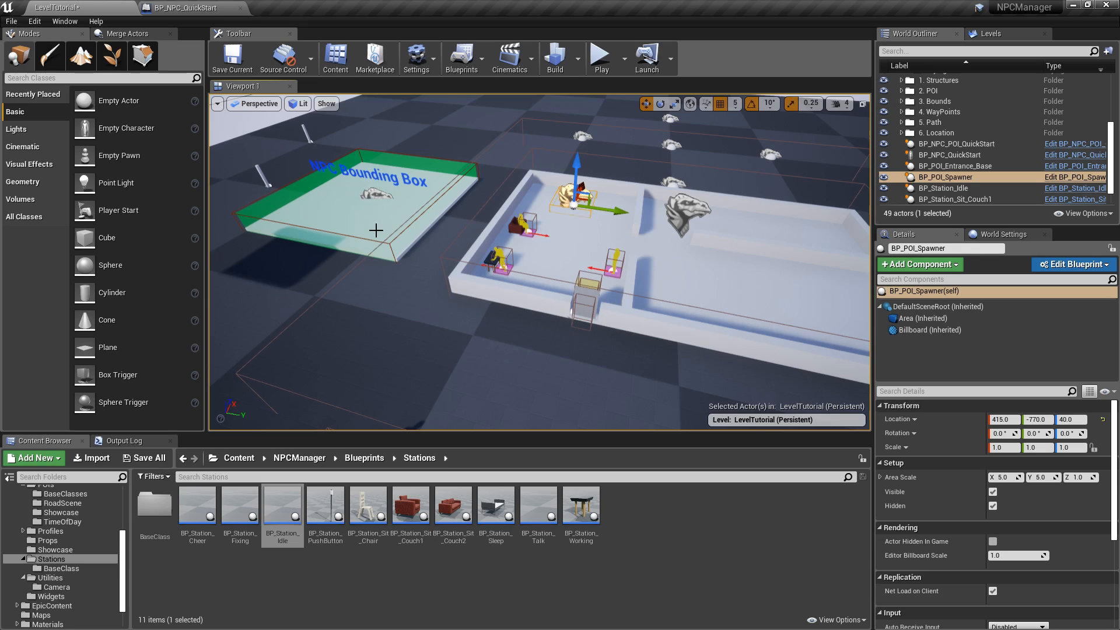
right_drag(605, 243, 647, 217)
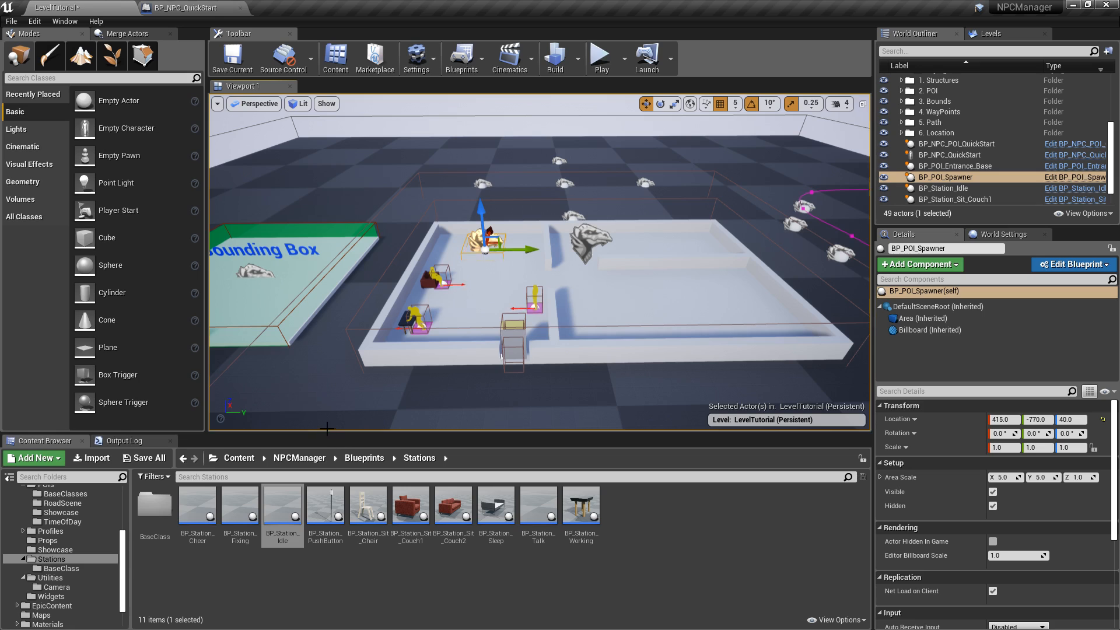
right_drag(515, 283, 633, 226)
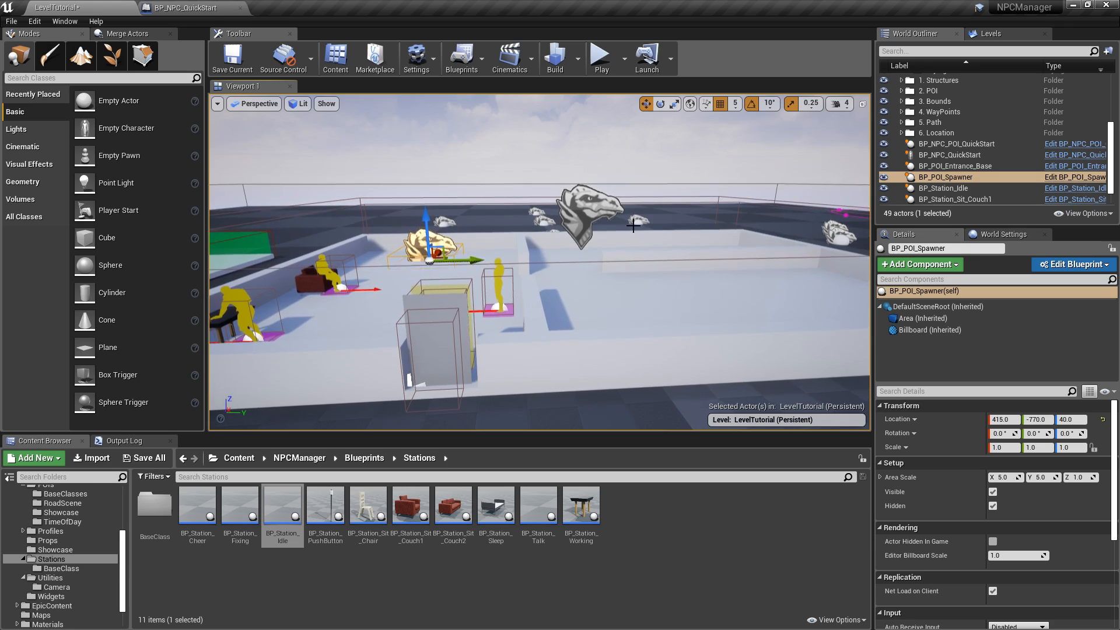
Run Populate Elements and Categorize Stations on the BP_NPC_POI_QuickStart actor
click(586, 213)
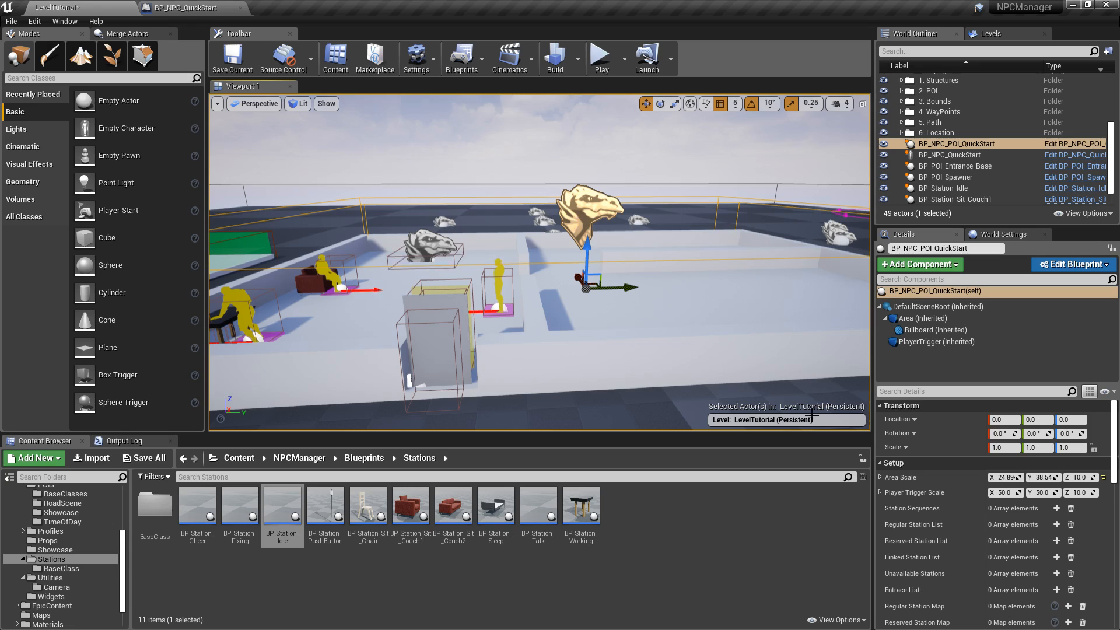
scroll(1115, 455, down, 2)
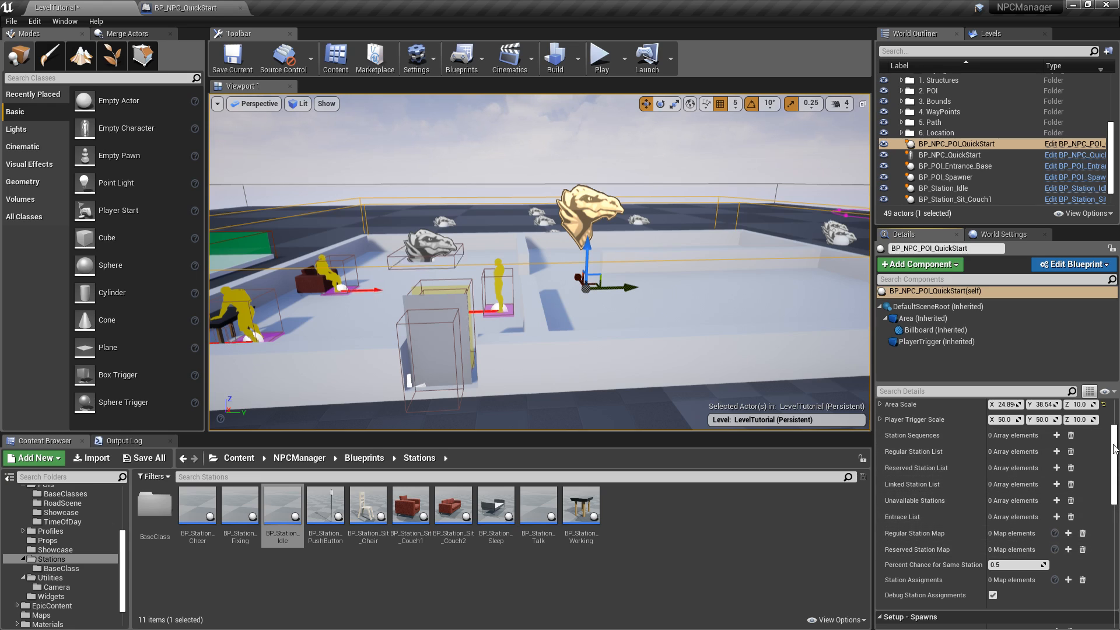
drag(1115, 448, 1110, 528)
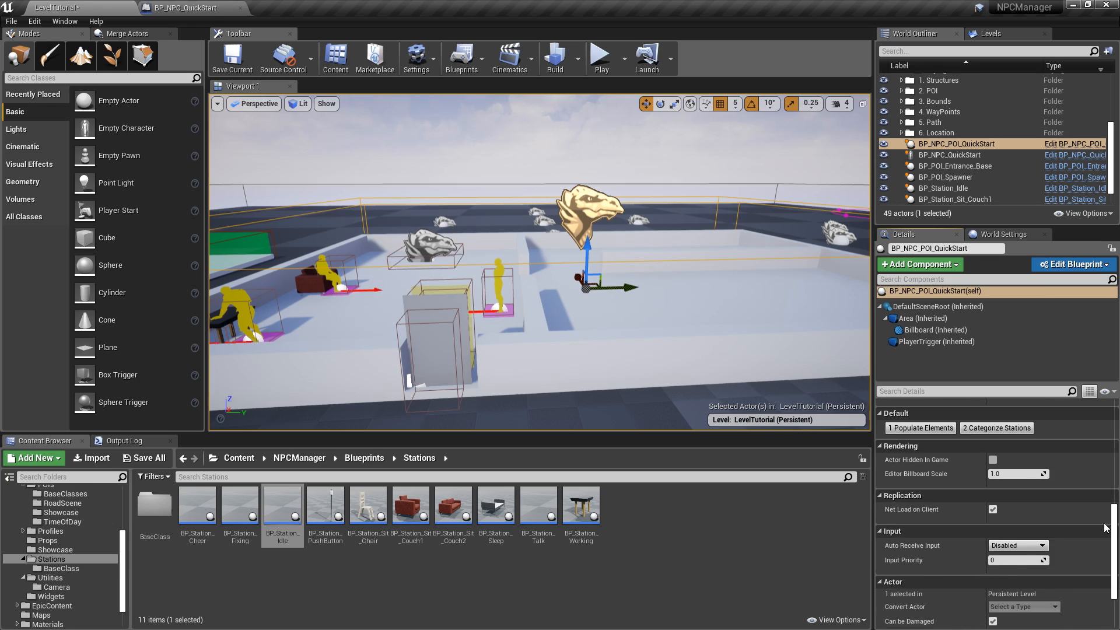
click(919, 429)
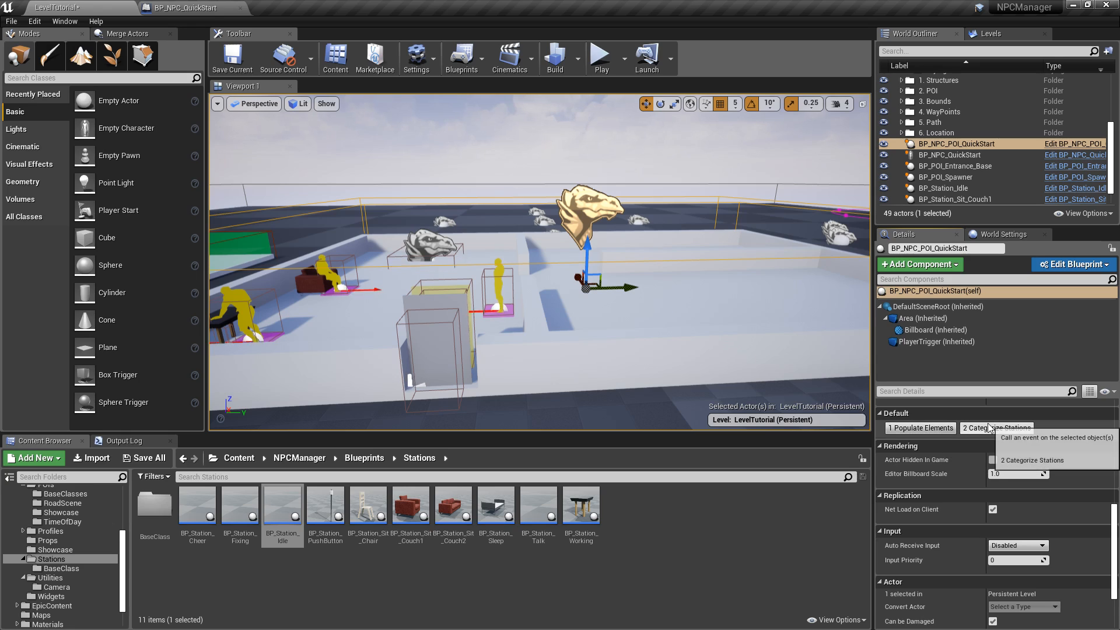
scroll(997, 432, up, 2)
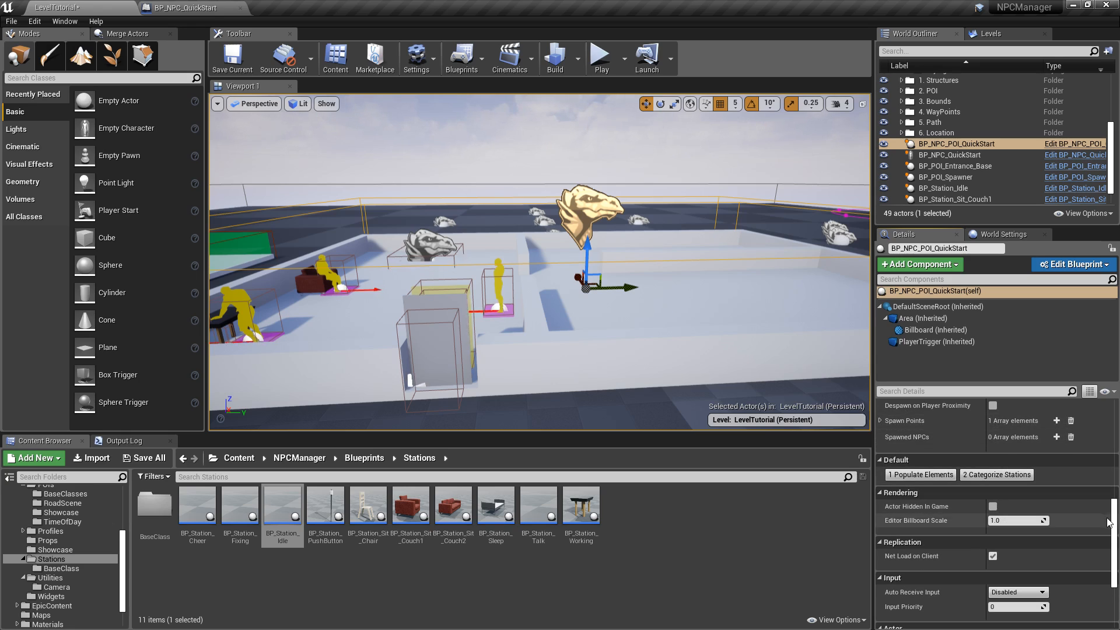
Review the QuickStart POI's Regular Station List and Regular Station Map, collapse both, and look over the building
drag(1116, 519, 1116, 437)
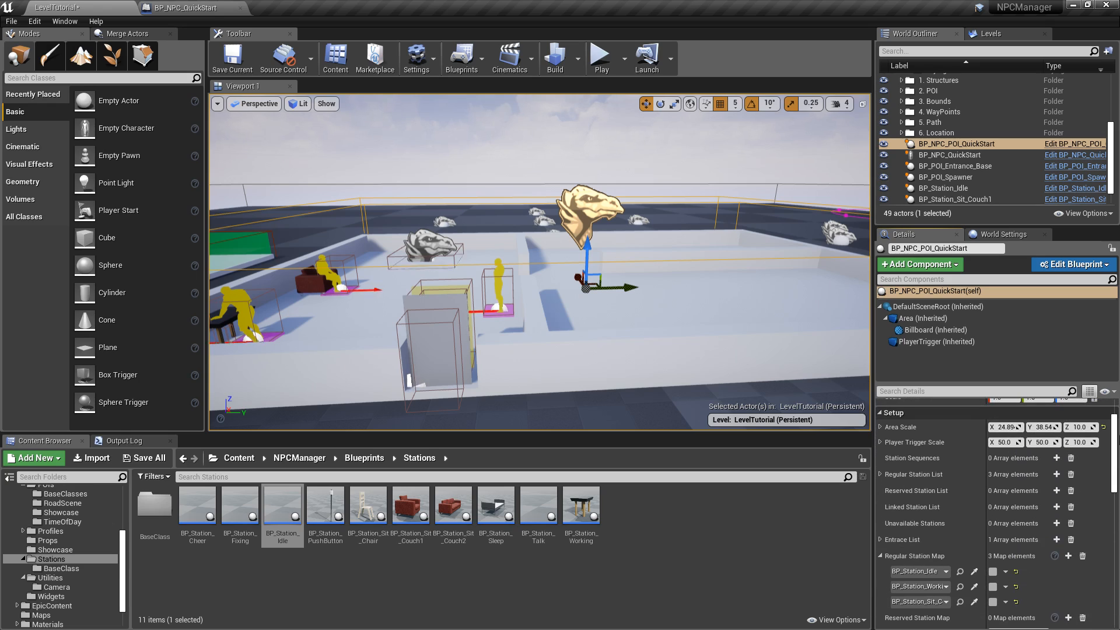
click(882, 474)
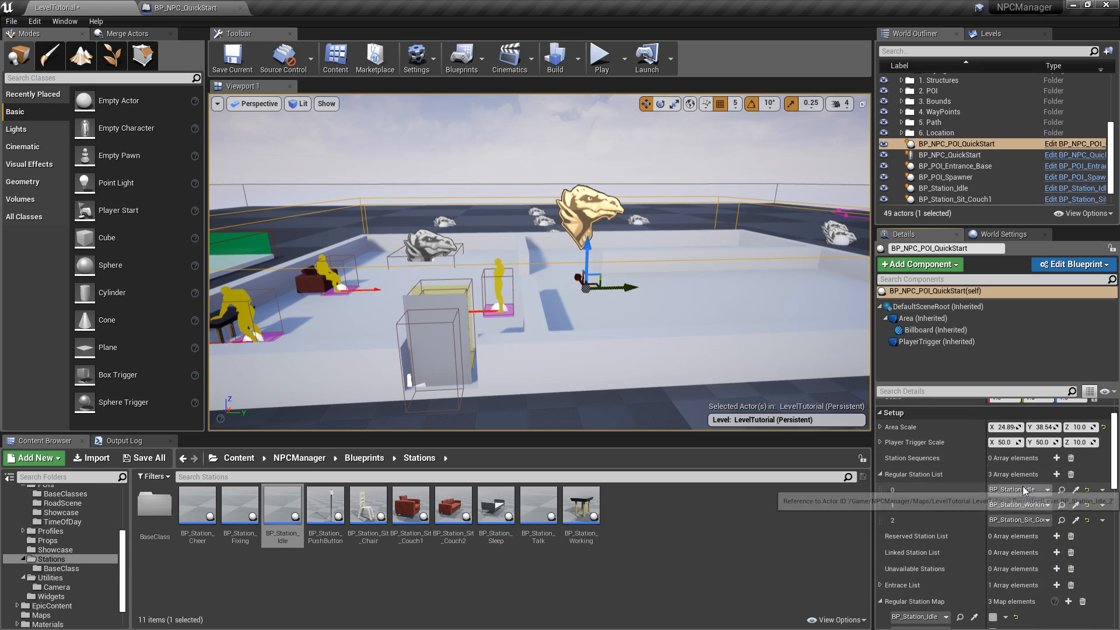
click(881, 475)
click(880, 555)
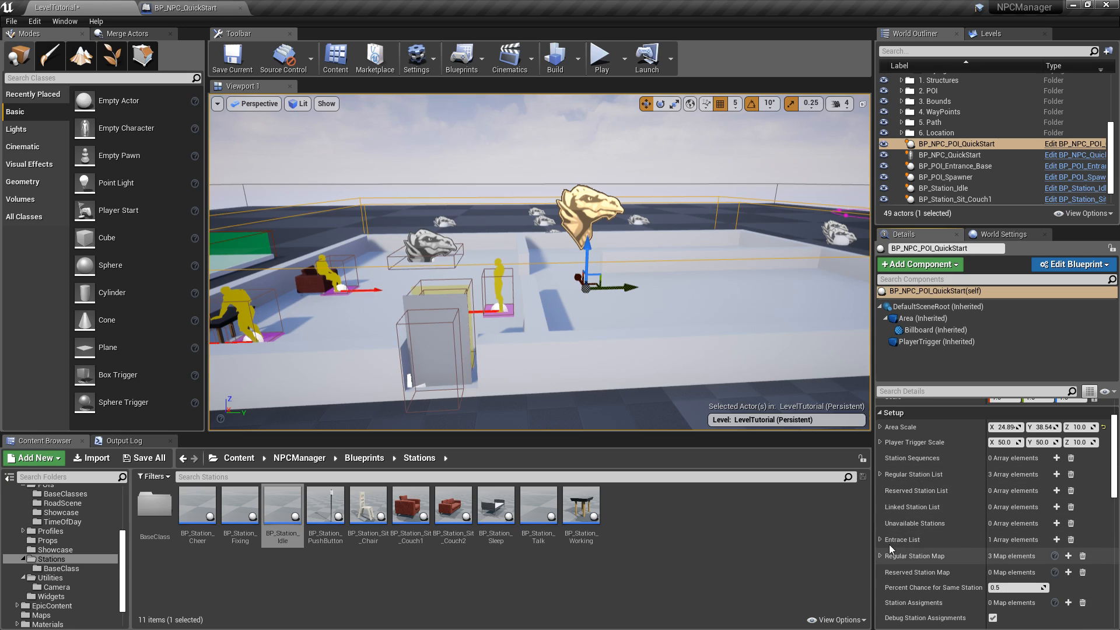
key(s)
right_drag(539, 251, 532, 298)
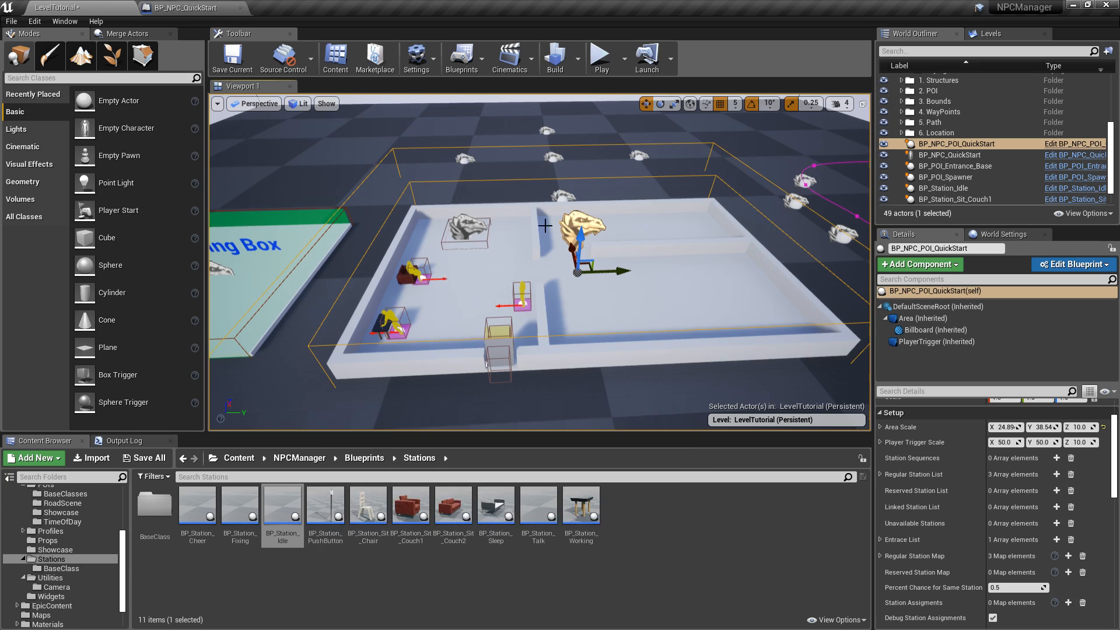
Add an entry to the QuickStart POI's NPCList and set its NPC Class to BP_NPC_QuickStart
scroll(1115, 443, down, 5)
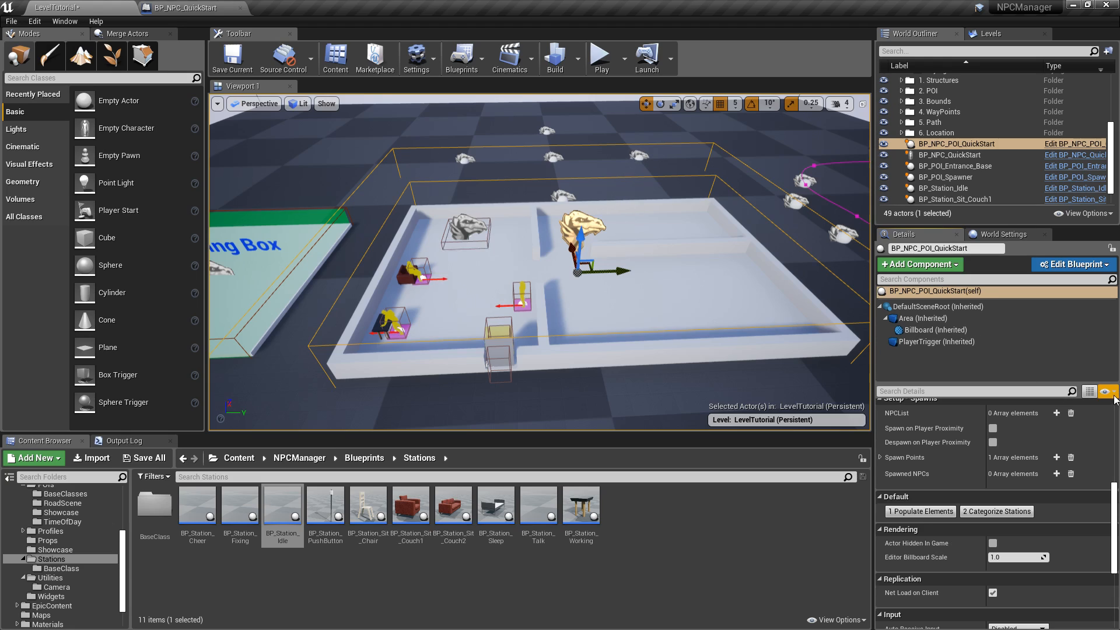
scroll(1116, 505, up, 2)
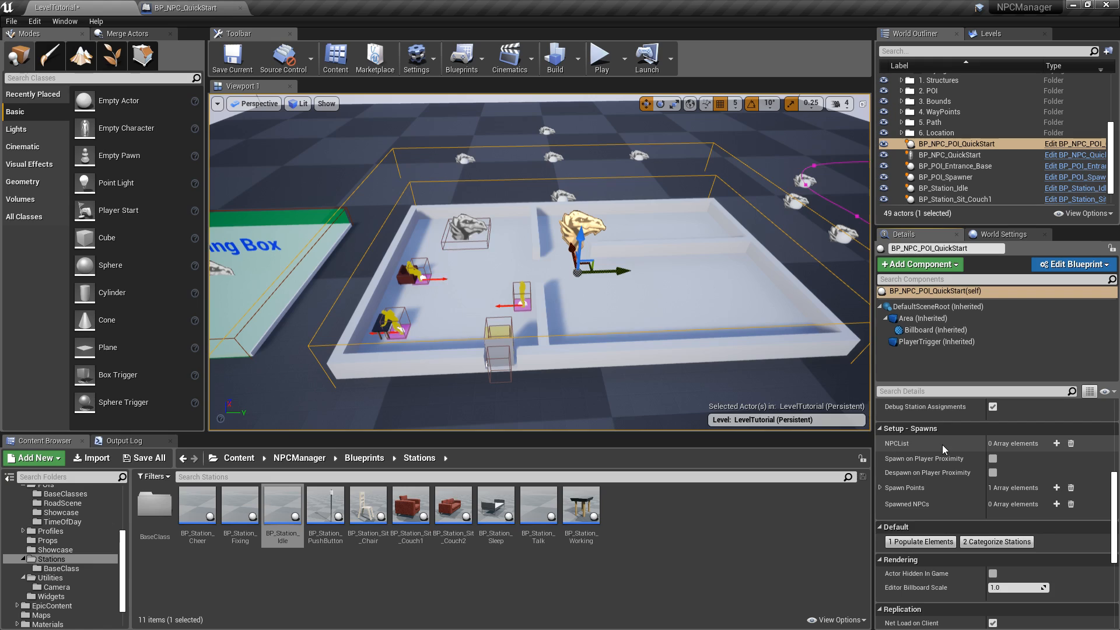
click(1056, 444)
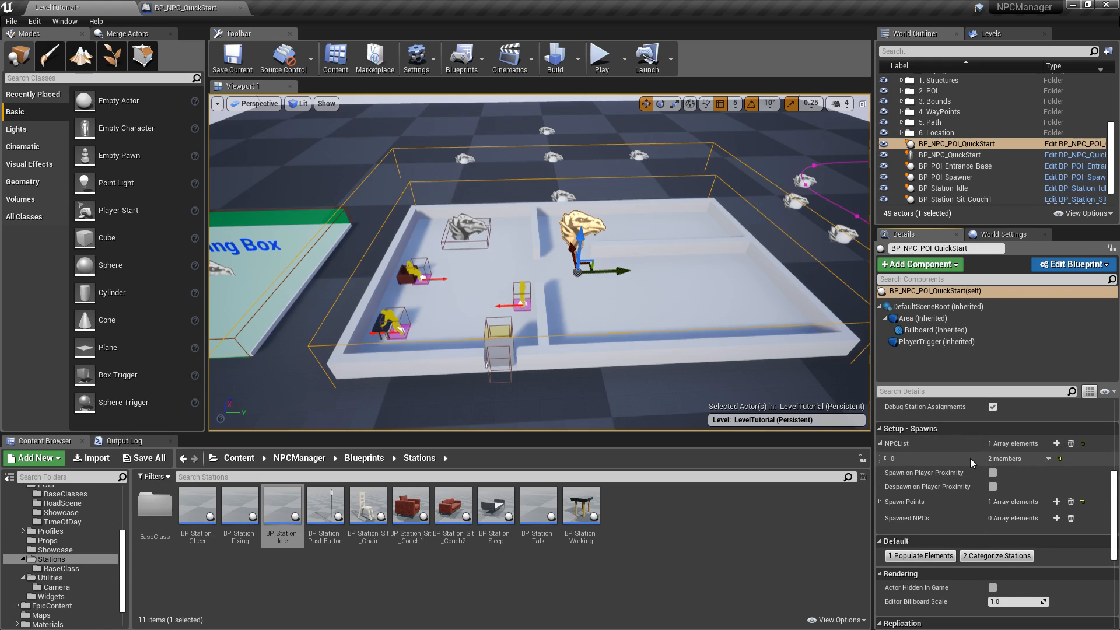
click(885, 459)
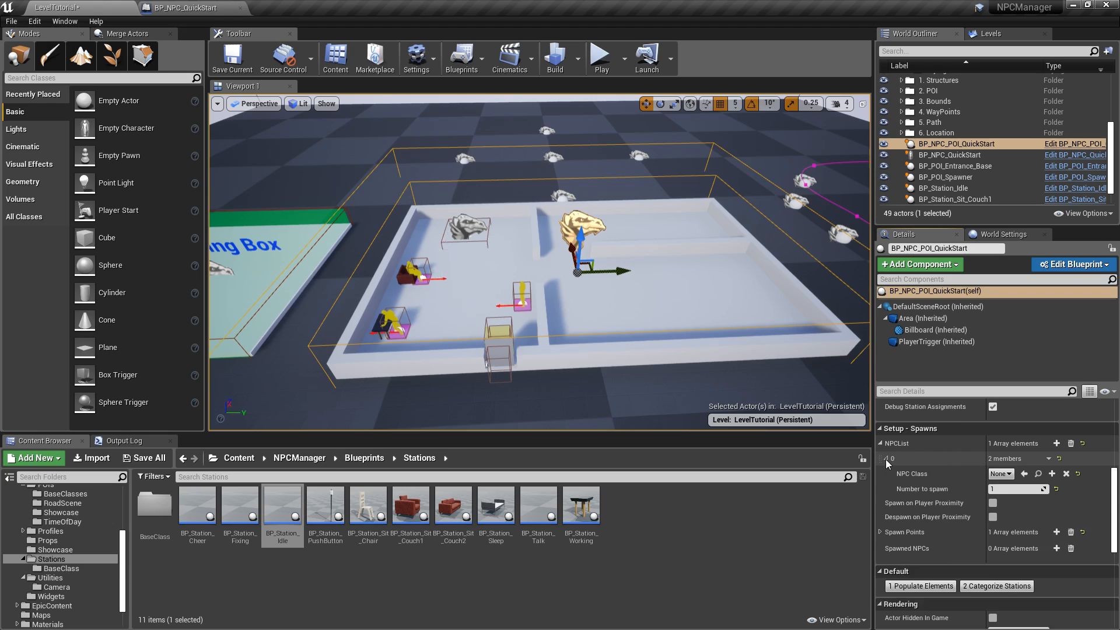
click(999, 473)
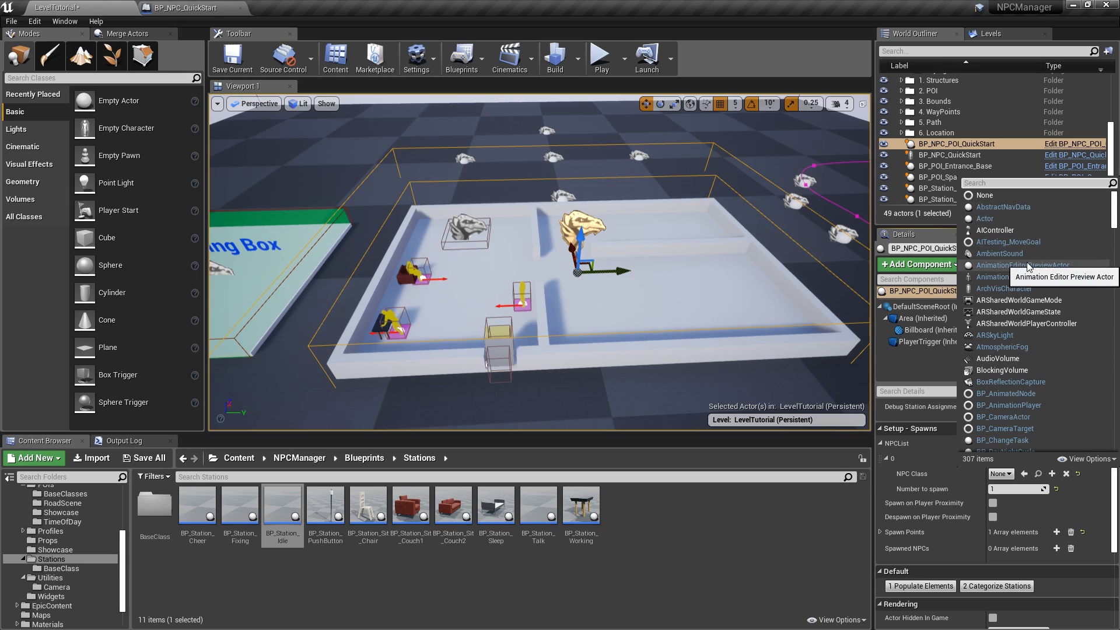
text(qui)
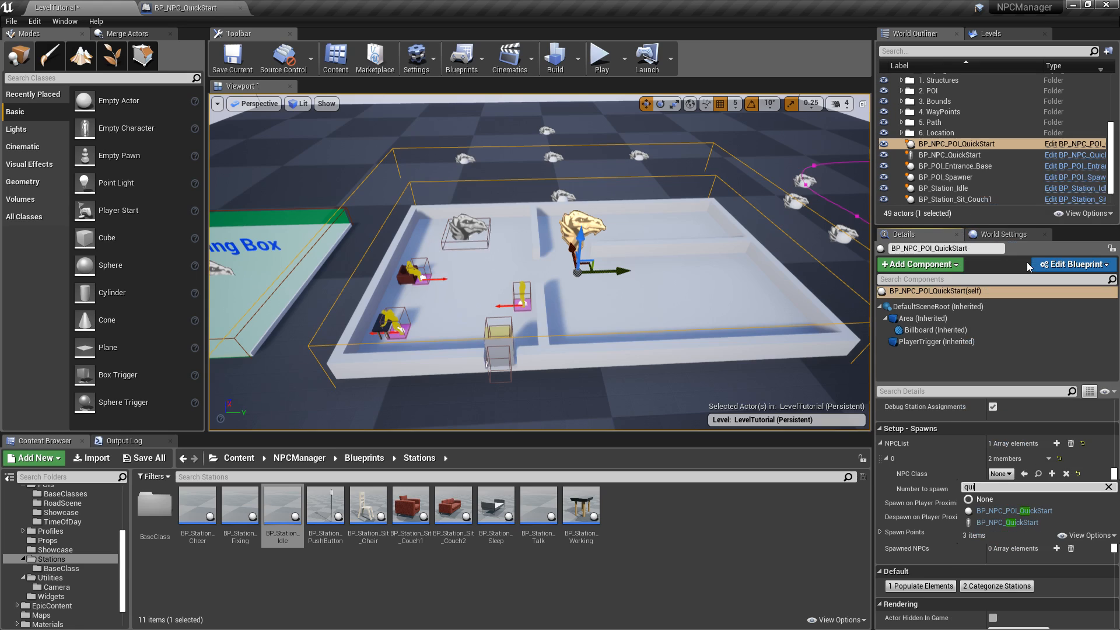
text(ckstart)
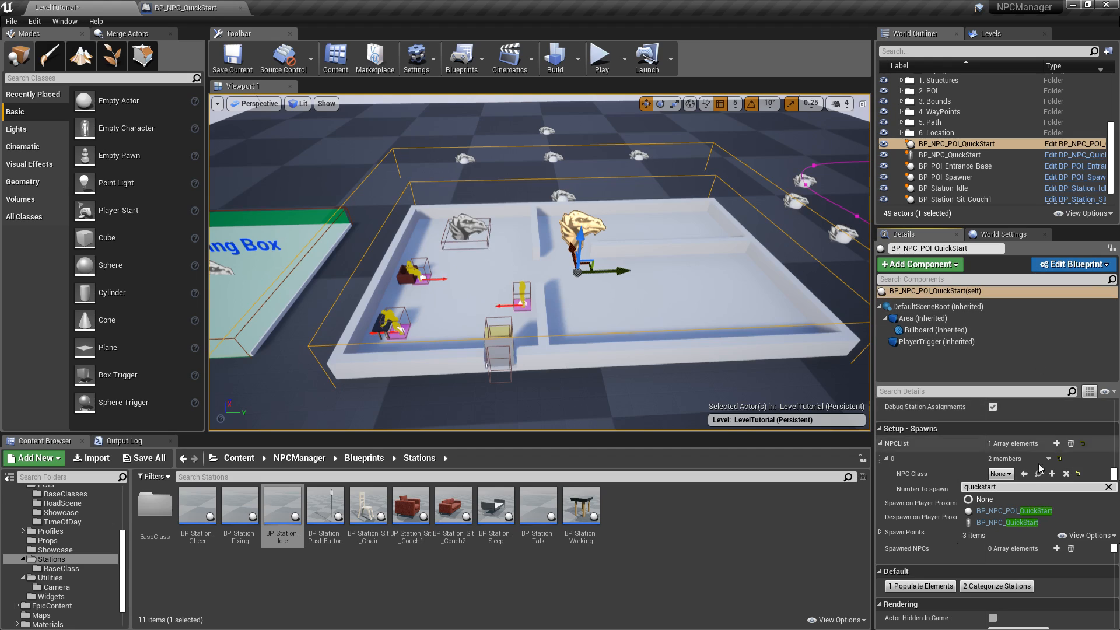
click(1016, 524)
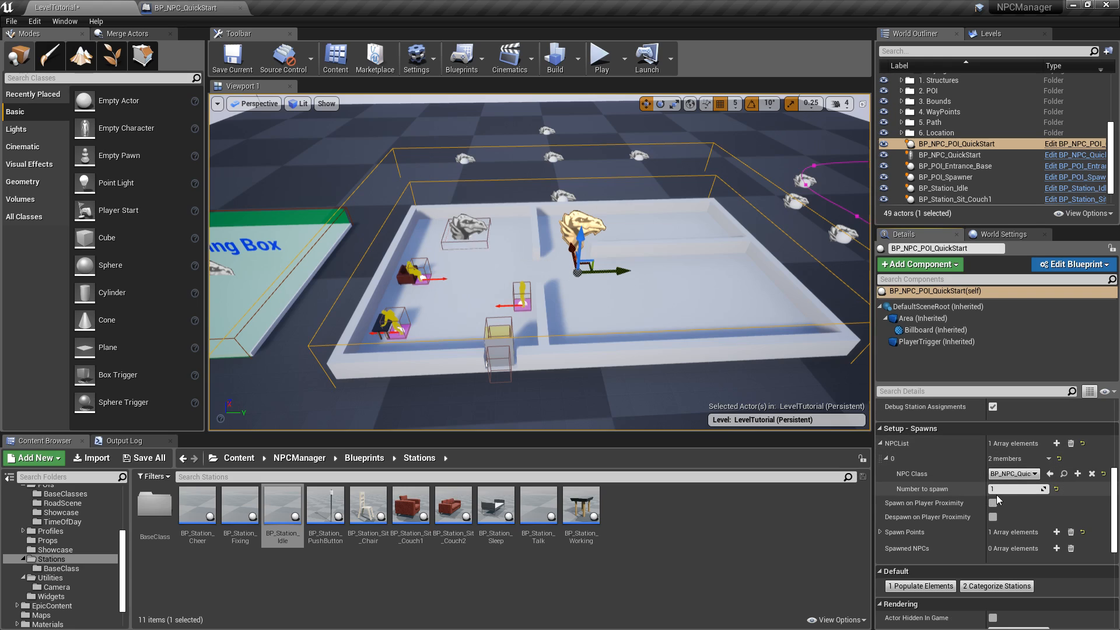
Add a second entry to the QuickStart POI's NPCList, look at its fields, and delete it
click(1056, 443)
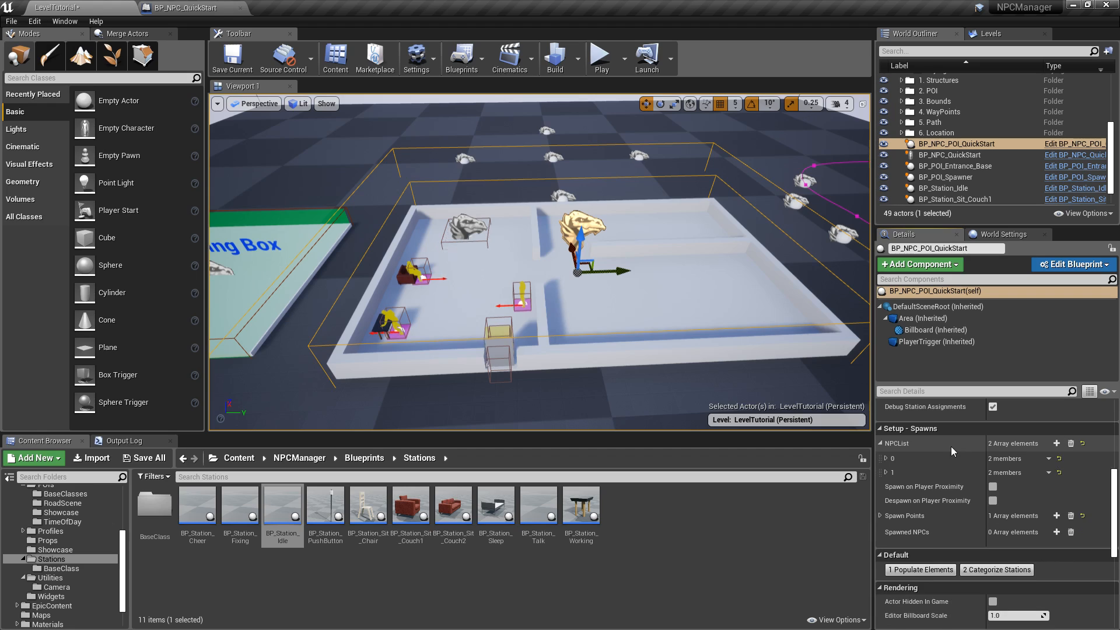
click(885, 459)
click(886, 458)
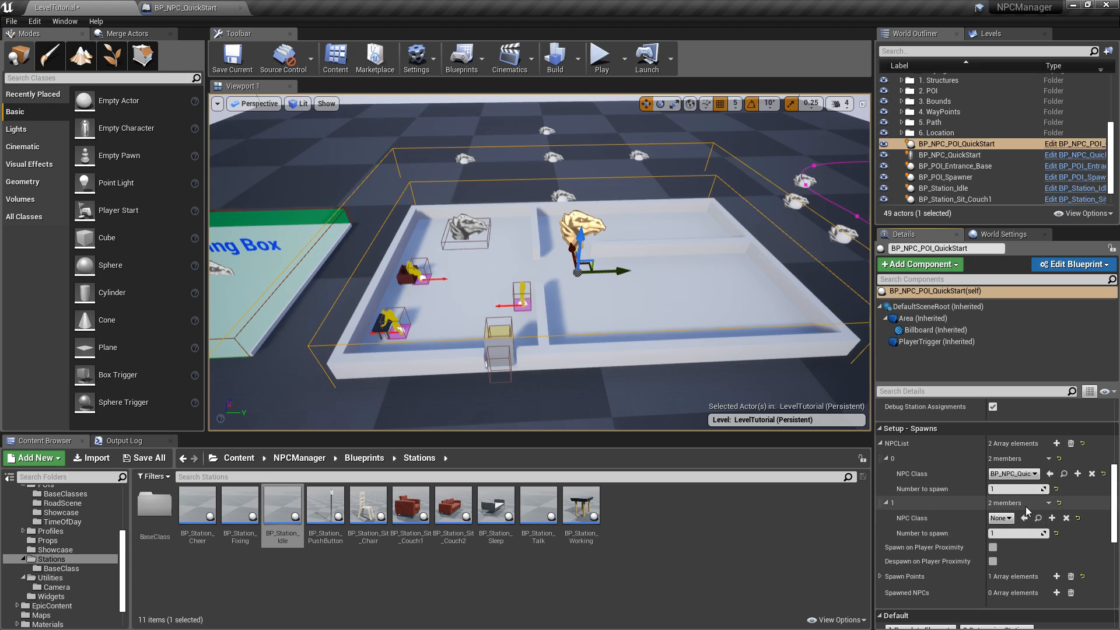
click(1046, 504)
click(1061, 525)
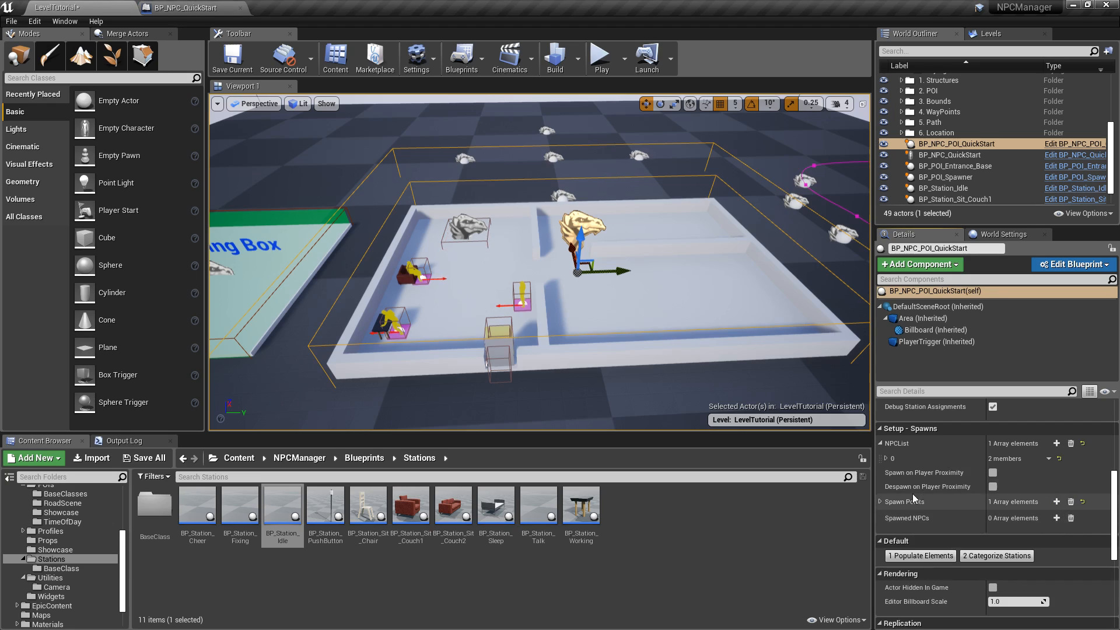
Expand the remaining NPCList entry and save all modified content, including the level
click(886, 458)
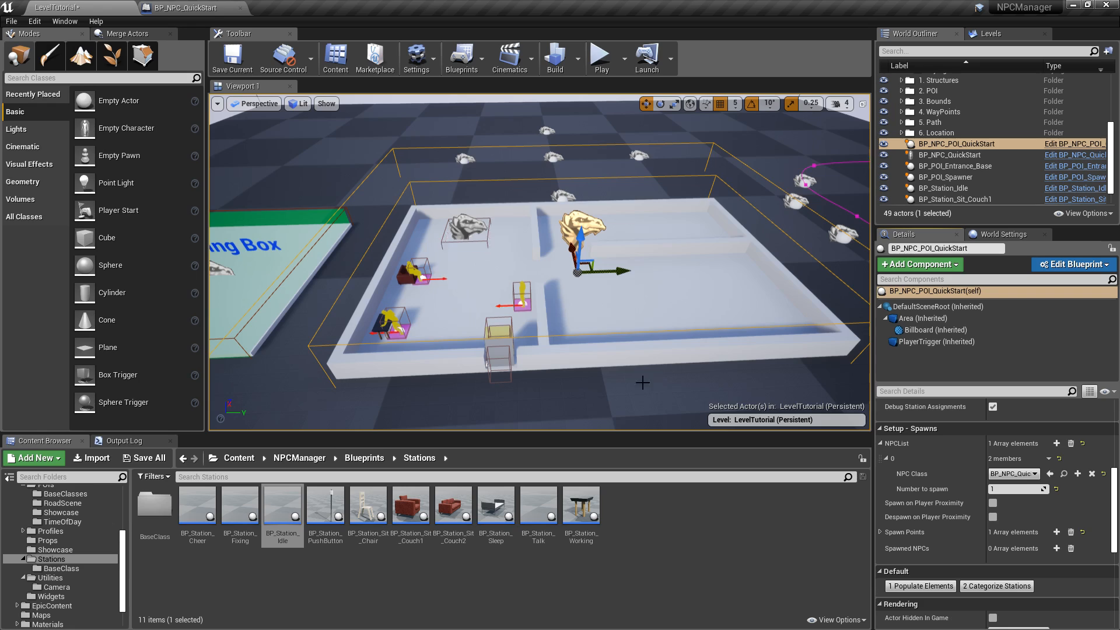
click(134, 456)
click(660, 424)
Create a child Blueprint class of BP_Profile_Base from Blueprints/Profiles/BaseClass and name it BP_Profile_QuickStart
scroll(65, 508, up, 4)
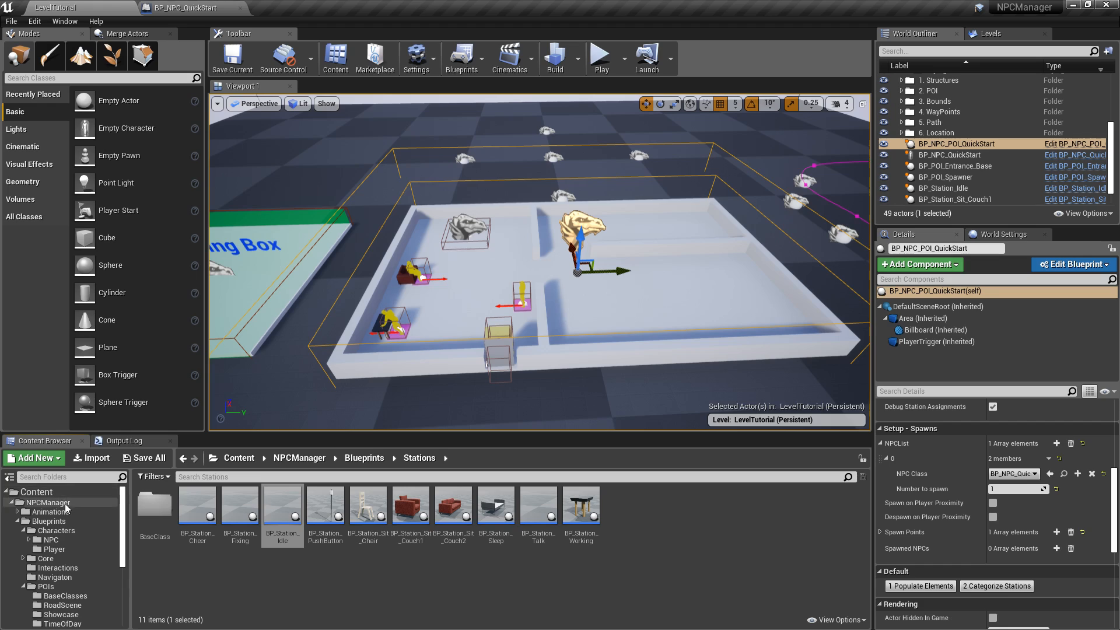
click(68, 520)
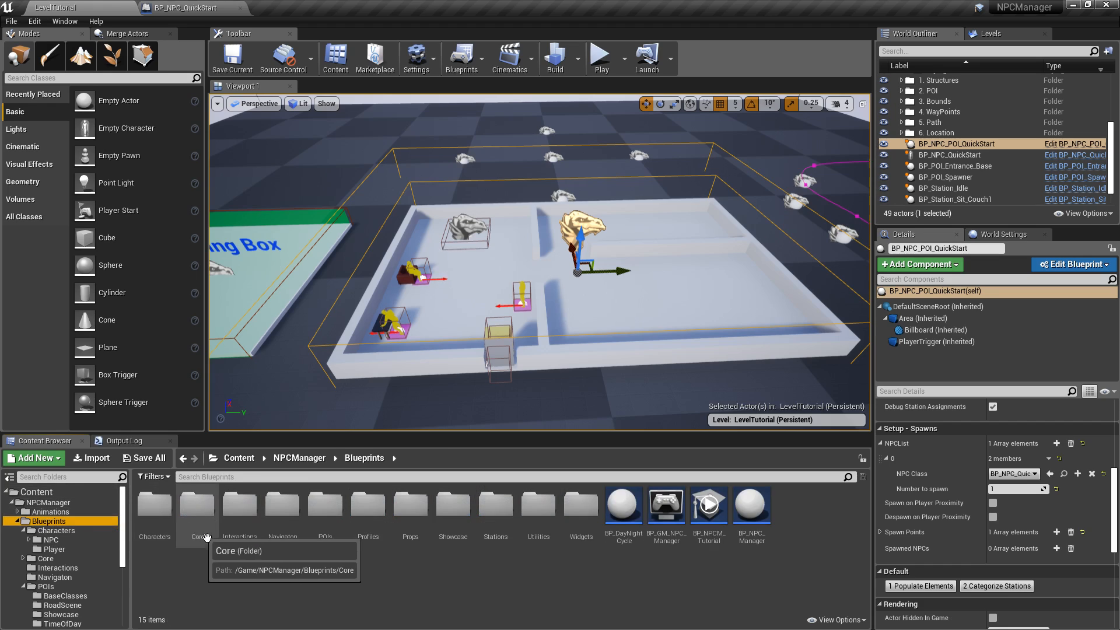
click(379, 517)
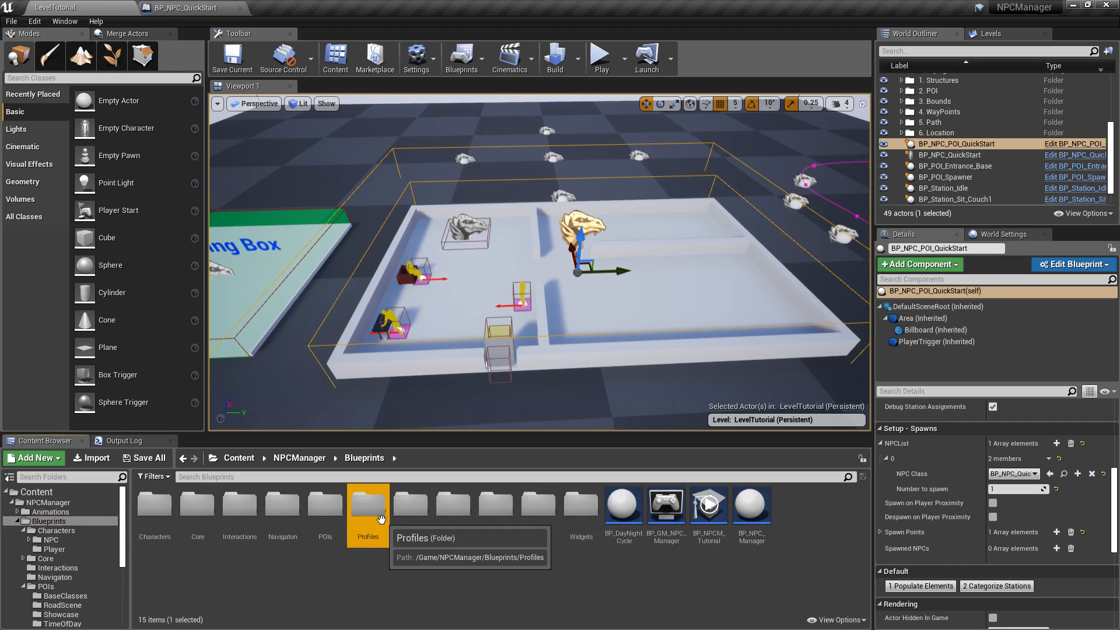
double_click(380, 519)
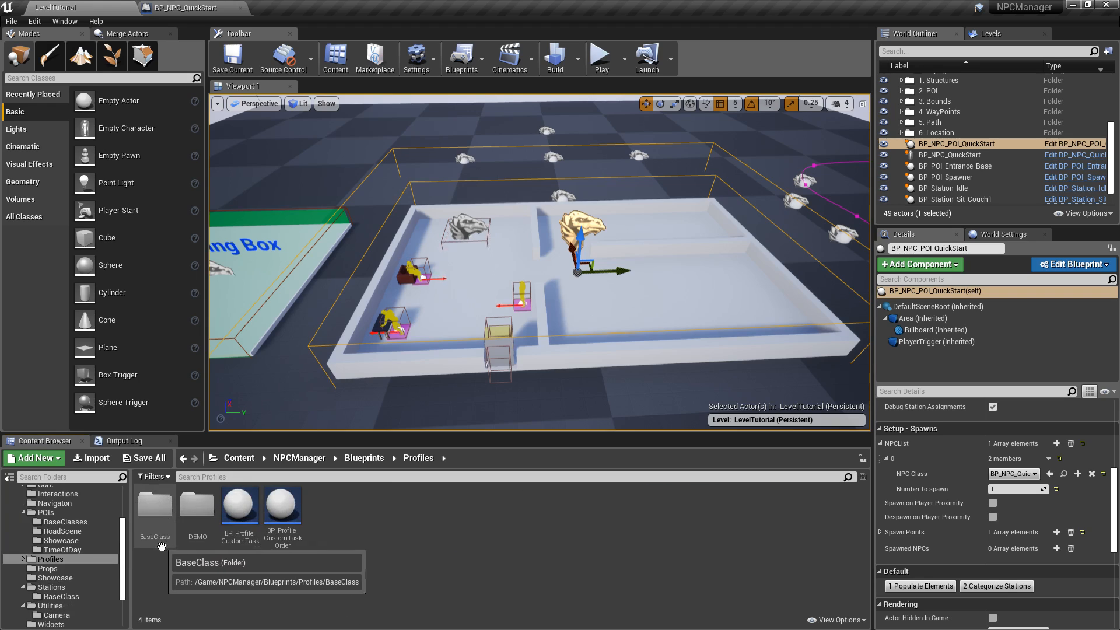
double_click(153, 507)
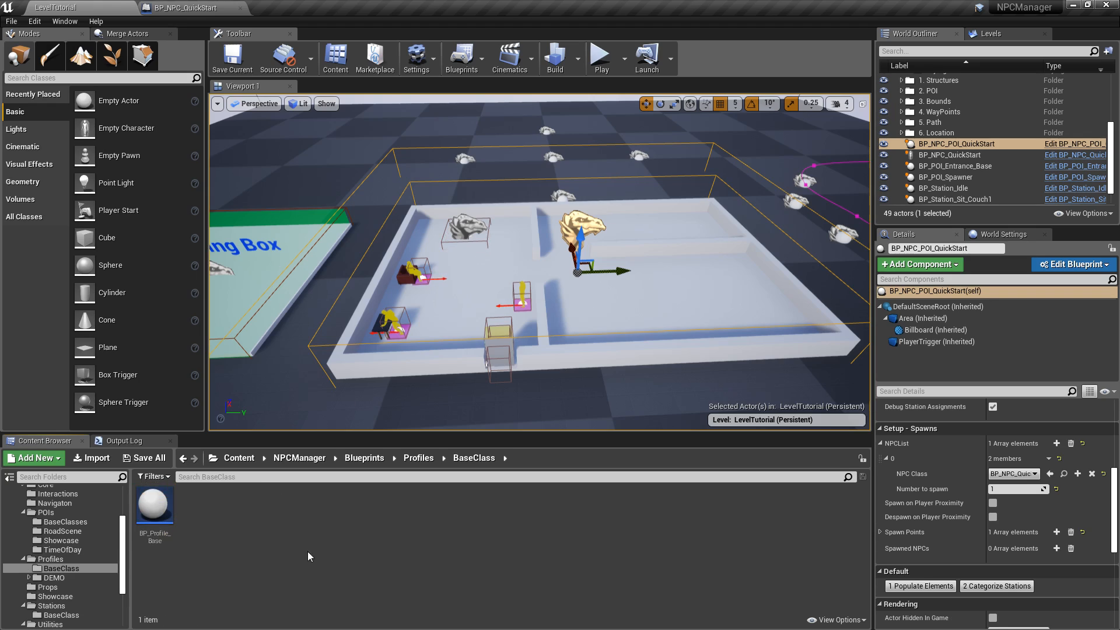
right_click(155, 503)
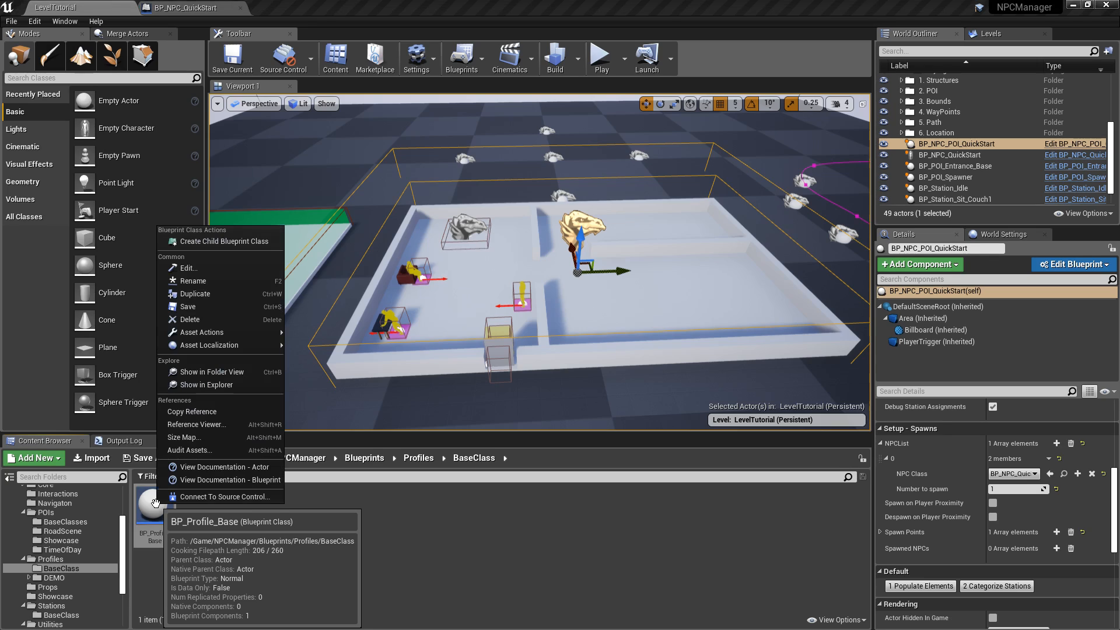
click(213, 241)
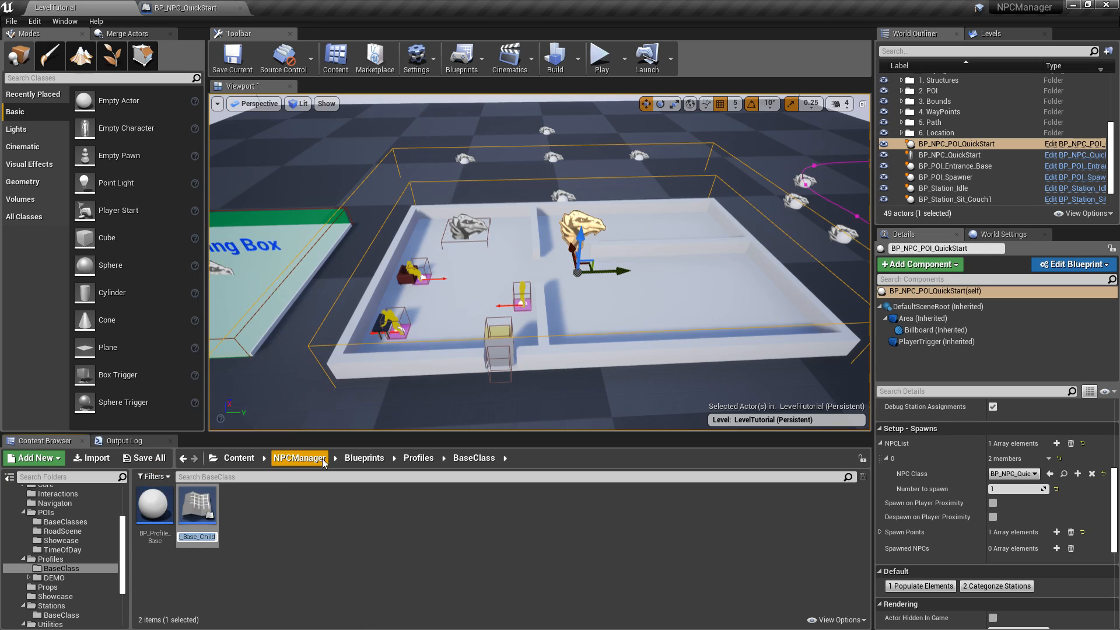
text(BP_Profile_QuickStart)
key(Return)
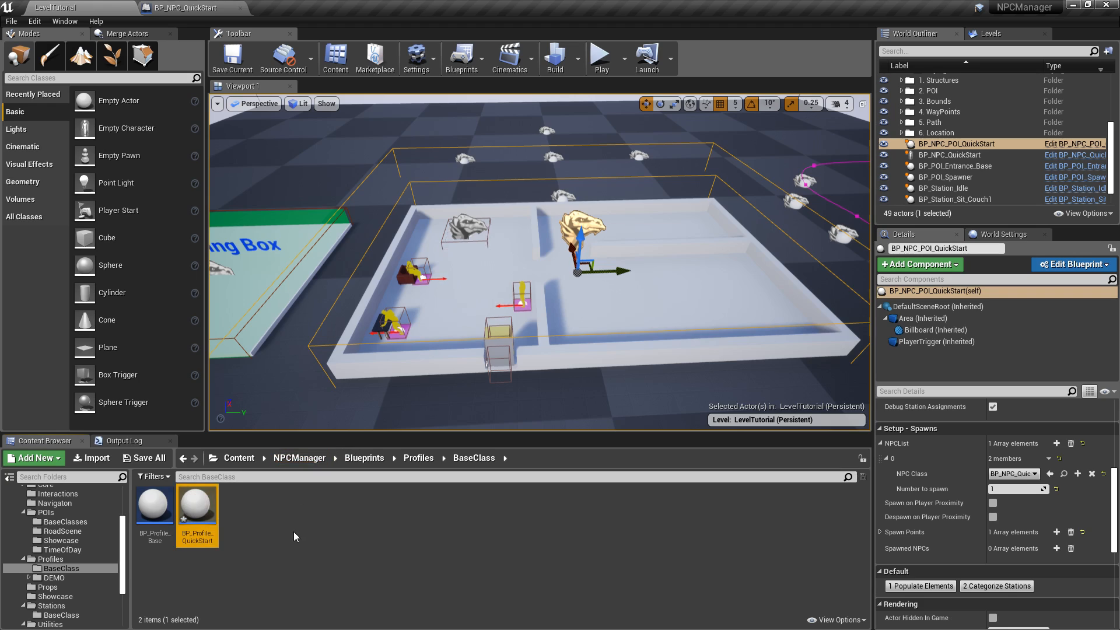
Move BP_Profile_QuickStart into the Profiles folder and open it for editing
drag(197, 513, 62, 561)
click(70, 574)
click(86, 559)
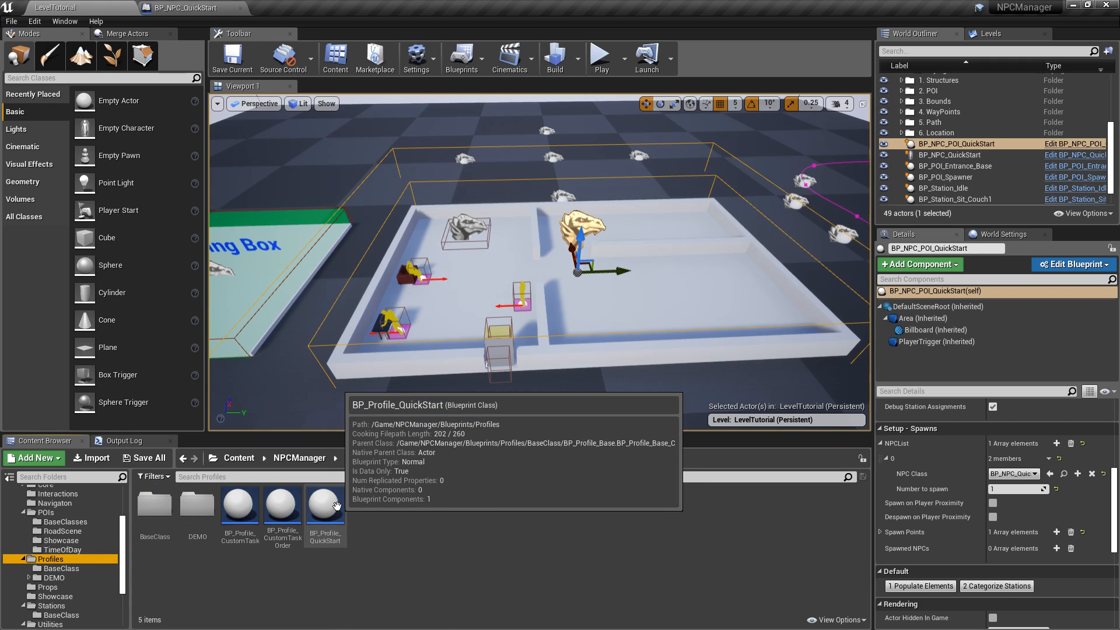
double_click(325, 506)
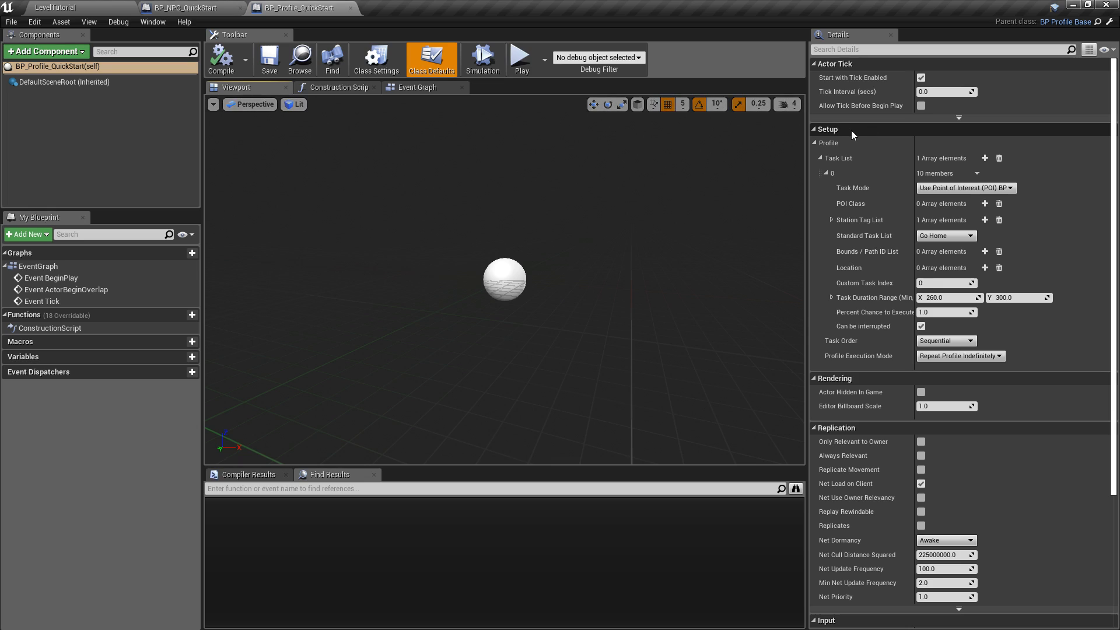
Review the options offered for the profile's Task Order and Profile Execution Mode, with the Task List collapsed
click(821, 158)
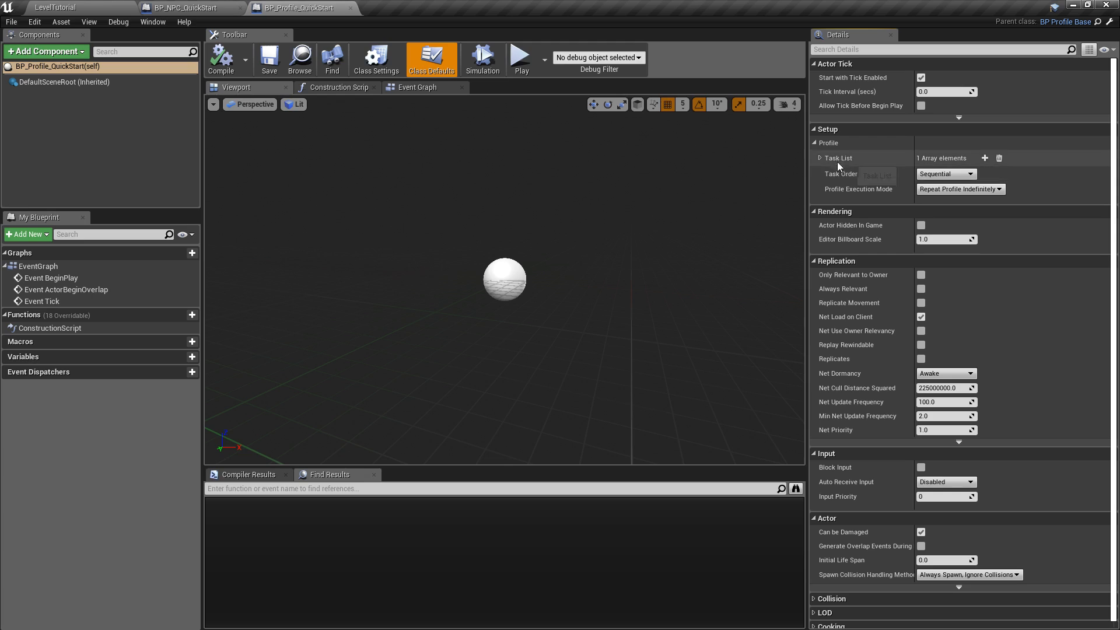
click(969, 175)
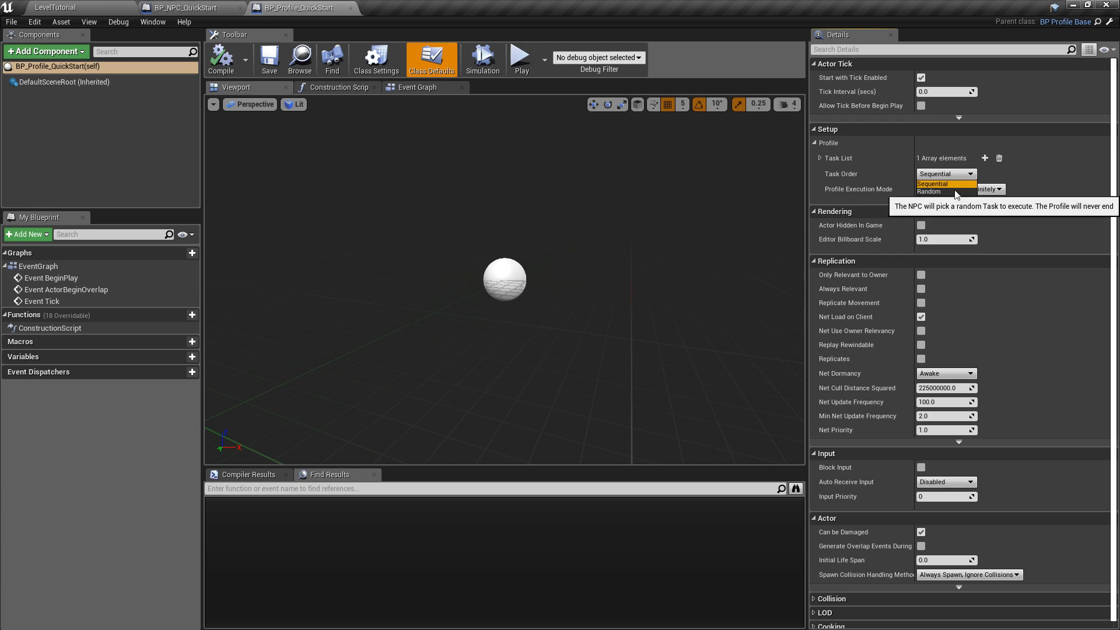
click(969, 174)
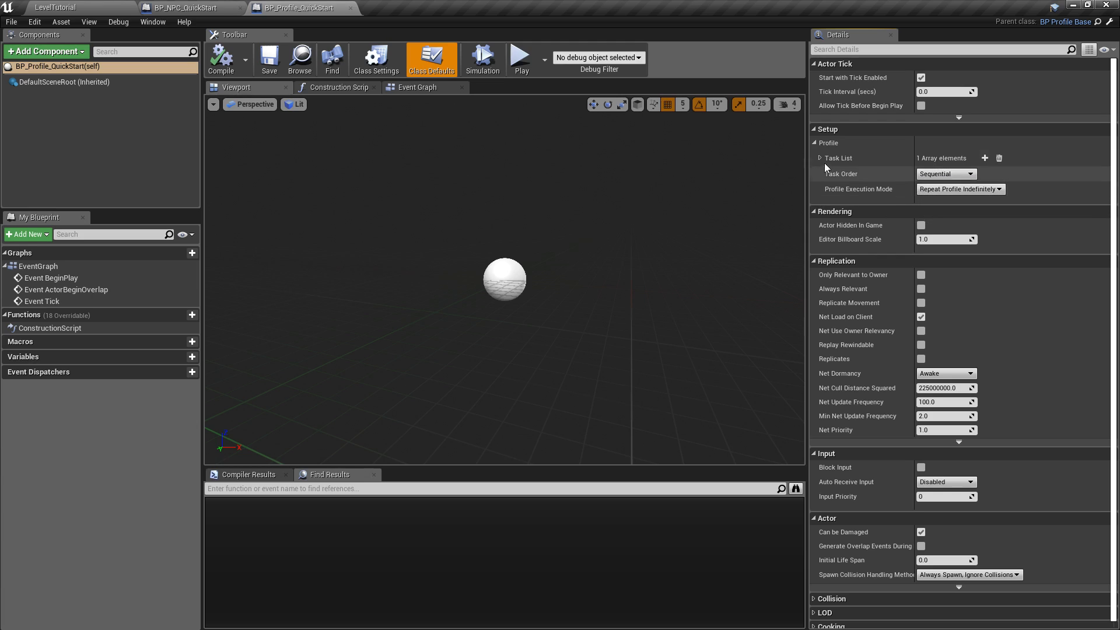
click(999, 190)
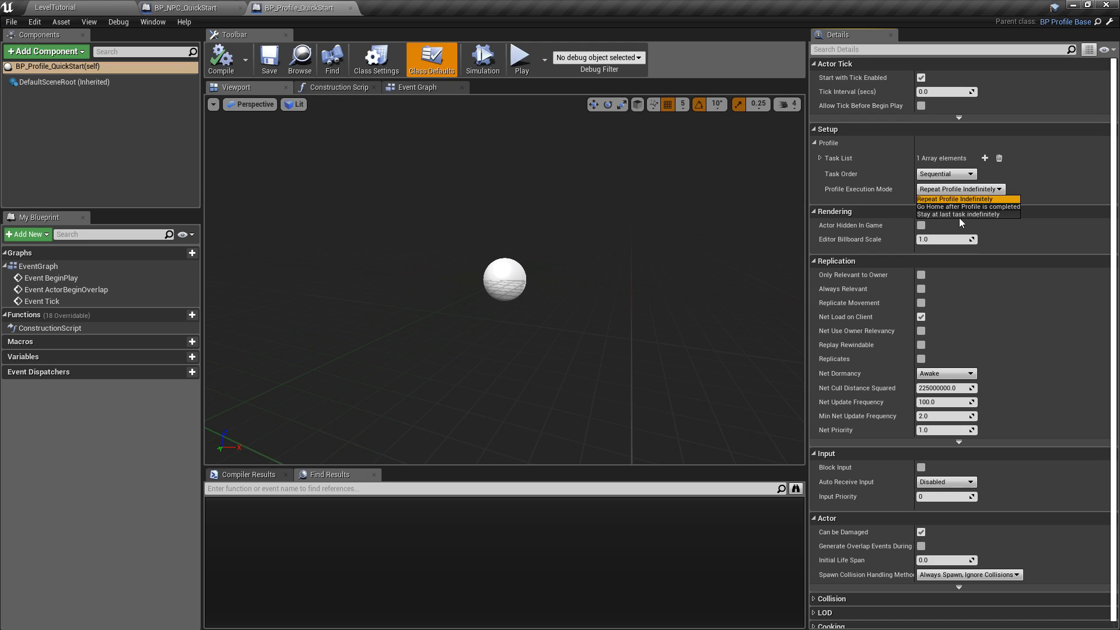
click(933, 198)
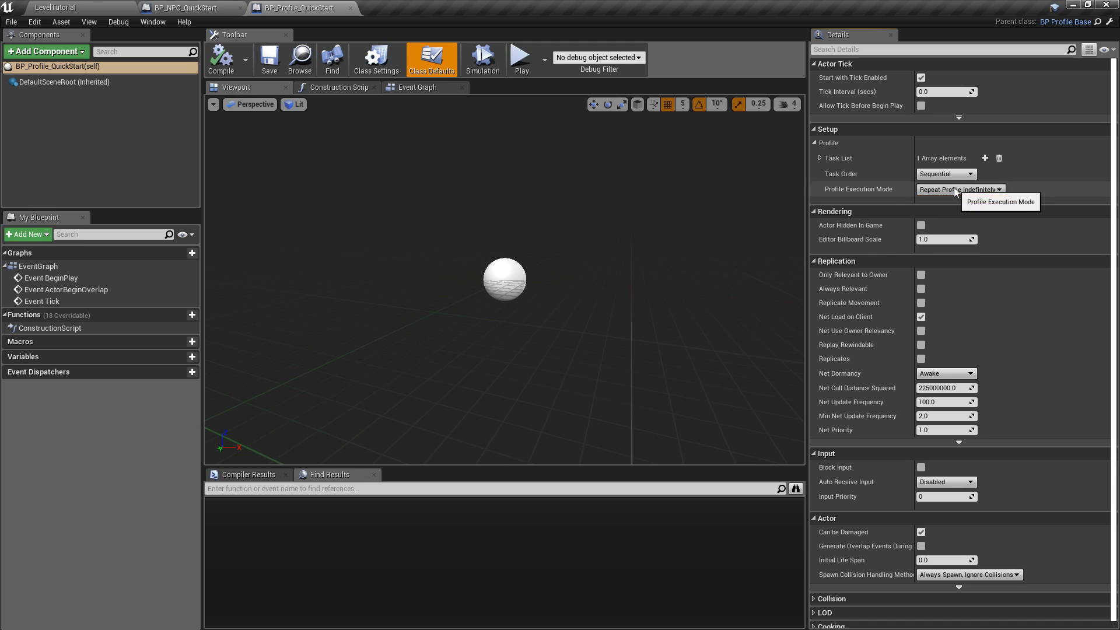
Add BP_NPC_POI_QuickStart to the first task's POI Class list, and compile and save the profile
click(820, 158)
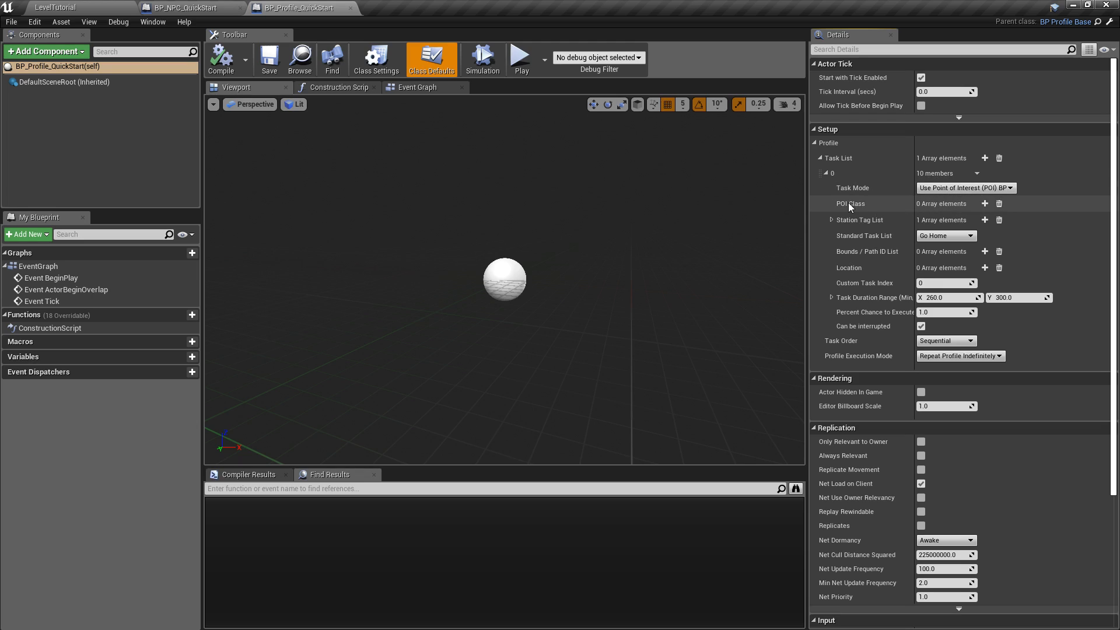
click(985, 204)
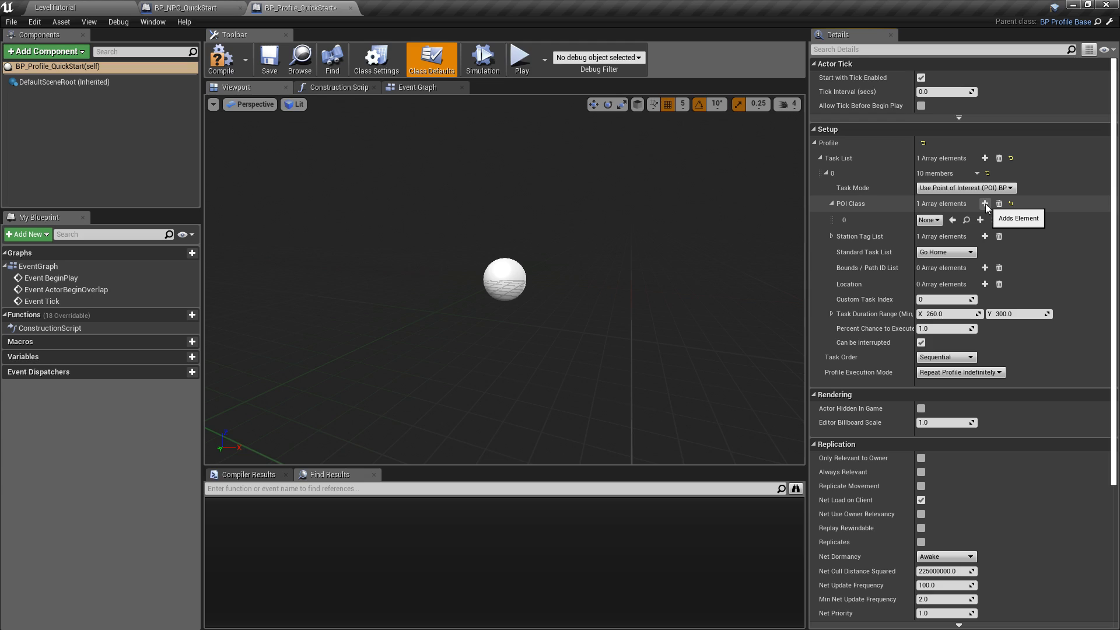
click(926, 220)
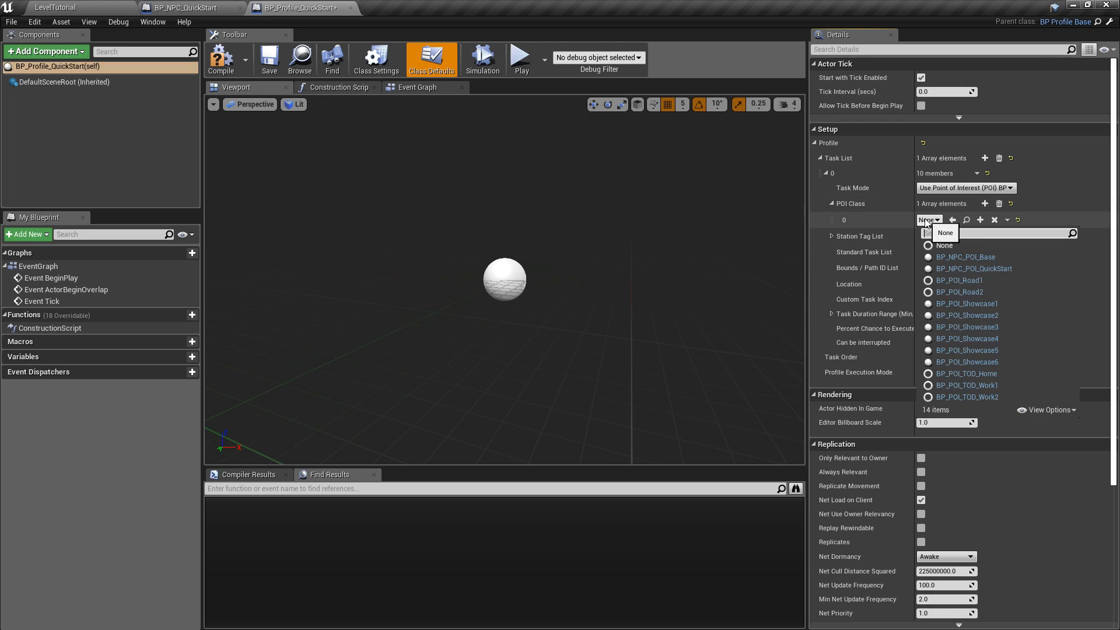
text(quick)
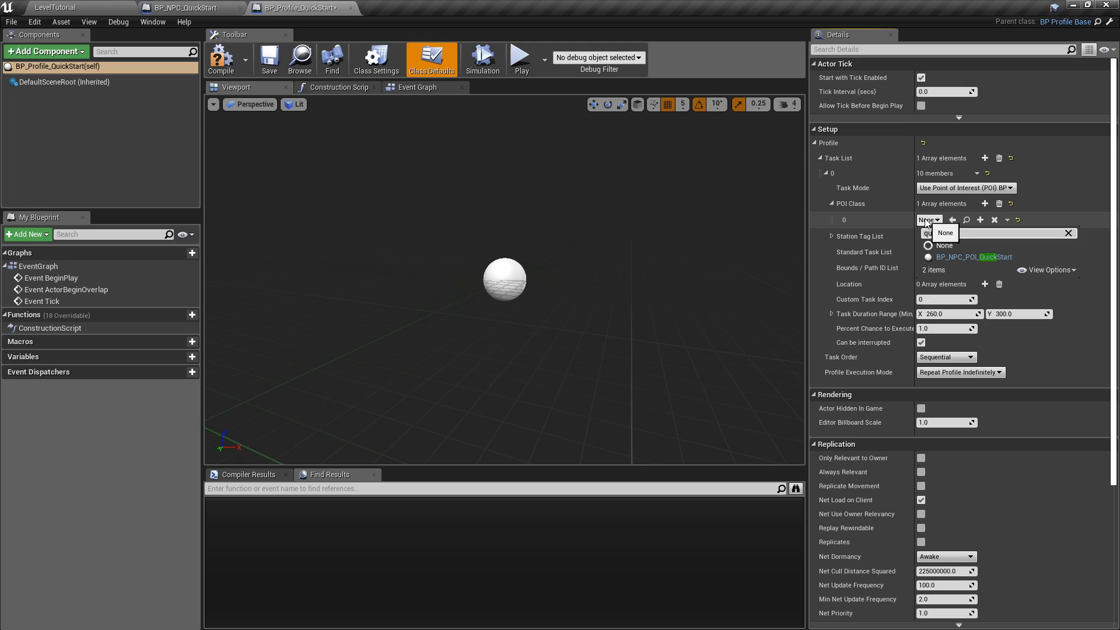
click(985, 256)
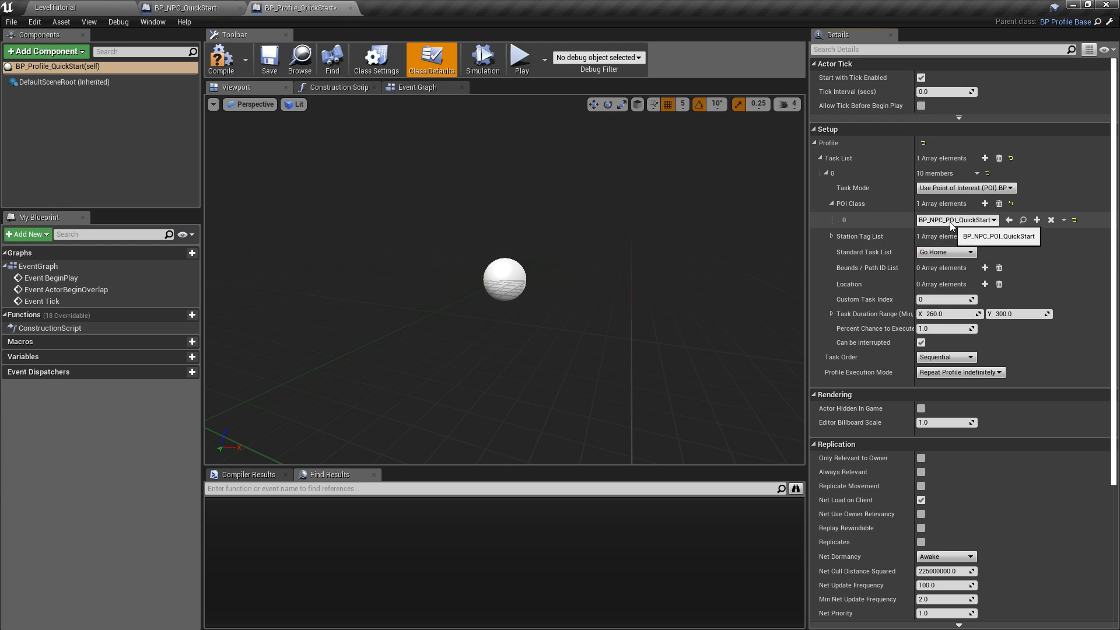
click(221, 58)
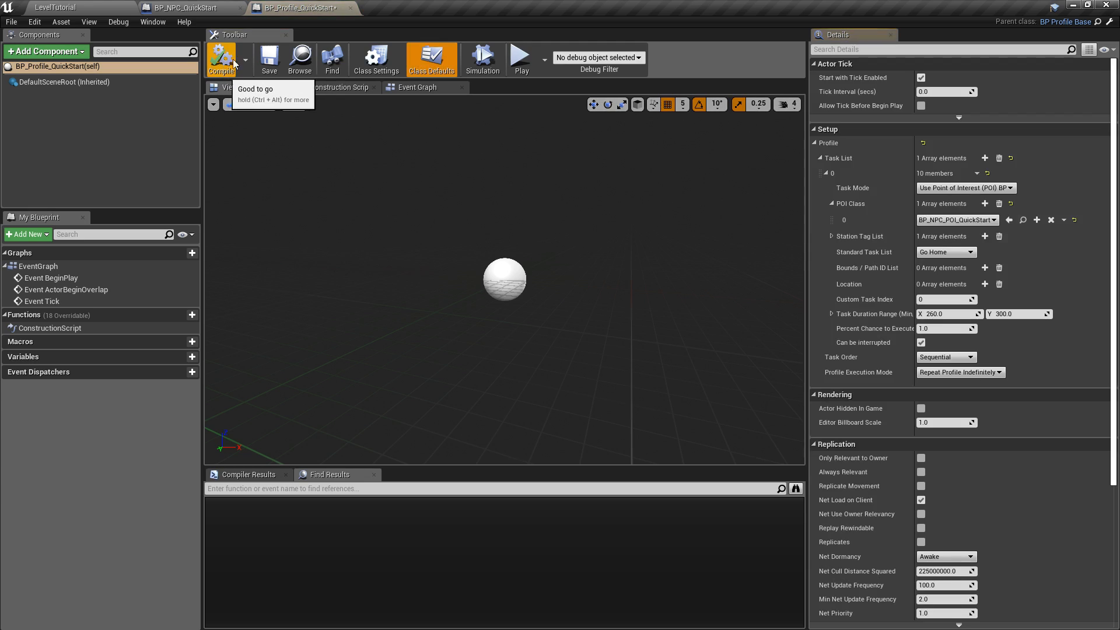
click(269, 59)
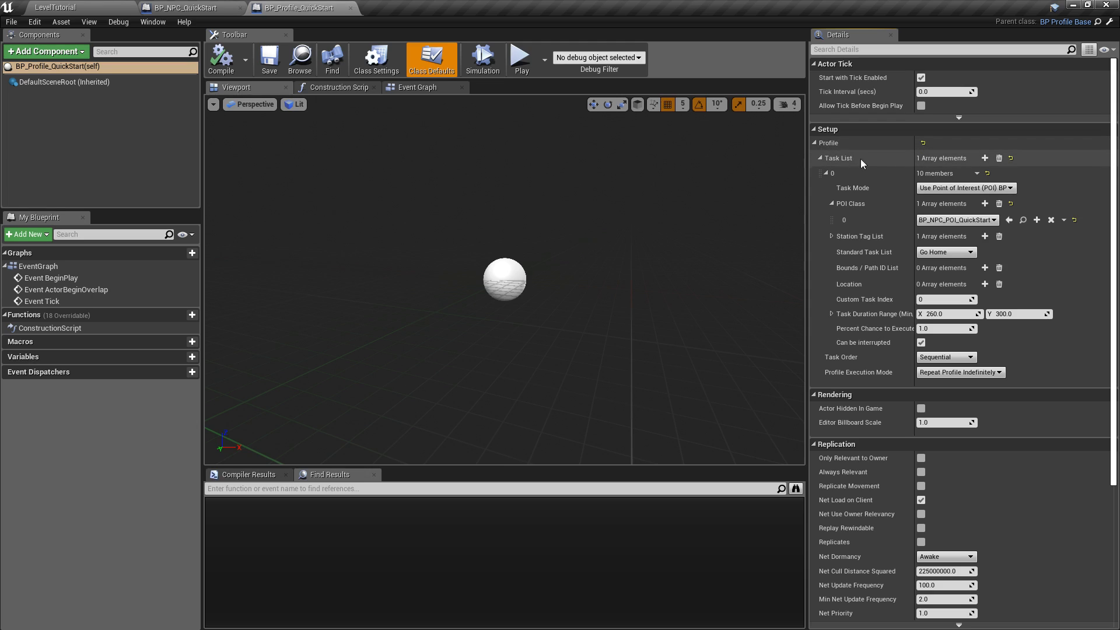
click(826, 173)
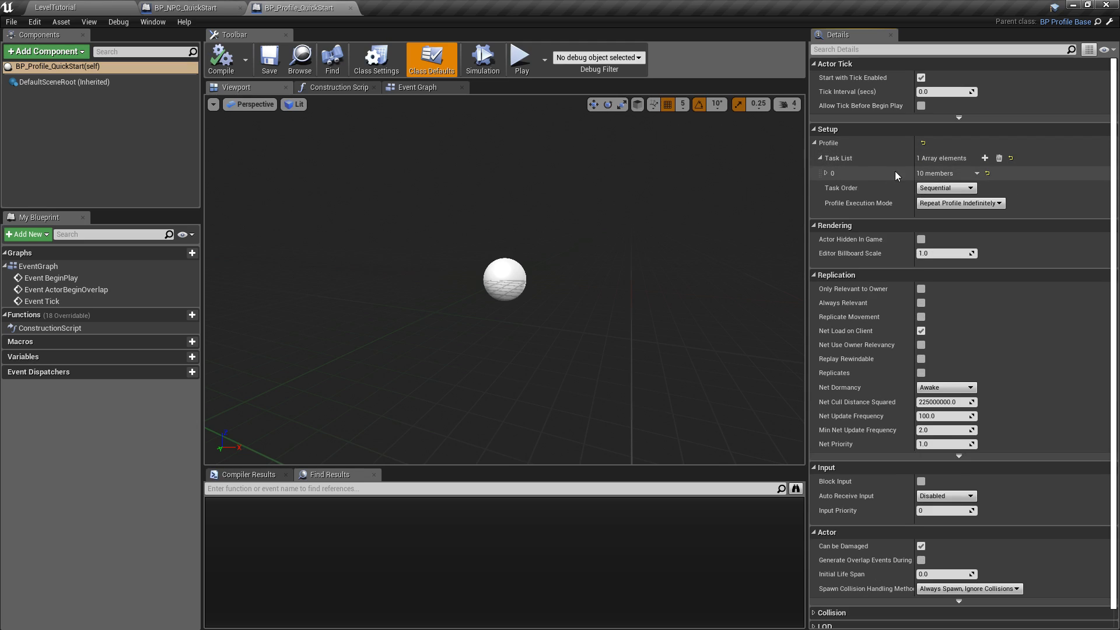
Review the first task's settings in the profile's Task List, including its POI class, station tags and Task Duration Range
click(826, 173)
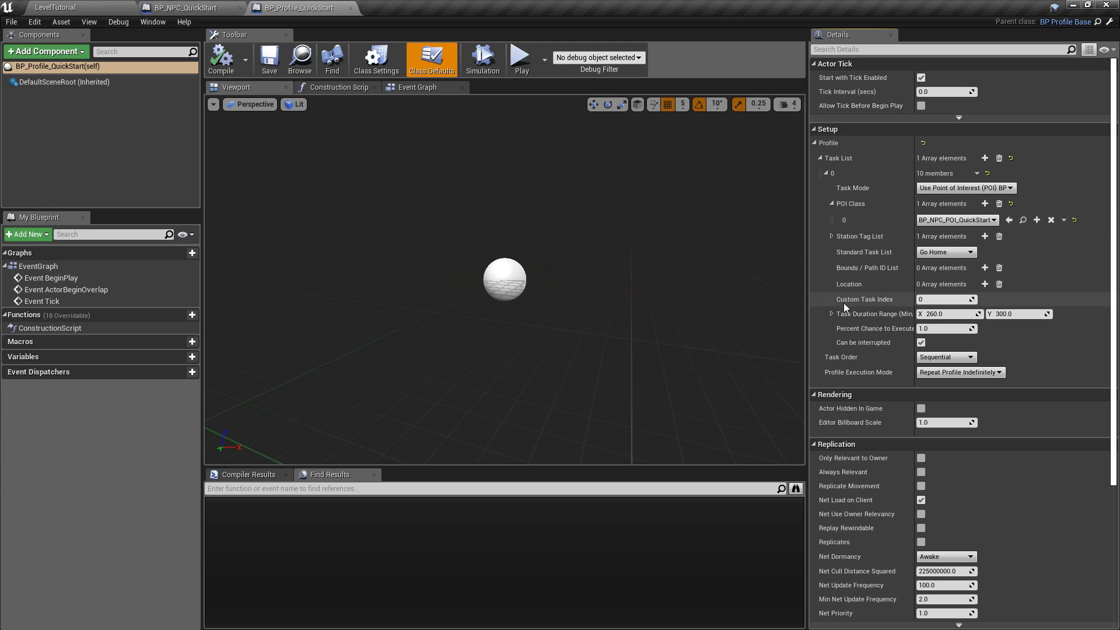
drag(914, 285, 941, 284)
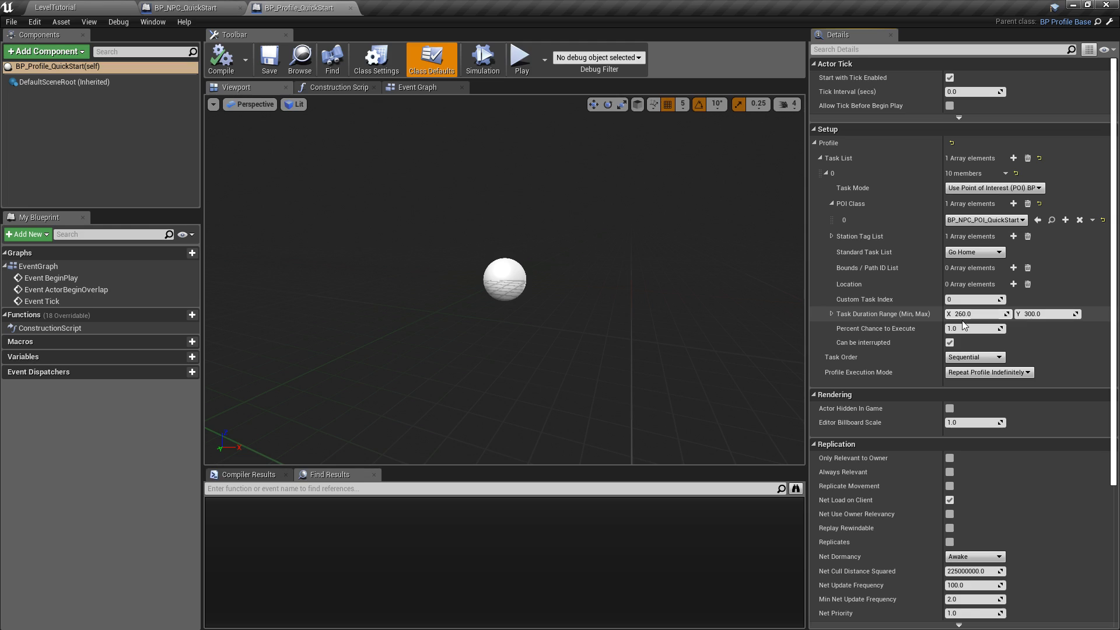
drag(960, 315, 957, 312)
click(826, 173)
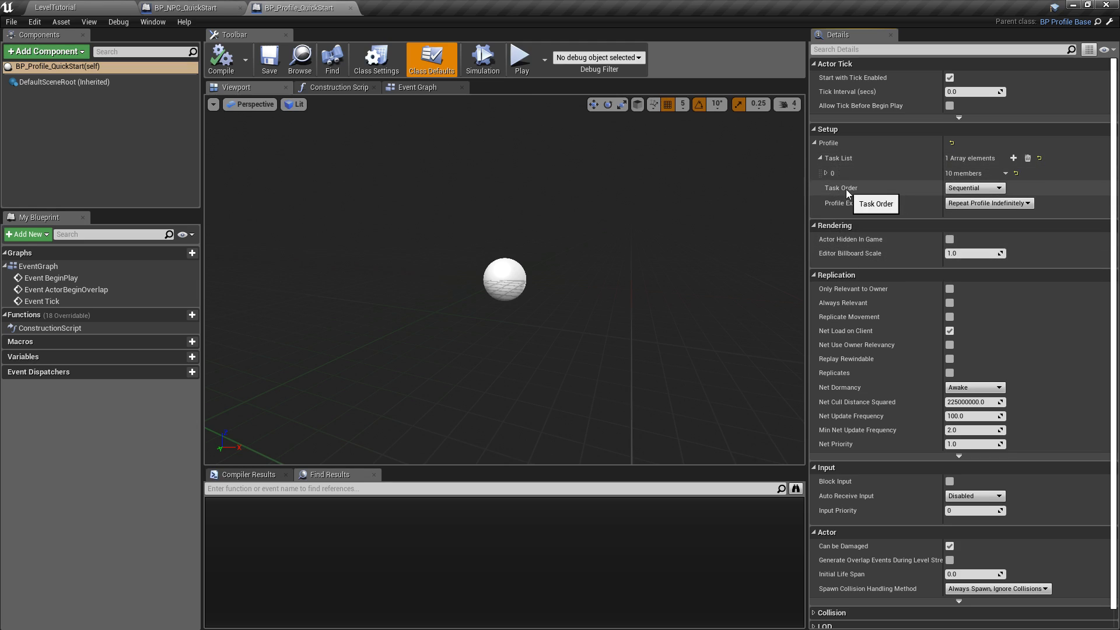
click(827, 174)
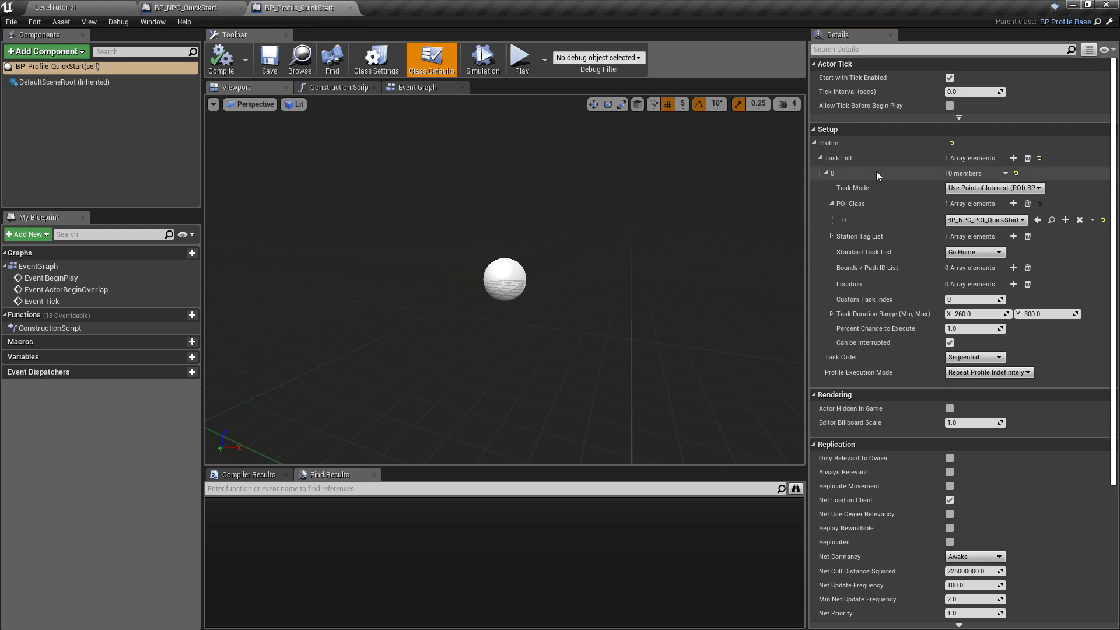
Return to LevelTutorial and open BP_NPC_QuickStart from the Blueprints/Characters/NPC folder
click(97, 8)
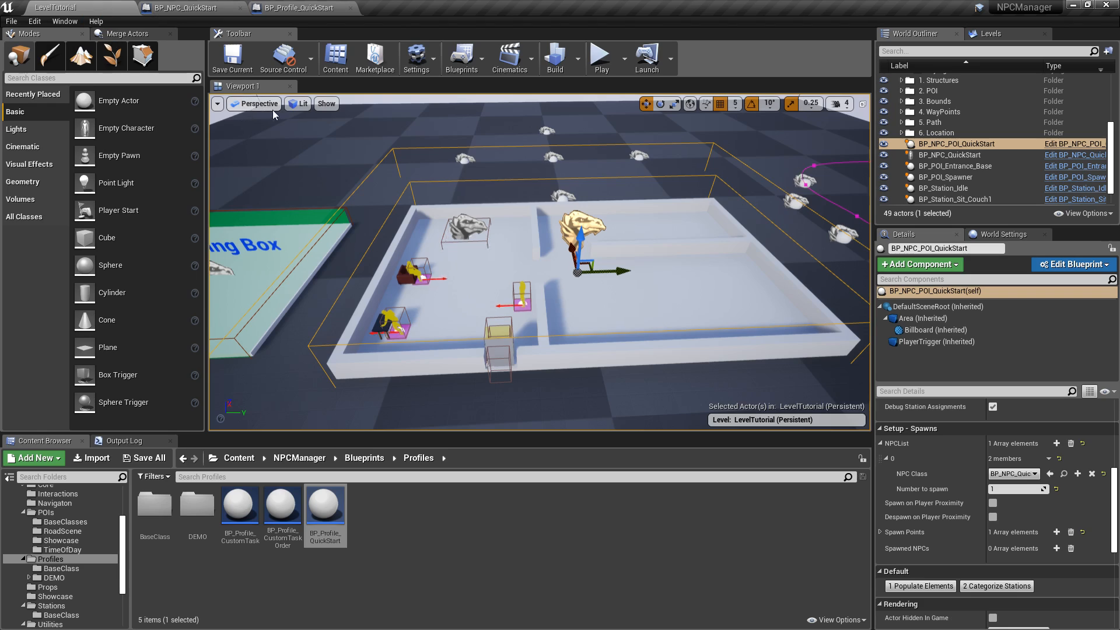
scroll(74, 508, up, 2)
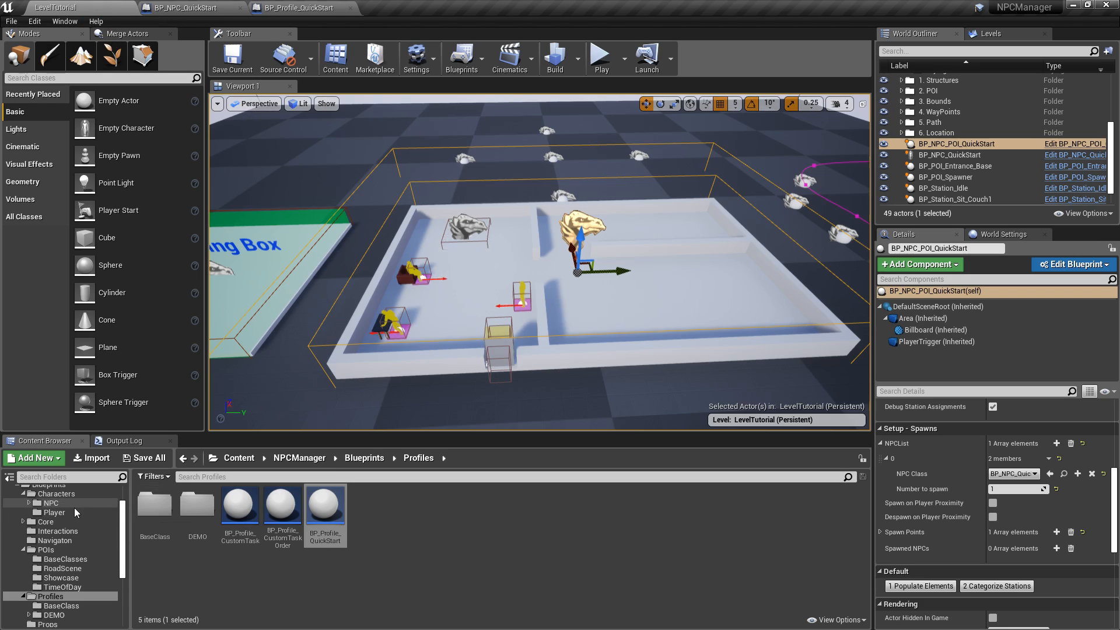
click(56, 493)
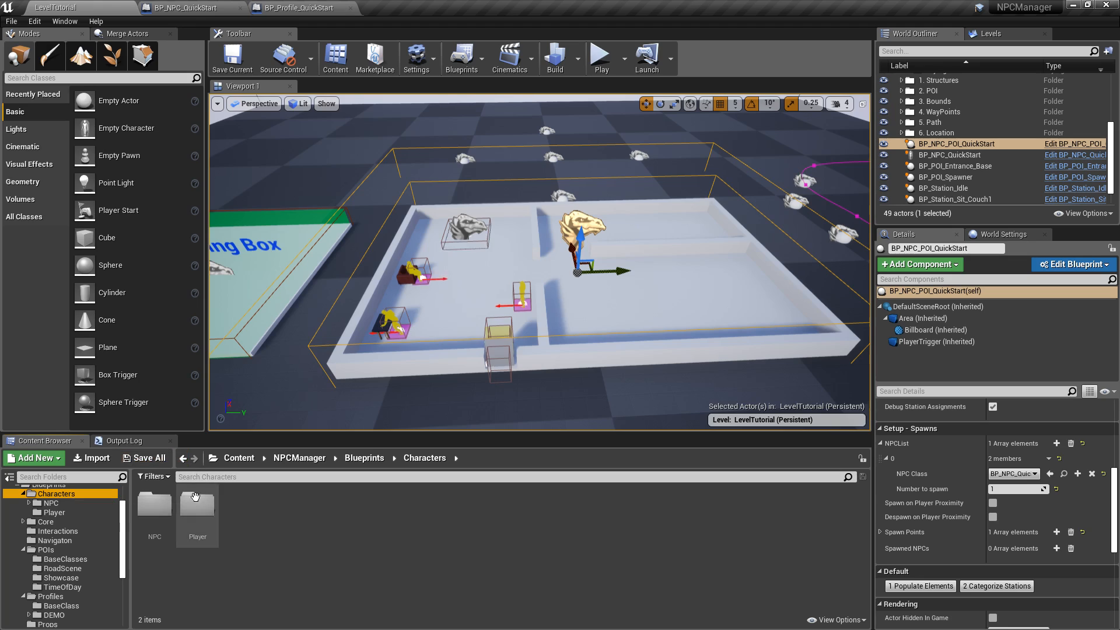
double_click(154, 503)
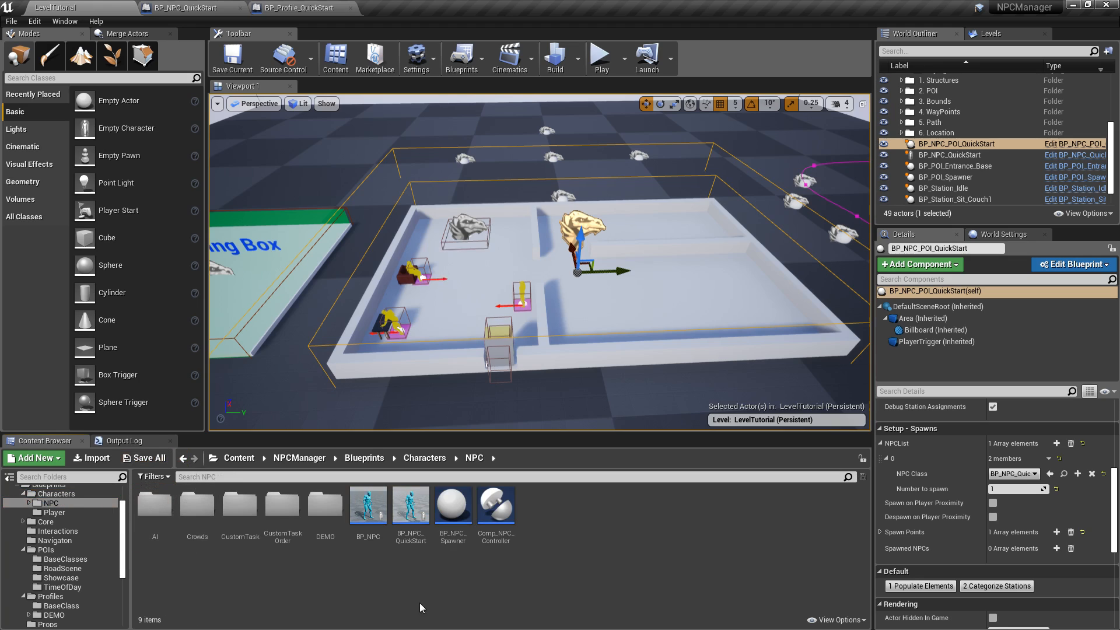
double_click(410, 505)
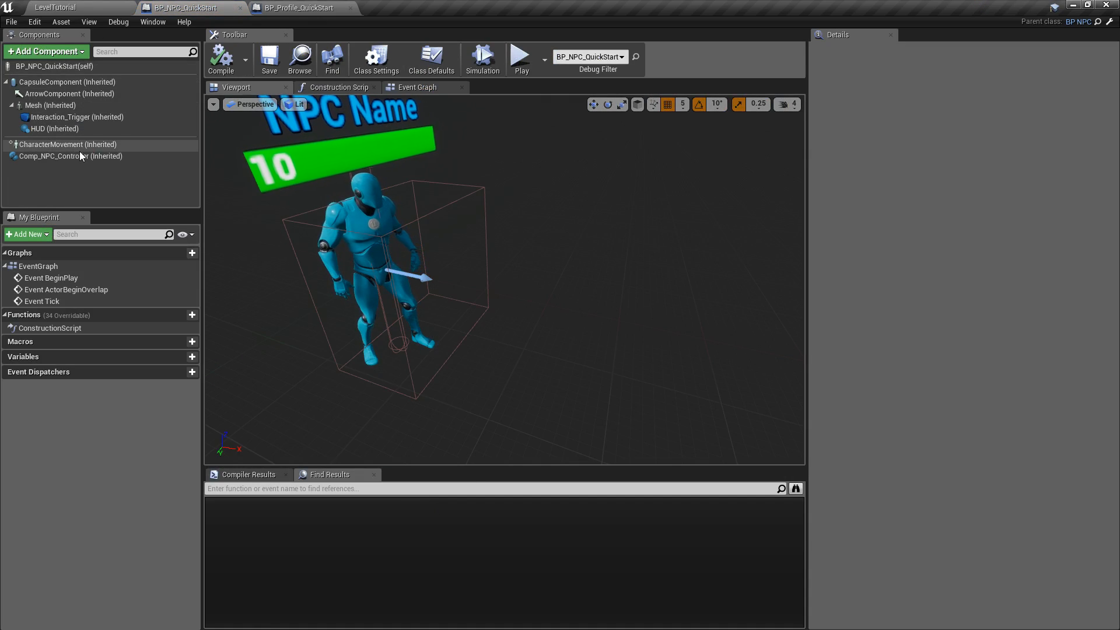
Assign BP_Profile_QuickStart as the first Profile List entry of the NPC's Comp_NPC_Controller component
click(49, 156)
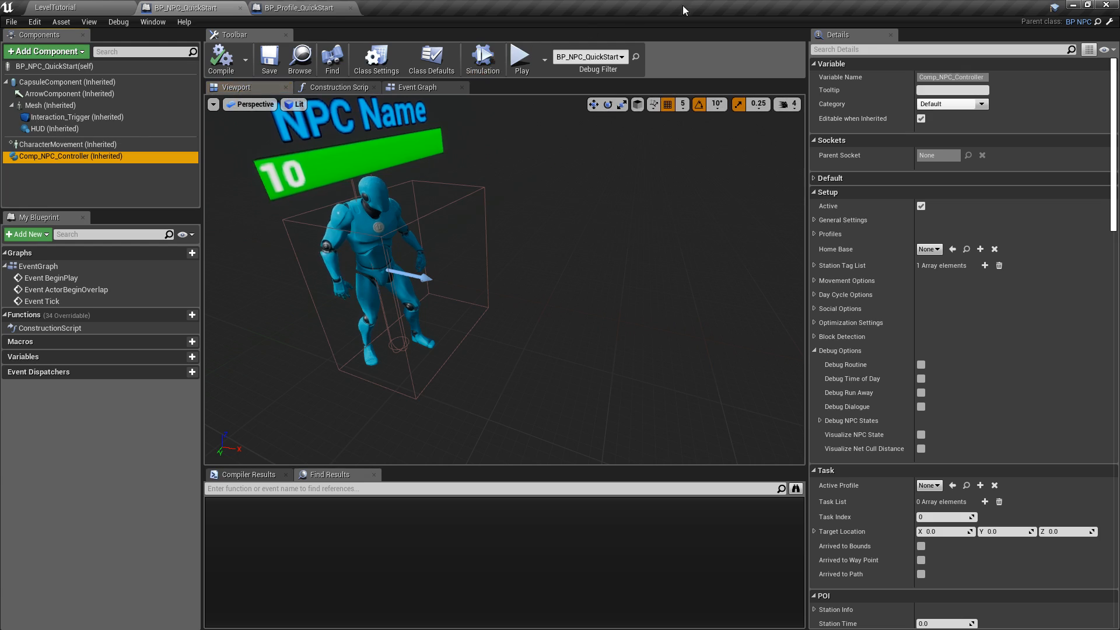
click(817, 235)
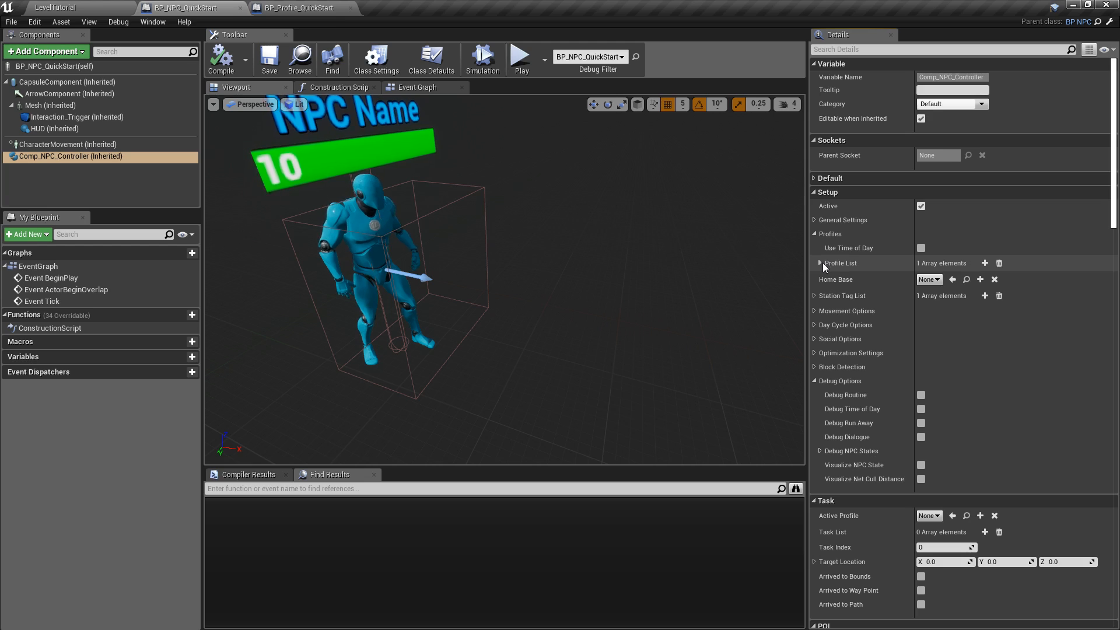
click(820, 263)
click(825, 278)
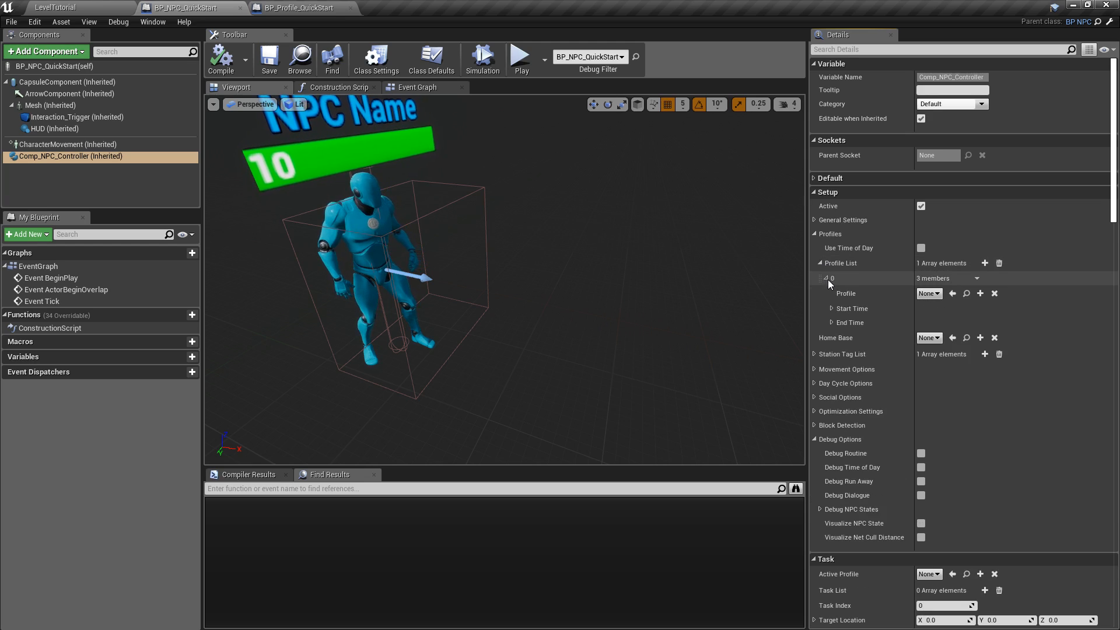
click(933, 294)
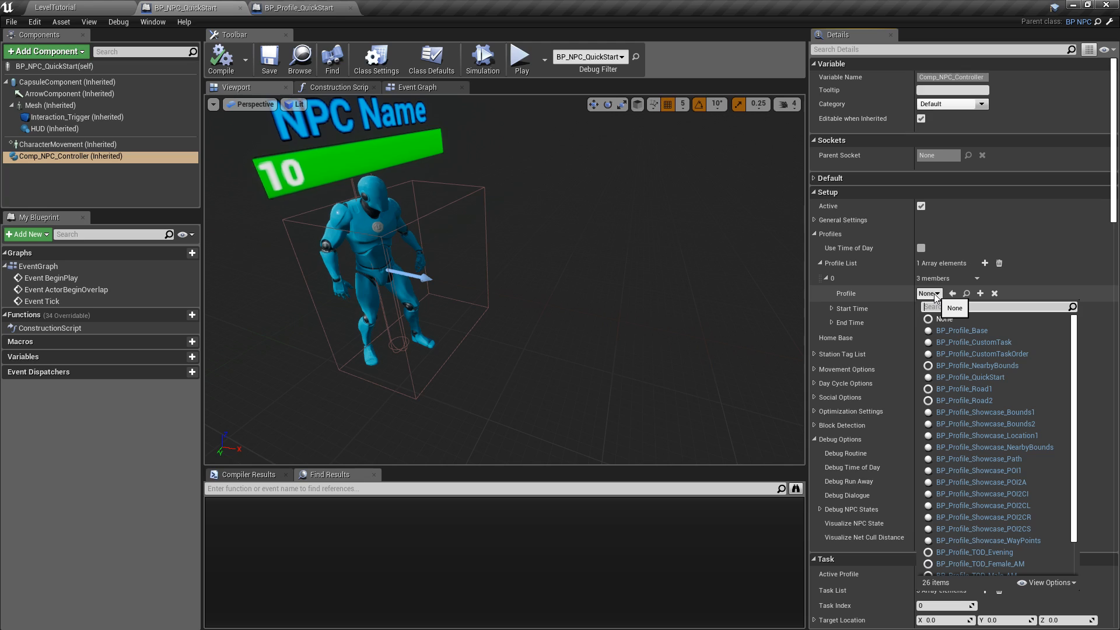
text(quick)
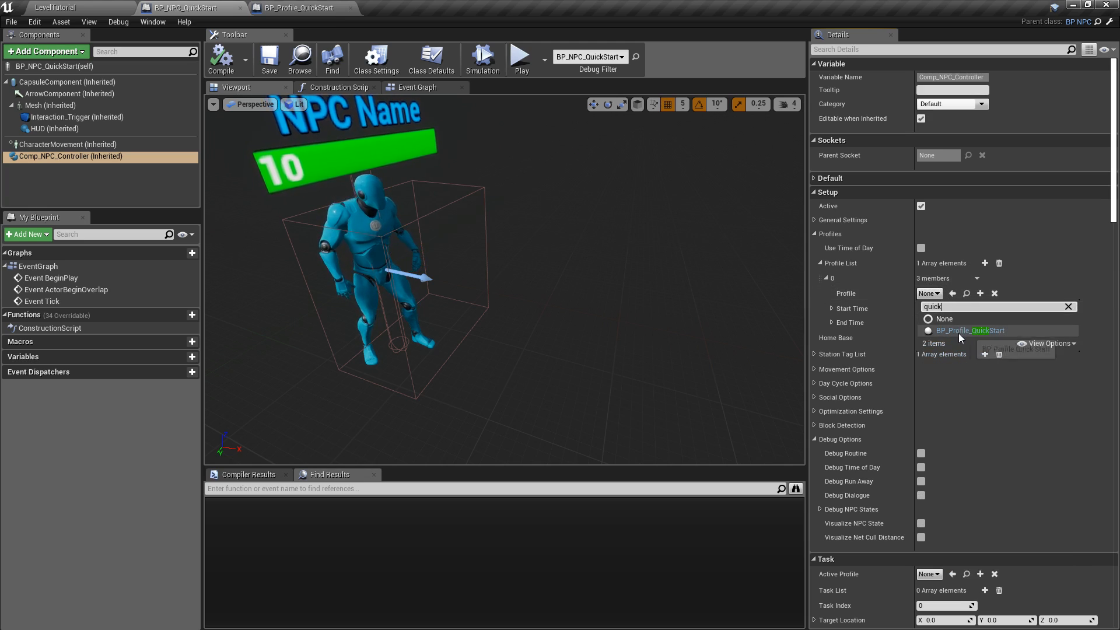
click(984, 332)
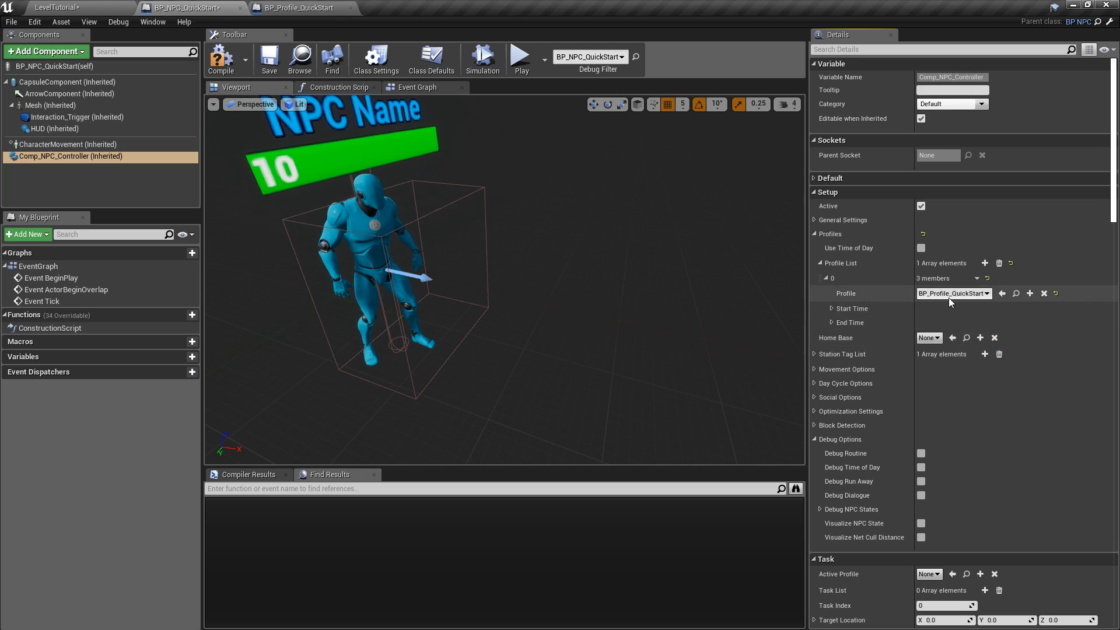
Compile and save BP_NPC_QuickStart, and save the LevelTutorial map
click(219, 57)
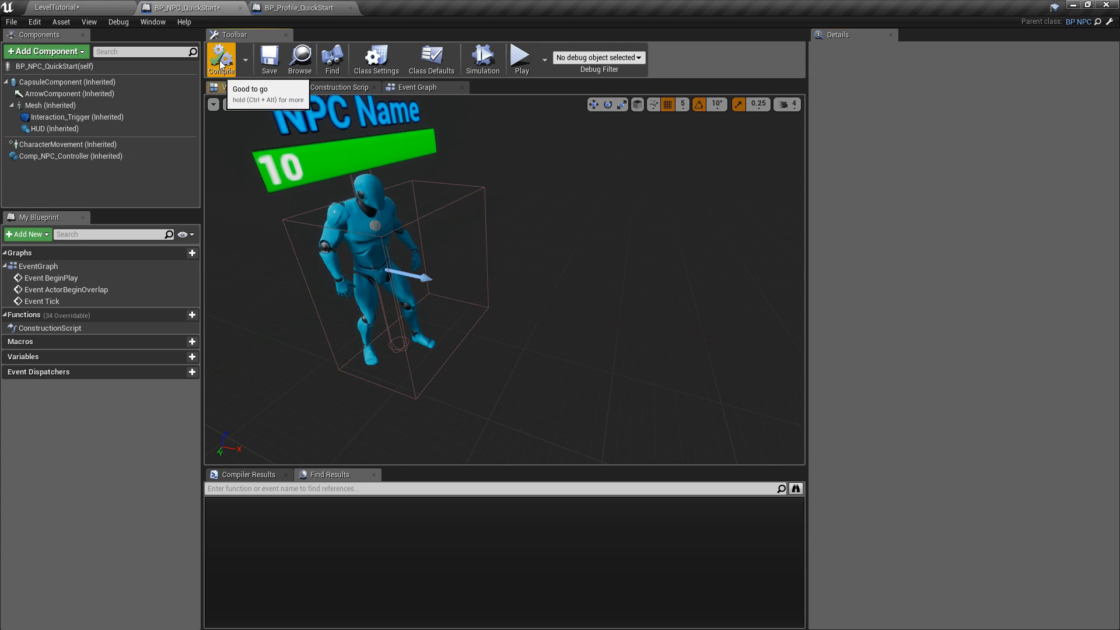
click(266, 58)
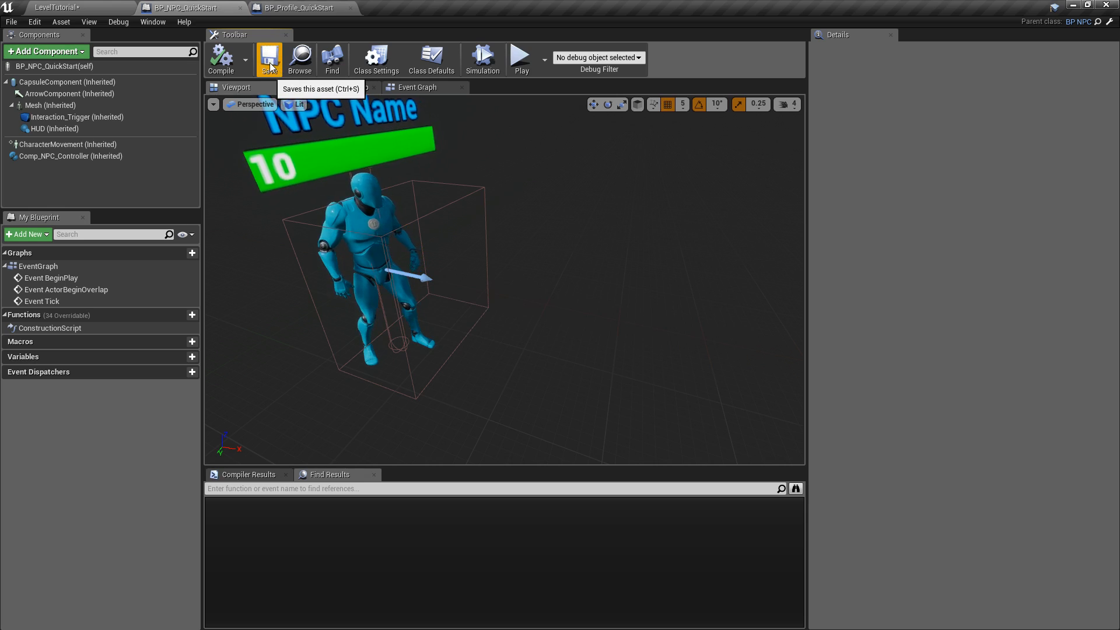
click(102, 7)
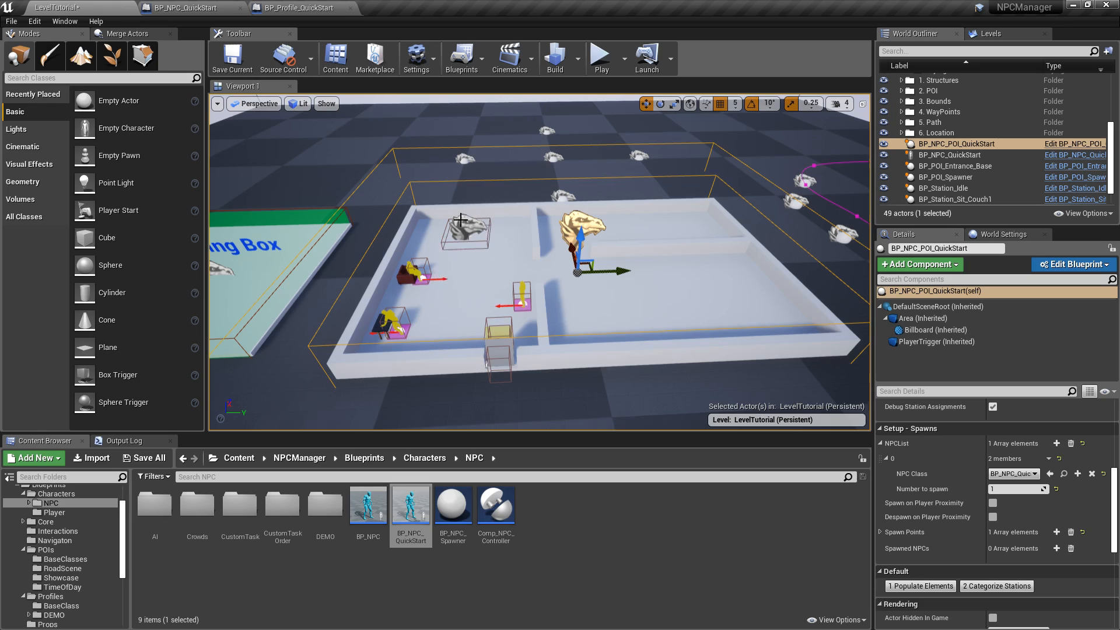
click(143, 460)
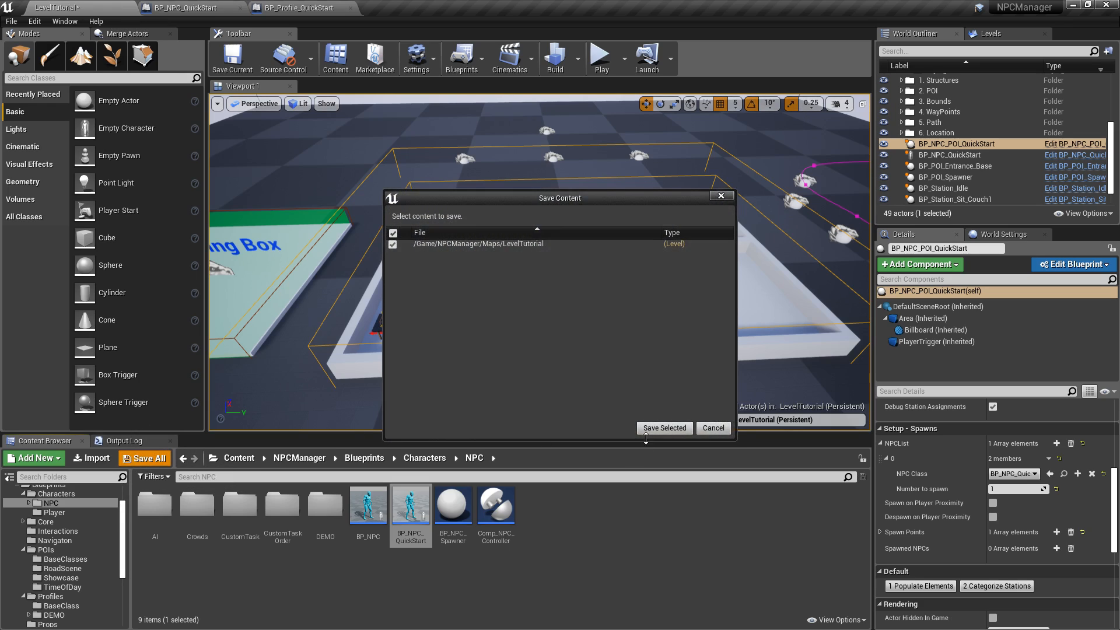
click(648, 429)
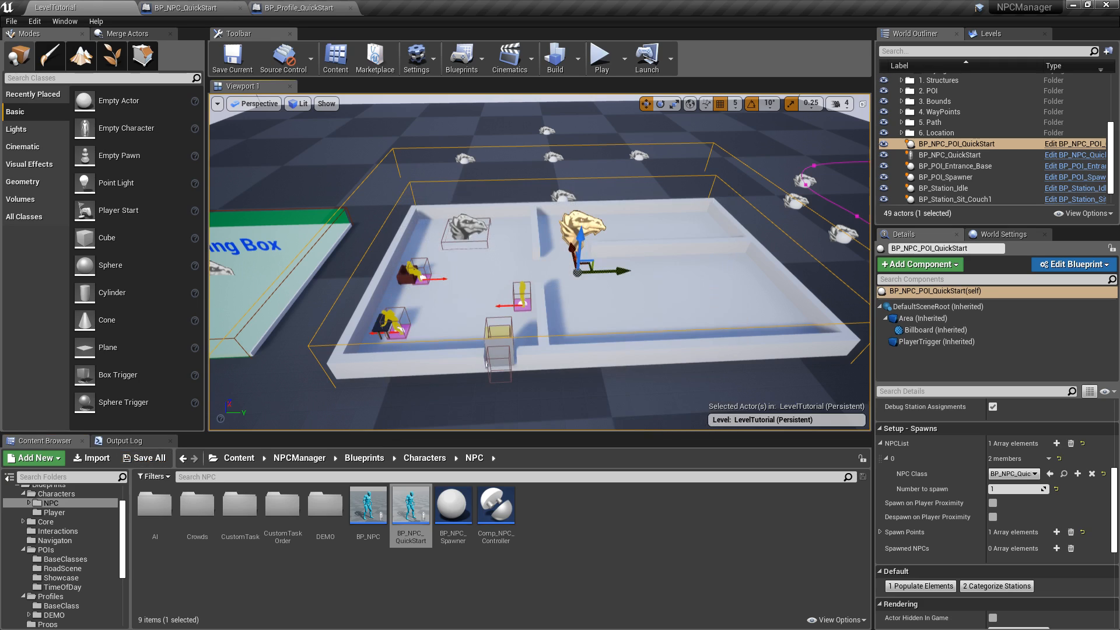
Place BP_NPC_Manager from the Blueprints folder on the floor in front of the white building, and save the LevelTutorial map
key(f)
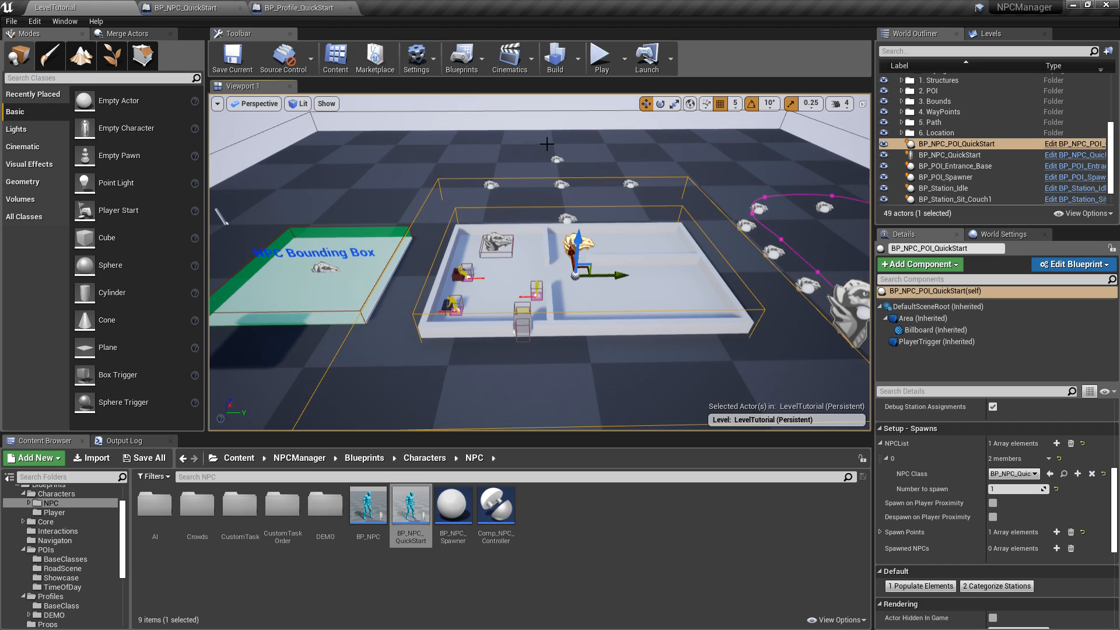
scroll(64, 523, up, 3)
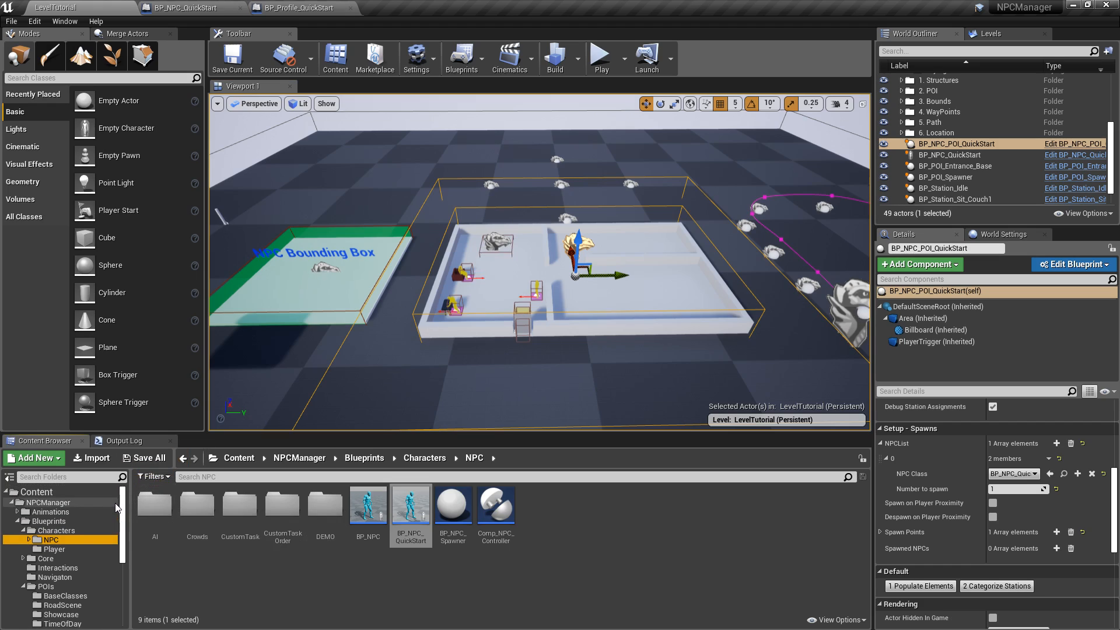
click(64, 523)
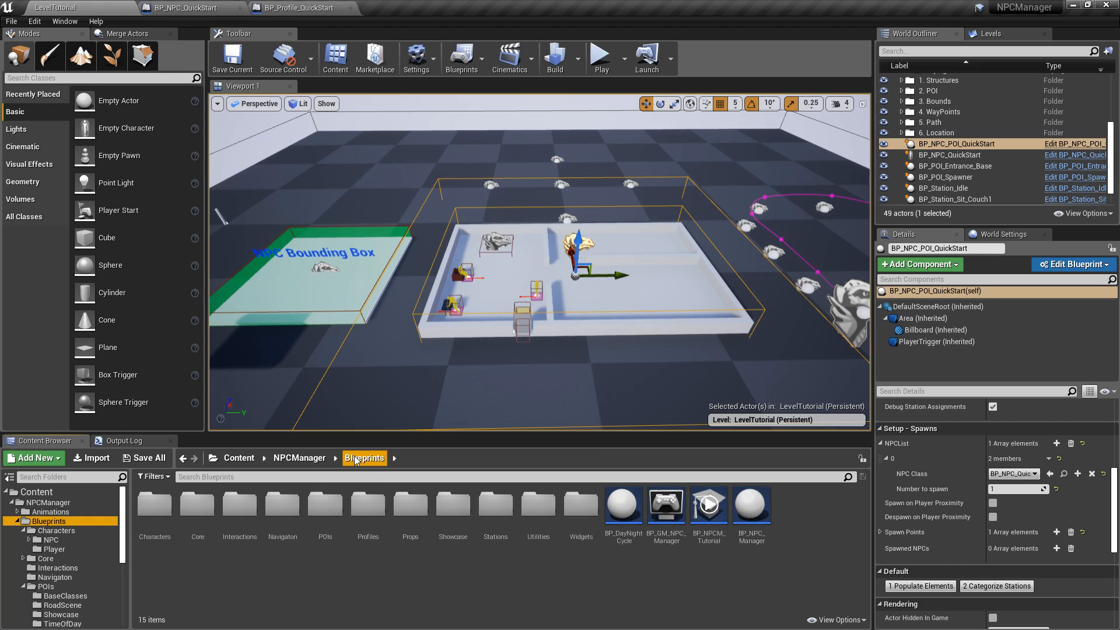
click(755, 516)
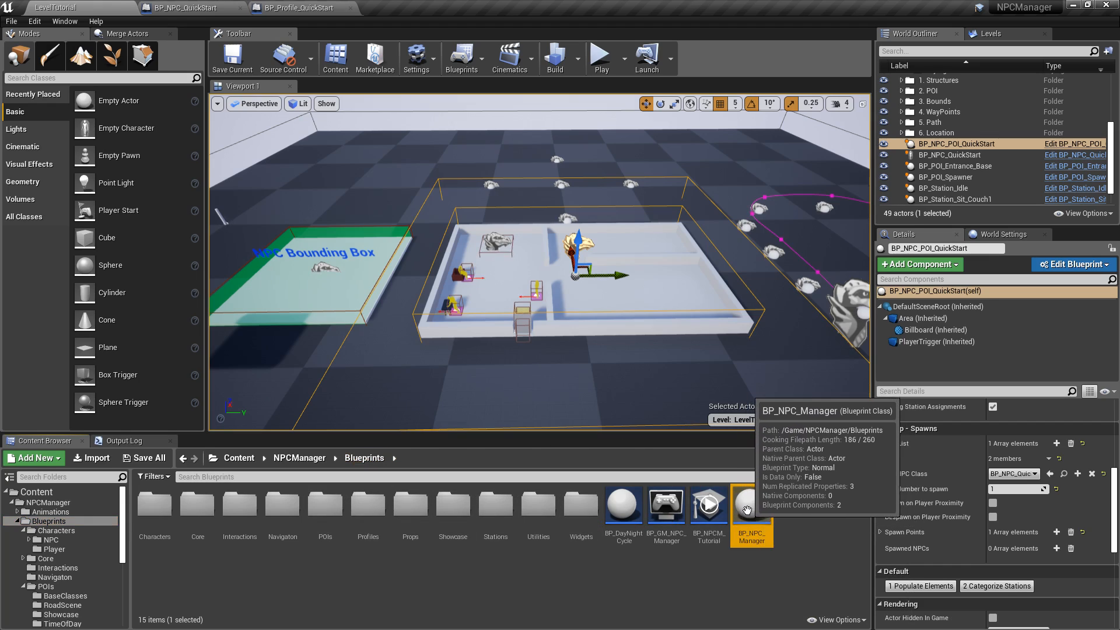
drag(754, 518, 576, 370)
mouse_move(612, 343)
right_down()
mouse_move(612, 370)
mouse_move(612, 344)
right_up()
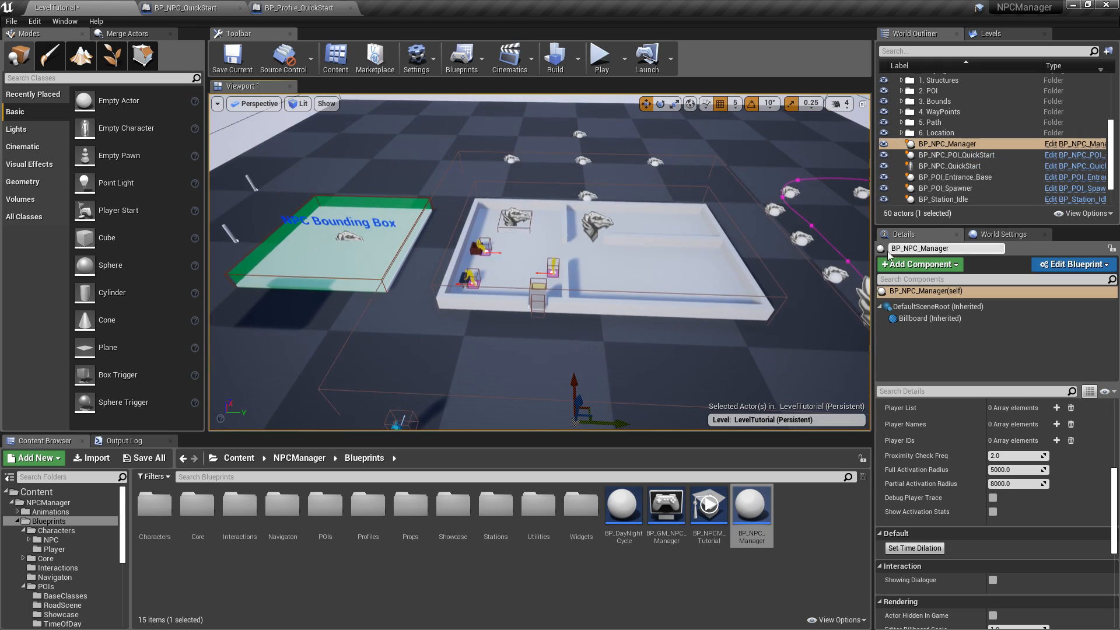
right_drag(648, 346, 607, 357)
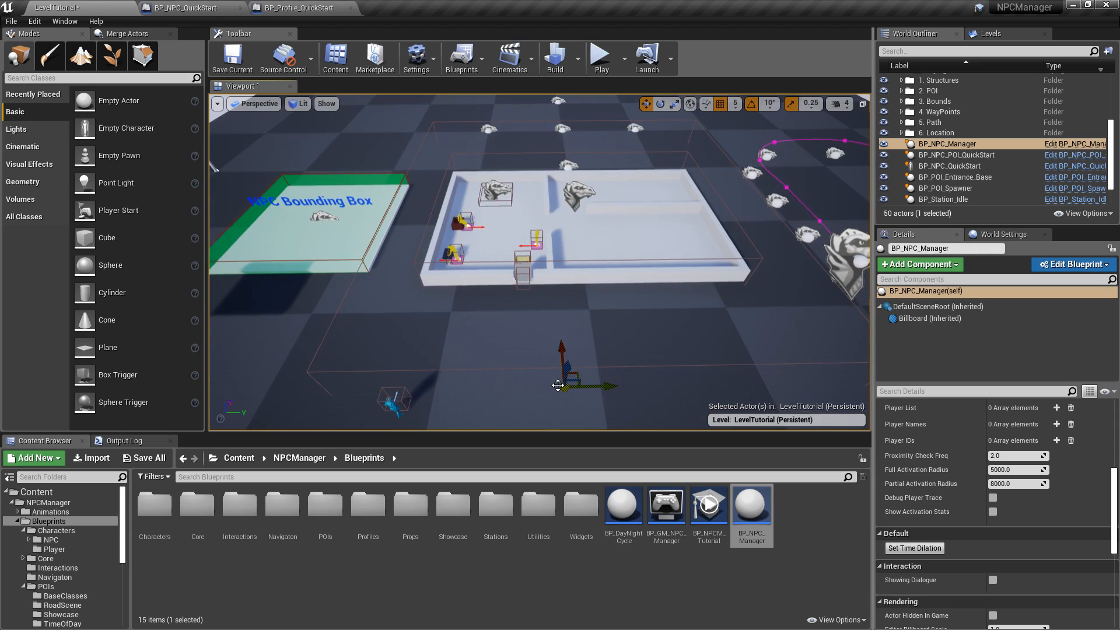
click(146, 458)
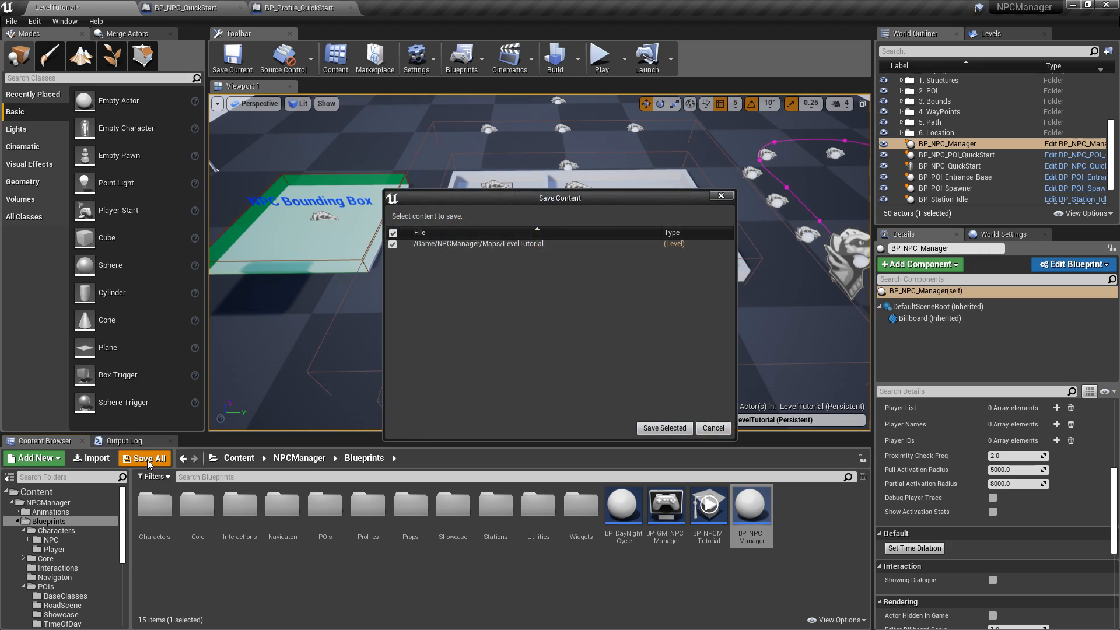
click(671, 428)
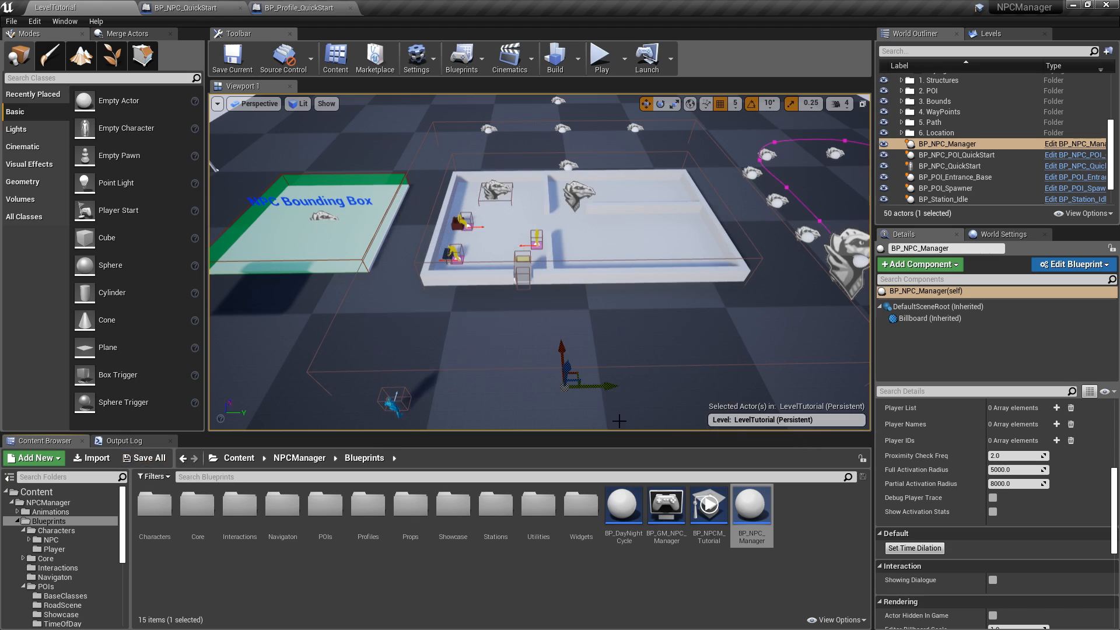
Delete the BP_NPC_QuickStart actor placed outside the building, select BP_NPC_POI_QuickStart, and save the level
click(393, 404)
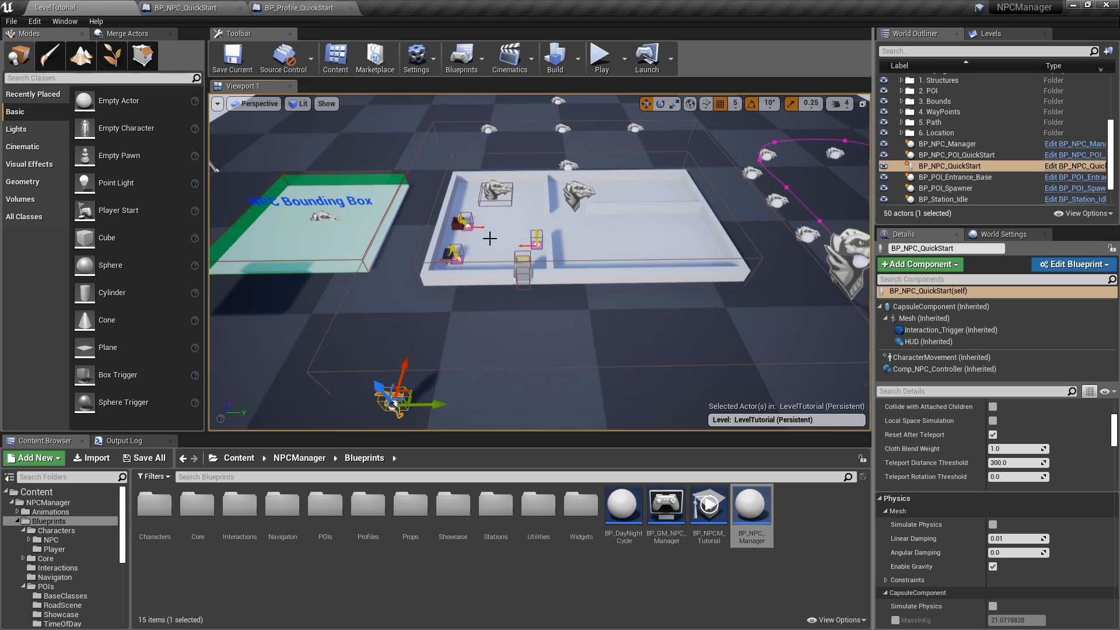
key(Delete)
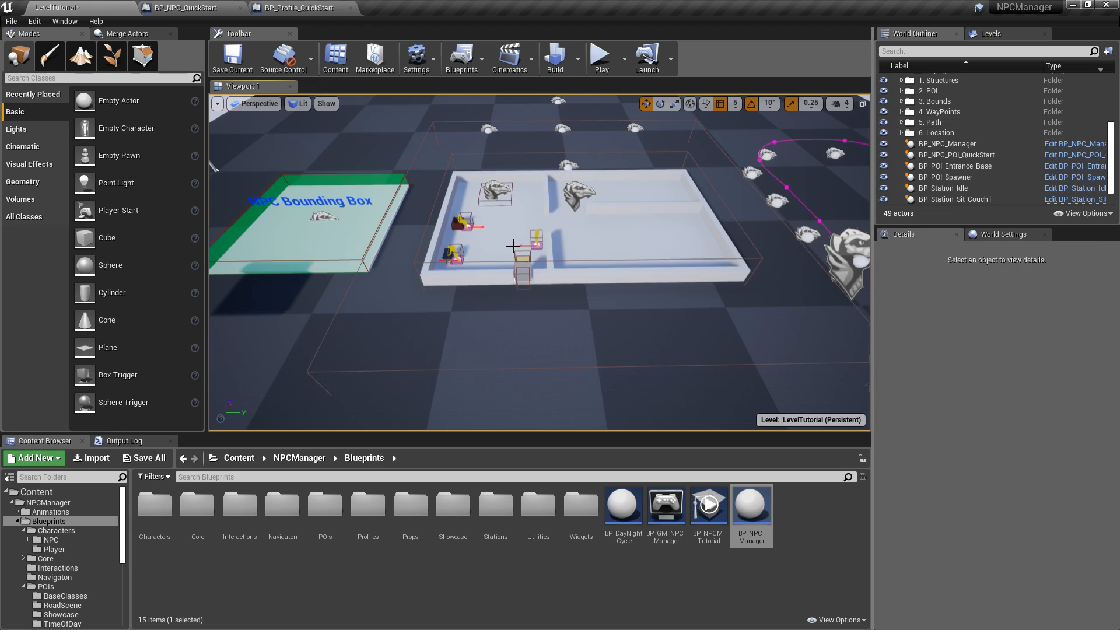
click(577, 190)
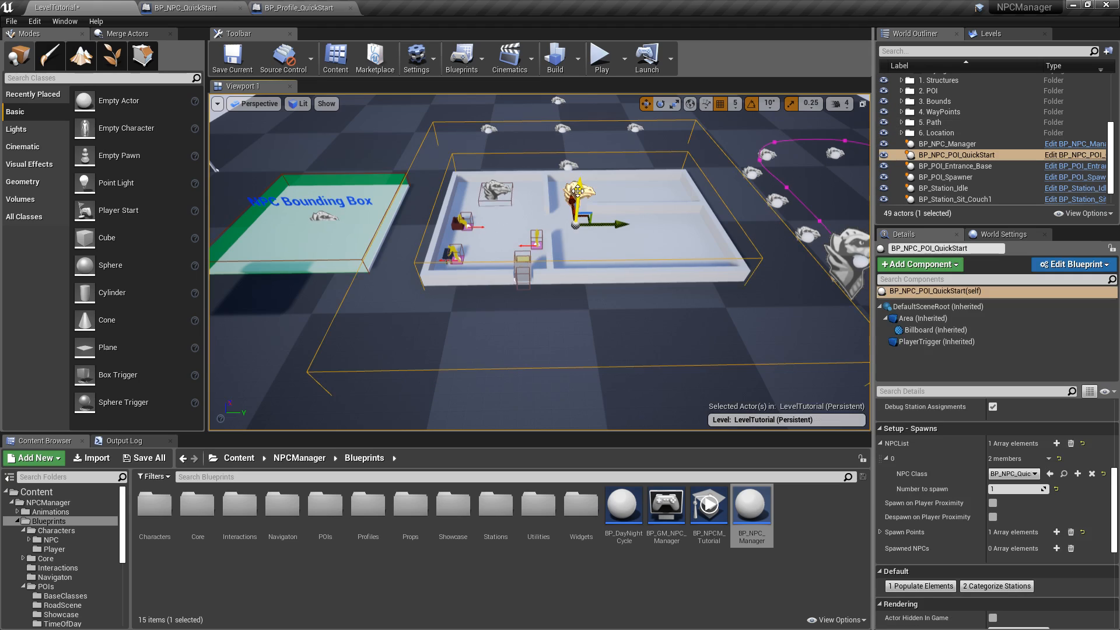
click(147, 459)
click(638, 426)
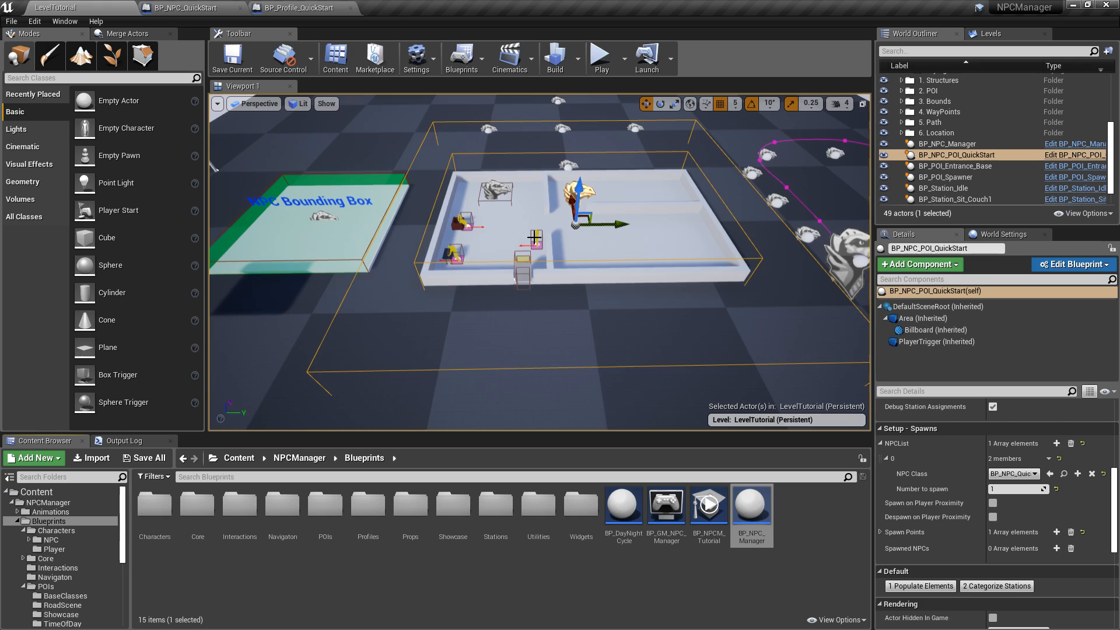
Play the level and run the player character to the building's entrance to observe the spawned NPC
click(599, 59)
key(w)
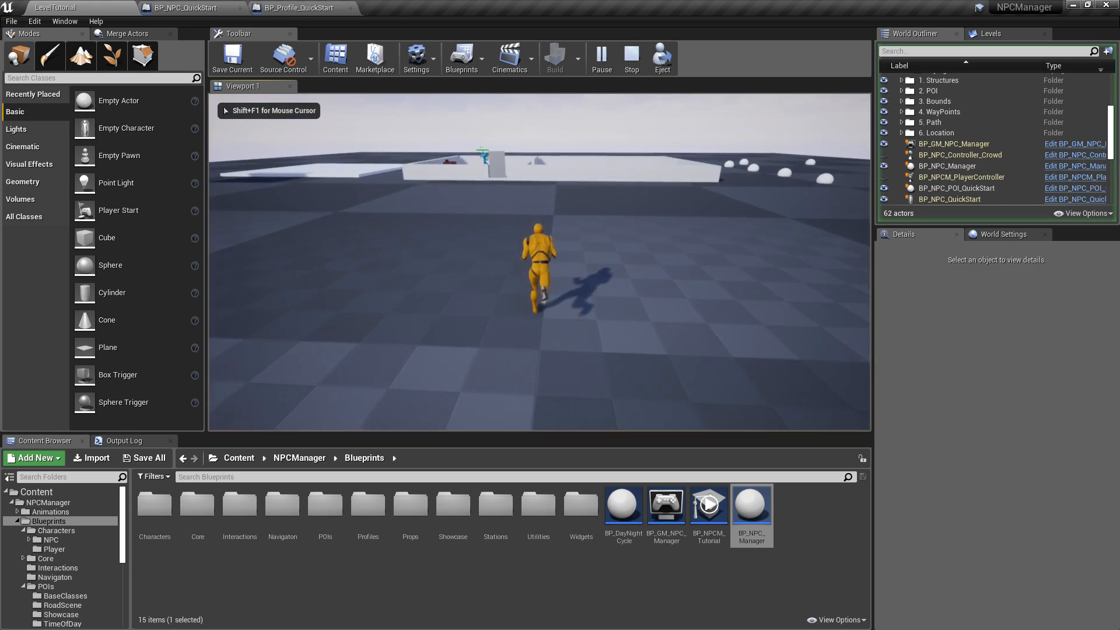
key(w)
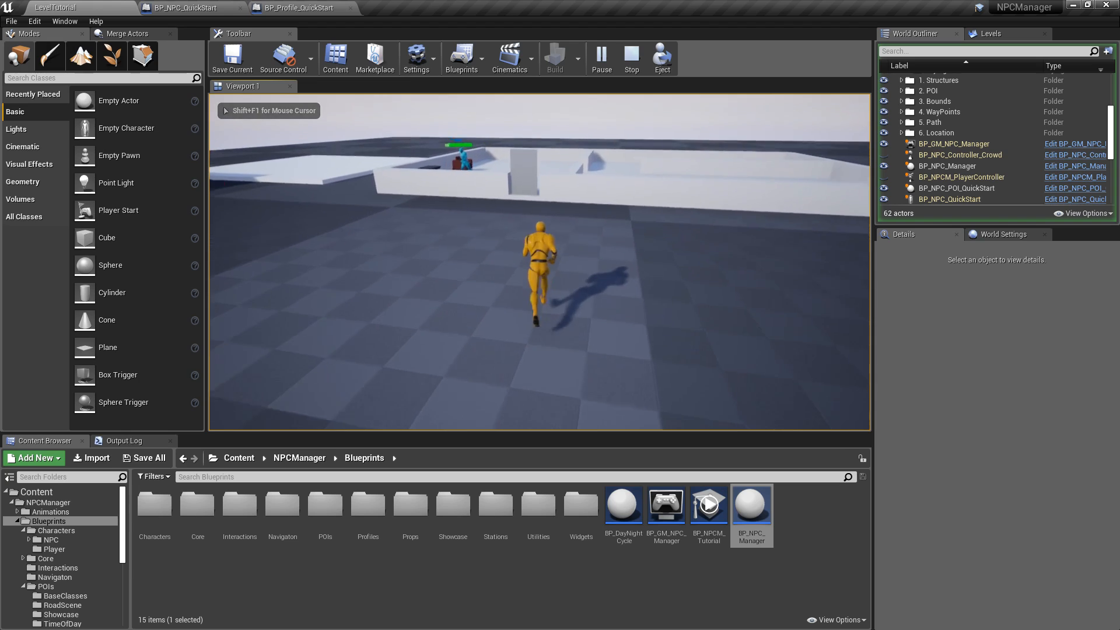
key(w)
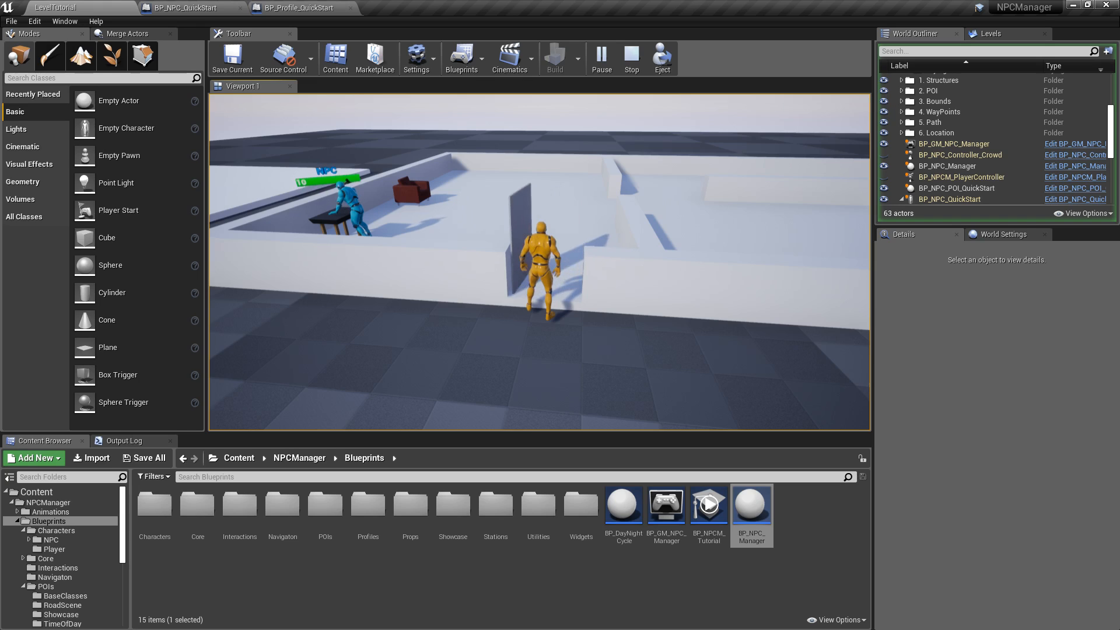
Run the player character into the building and around the NPC at the work table to observe its station behaviour
key(w)
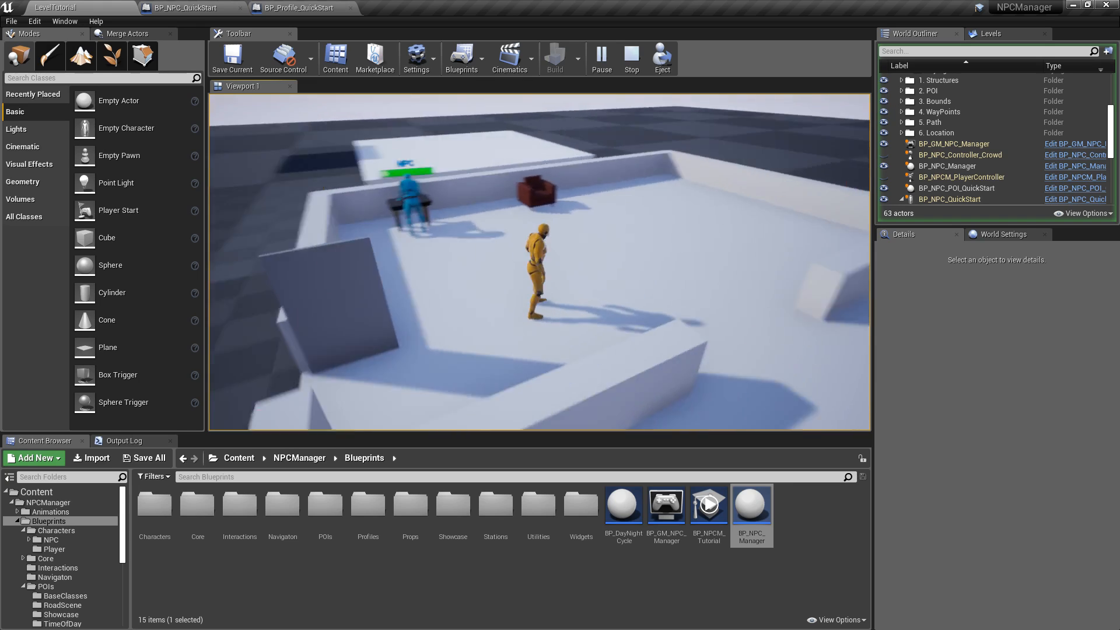
key(w)
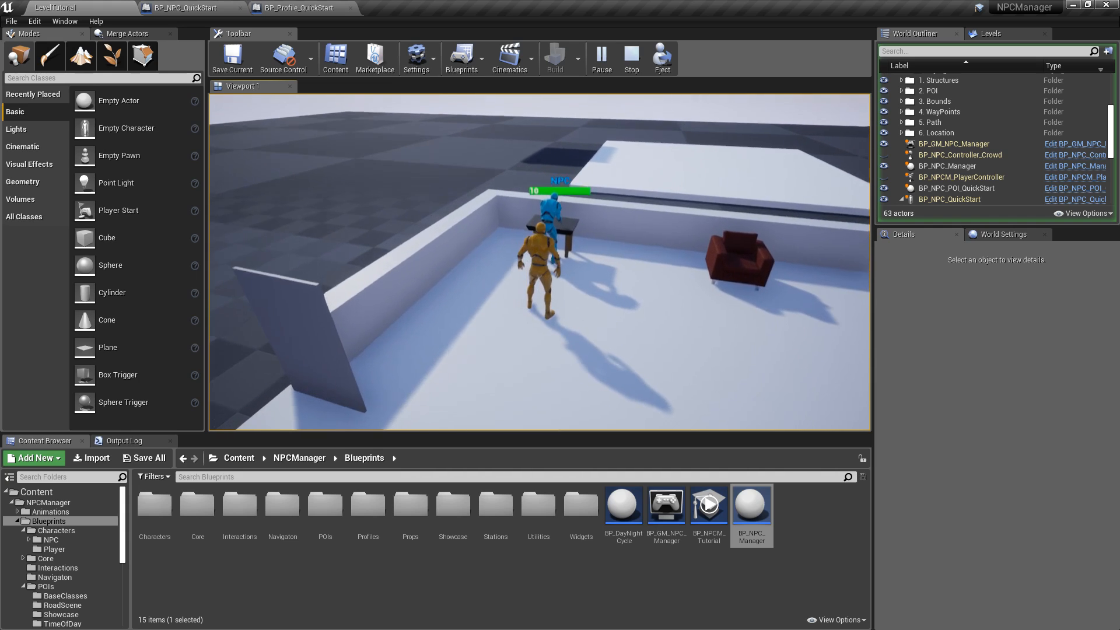
key(w)
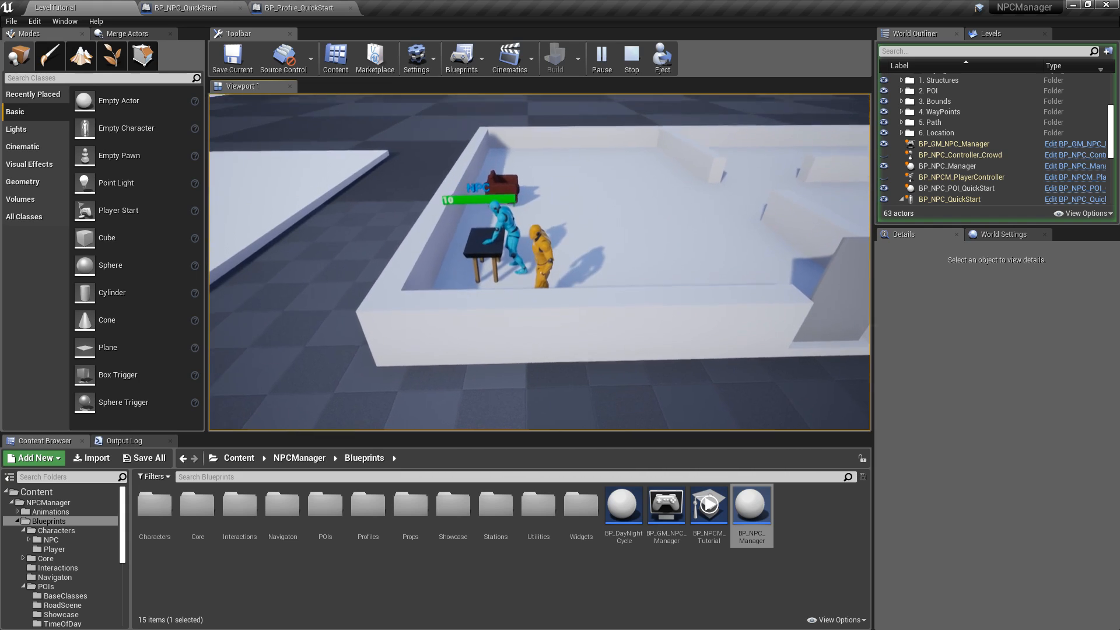
key(w)
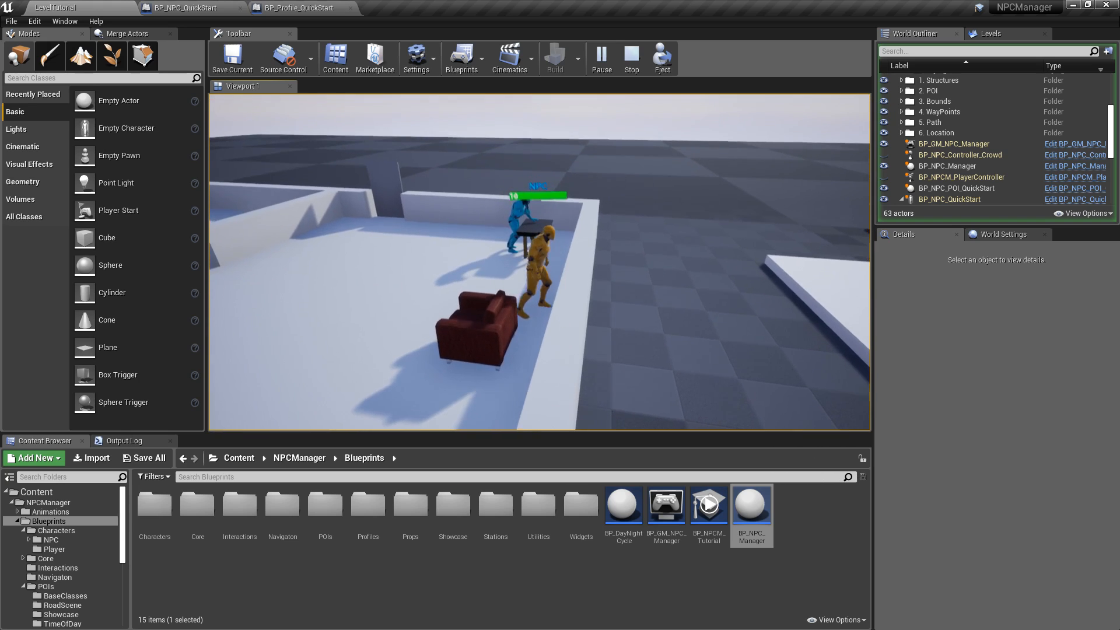
key(d)
key(space)
key(w)
key(w)
key(space)
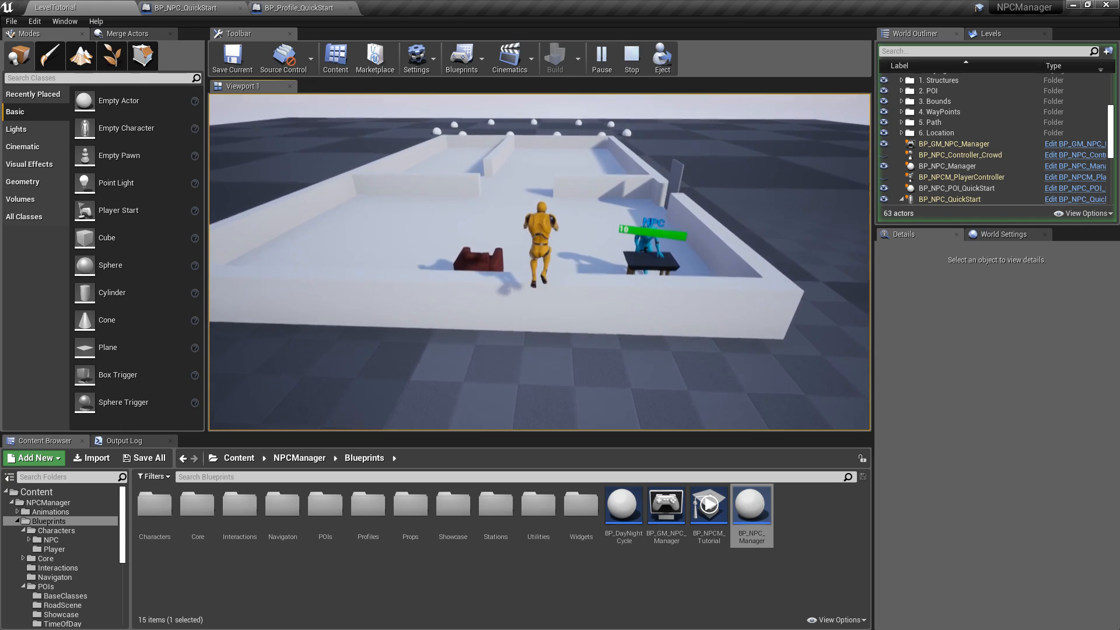
Follow the NPC from the work table to the idle station, and end the play session
key(d)
key(d)
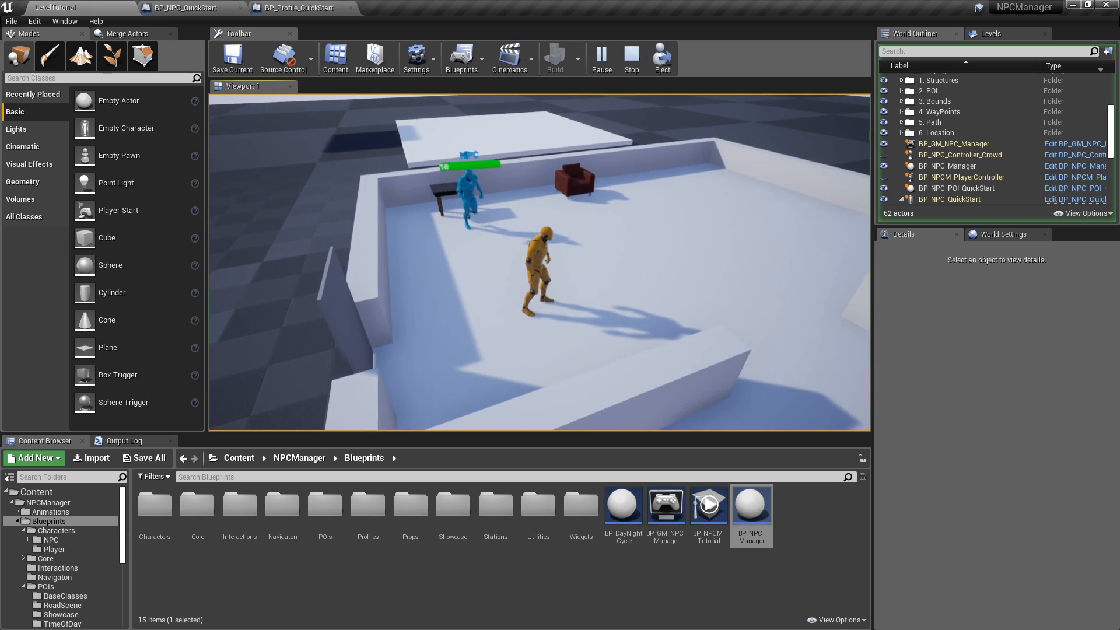
key(w)
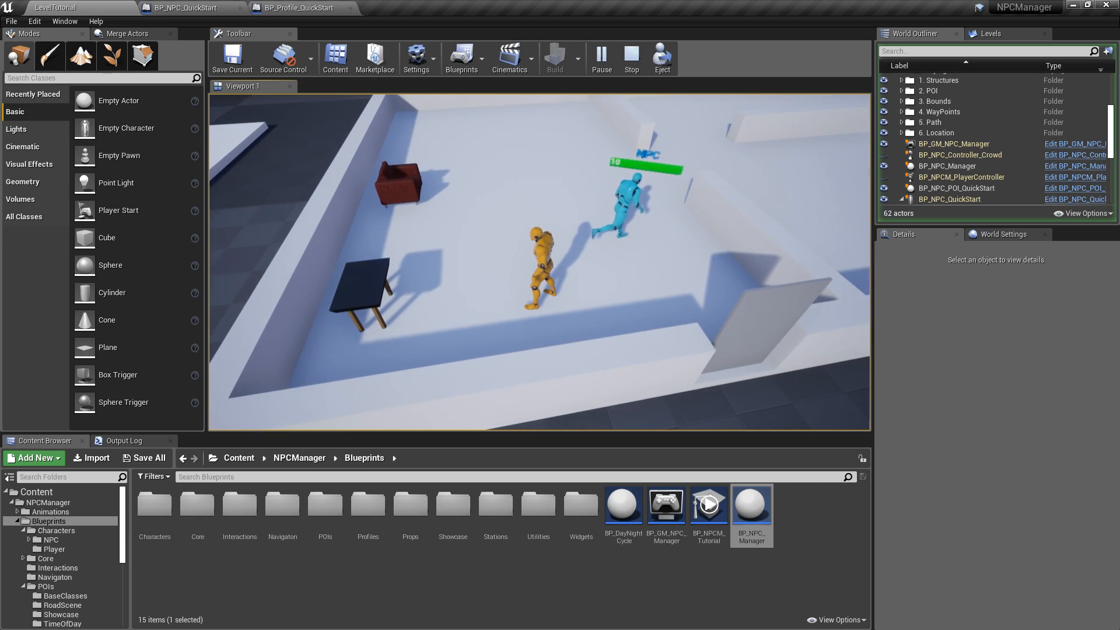
key(w)
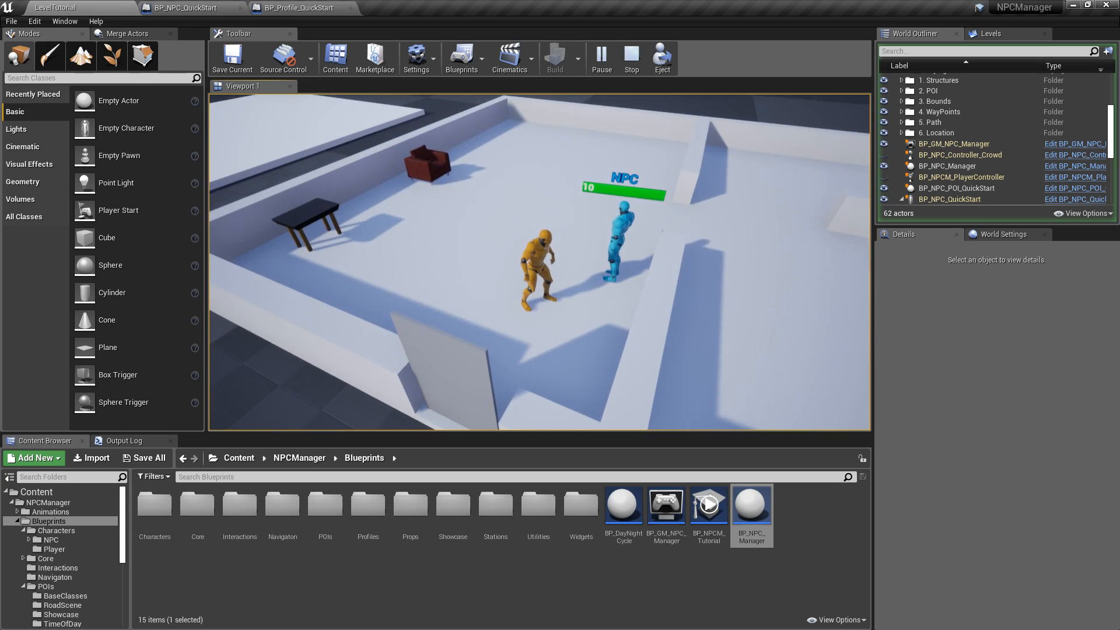
key(Escape)
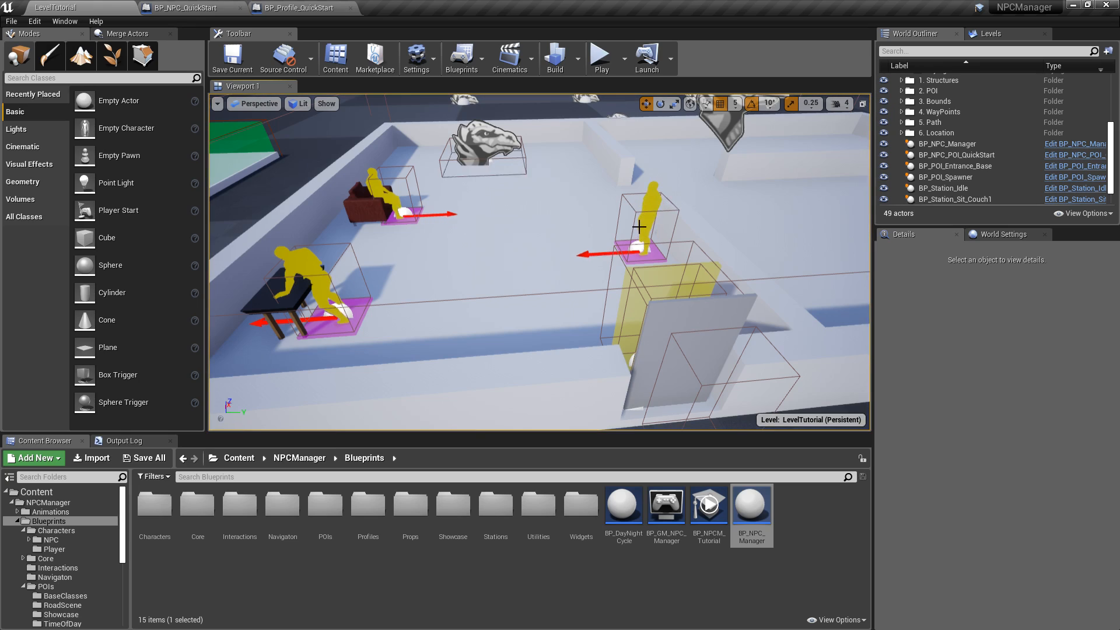
Enable Pick Random Name in the General Settings of BP_NPC_QuickStart's Comp_NPC_Controller, keeping the DT_MaleNames table, and compile and save the blueprint
click(186, 7)
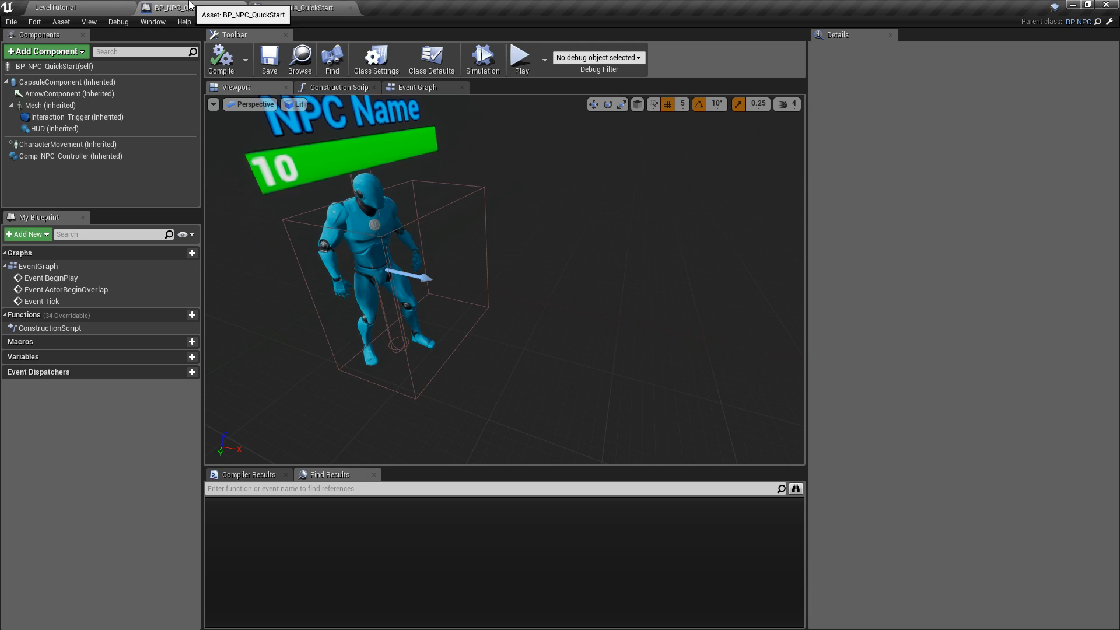
click(47, 156)
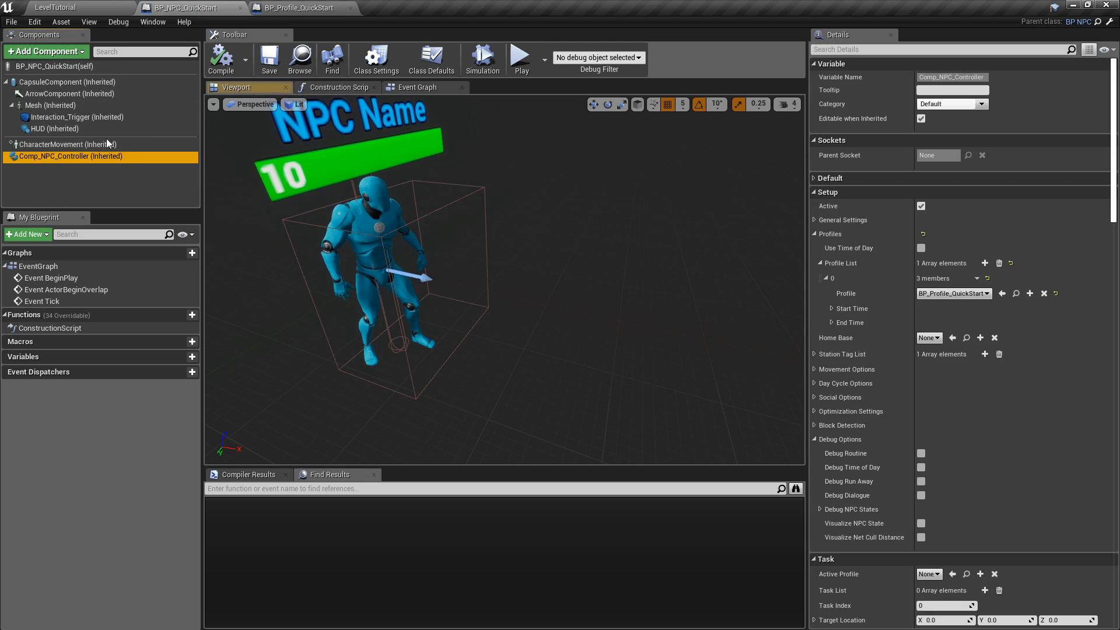
click(814, 232)
click(814, 220)
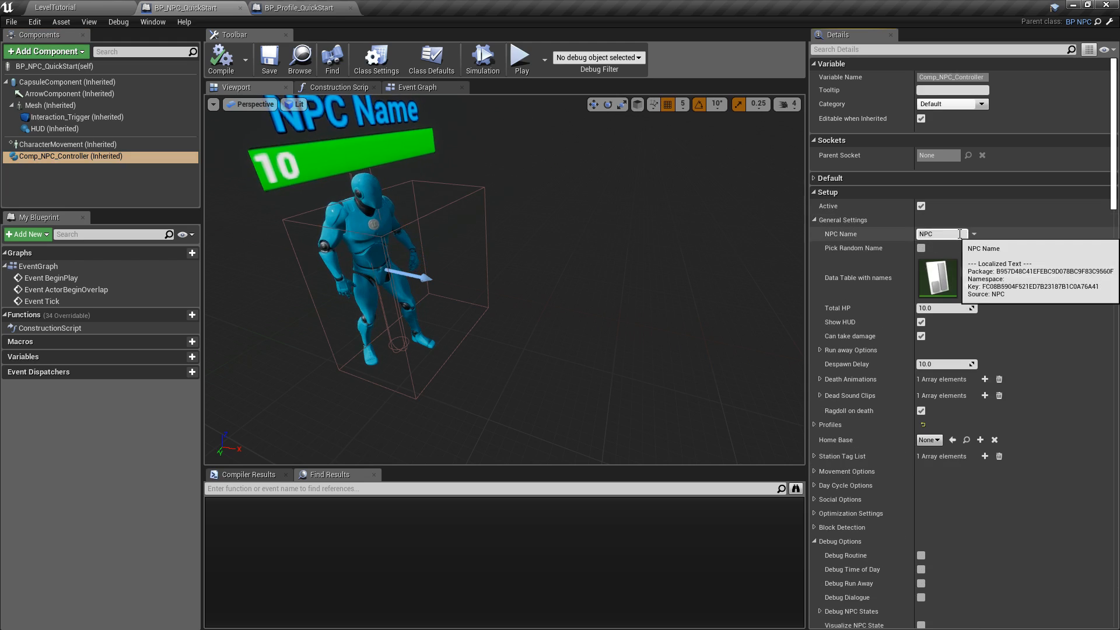
click(921, 248)
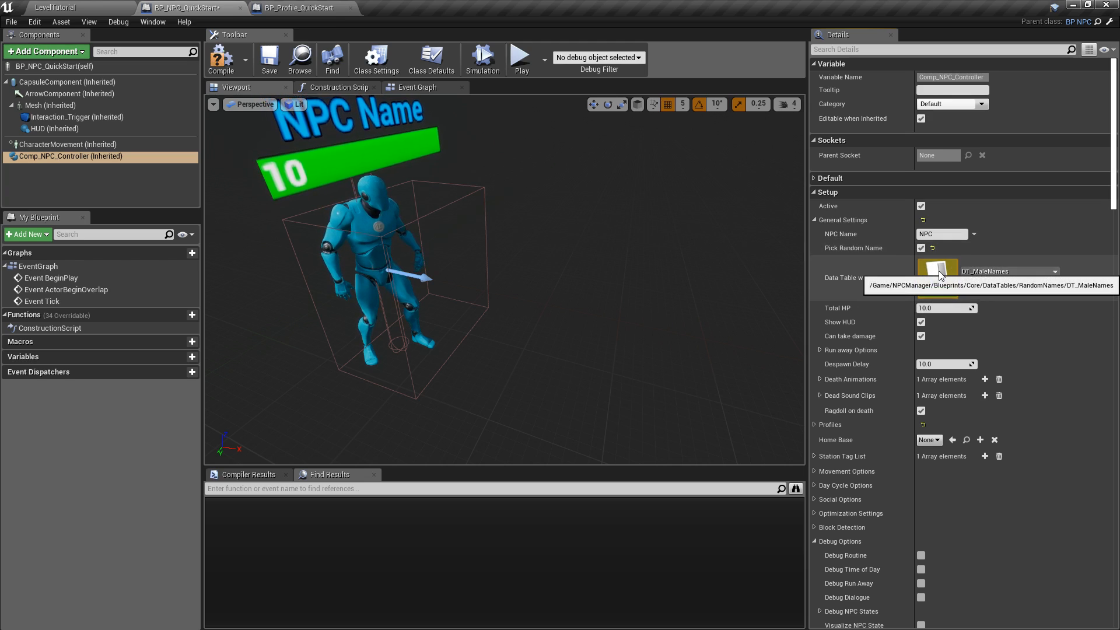
click(980, 273)
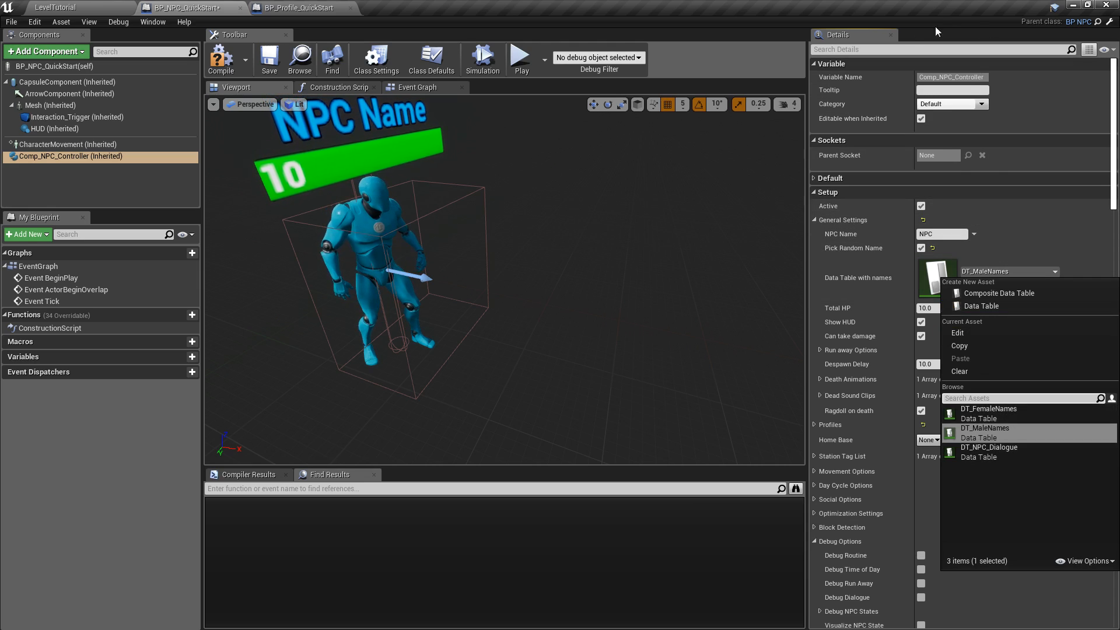
click(712, 16)
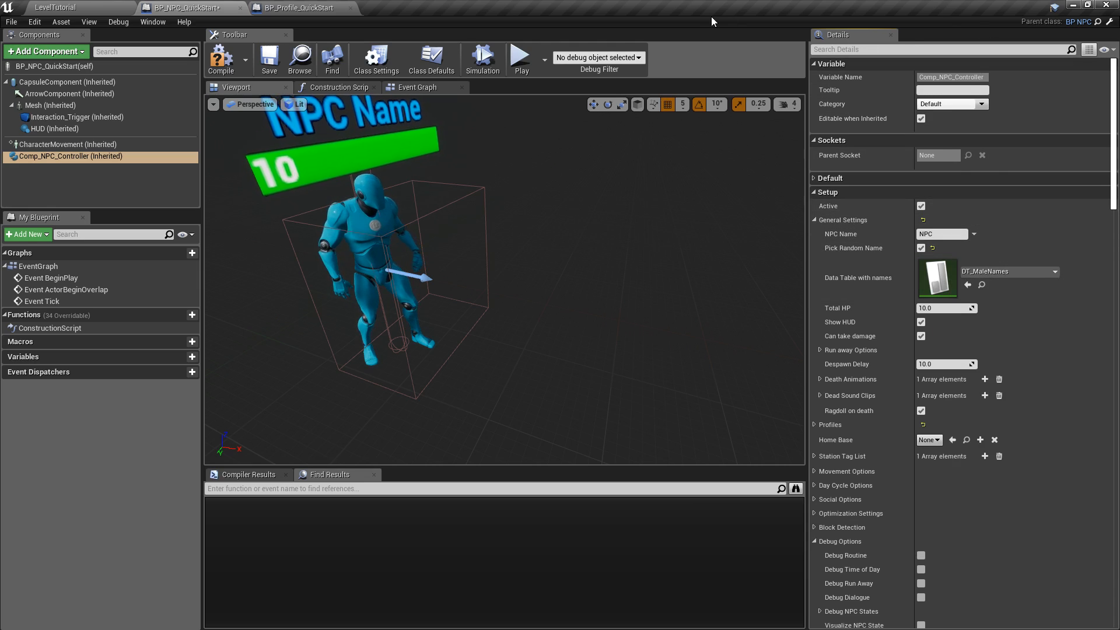
click(225, 66)
click(267, 58)
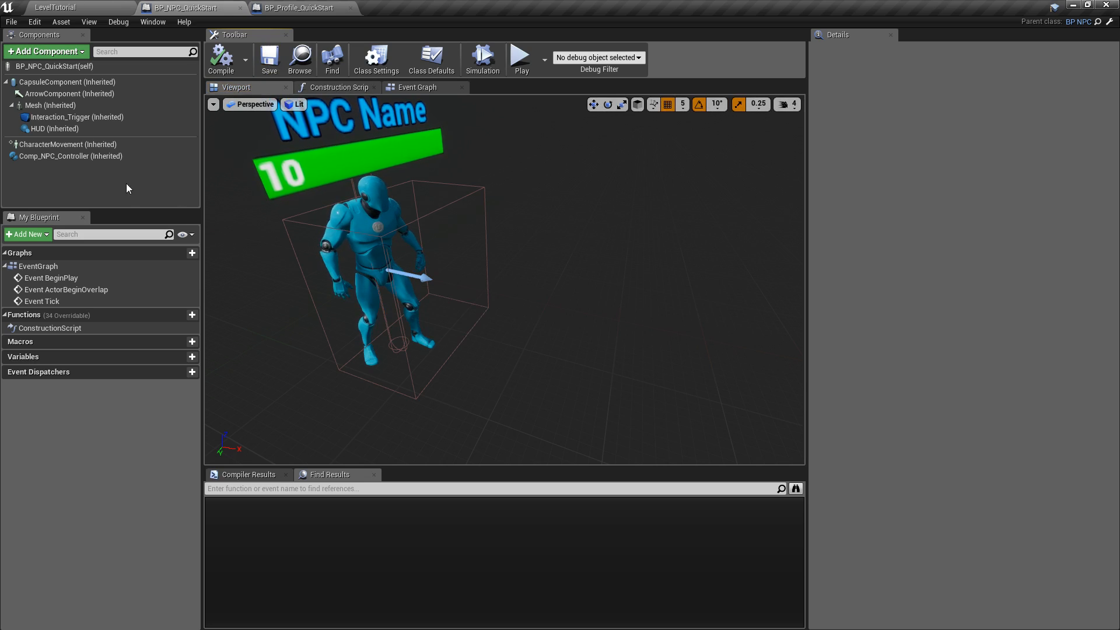
Enable Debug Routine in the Debug Options of Comp_NPC_Controller, and compile and save BP_NPC_QuickStart
click(90, 158)
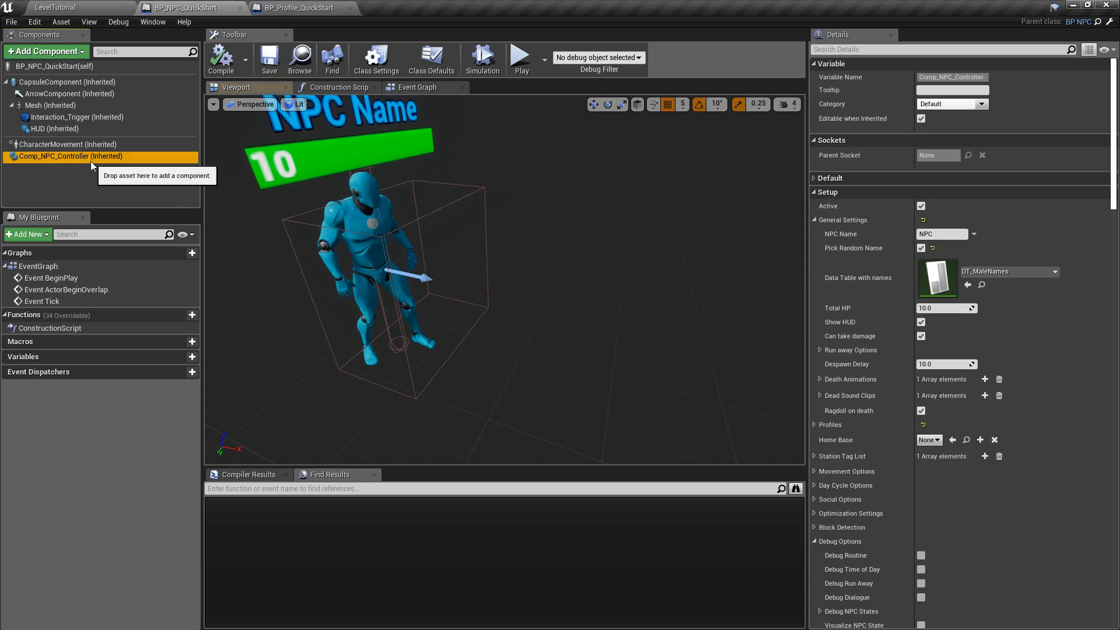
click(816, 222)
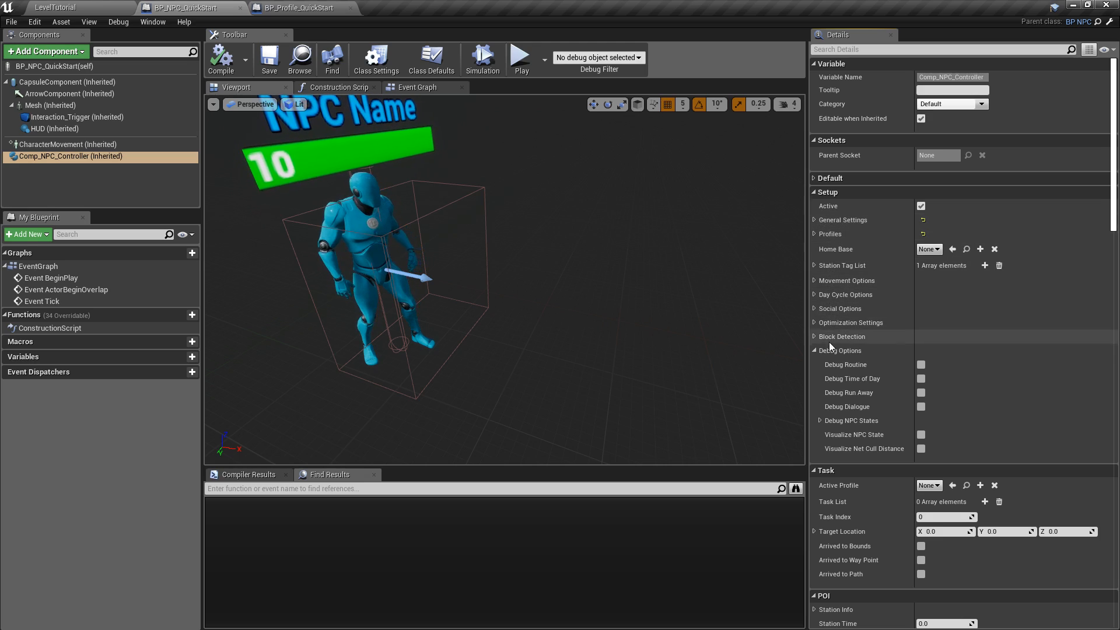
click(922, 365)
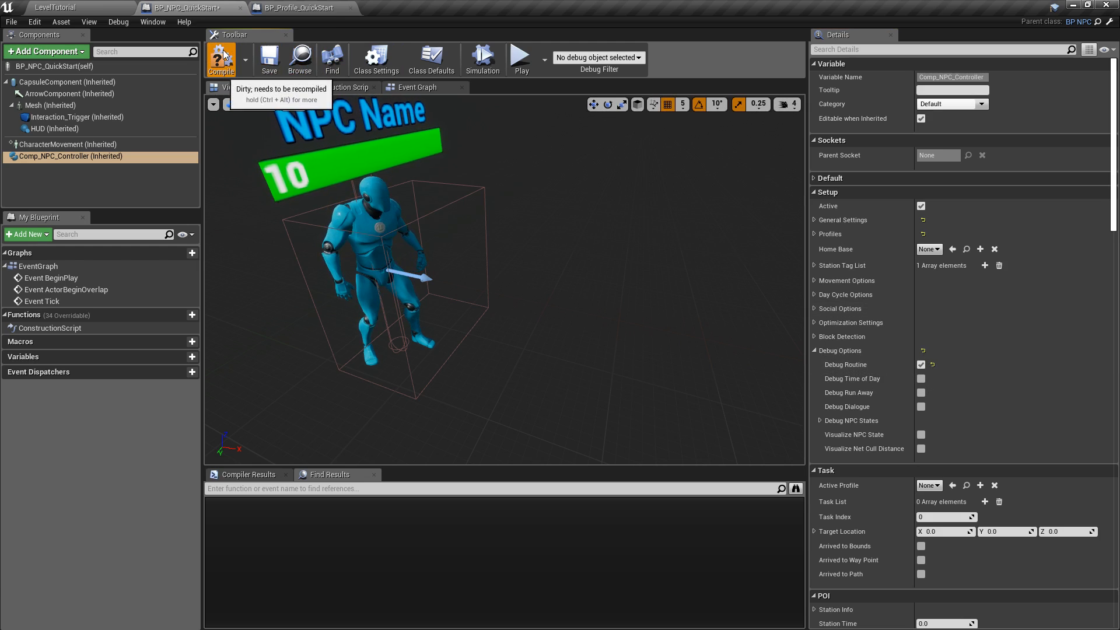
click(270, 57)
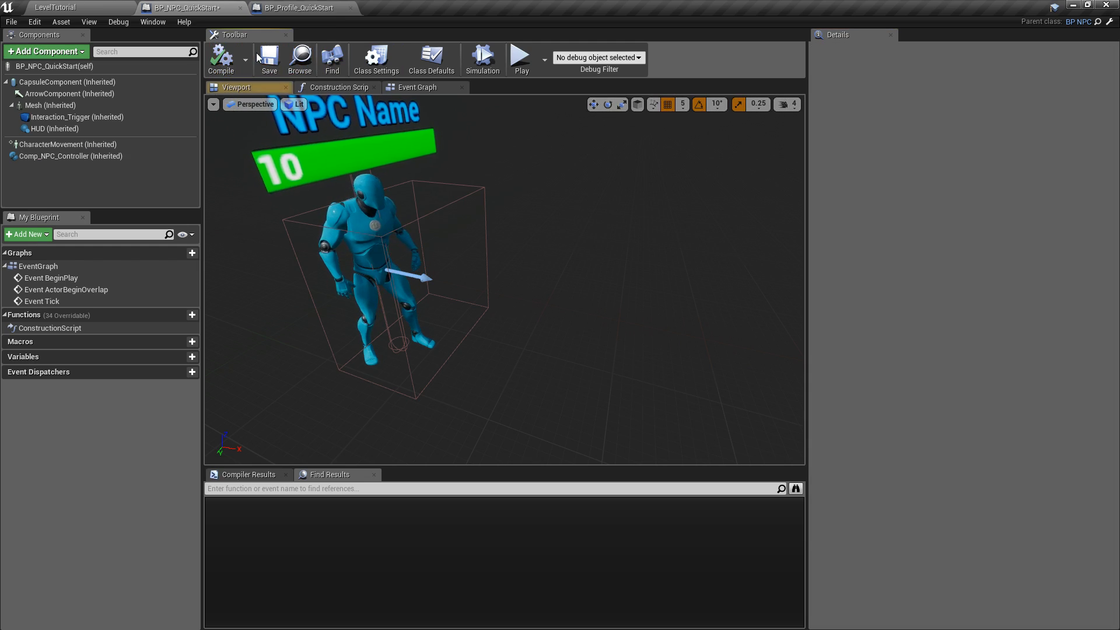
Play LevelTutorial and run the player character into the building to observe the NPC's routine with the debug read-out
click(86, 5)
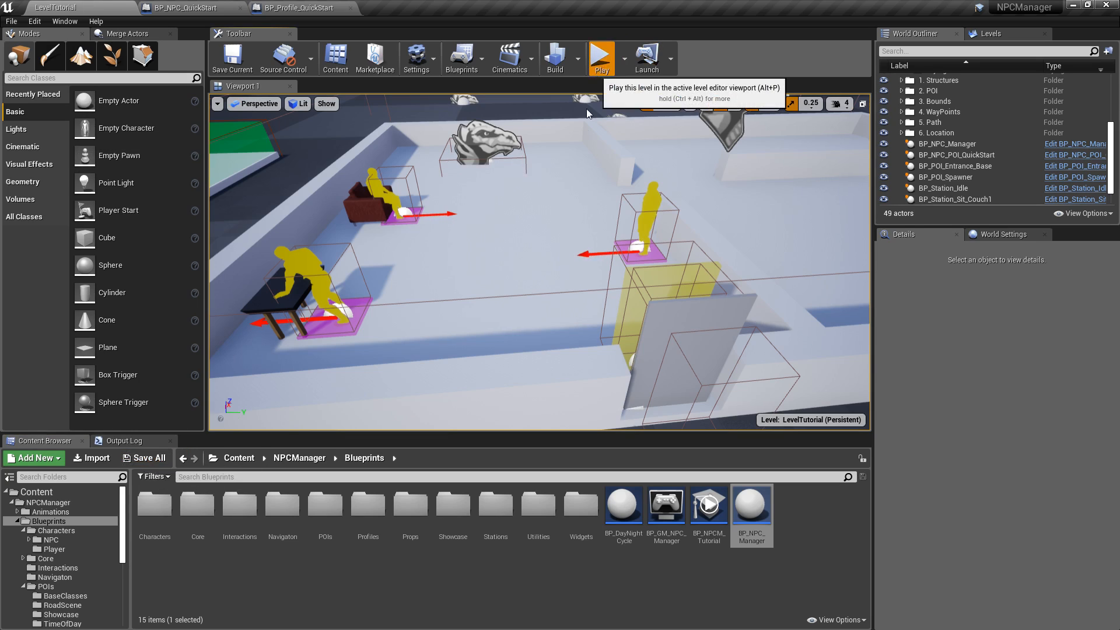
click(601, 58)
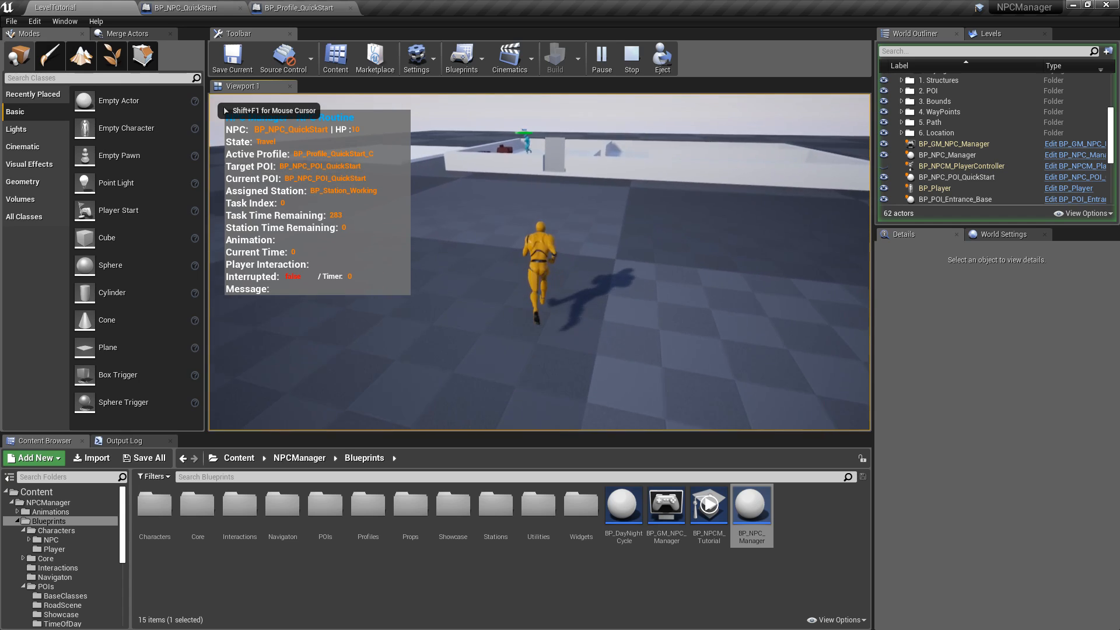
key(w)
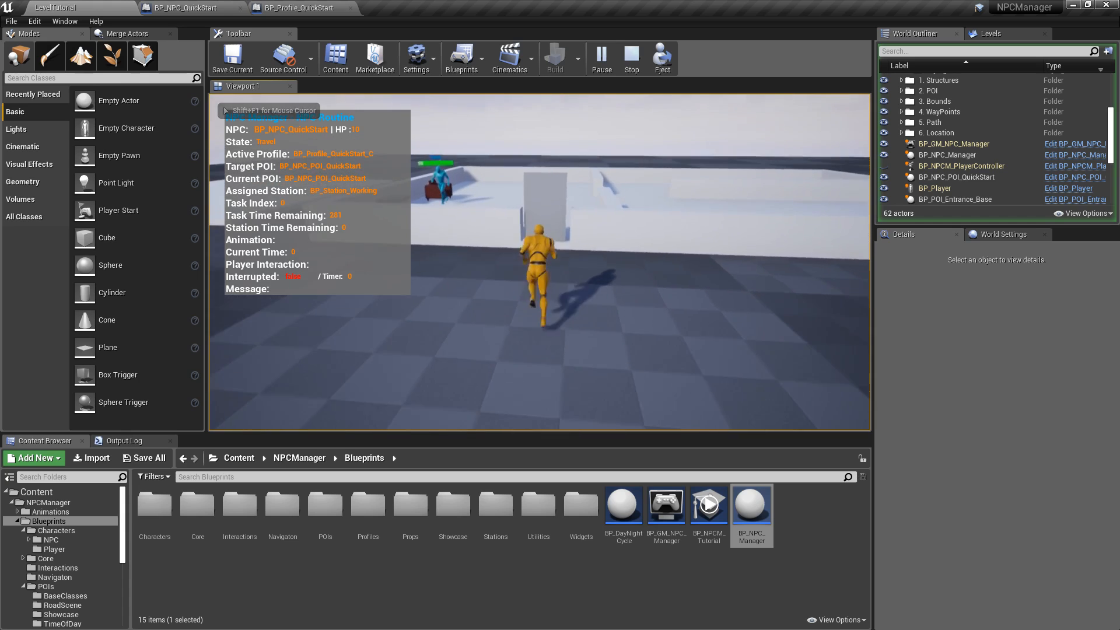
key(w)
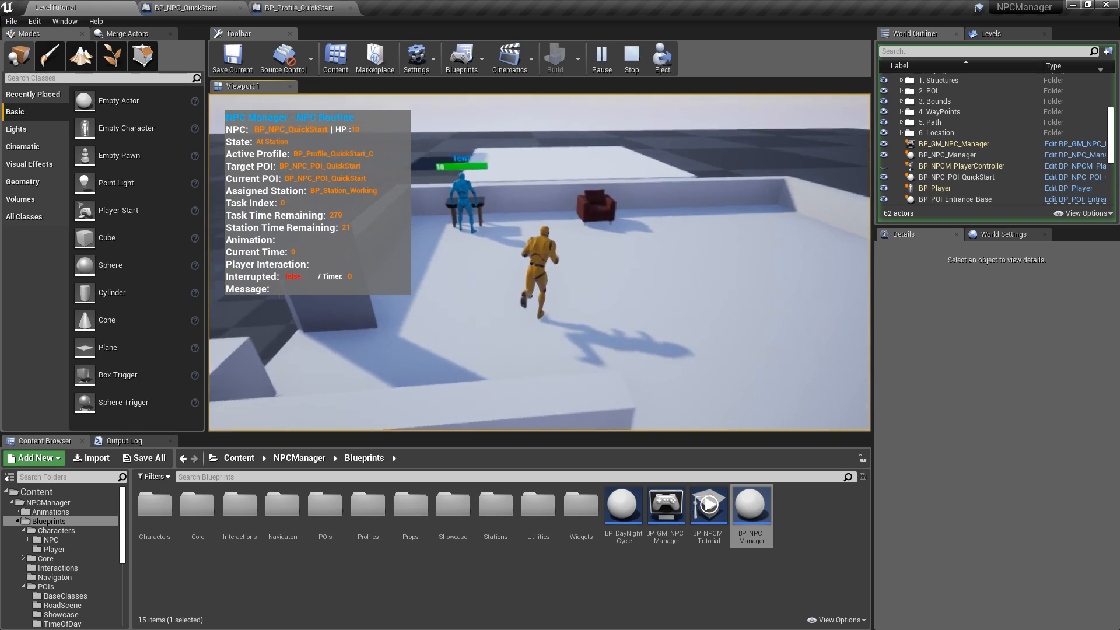
key(w)
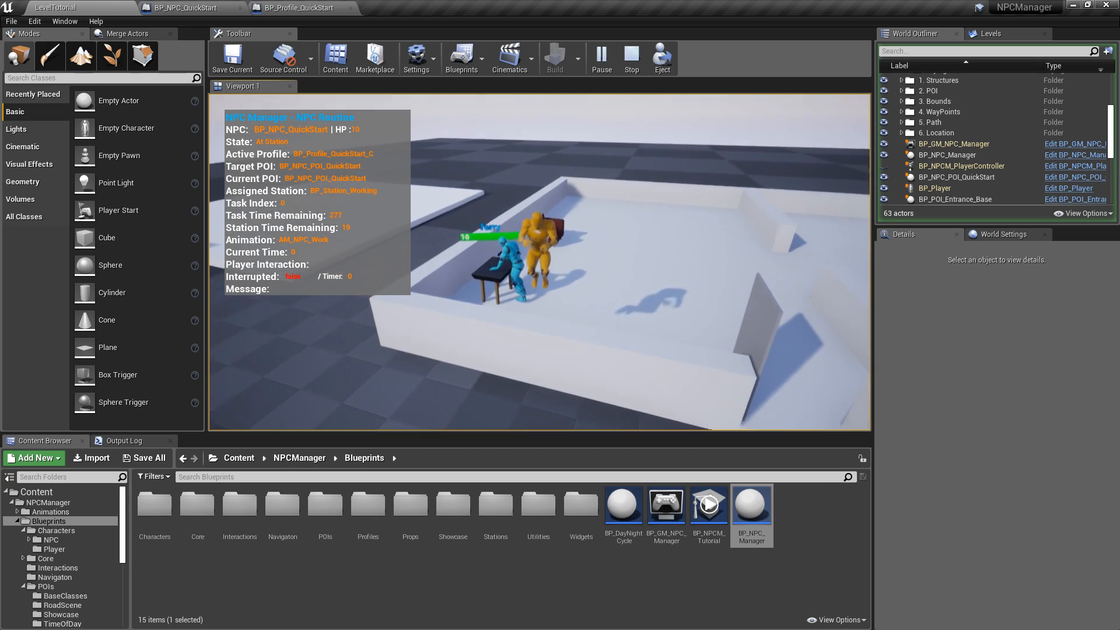
key(s)
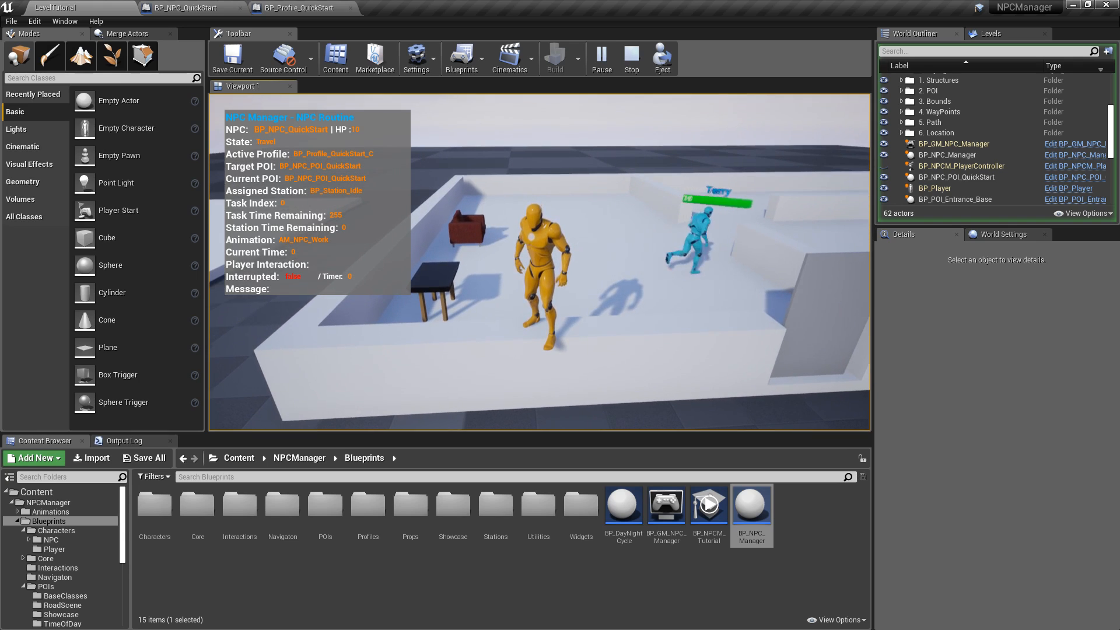
Walk up to the NPC on the couch, inspect it in first-person view, and end the play session
key(shift+F1)
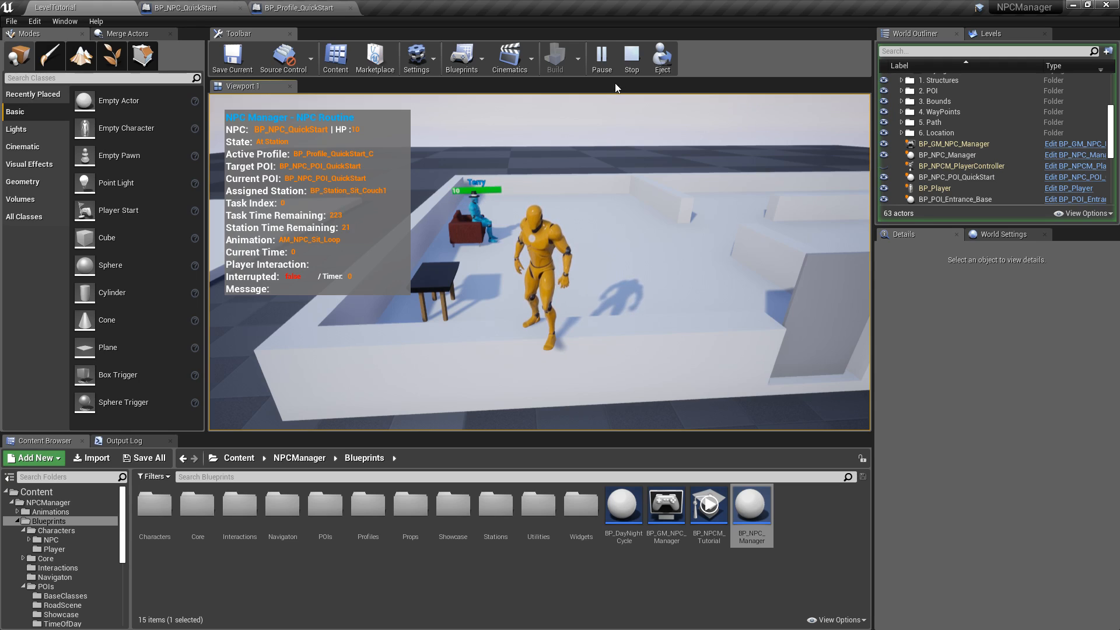
click(606, 175)
key(w)
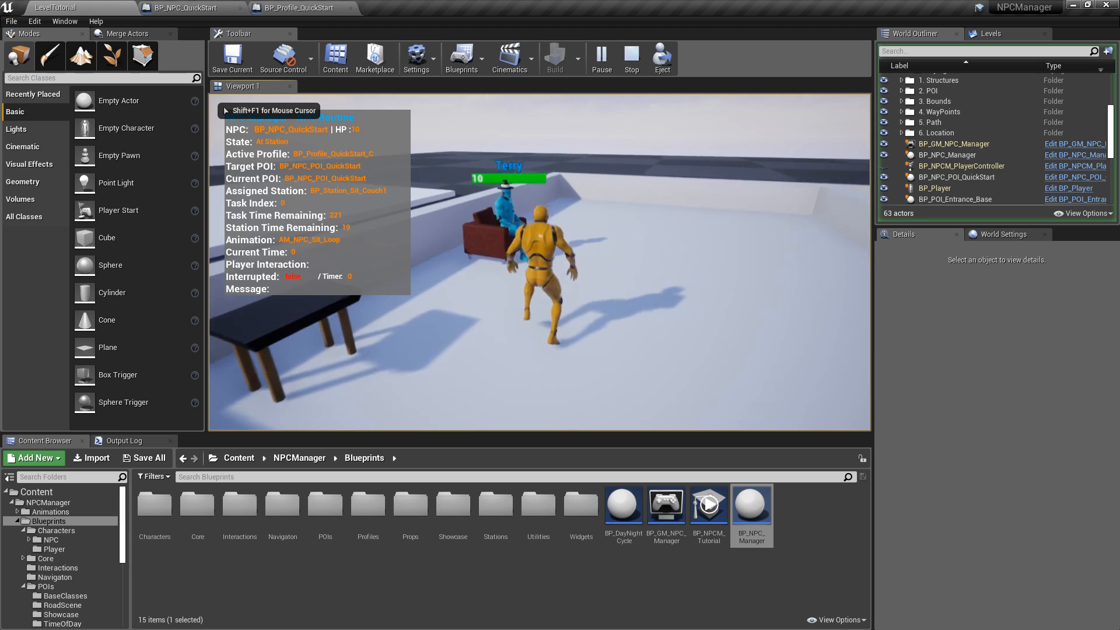
key(d)
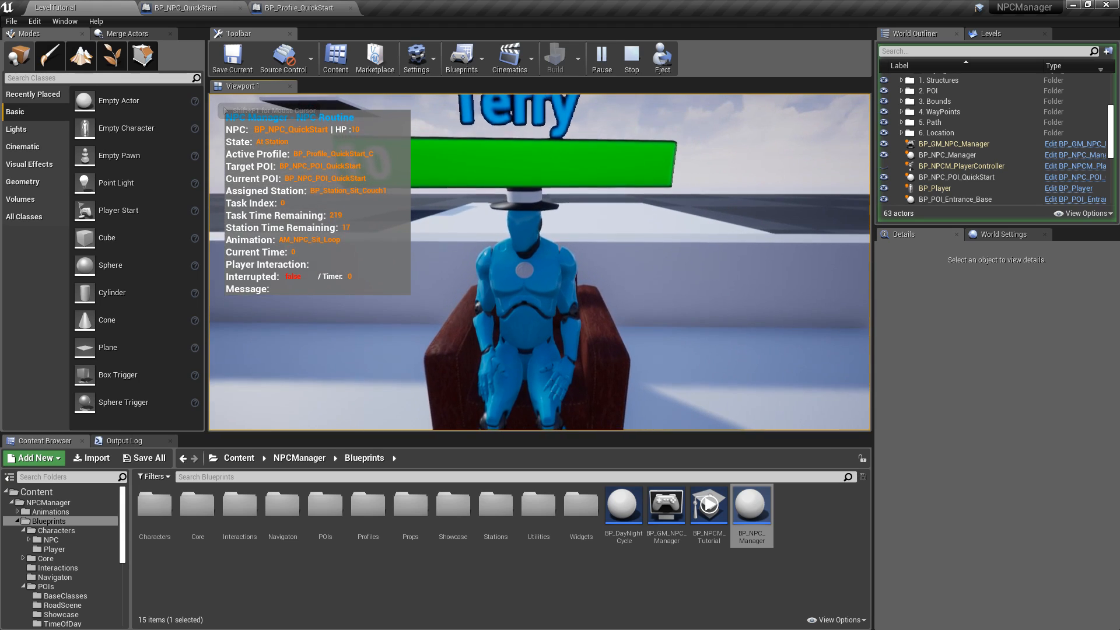
key(s)
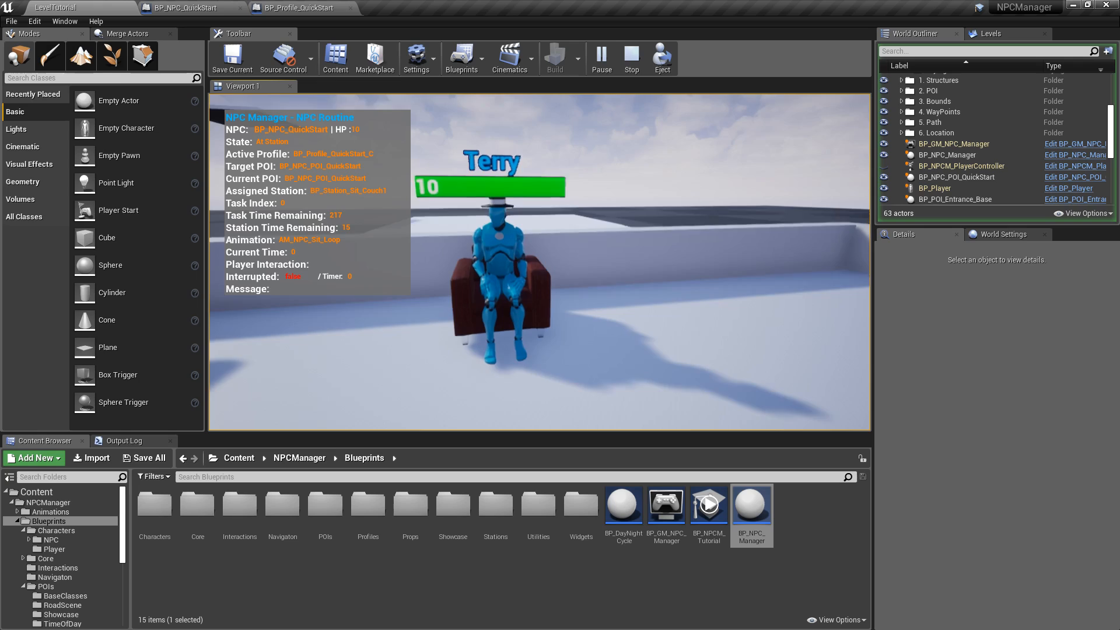
key(a)
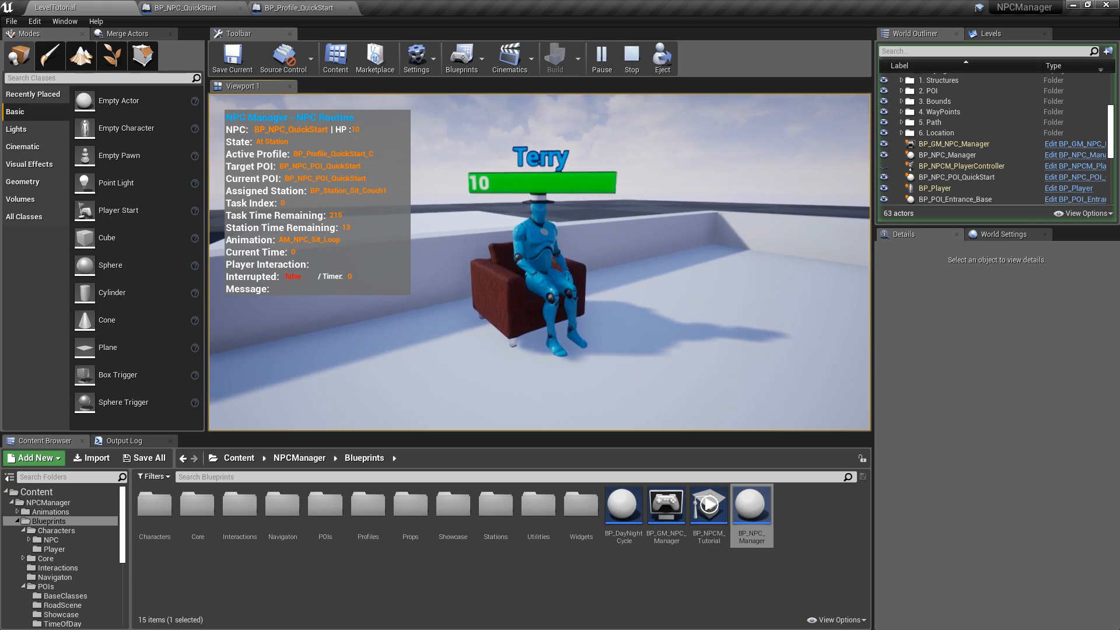
key(v)
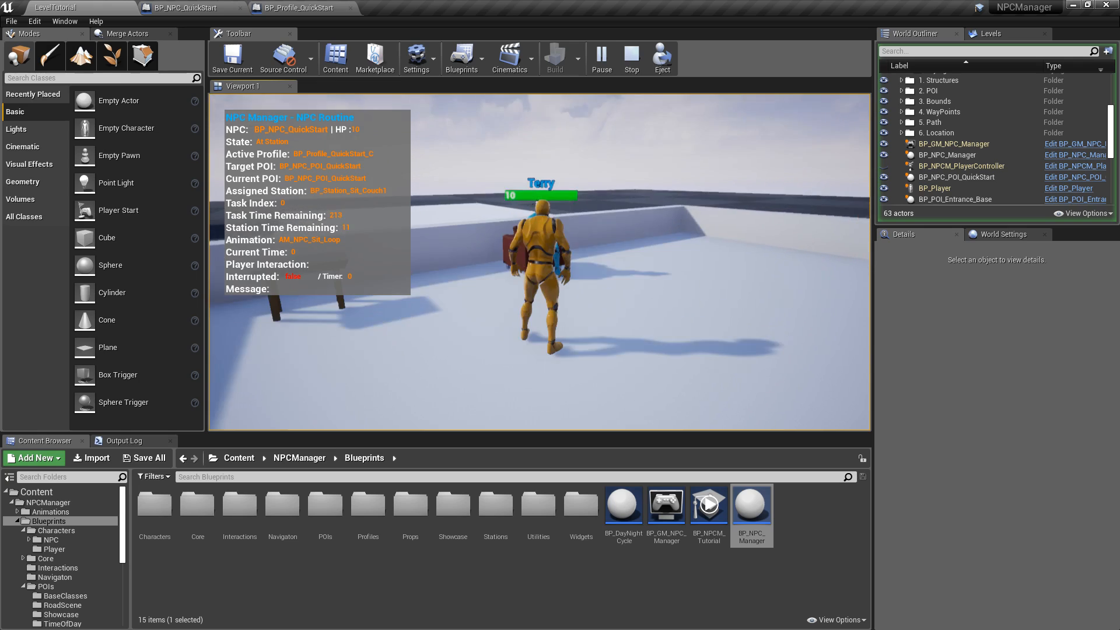
key(Escape)
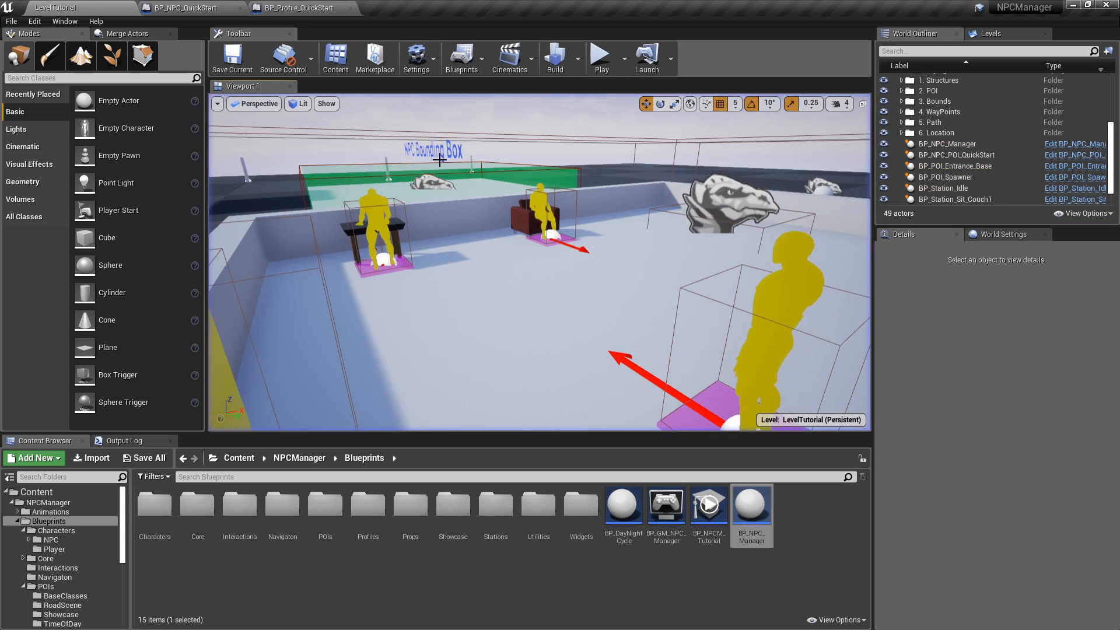
Select the BP_Station_Working actor at the work table and look through its Prop List settings
right_drag(605, 215, 605, 239)
key(e)
right_drag(540, 262, 479, 236)
mouse_move(531, 172)
right_down()
mouse_move(560, 177)
mouse_move(510, 165)
mouse_move(513, 179)
right_up()
key(w)
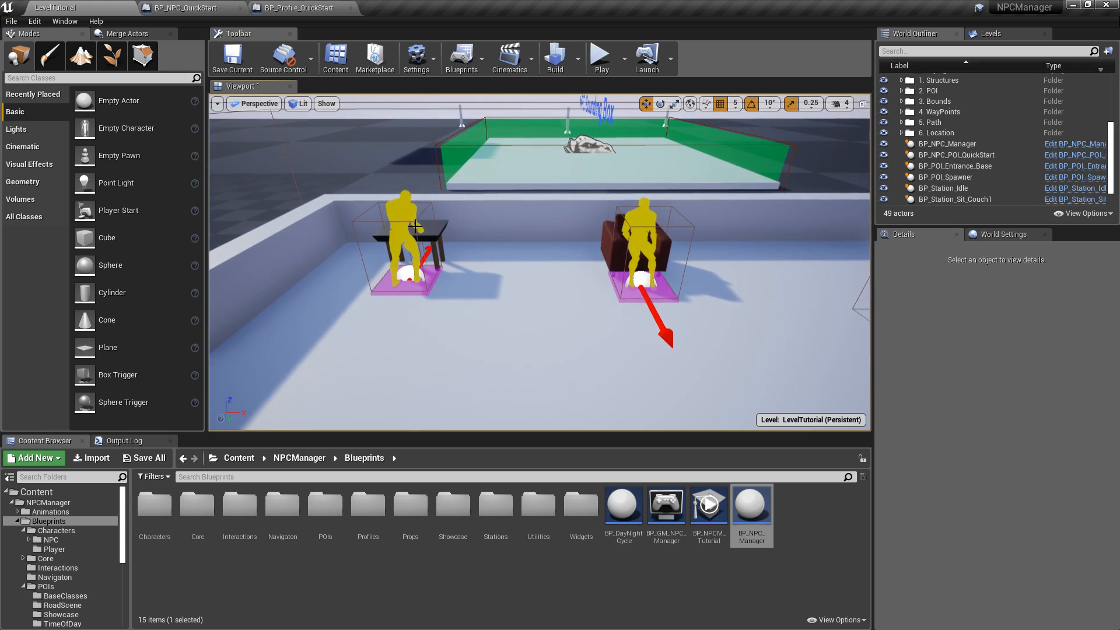
click(415, 226)
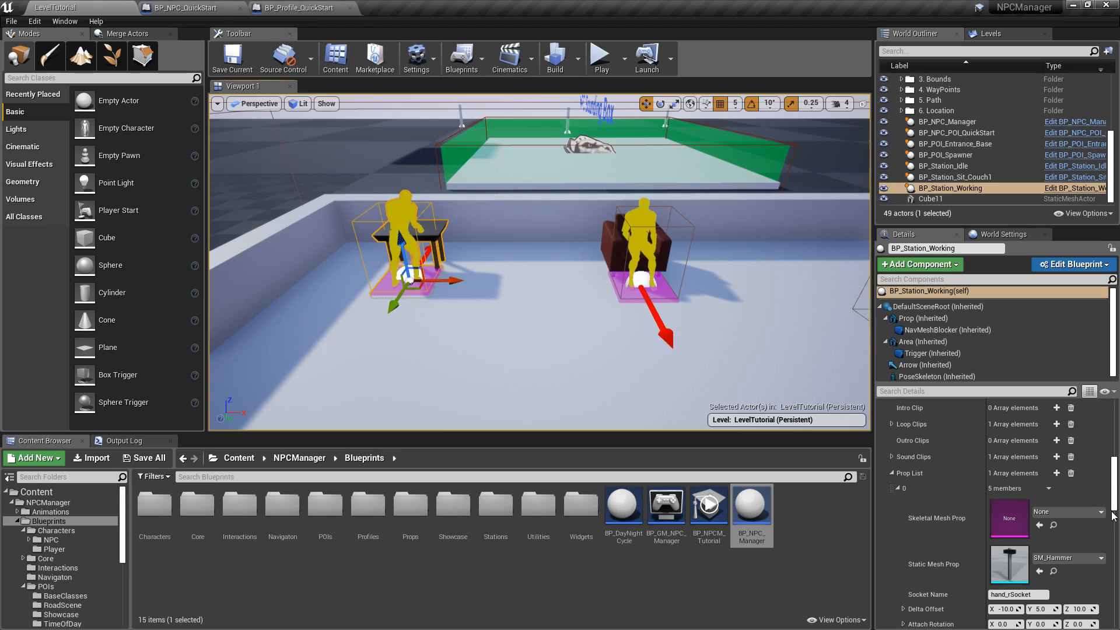
Disable Area Hidden and Pose Hidden in the General Settings of BP_Station_Working
drag(1117, 500, 1114, 441)
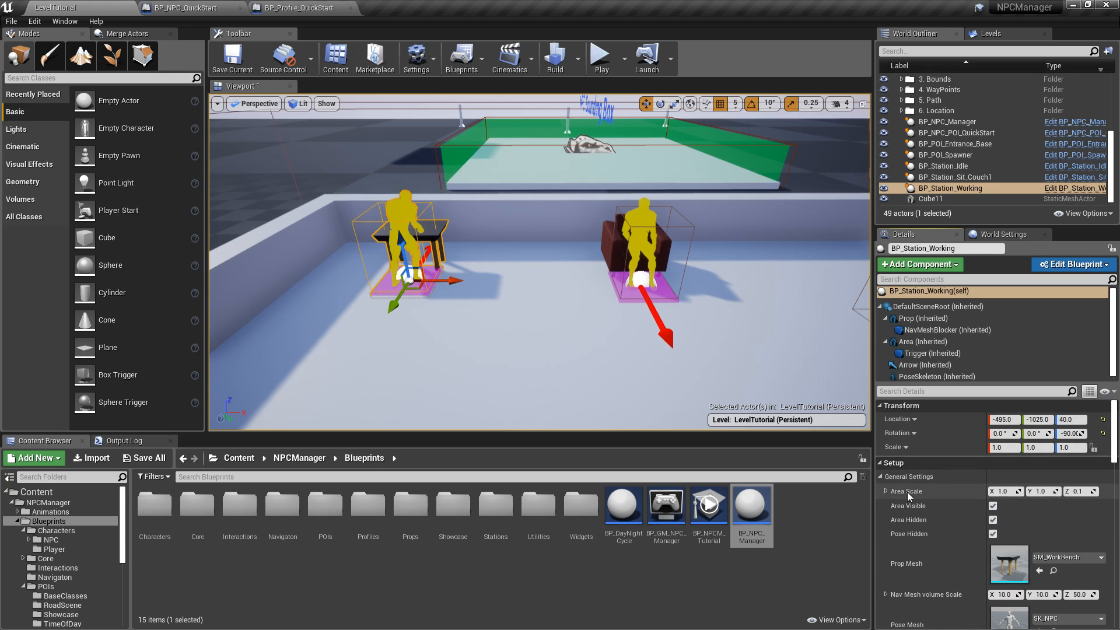
click(880, 490)
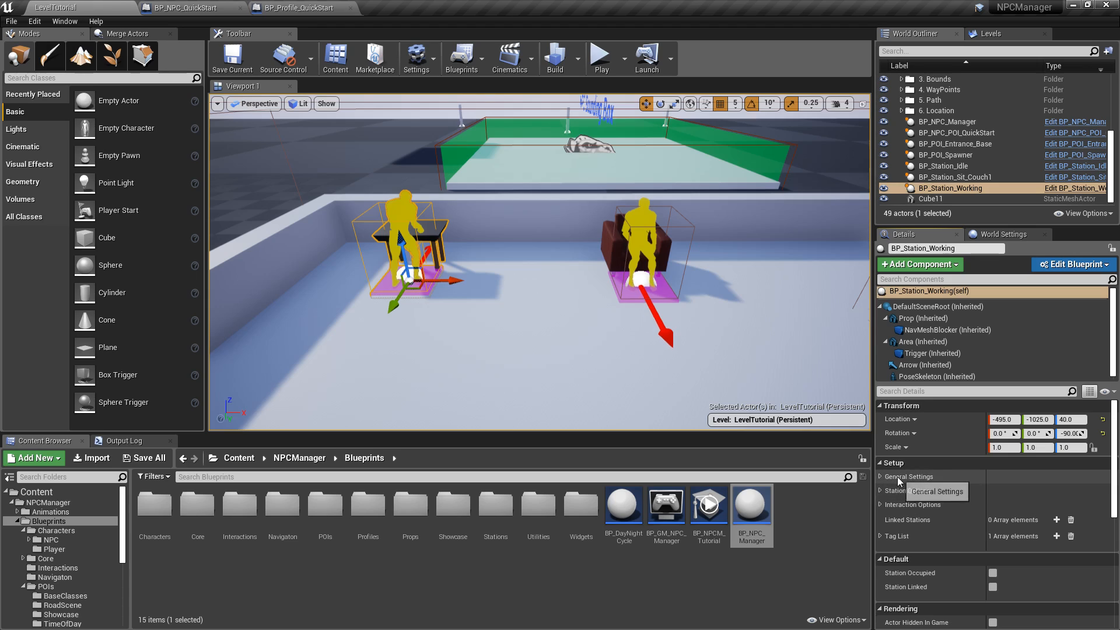
click(892, 480)
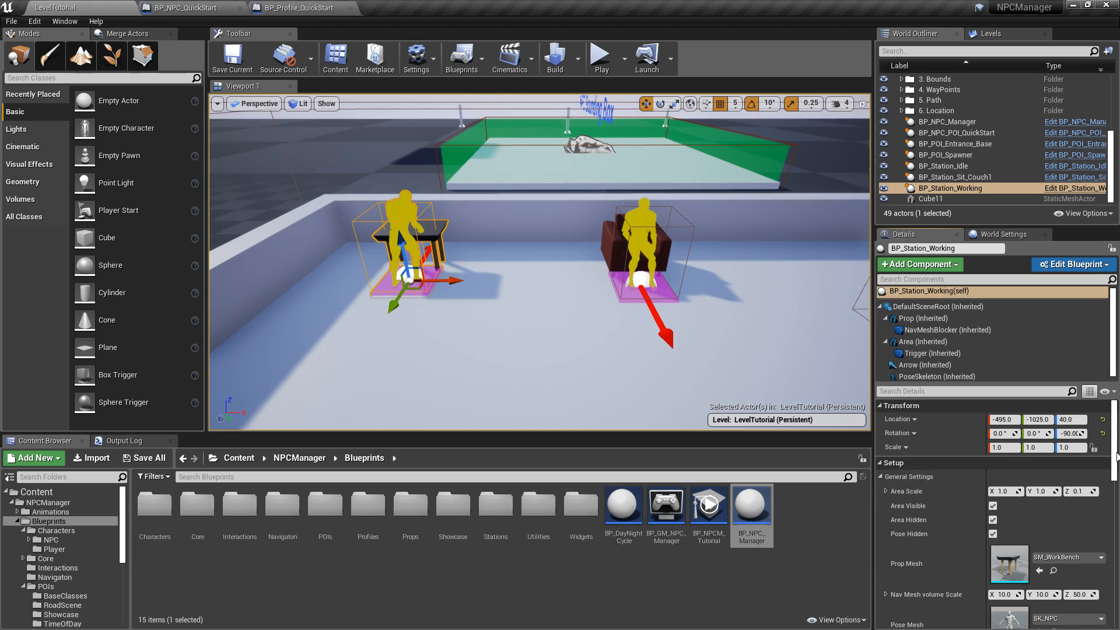
drag(1115, 458, 1115, 476)
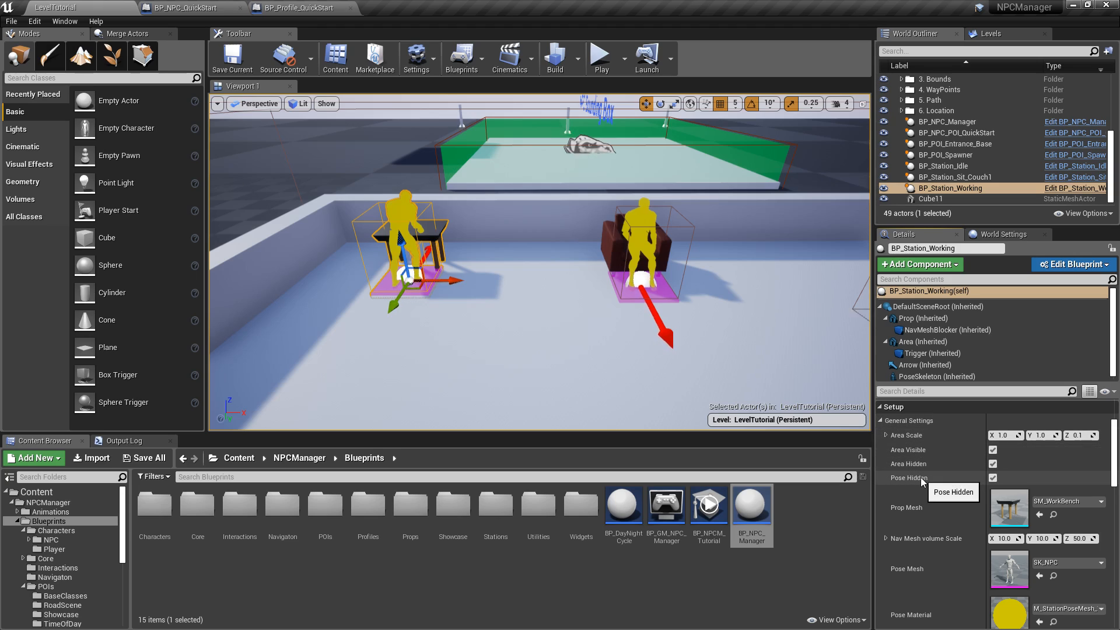
click(993, 463)
click(993, 477)
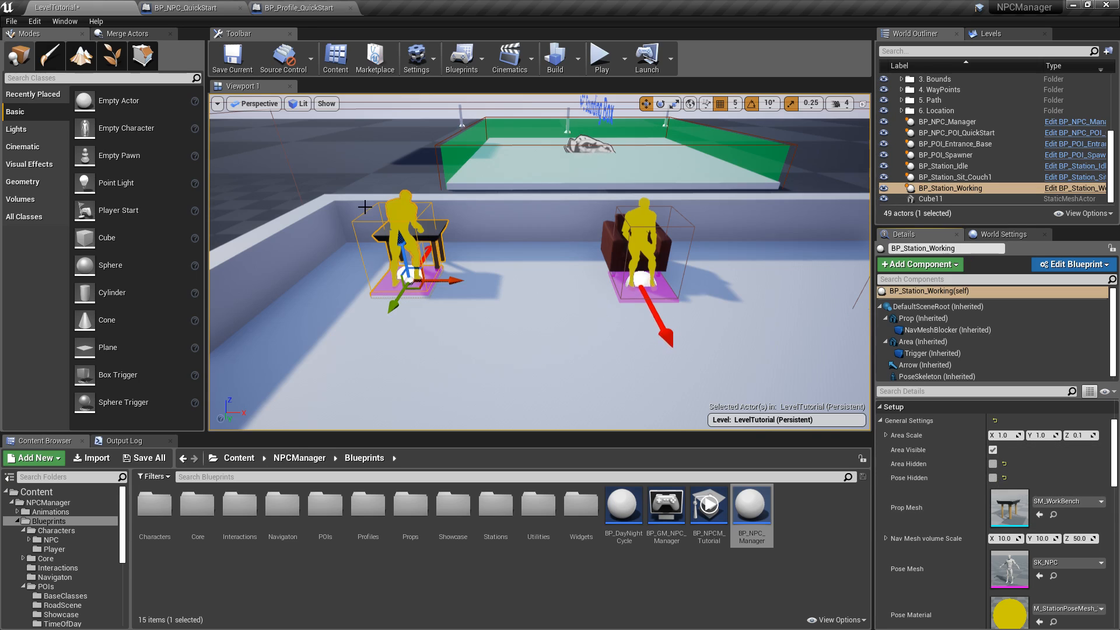
Display the navigation mesh in the viewport and view the work table station up close
key(a)
right_drag(563, 216, 683, 231)
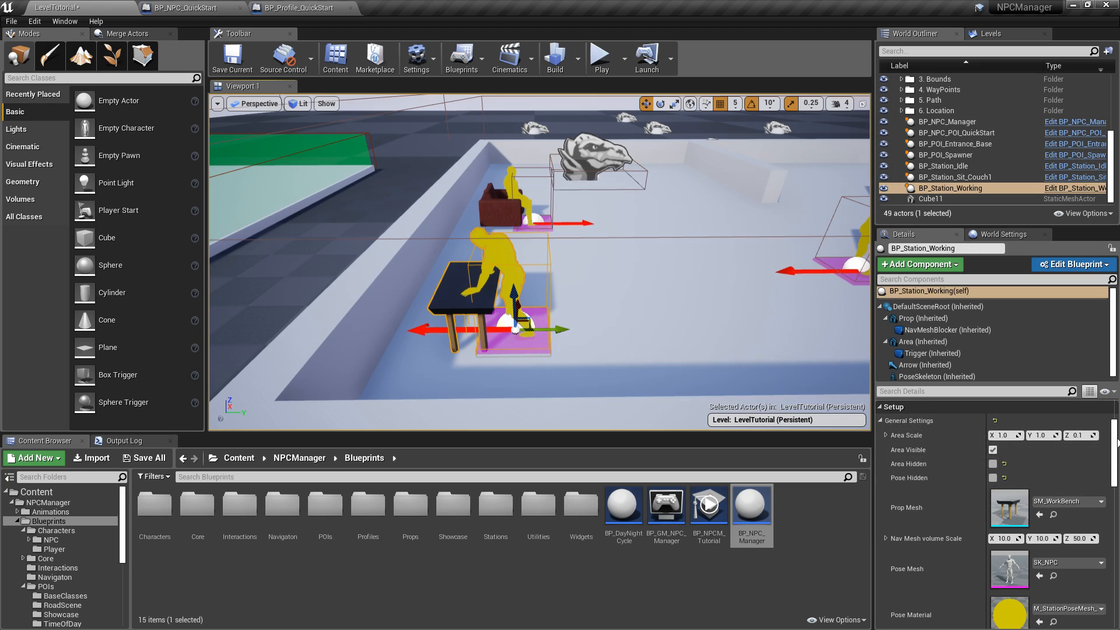
drag(1116, 441, 1118, 458)
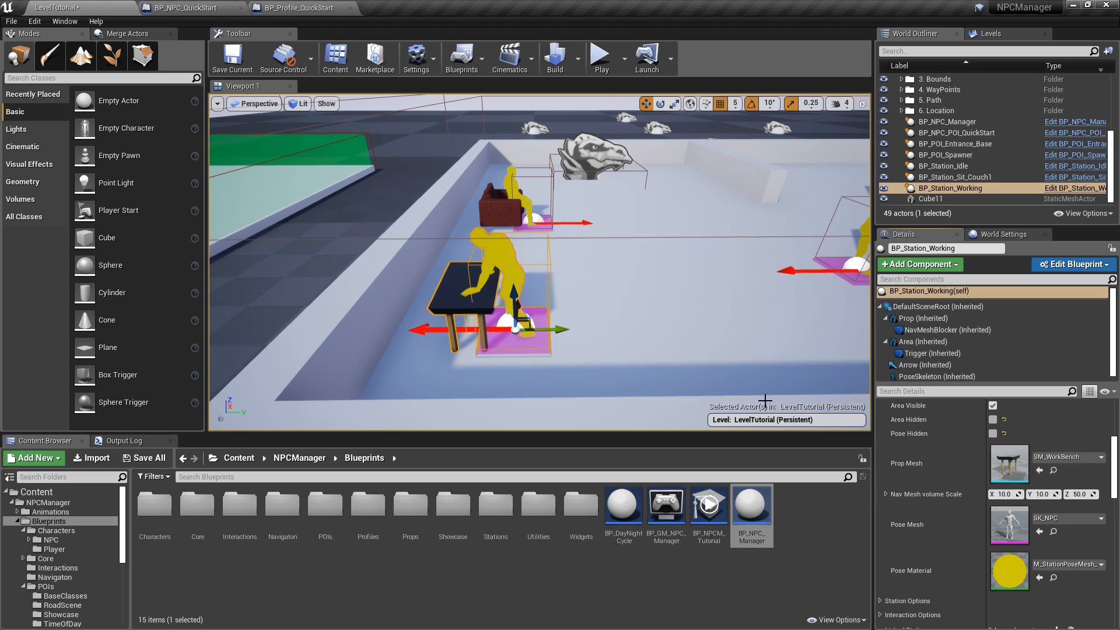
mouse_move(554, 229)
right_down()
mouse_move(550, 240)
mouse_move(648, 248)
mouse_move(560, 242)
right_up()
key(p)
key(w)
key(s)
key(d)
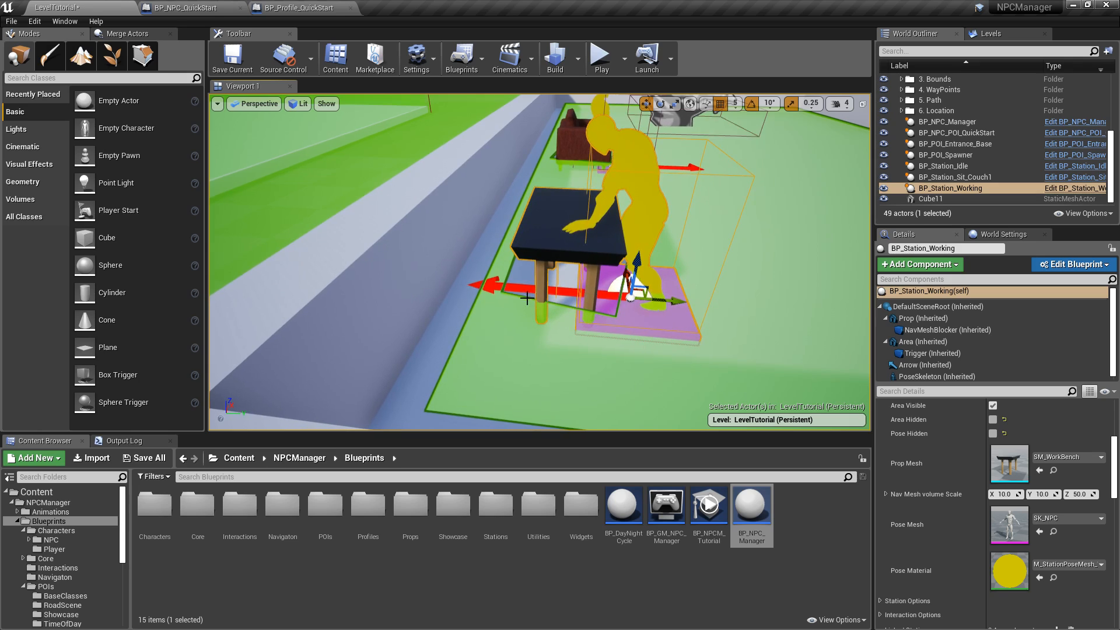
Examine the navigation mesh cut-out around the work table from several angles, and hide the navigation mesh
right_drag(613, 289, 602, 212)
key(w)
key(s)
key(w)
key(s)
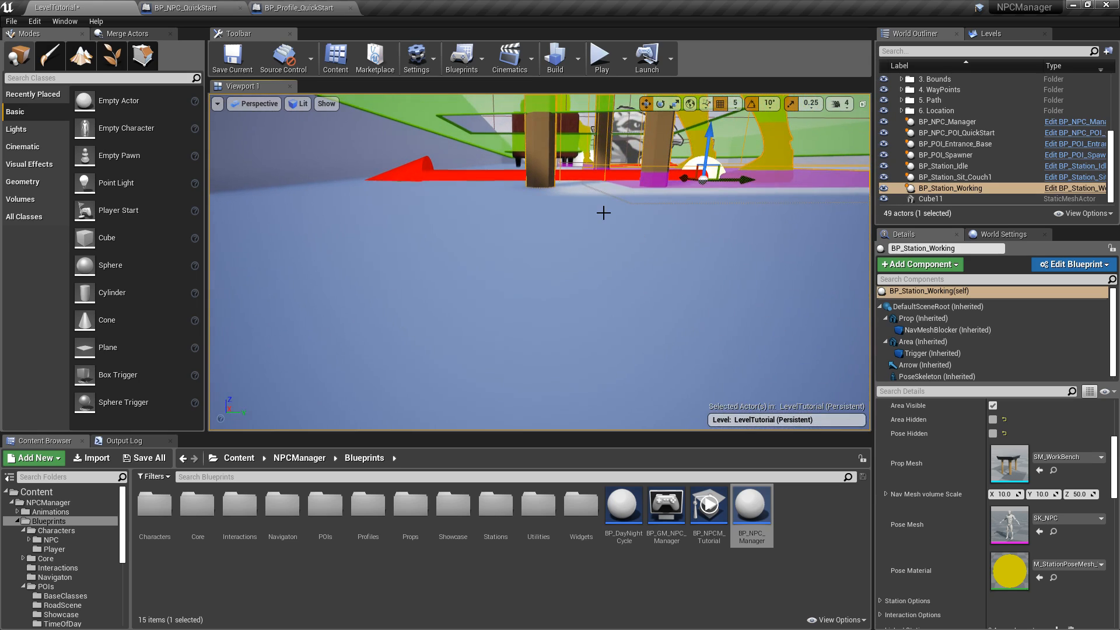
key(s)
right_drag(560, 143, 623, 199)
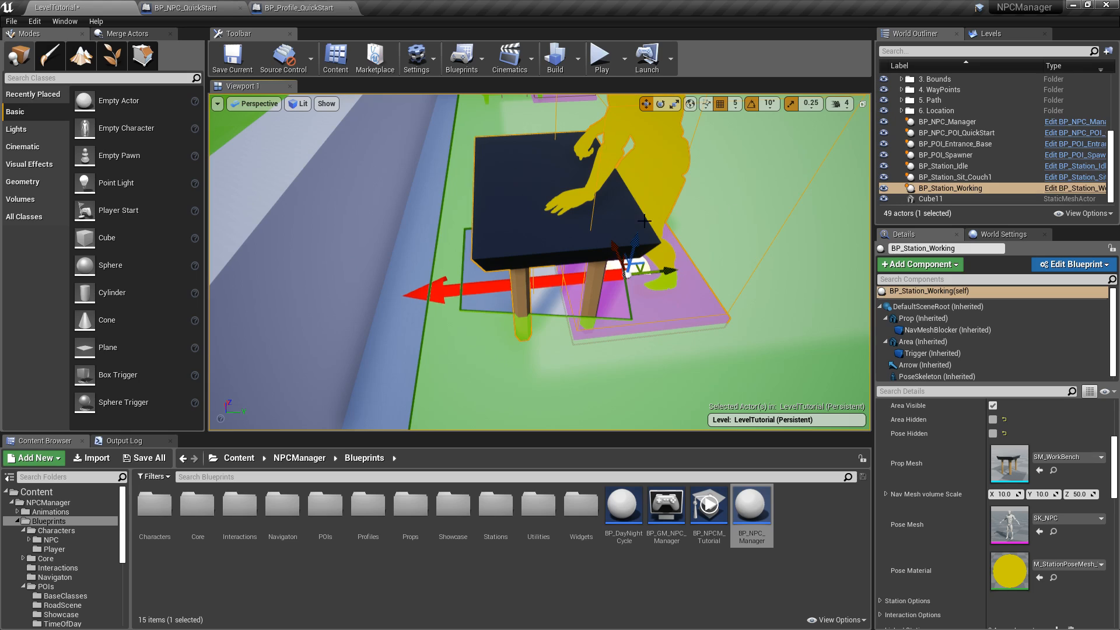
scroll(644, 220, down, 6)
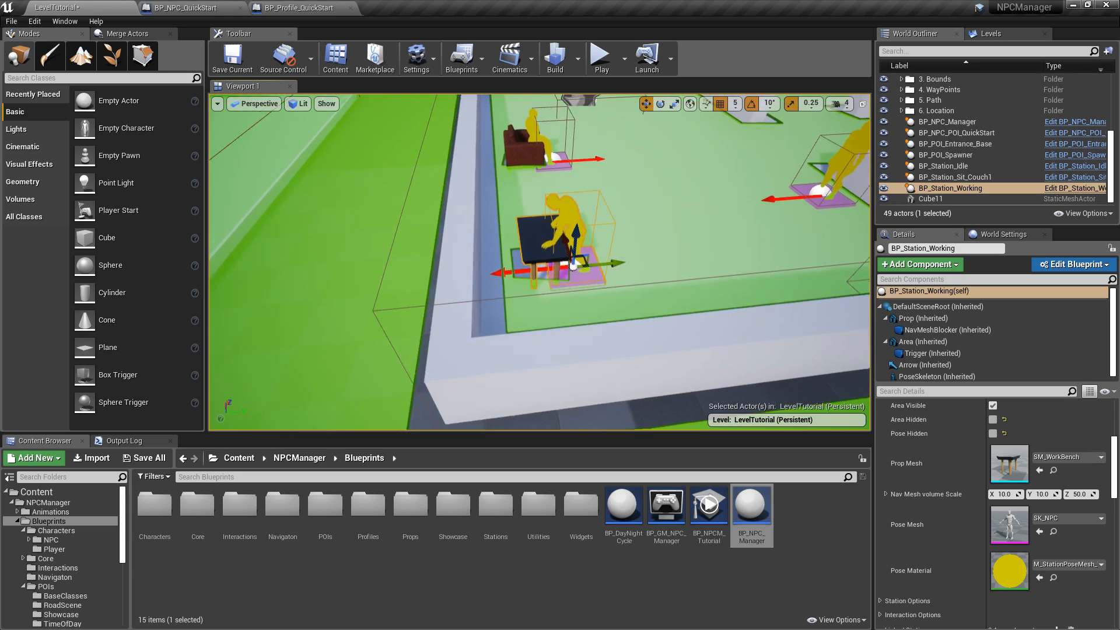
click(994, 433)
scroll(675, 268, down, 3)
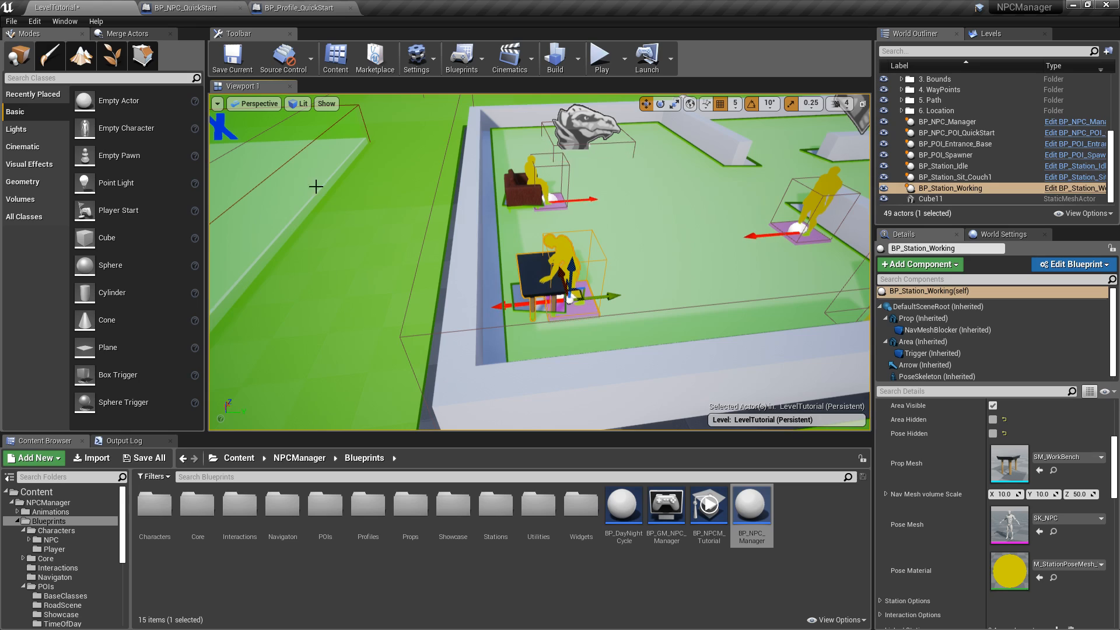
scroll(699, 249, down, 3)
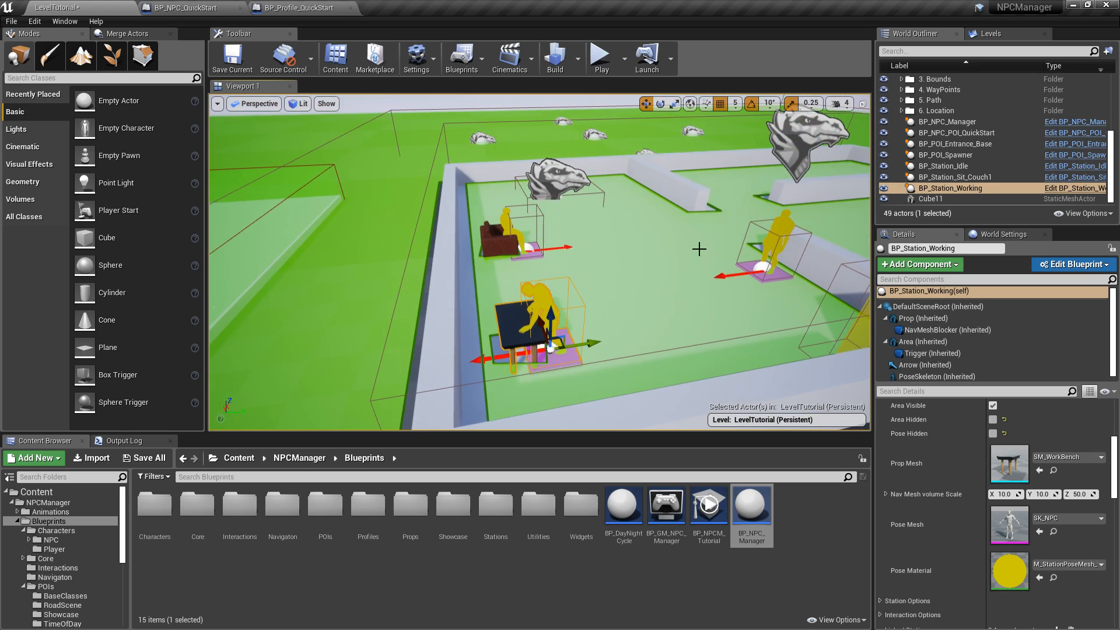
key(p)
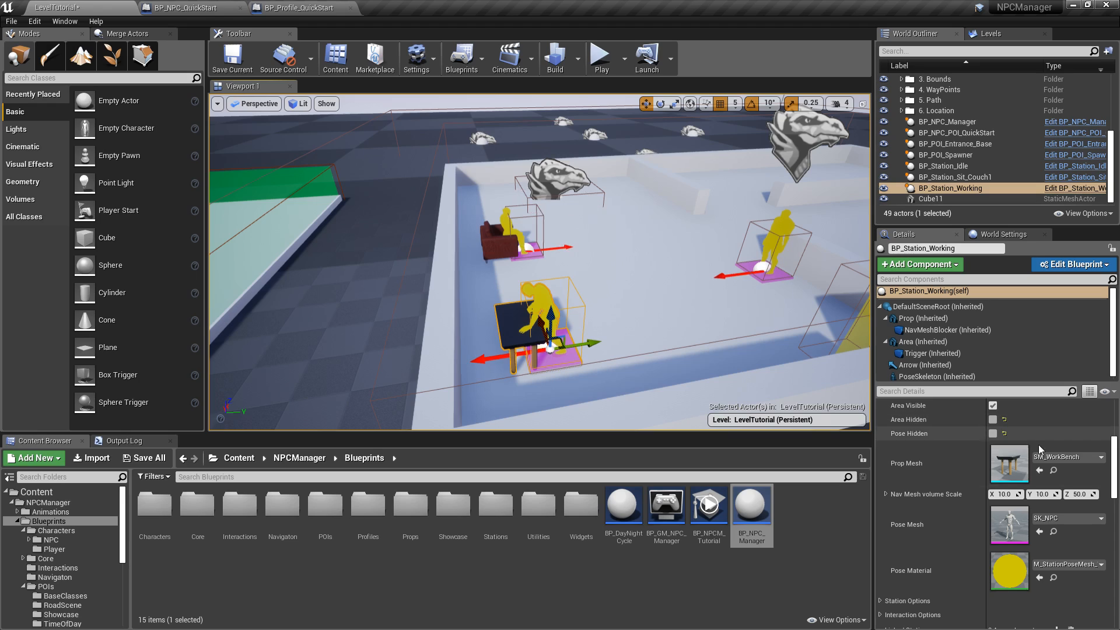
Review the Pose Mesh and Pose Material of BP_Station_Working, and collapse its General Settings
scroll(1118, 483, down, 3)
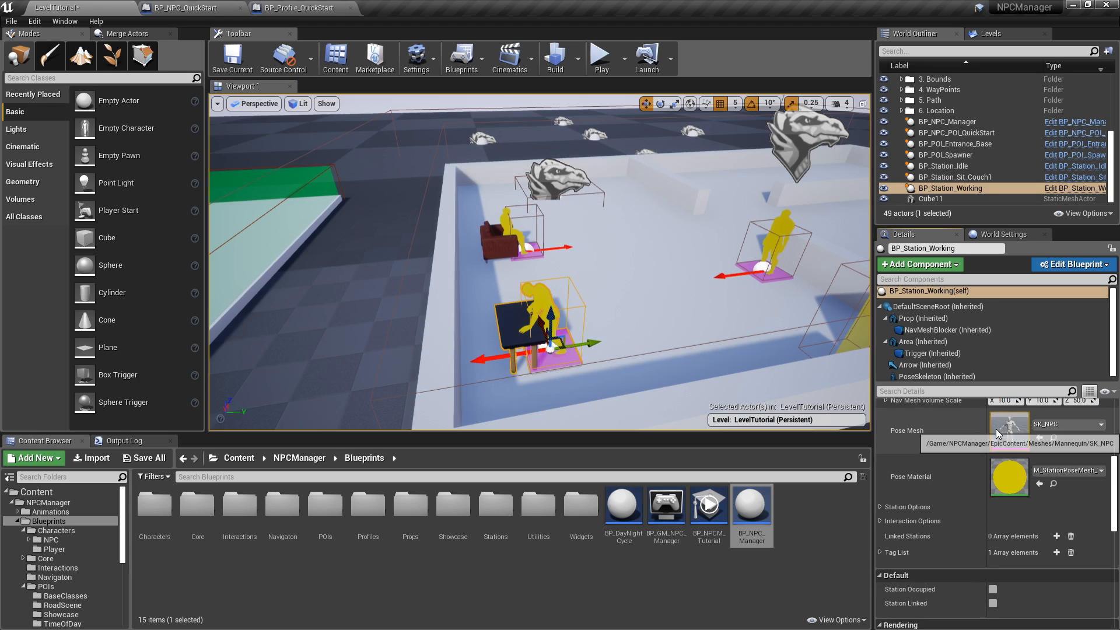
scroll(1115, 471, up, 2)
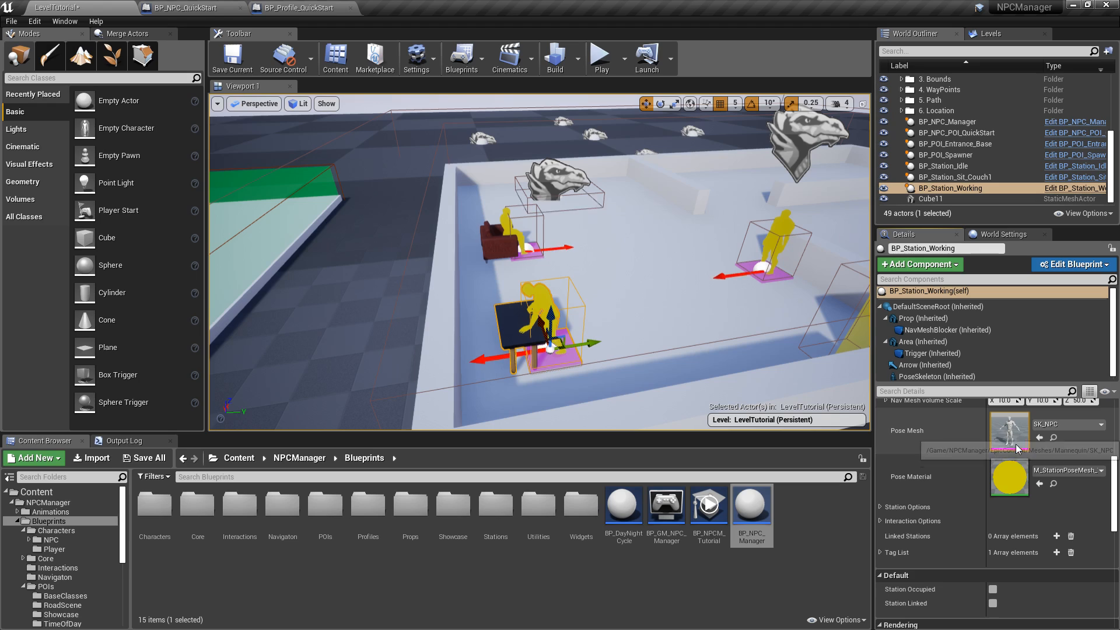
scroll(1116, 472, up, 3)
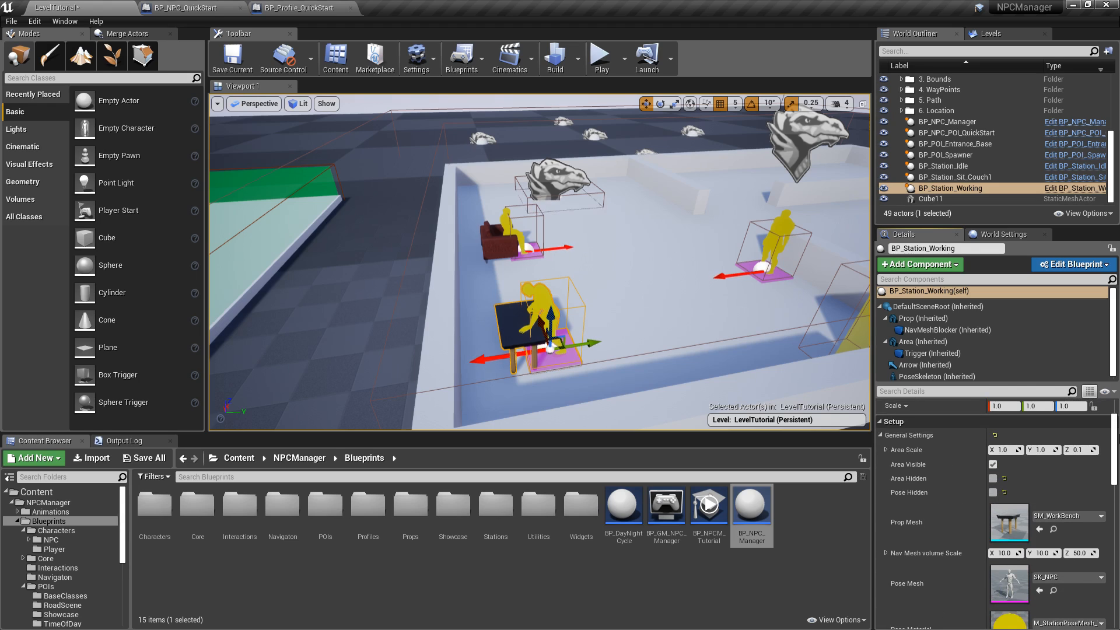
click(880, 435)
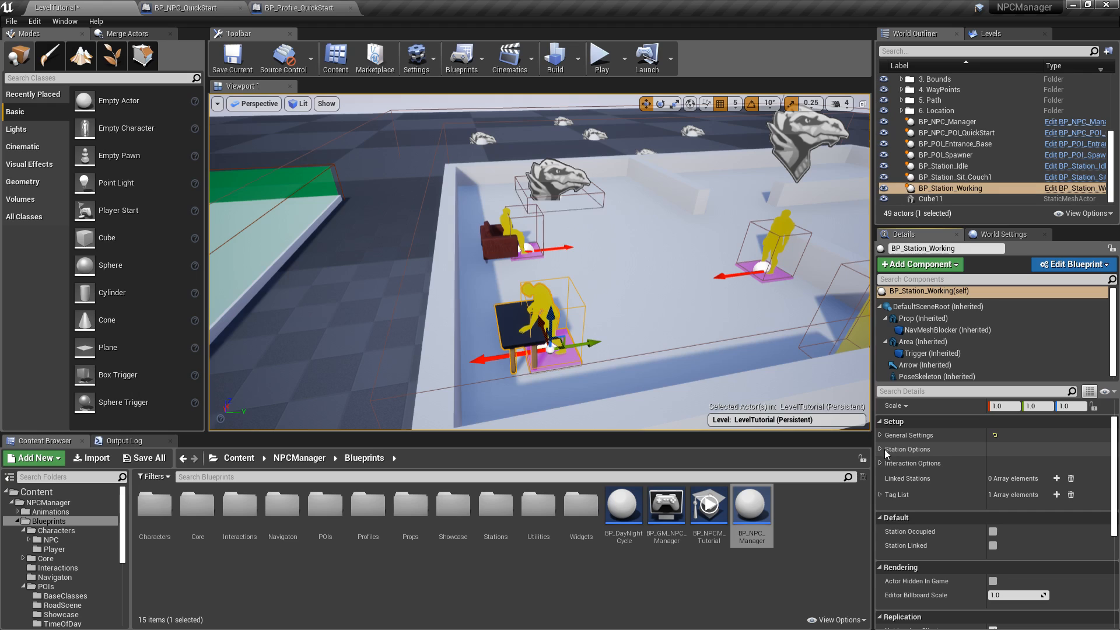
Examine the Station Type and the Regular Animations with their Loop Clips in the work station's Station Options
click(880, 449)
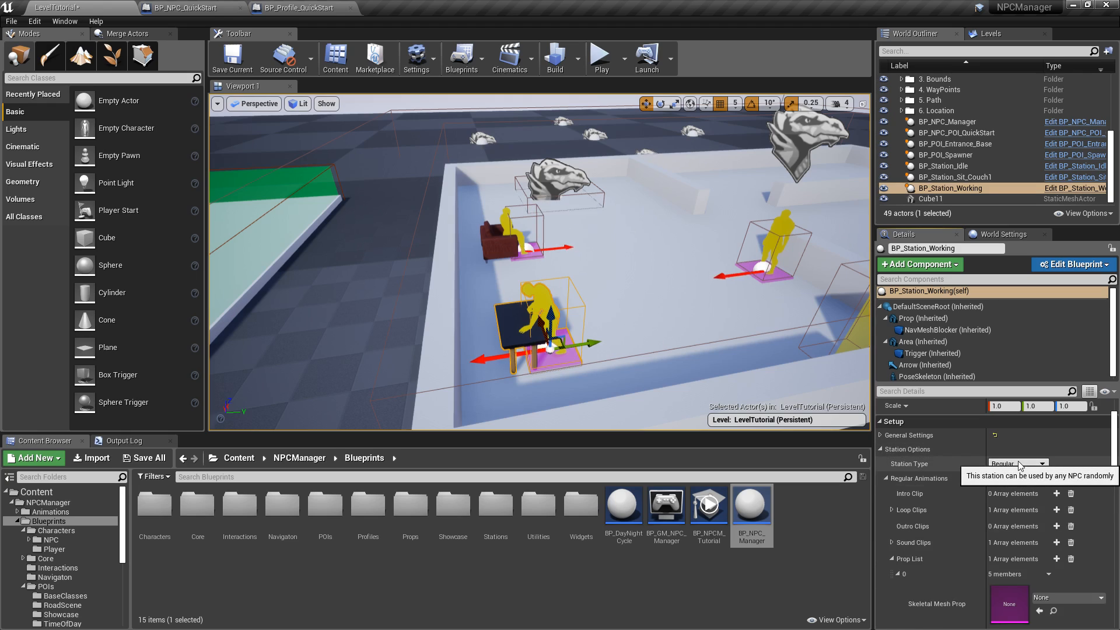
scroll(1116, 436, down, 3)
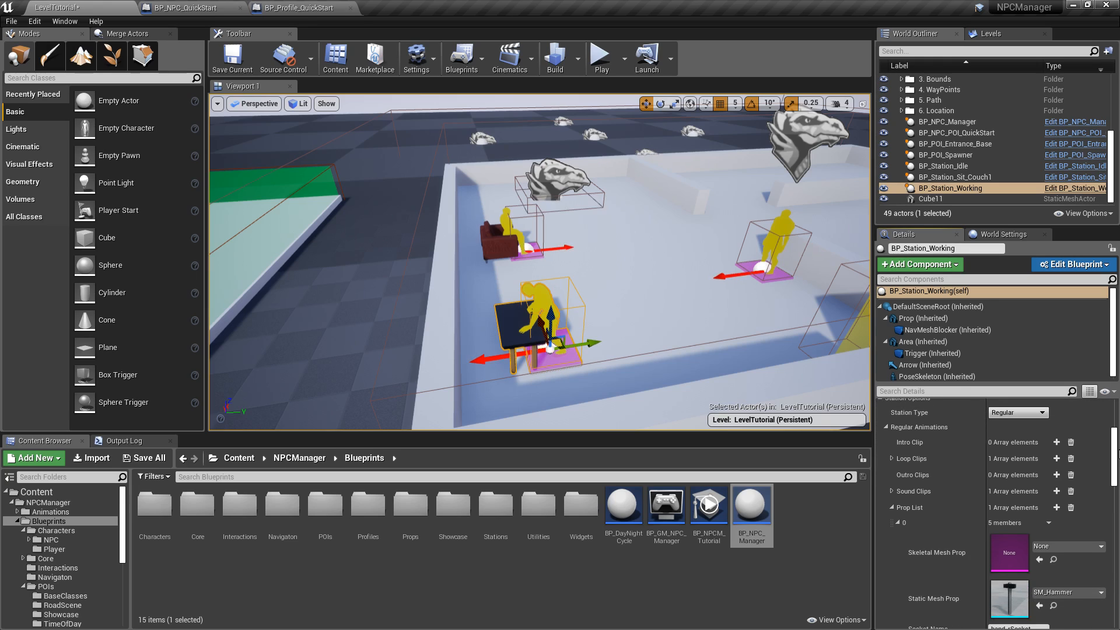
click(886, 428)
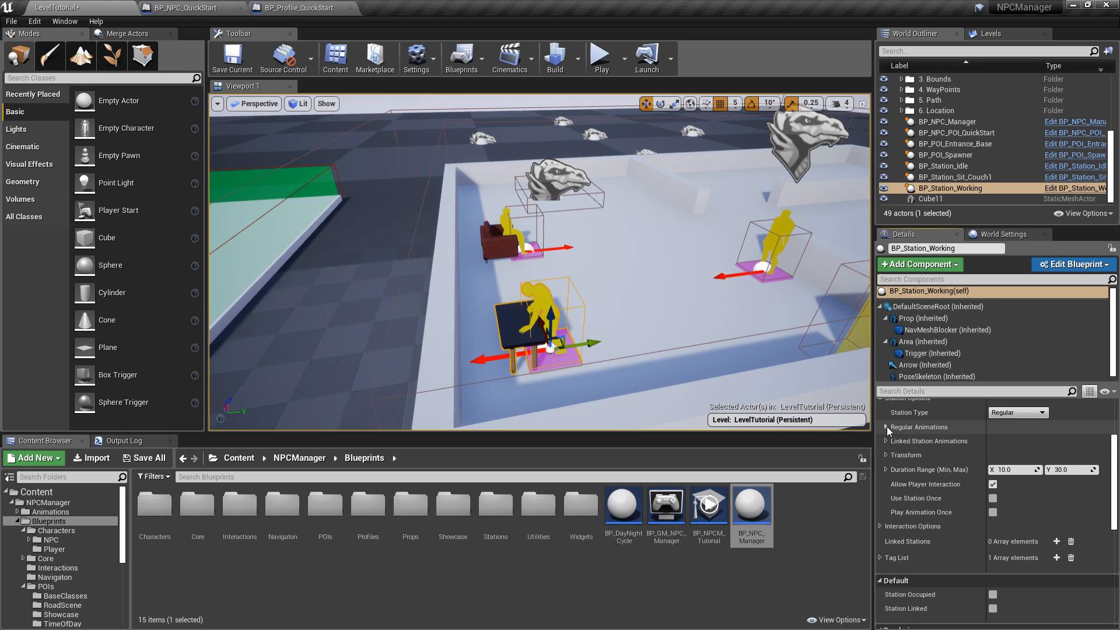
click(886, 426)
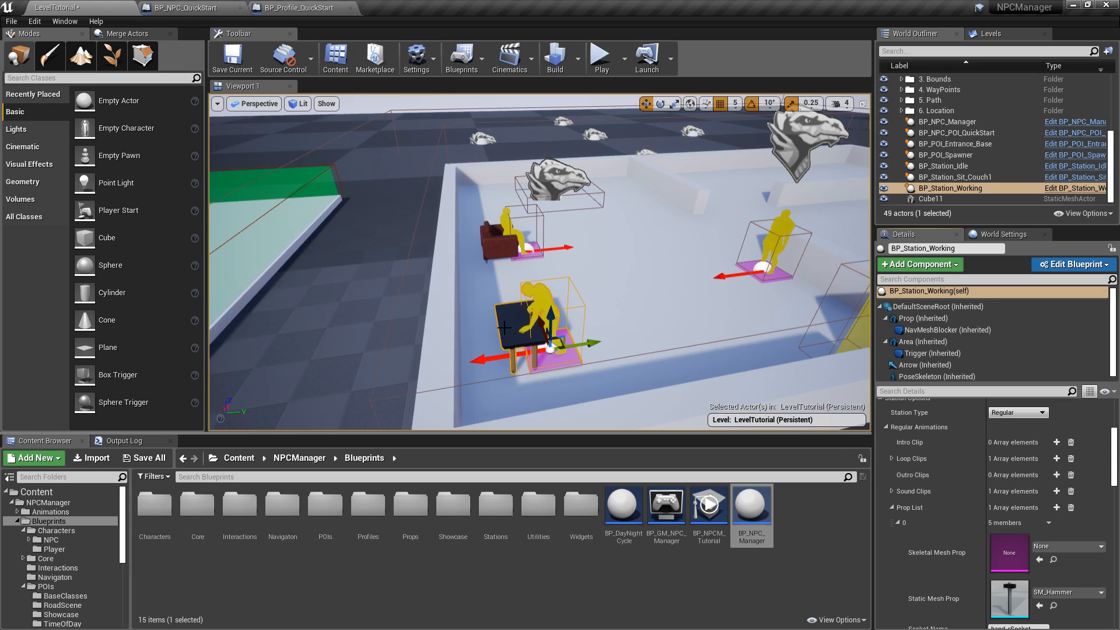
click(891, 459)
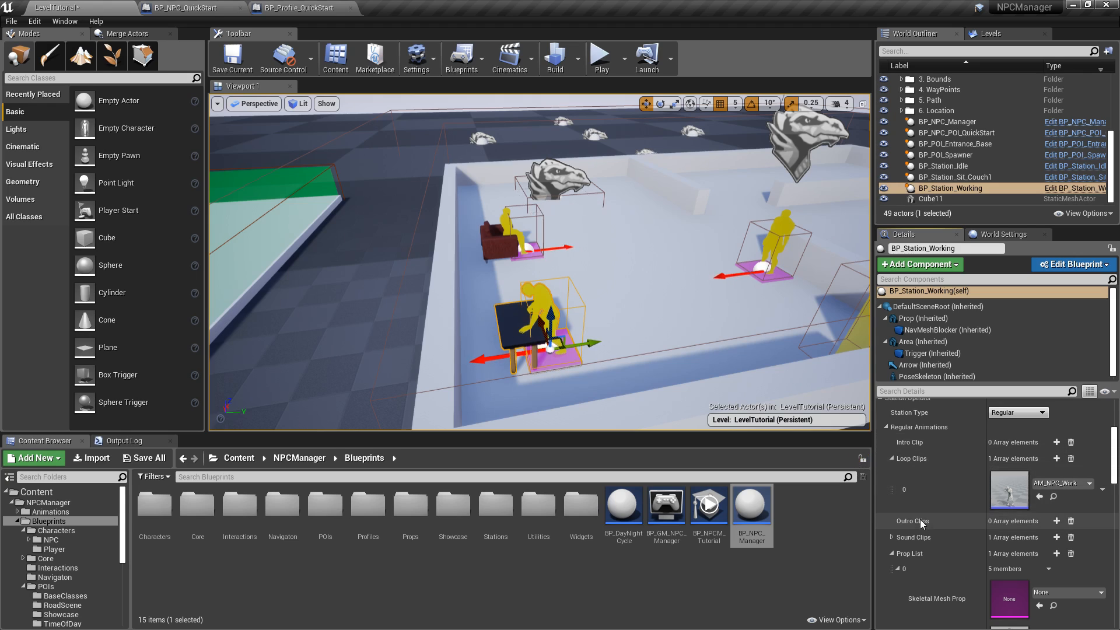
Select the BP_Station_Sit_Couch1 actor and expand Regular Animations within its Station Options
click(507, 240)
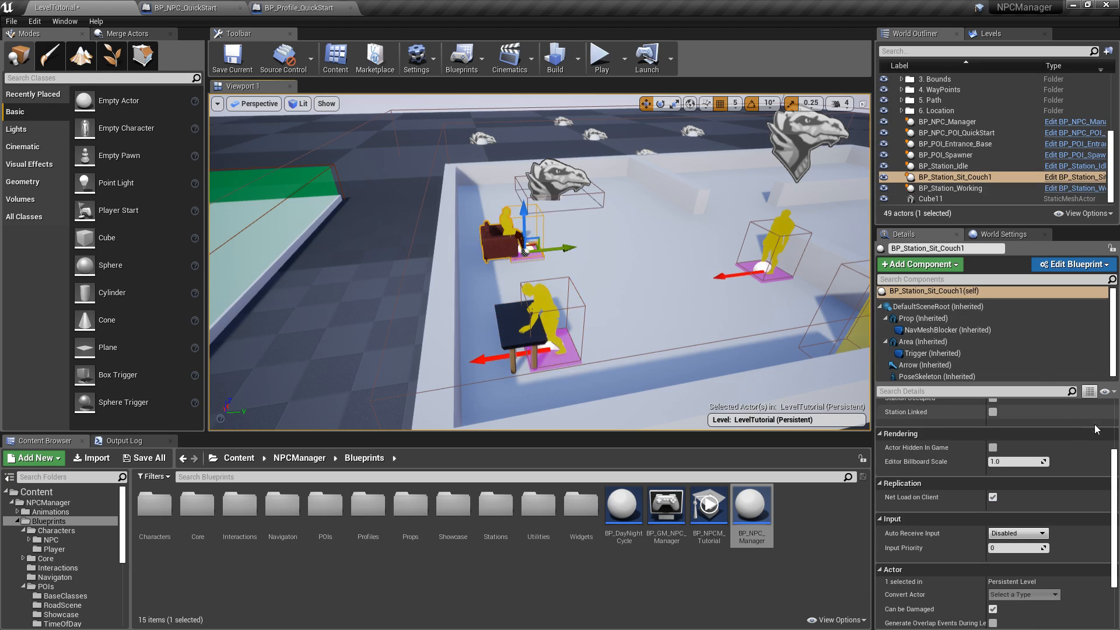
scroll(944, 418, up, 3)
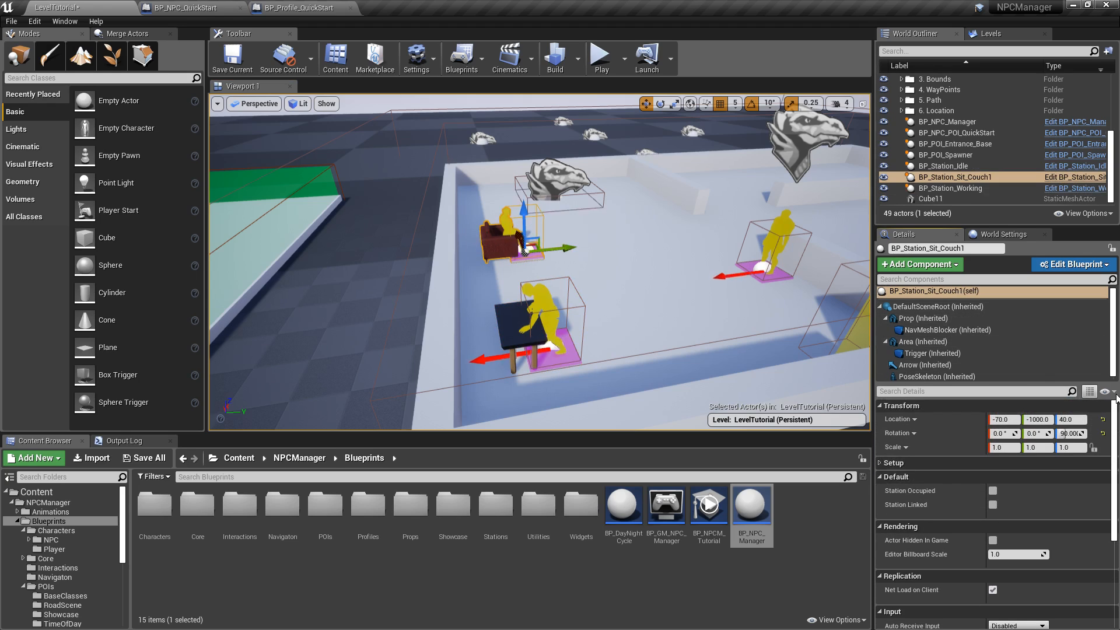
click(880, 461)
click(879, 489)
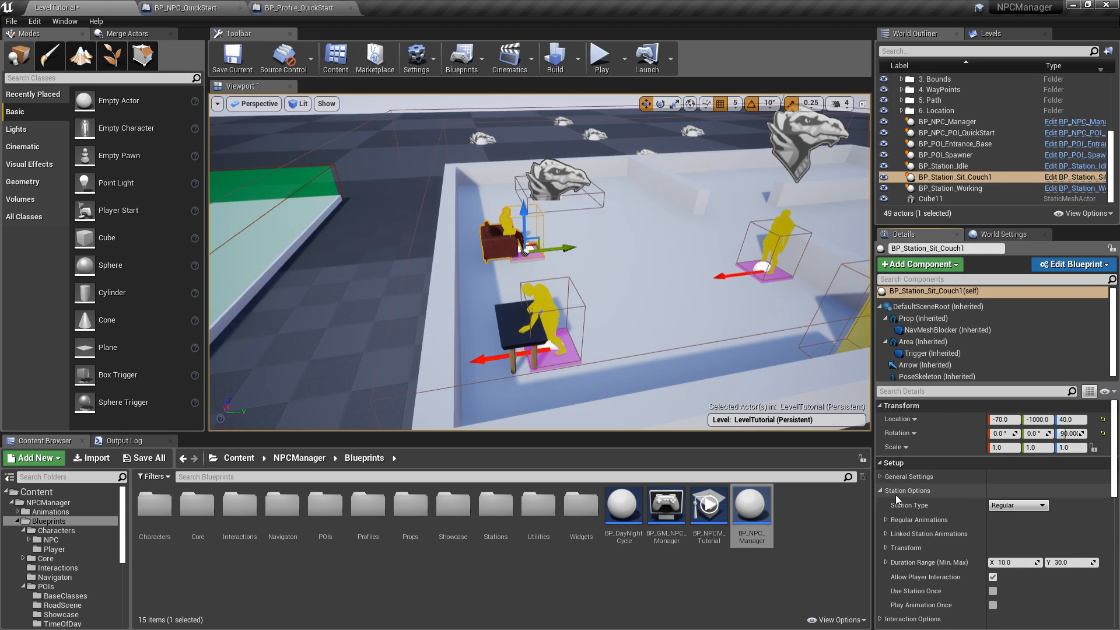
click(888, 519)
scroll(1062, 453, down, 3)
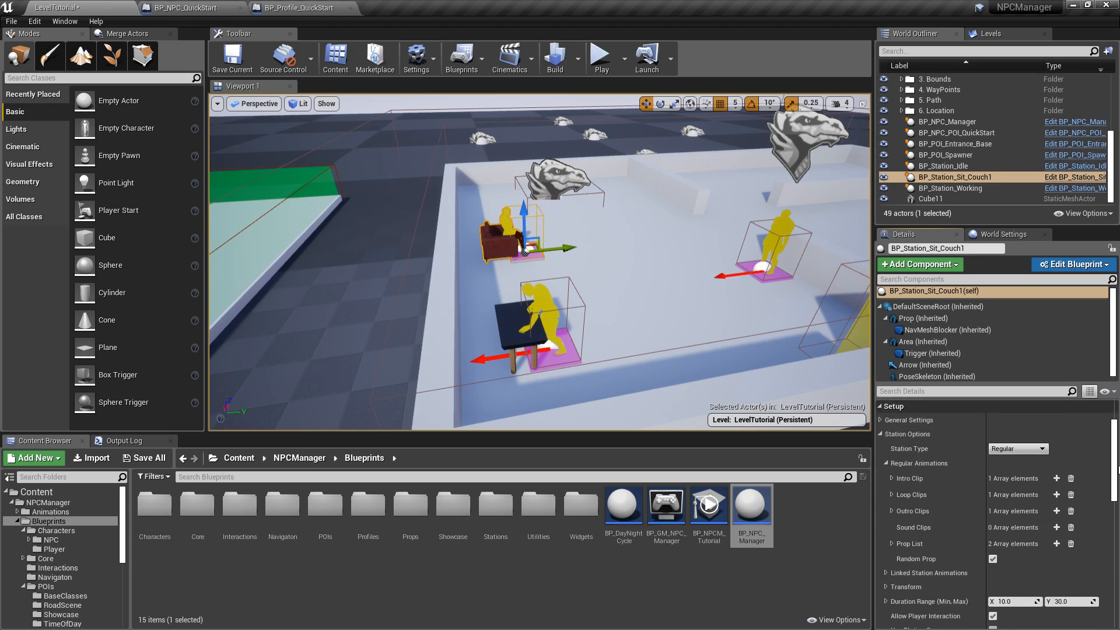
Examine the animations assigned to the couch station's Intro Clip, Loop Clips and Outro Clips
click(891, 445)
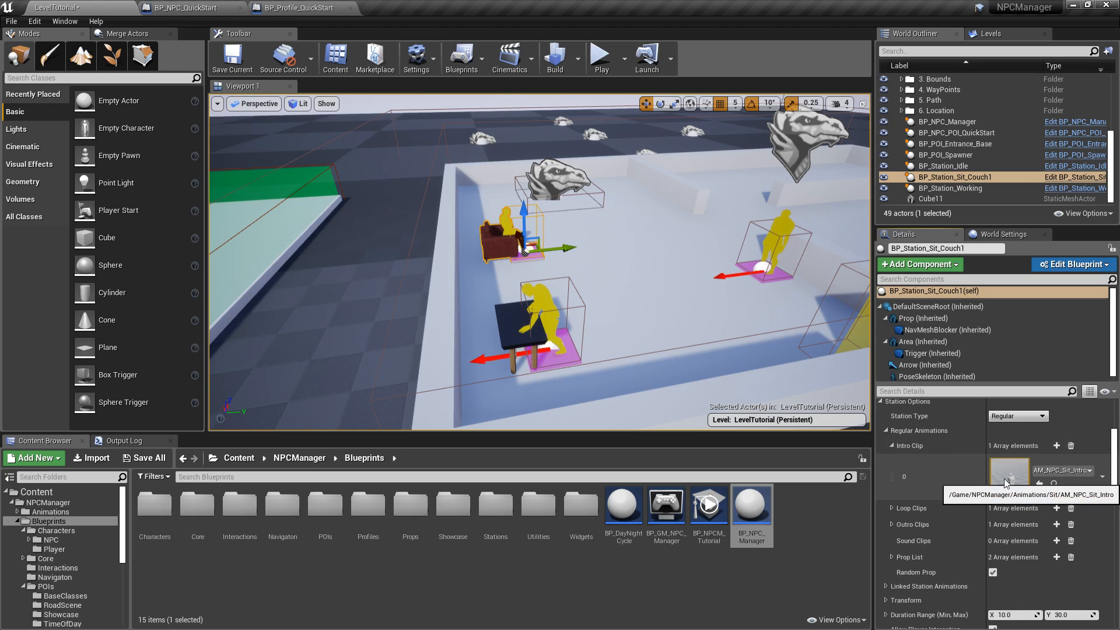
click(891, 508)
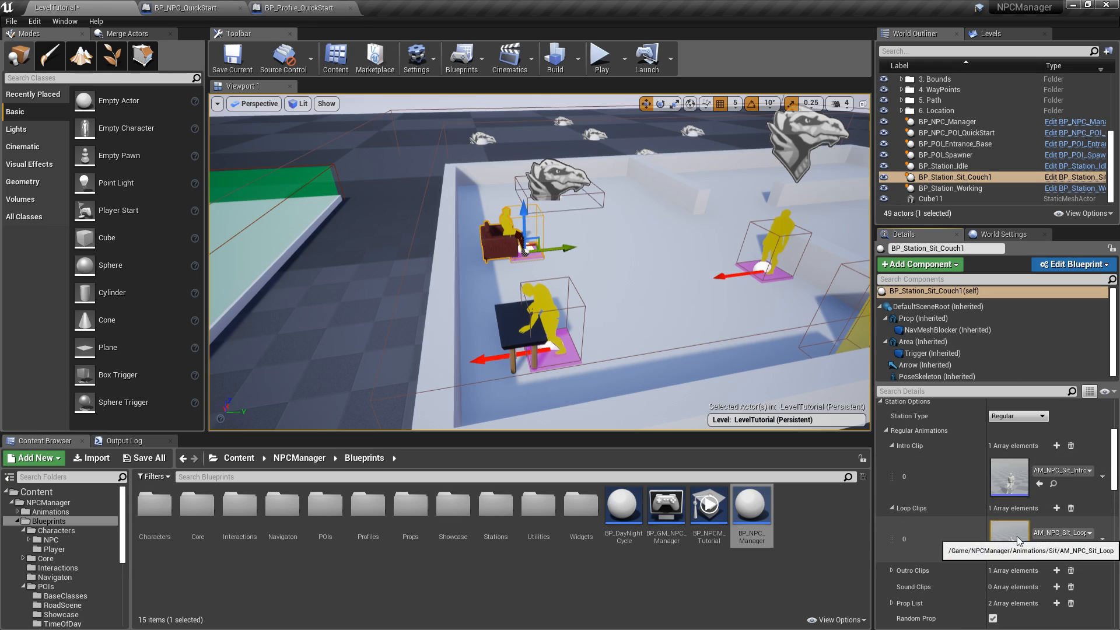
mouse_move(1116, 458)
mouse_down()
mouse_move(1118, 490)
mouse_move(1116, 474)
mouse_up()
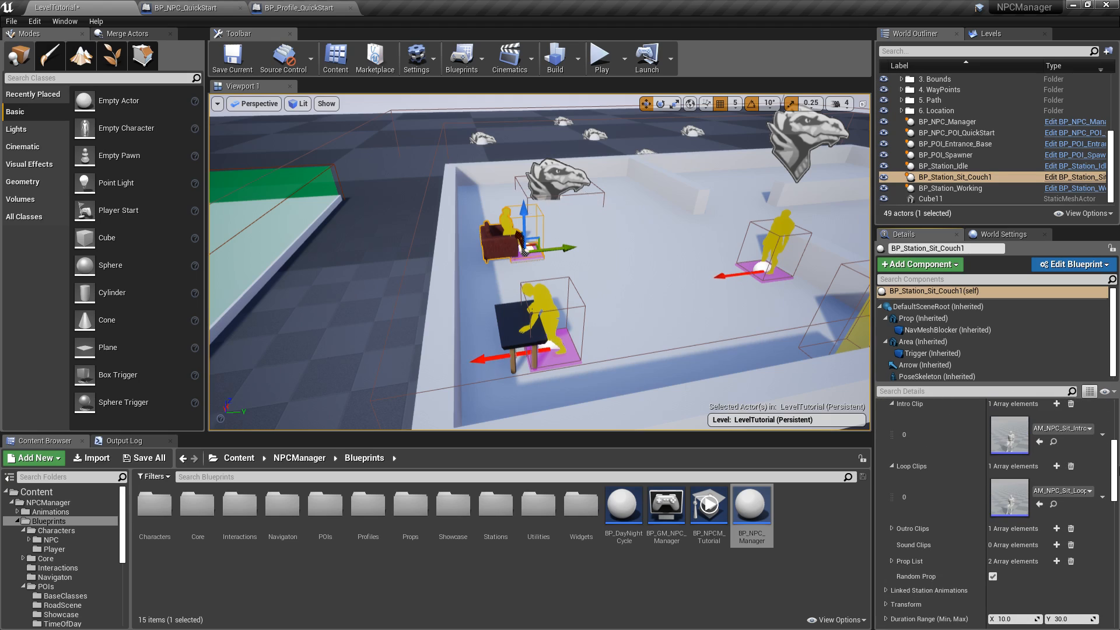
click(891, 528)
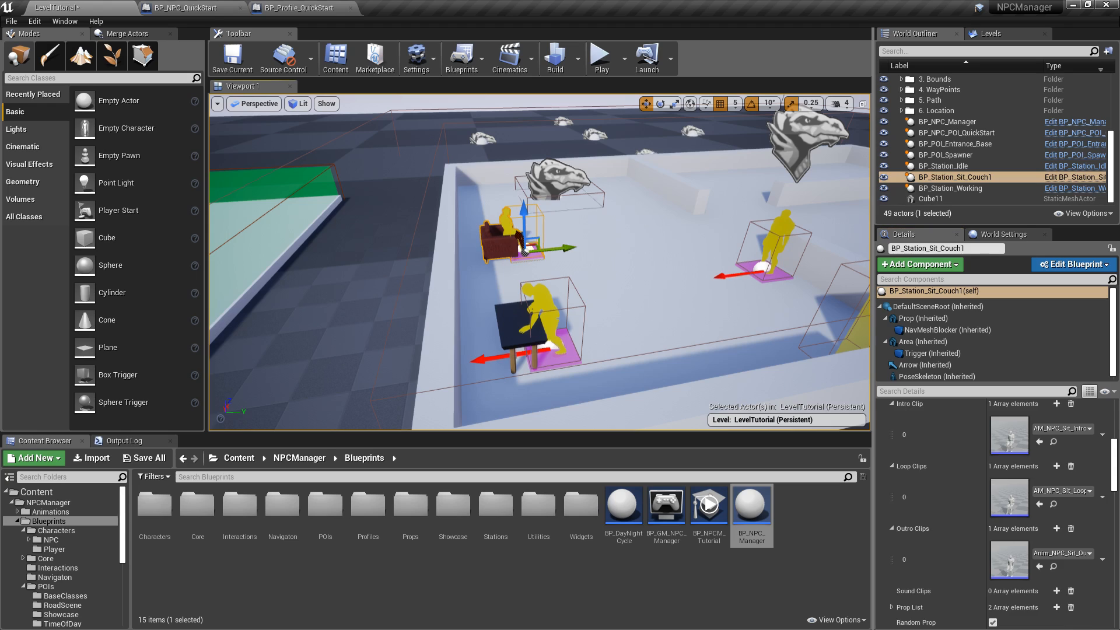
Reselect BP_Station_Working, collapse its General Settings and Loop Clips, and look at its Sound Clips entry
click(528, 307)
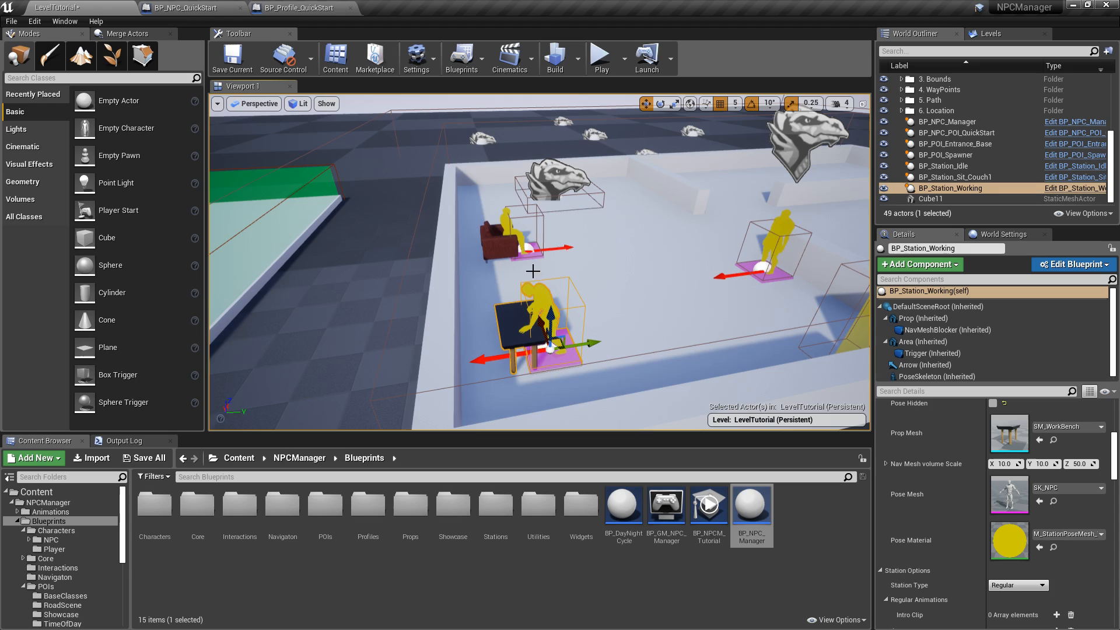
scroll(1116, 466, up, 3)
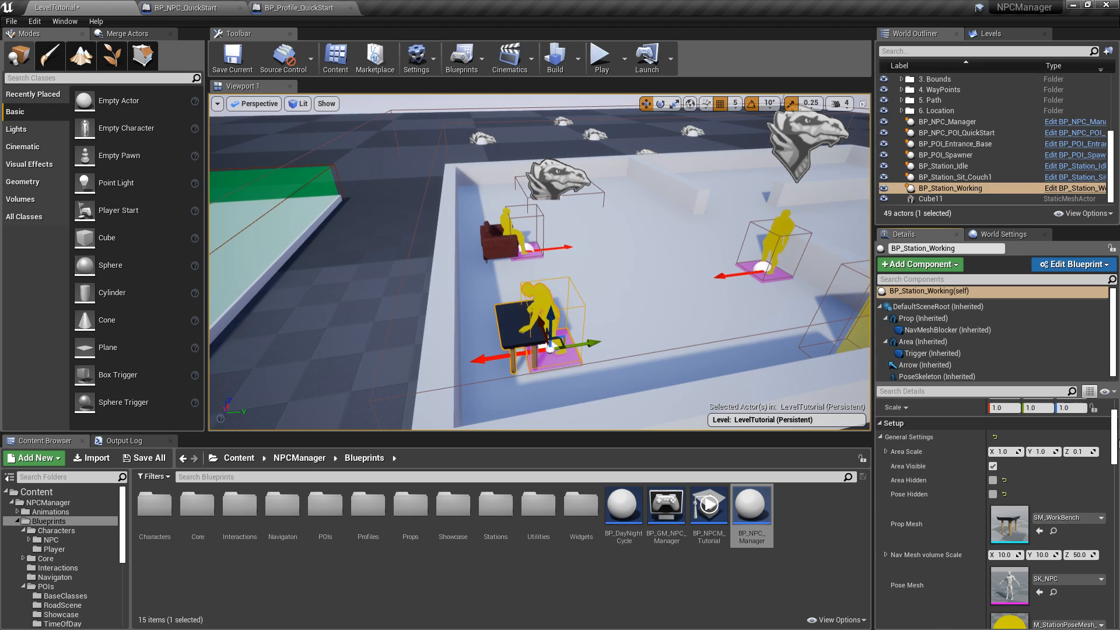
click(880, 437)
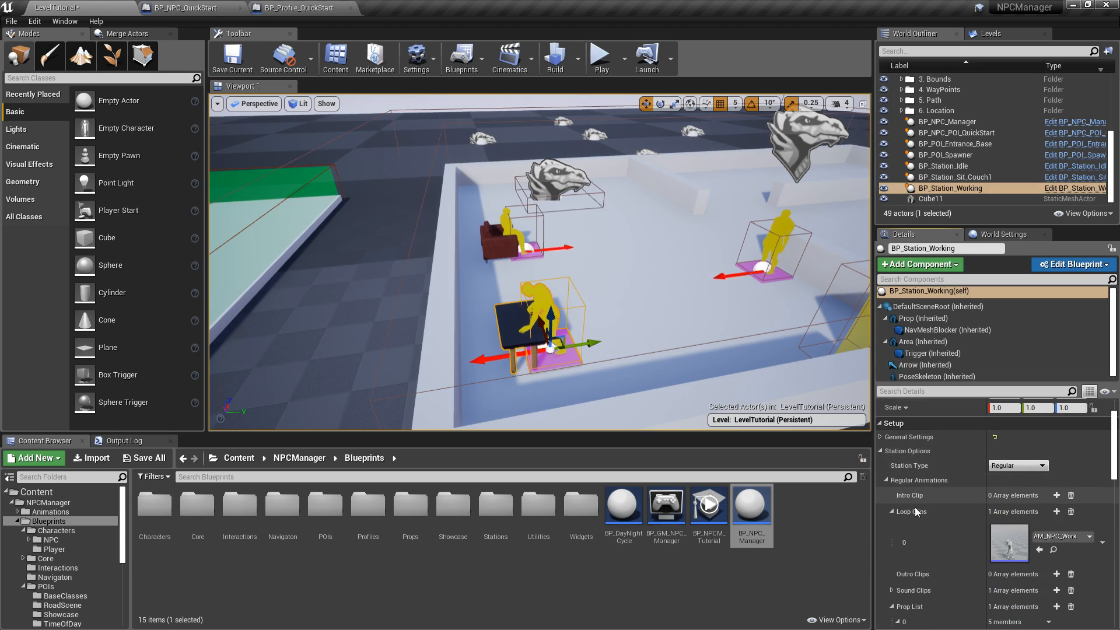
click(891, 512)
click(891, 512)
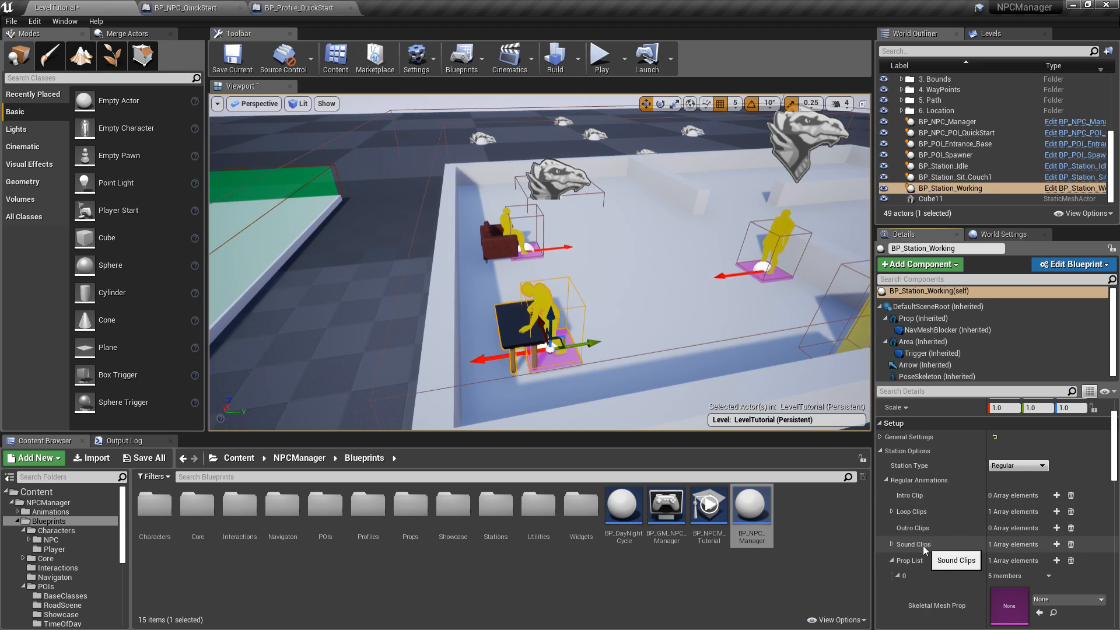
Examine the sound cue, Volume, Pitch, Start Time and Sound Attenuation settings in the work station's Sound Clips
click(891, 561)
click(890, 545)
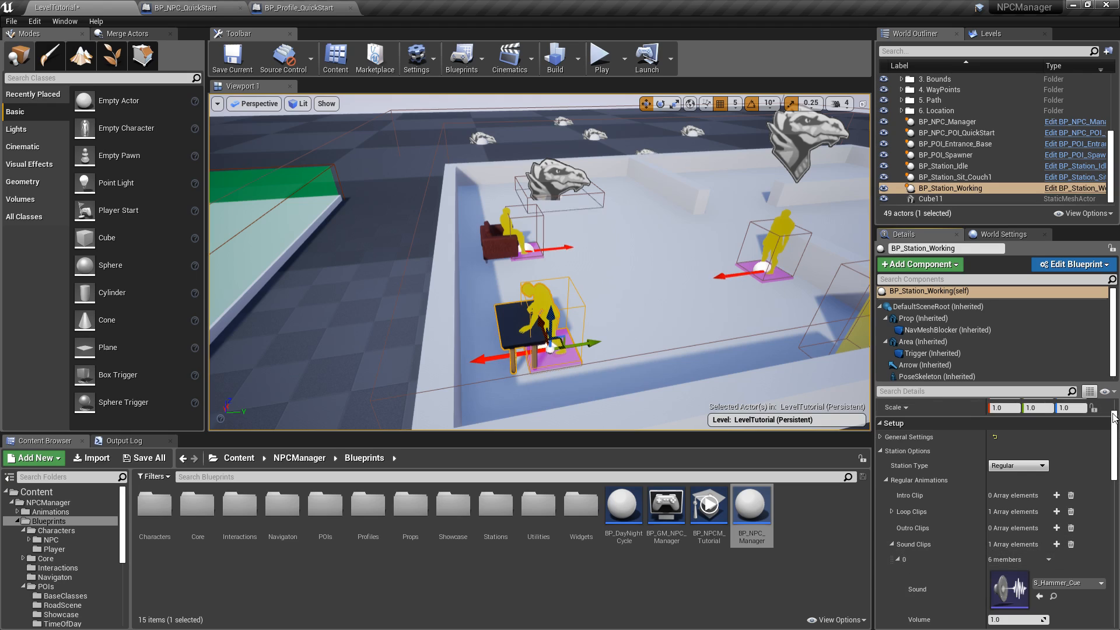
scroll(1104, 450, down, 3)
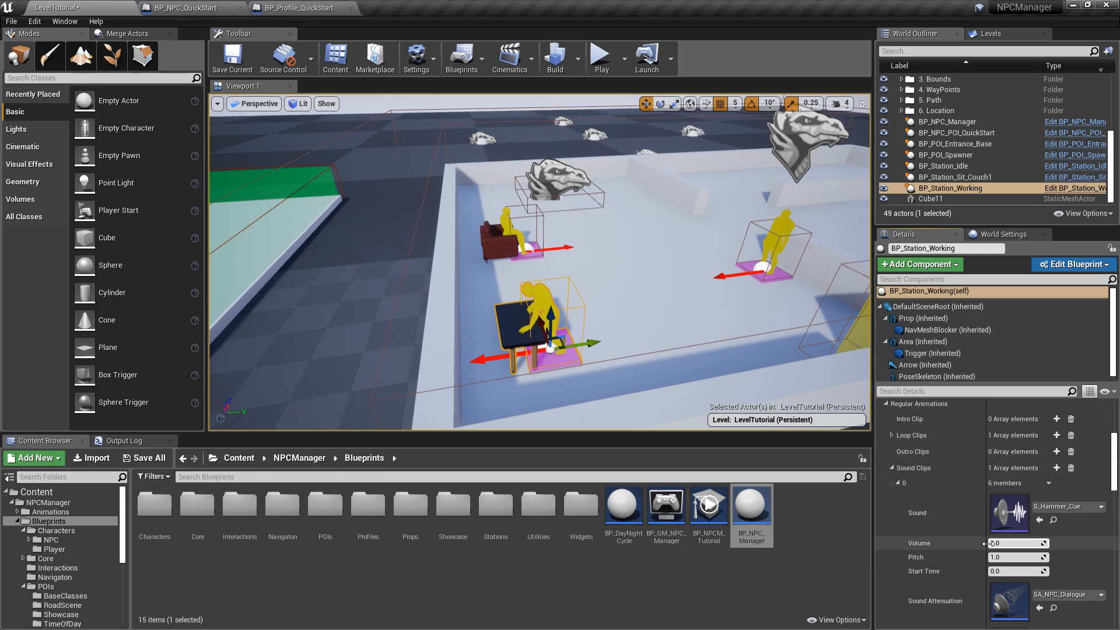
click(892, 468)
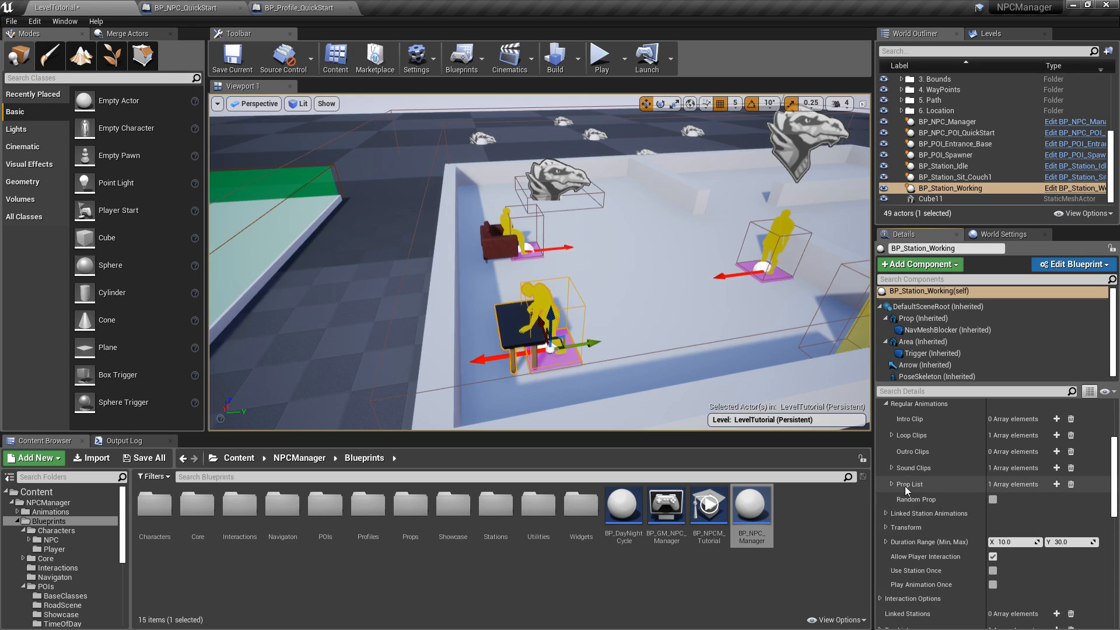
Examine the mesh, socket, offset and rotation settings in the work station's Prop List, along with the Random Prop option
click(891, 485)
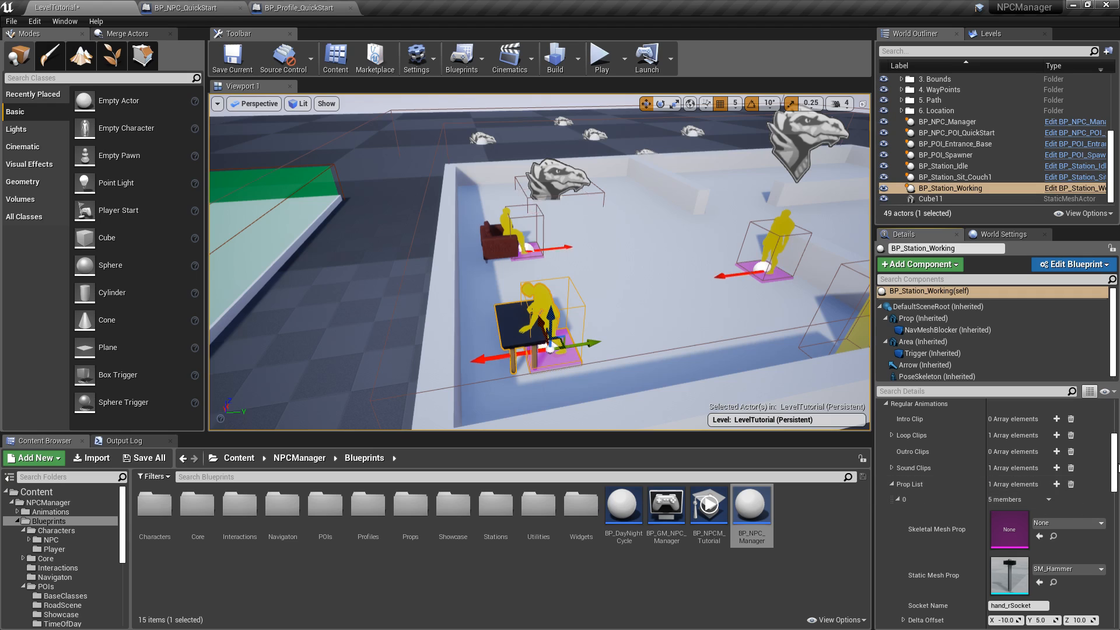
drag(1115, 466, 1117, 482)
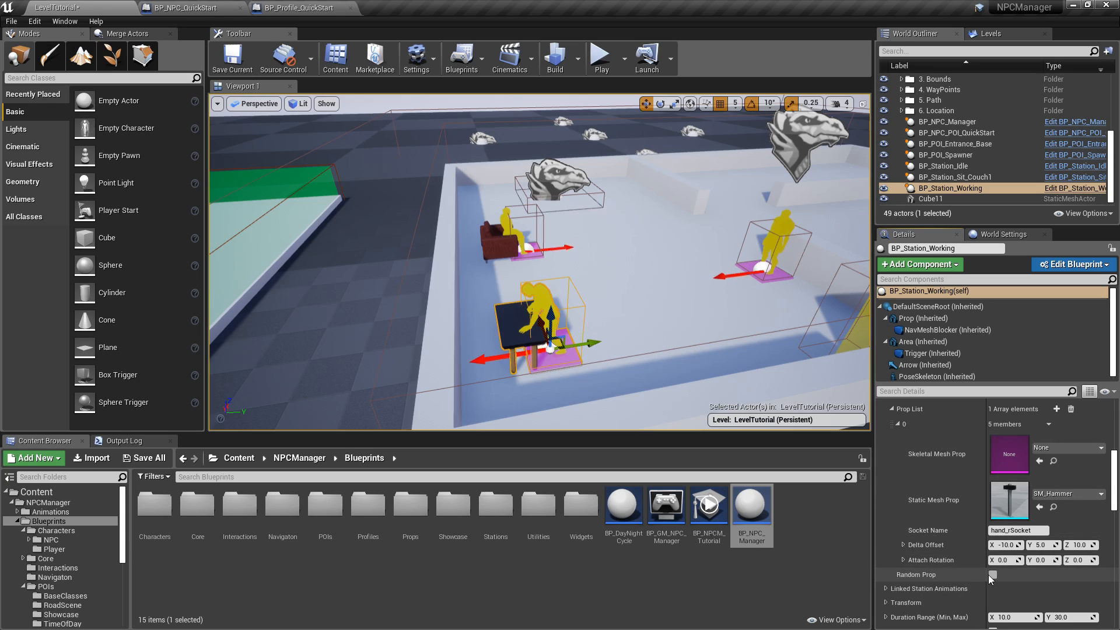
click(898, 424)
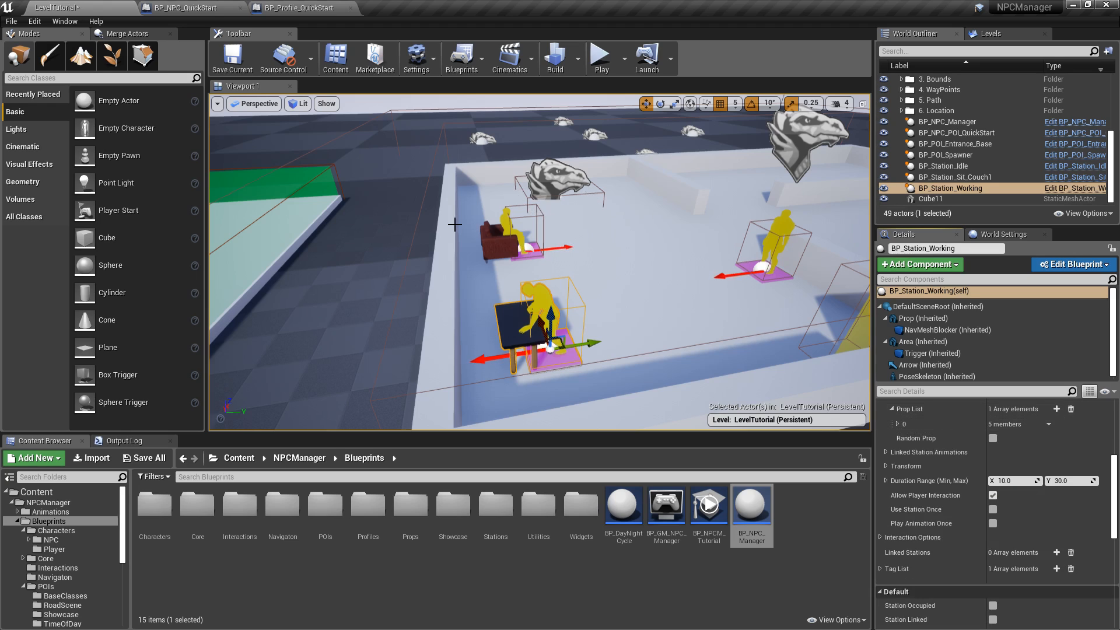
Select BP_Station_Sit_Couch1 and collapse the Intro, Loop and Outro Clips and the Prop List within its Regular Animations
click(499, 233)
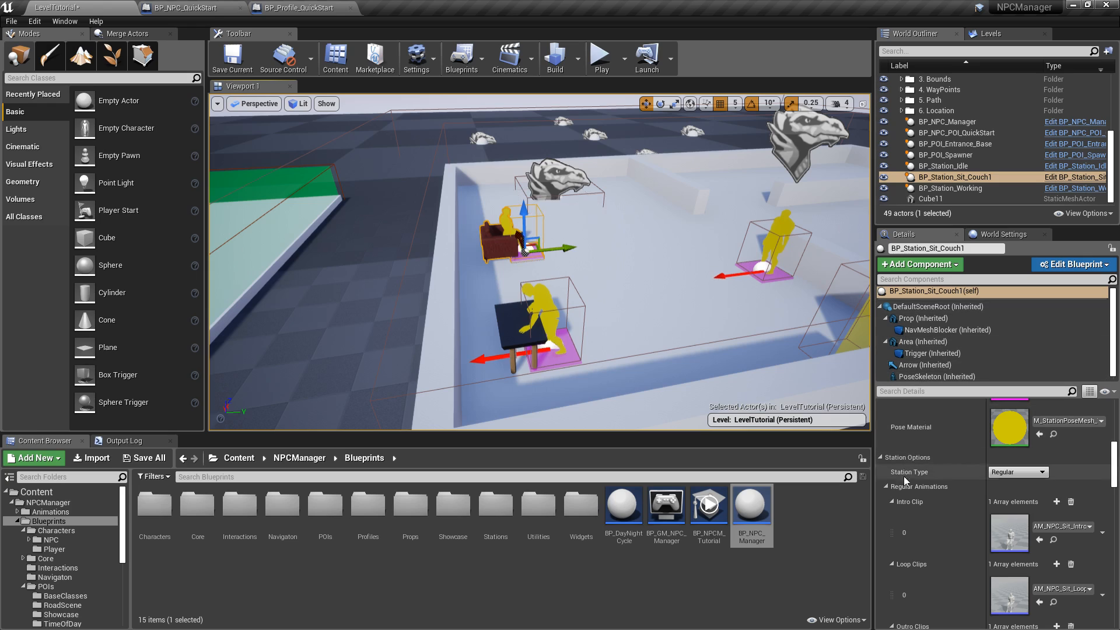
click(886, 486)
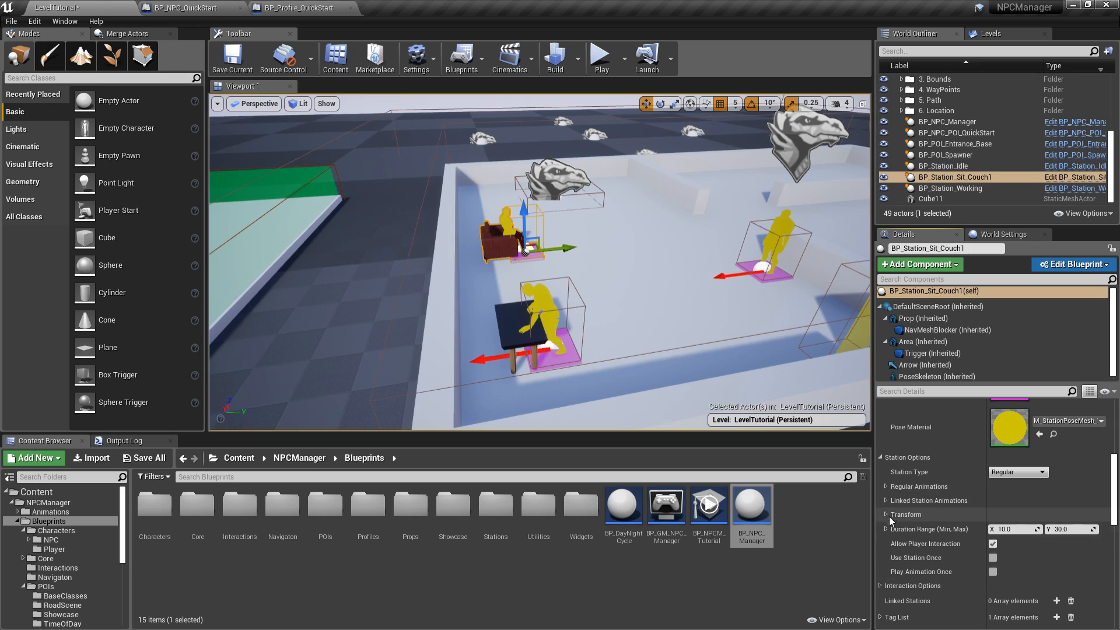
click(887, 485)
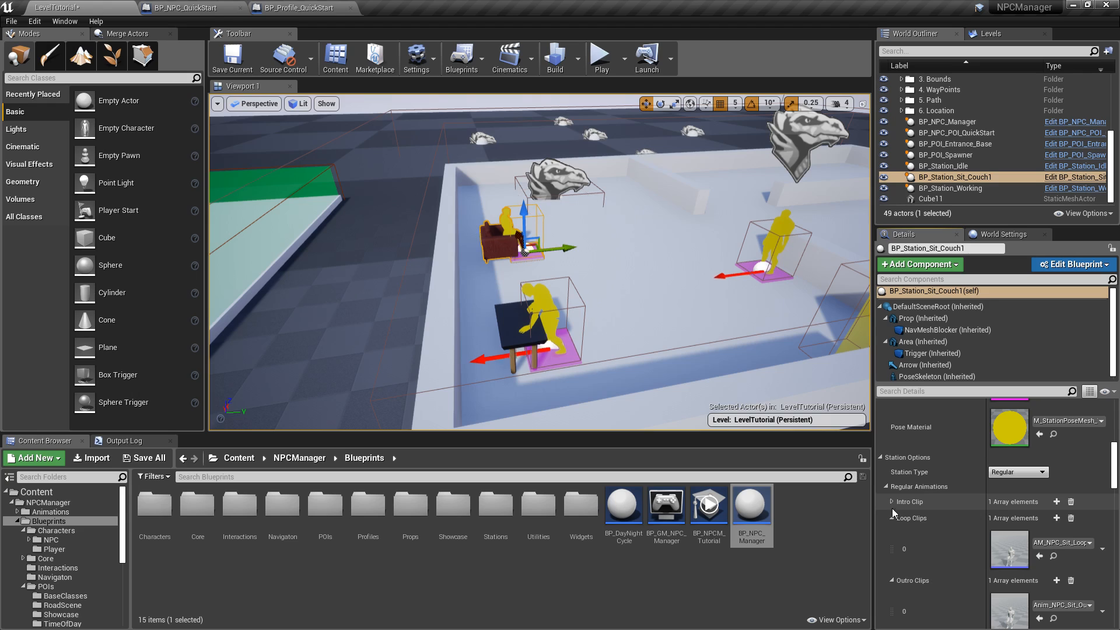
click(891, 517)
click(891, 535)
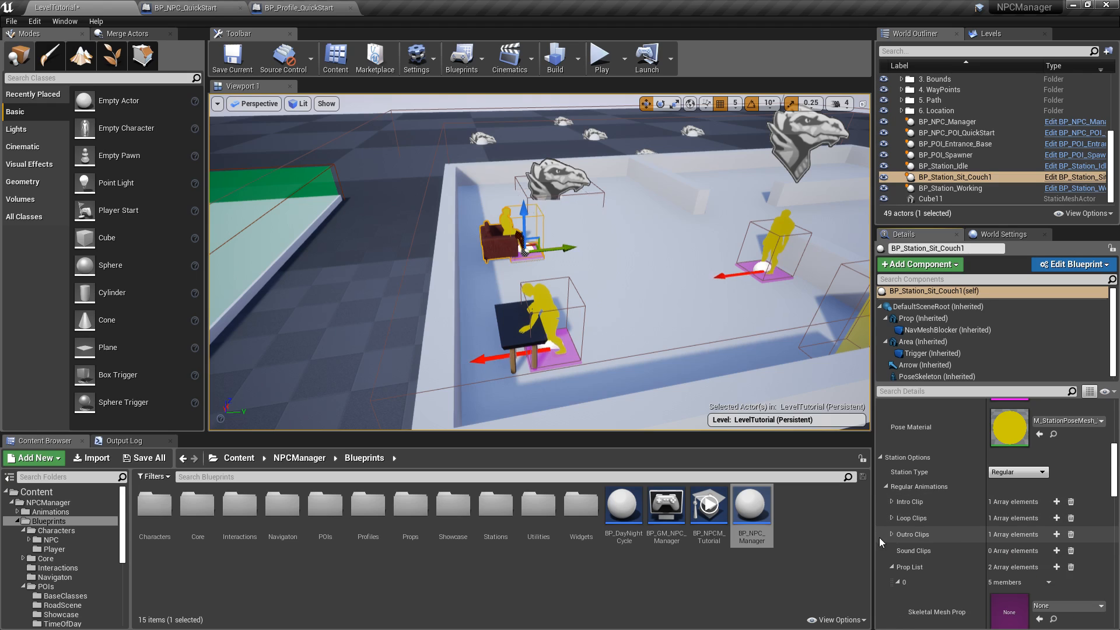
click(891, 567)
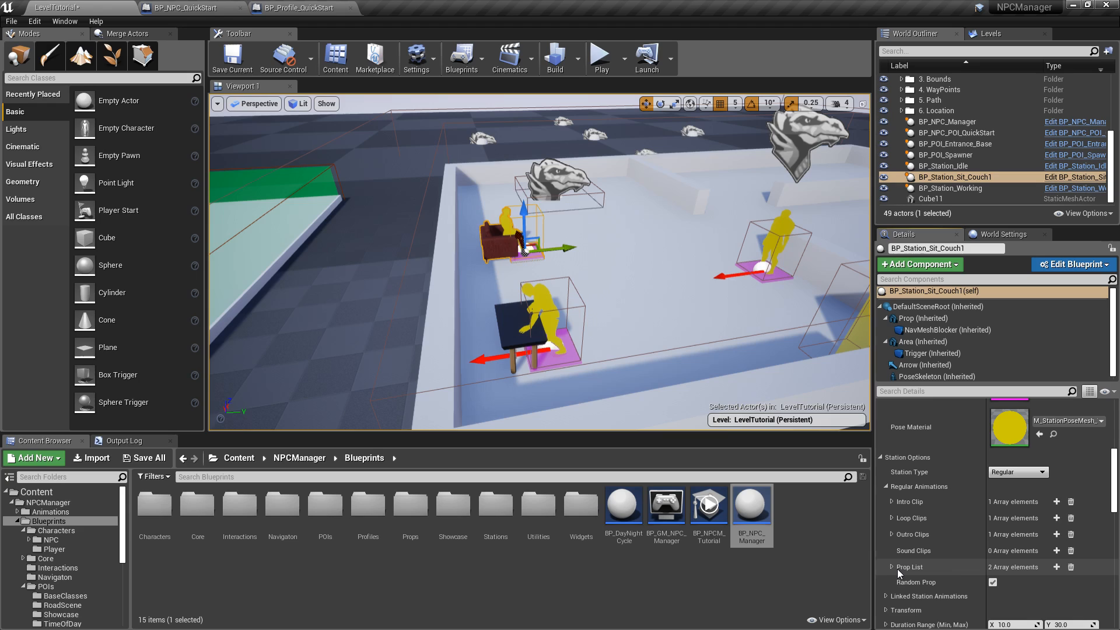
Examine both entries in the couch station's Prop List and its Random Prop option, and collapse the entries
click(893, 568)
drag(1117, 471, 1116, 497)
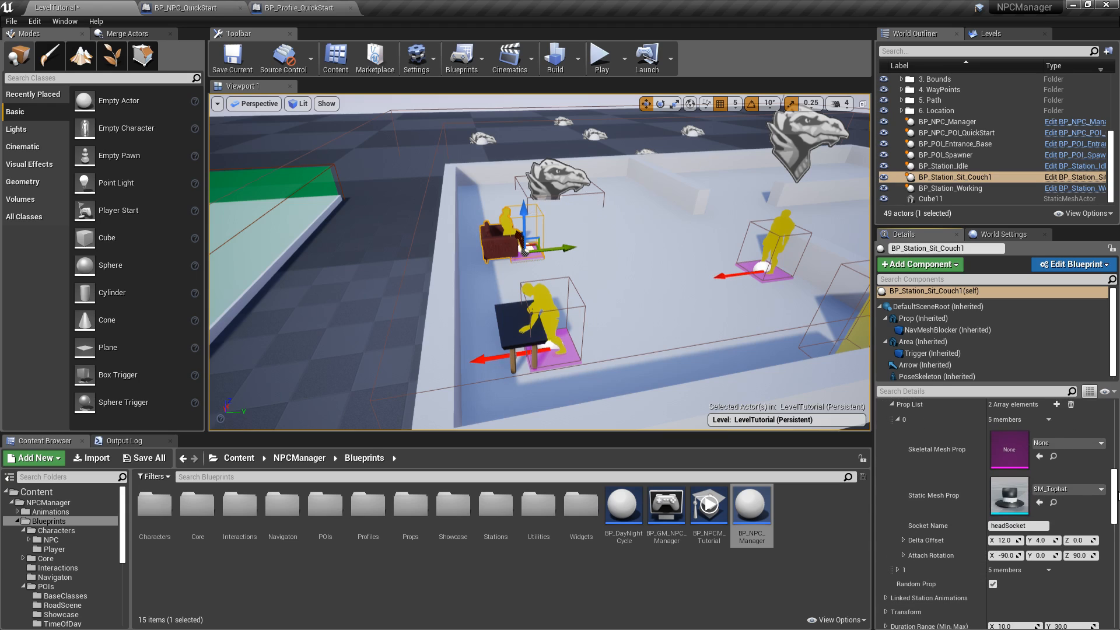
click(898, 569)
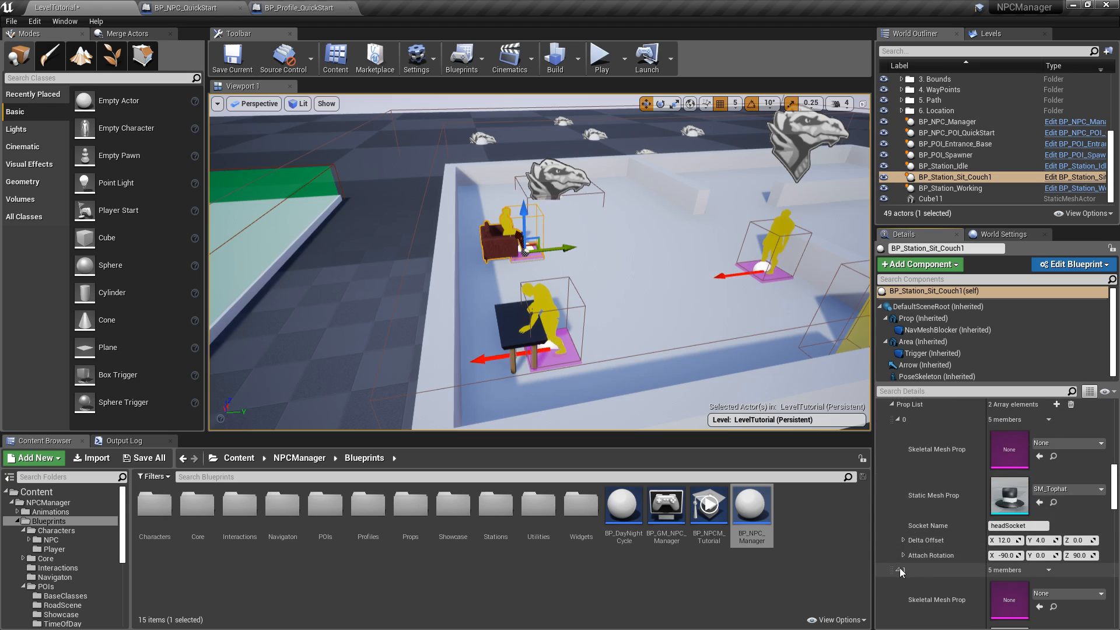
scroll(1052, 453, down, 3)
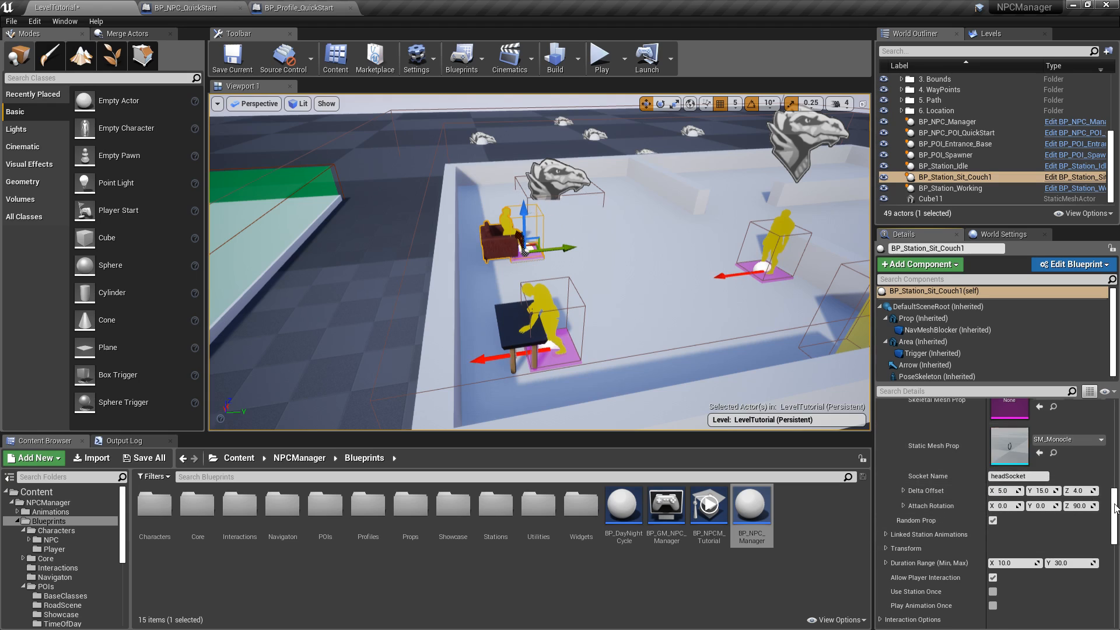
scroll(1115, 507, up, 5)
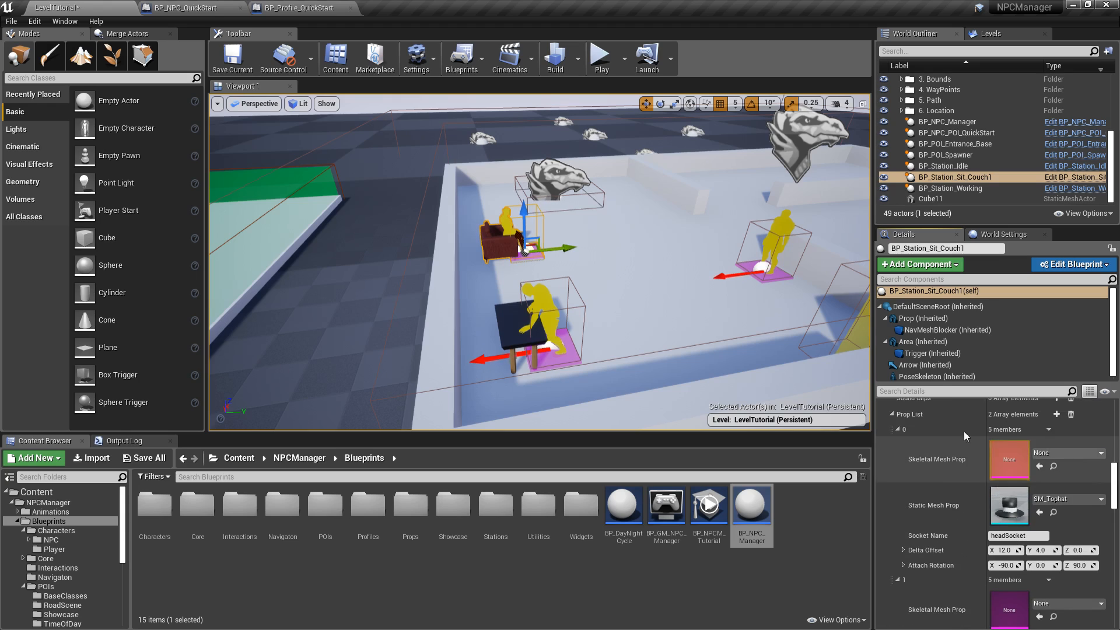
click(898, 430)
click(898, 443)
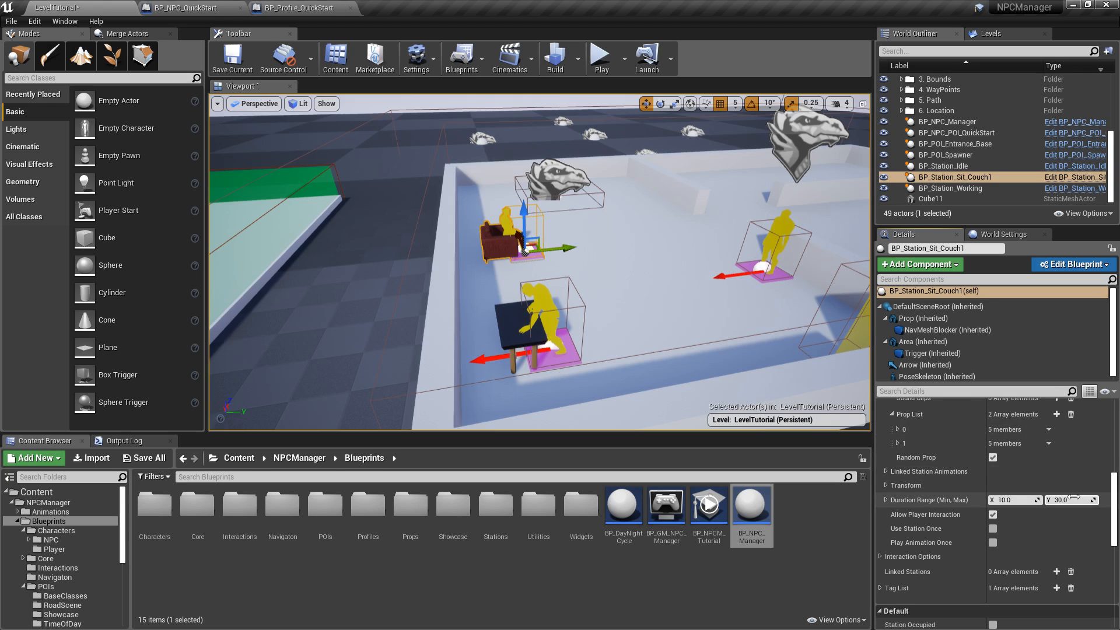
Reselect BP_Station_Working and examine its Duration Range, Allow Player Interaction, Use Station Once and Play Animation Once options
click(528, 320)
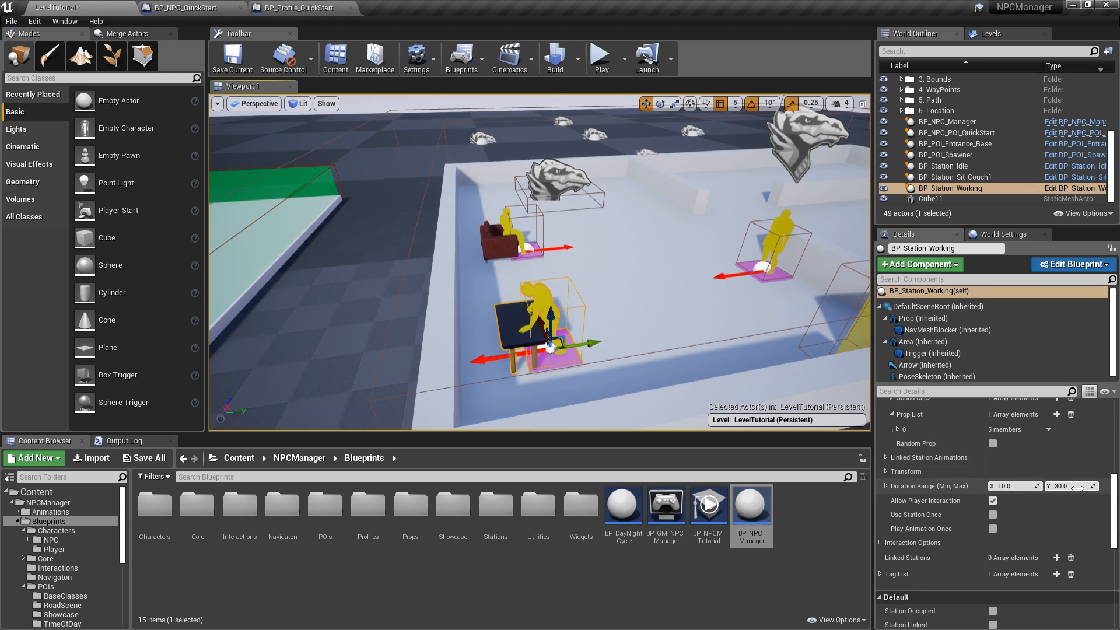
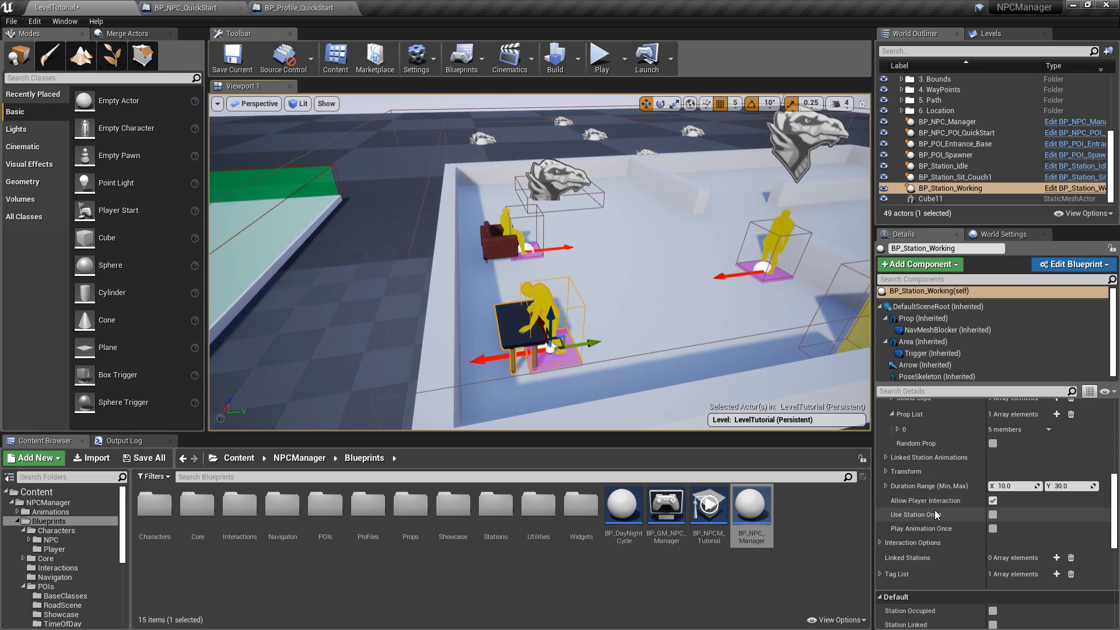
key(s)
right_drag(560, 263, 525, 222)
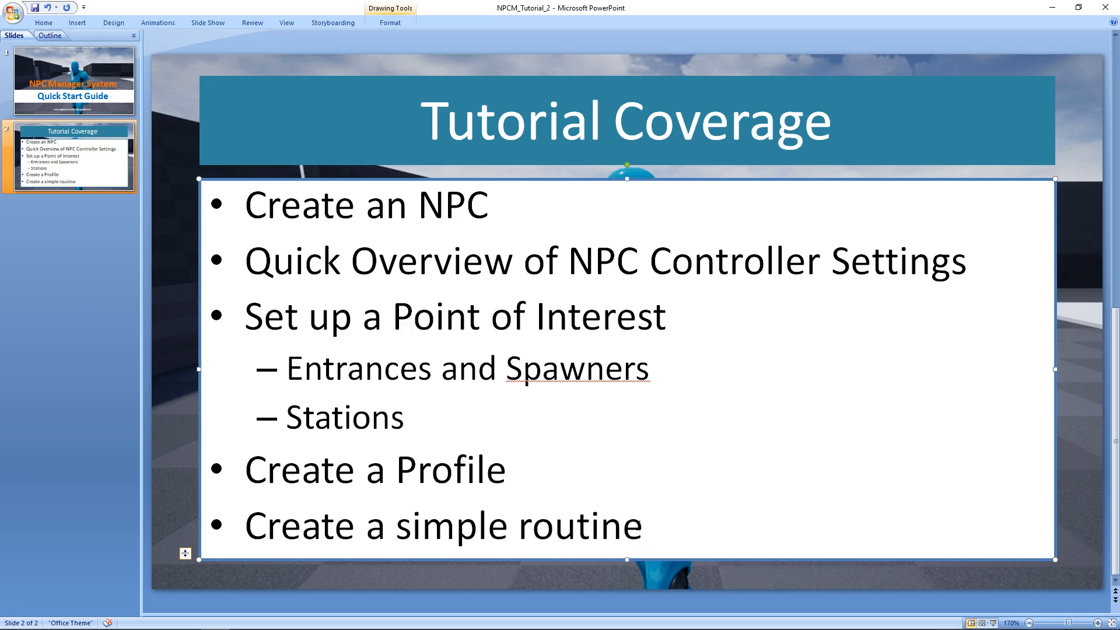
drag(642, 525, 256, 531)
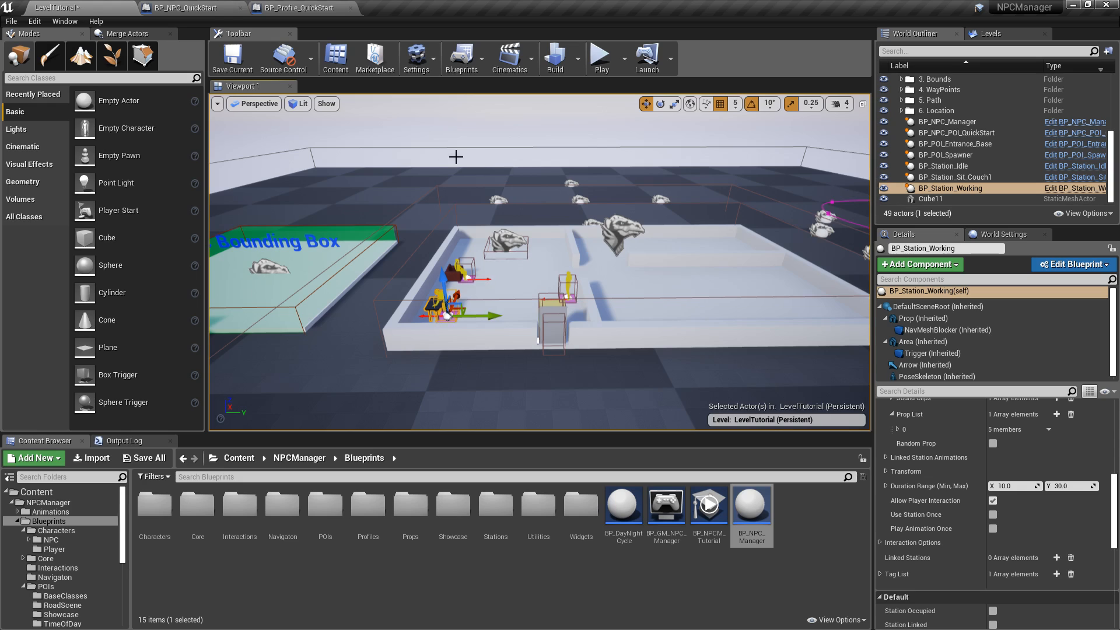
In BP_Profile_QuickStart, set both the minimum and maximum of the first task's Task Duration Range to 30
click(316, 9)
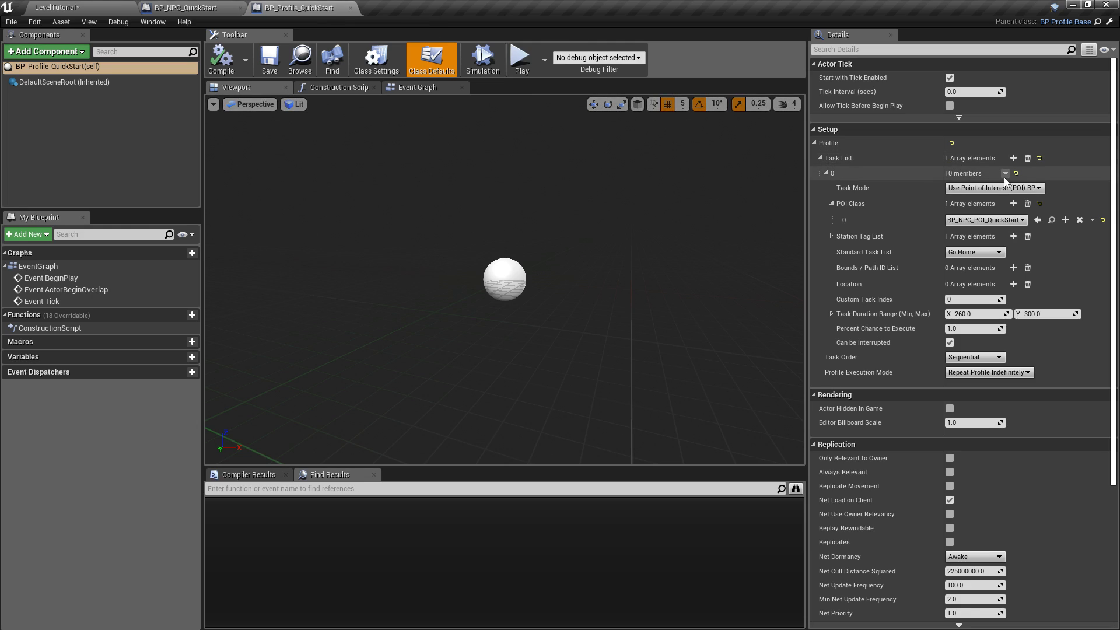
click(952, 315)
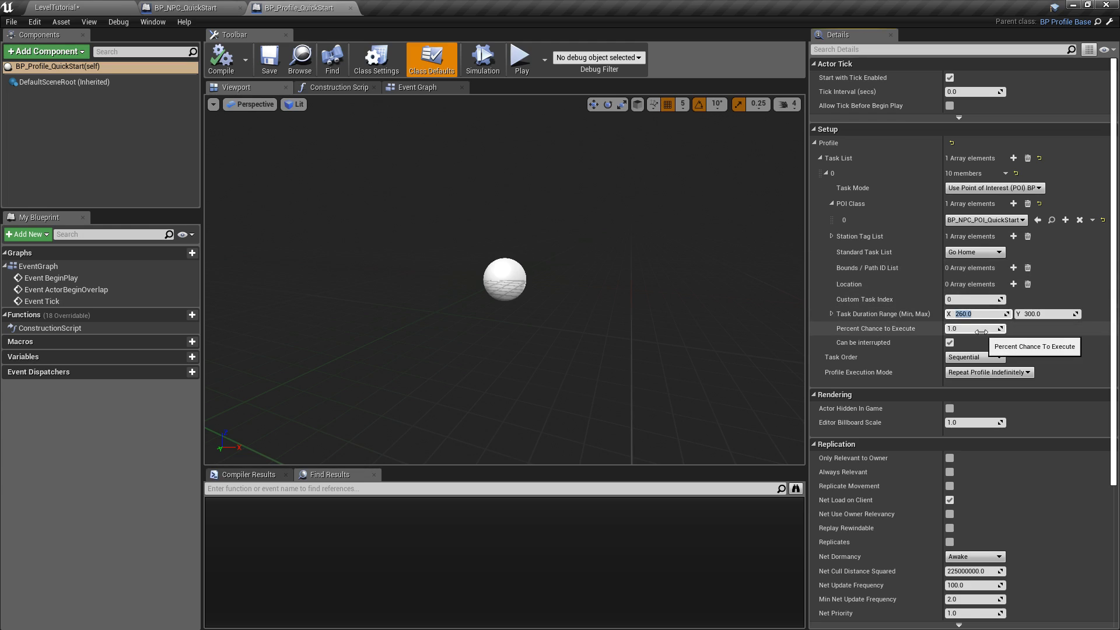
text(30)
key(Tab)
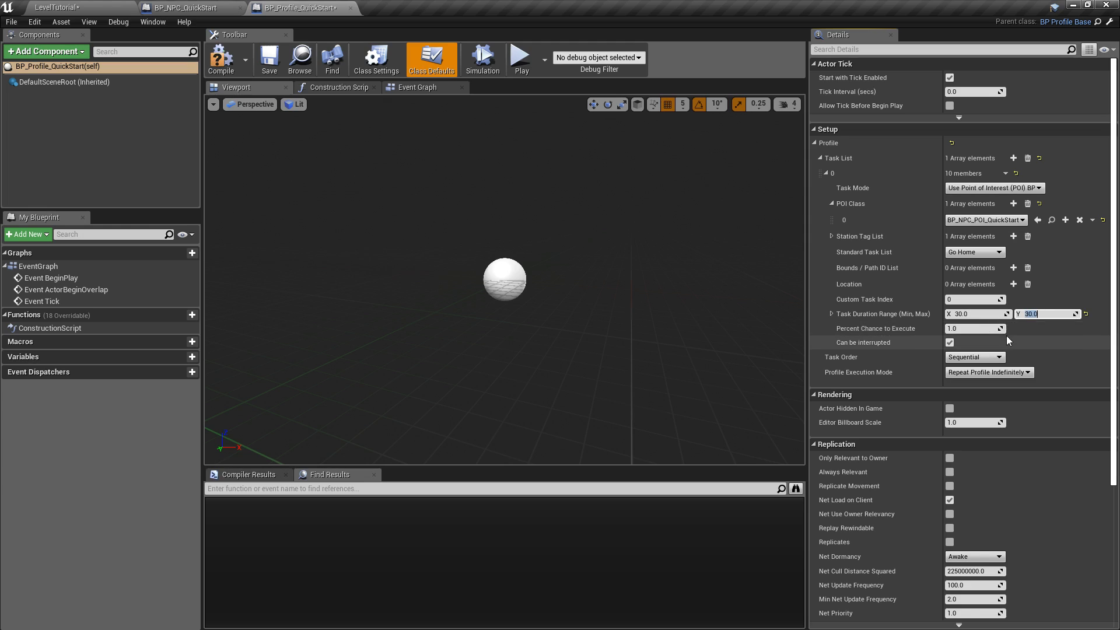
Add a second entry to the profile's Task List and set its Task Mode to Use Standard Task
click(825, 174)
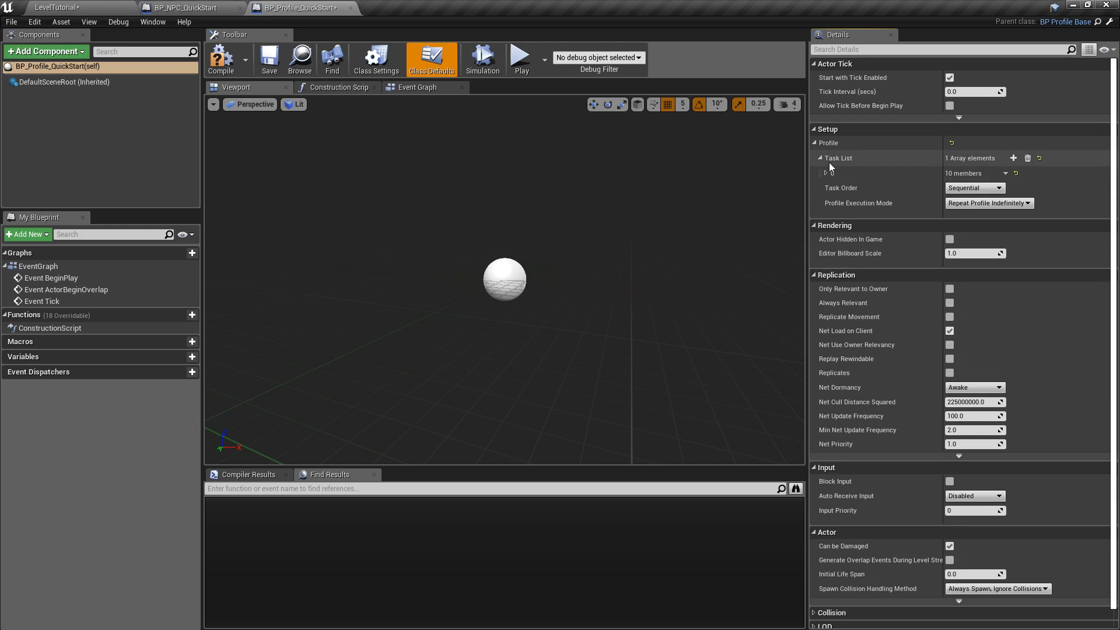
click(1013, 158)
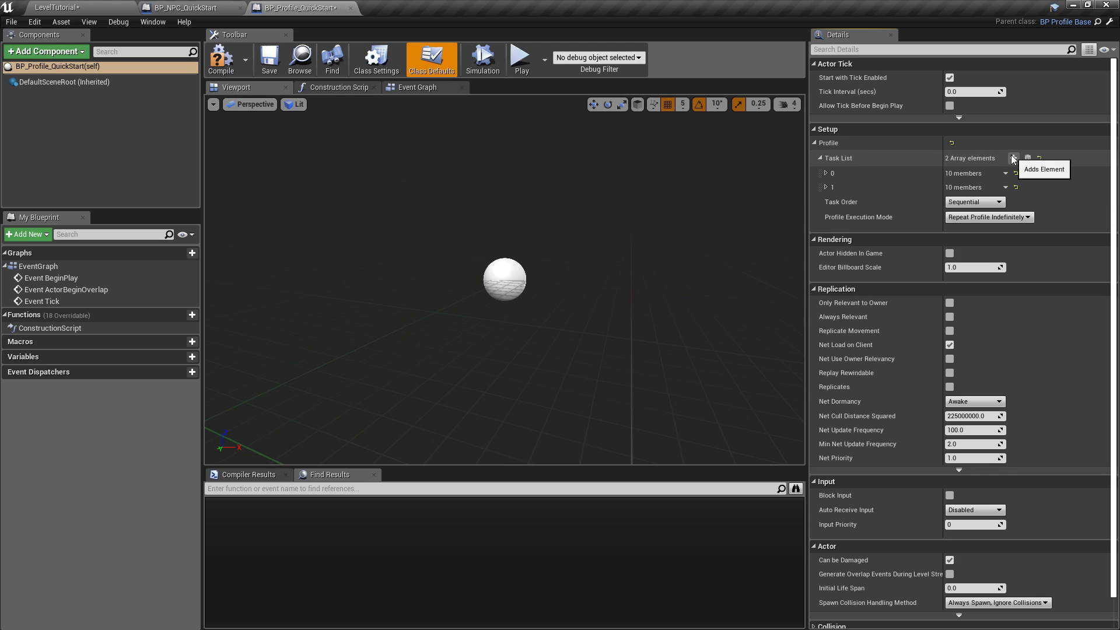
click(826, 187)
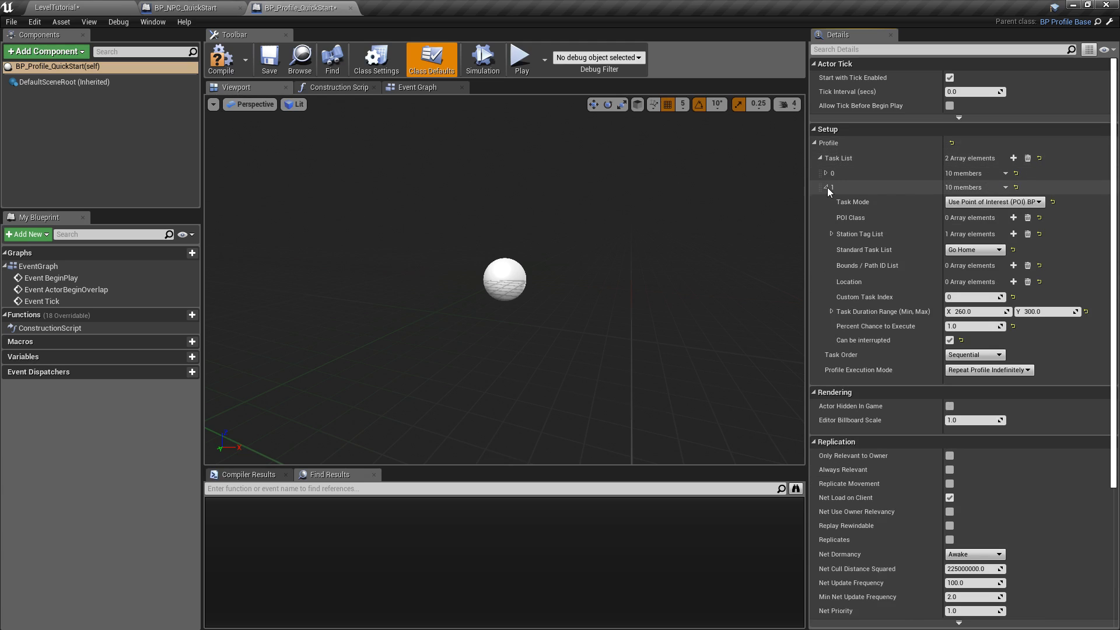
click(974, 204)
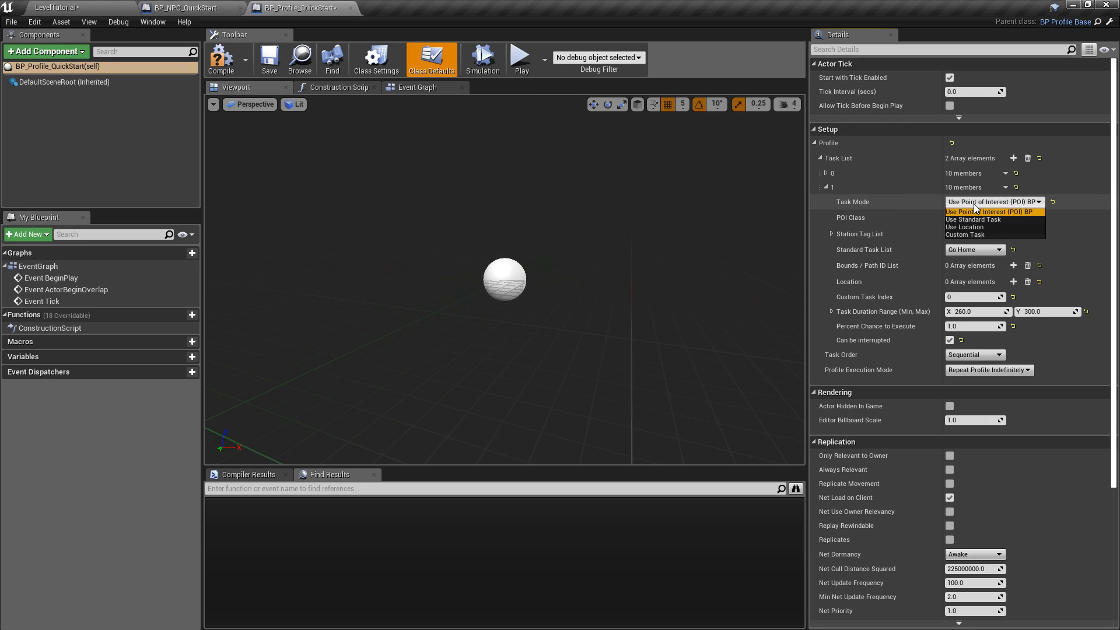
click(961, 219)
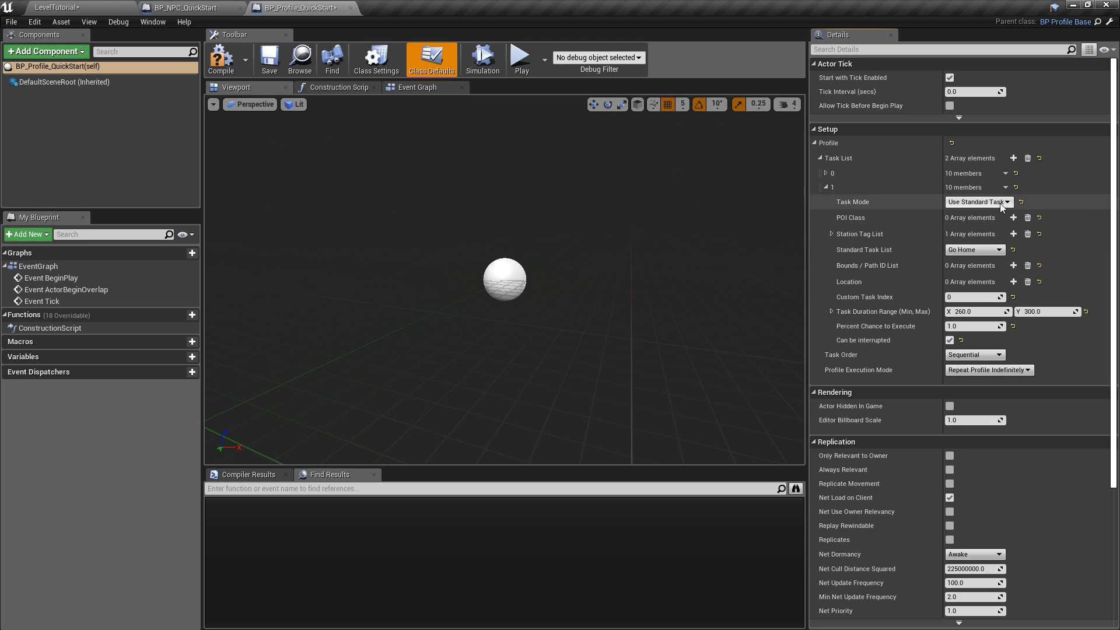
Set the second task's Standard Task List to Roam within nearby bounds, and compile and save the profile blueprint
click(979, 251)
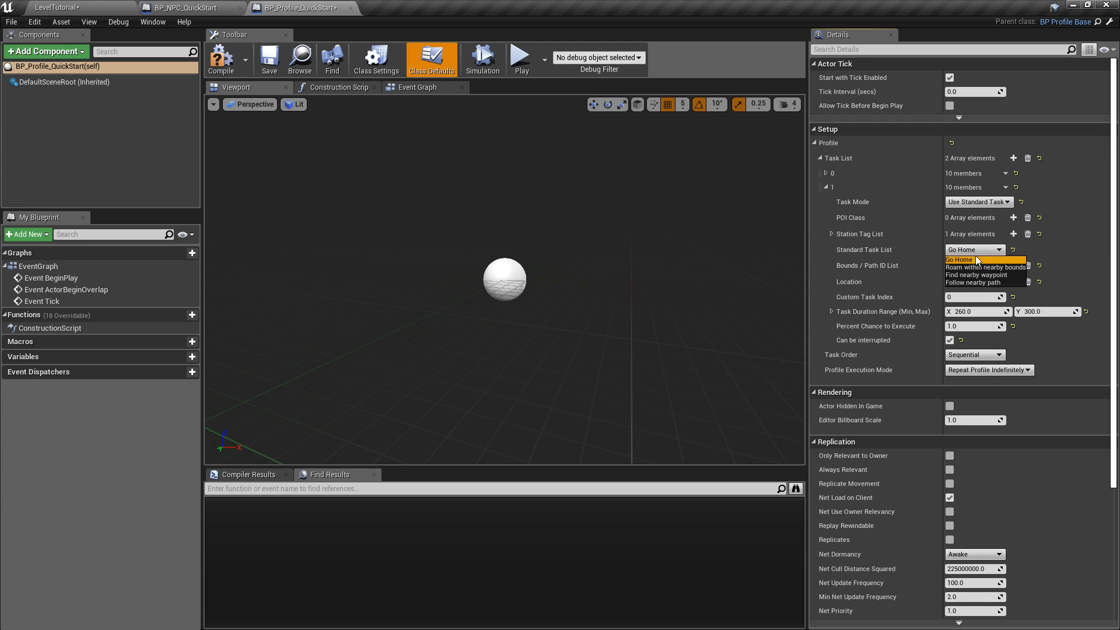
click(973, 267)
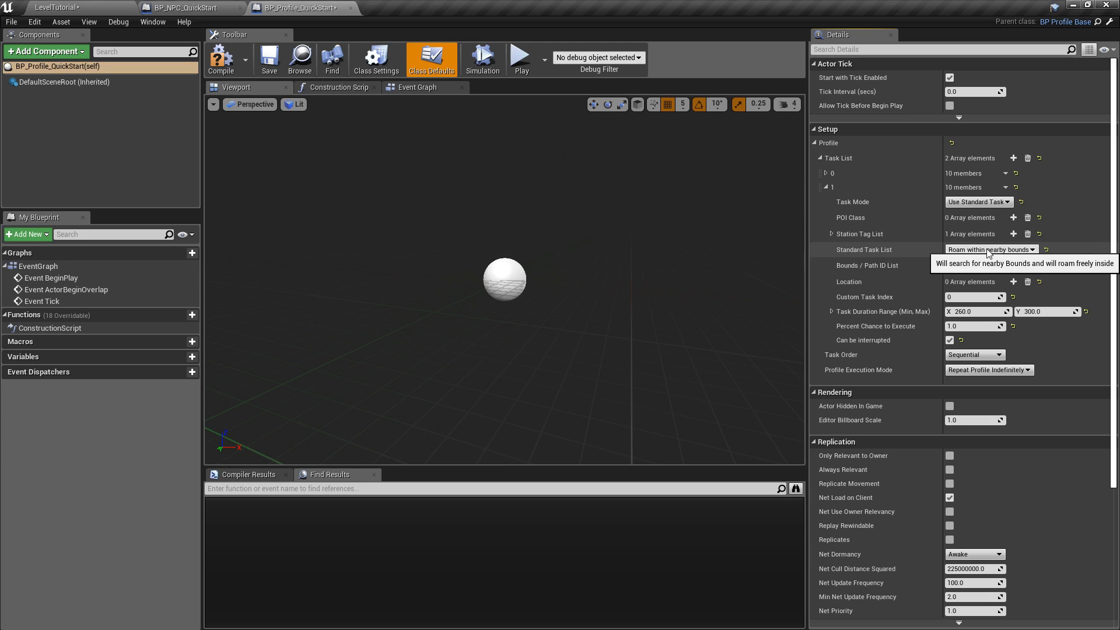
click(216, 64)
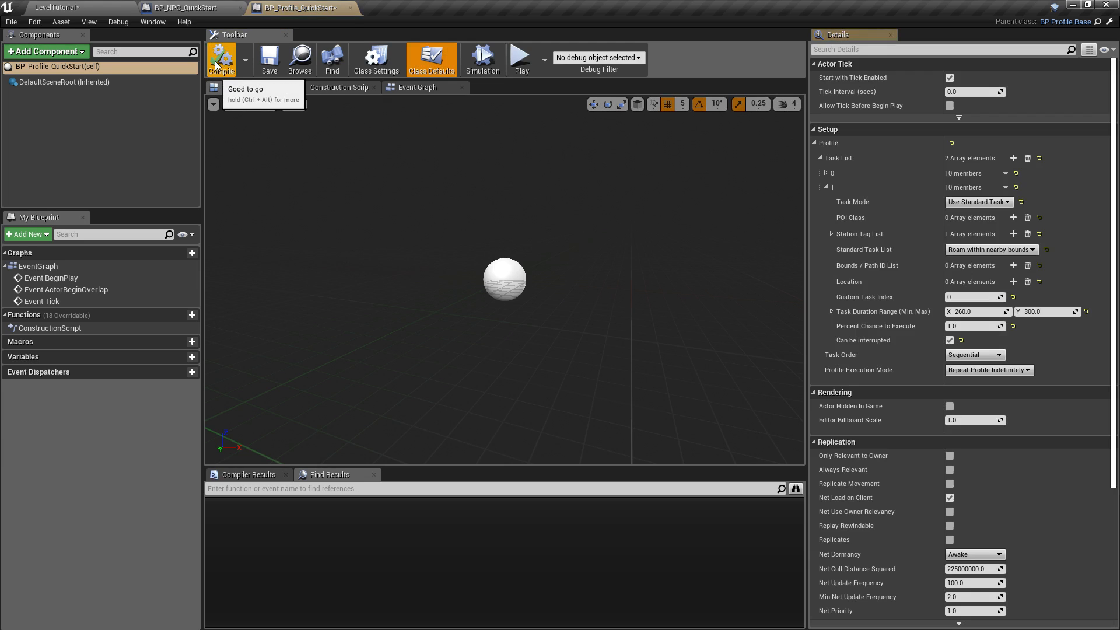
click(269, 59)
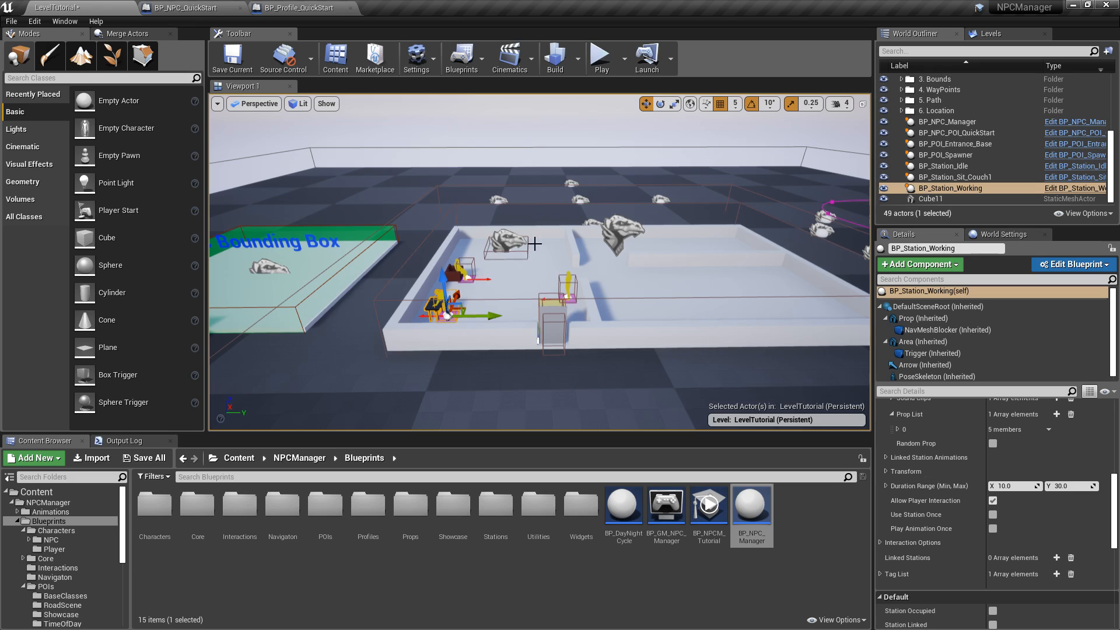
Return to the LevelTutorial level and select the BP_NPC_BoundingBox actor to look at the roaming area beside the building
right_drag(712, 171, 712, 171)
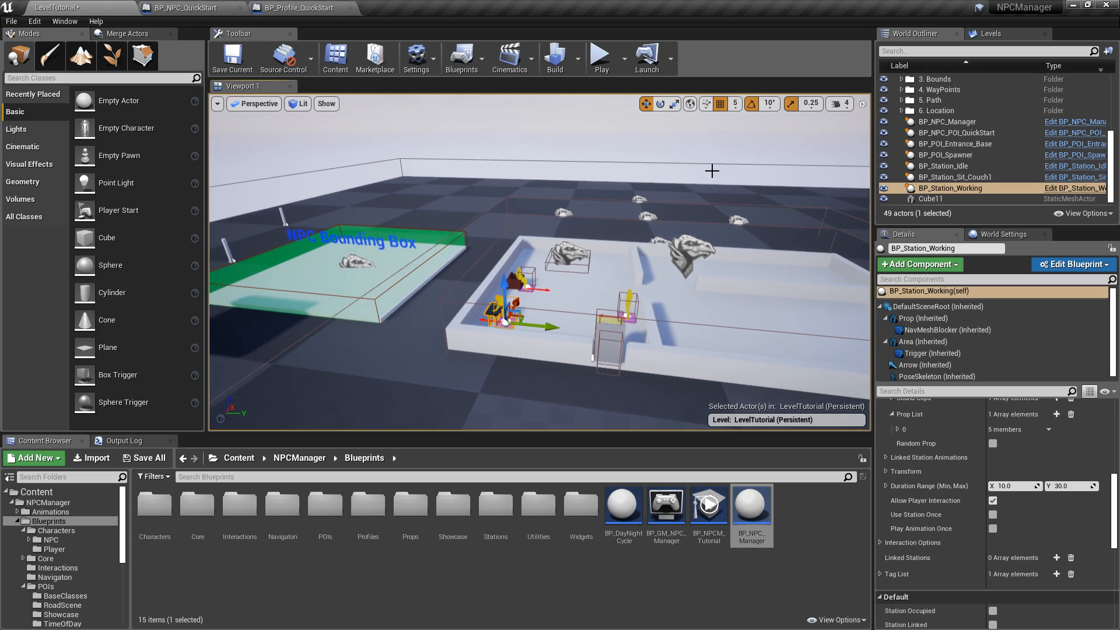
click(366, 234)
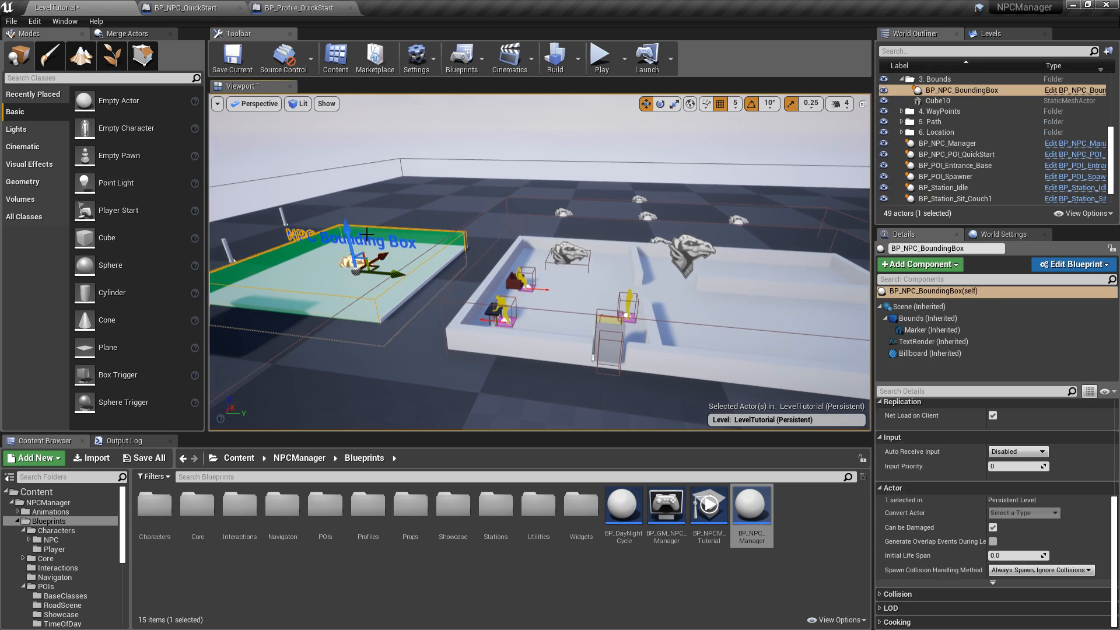
right_drag(349, 326, 350, 326)
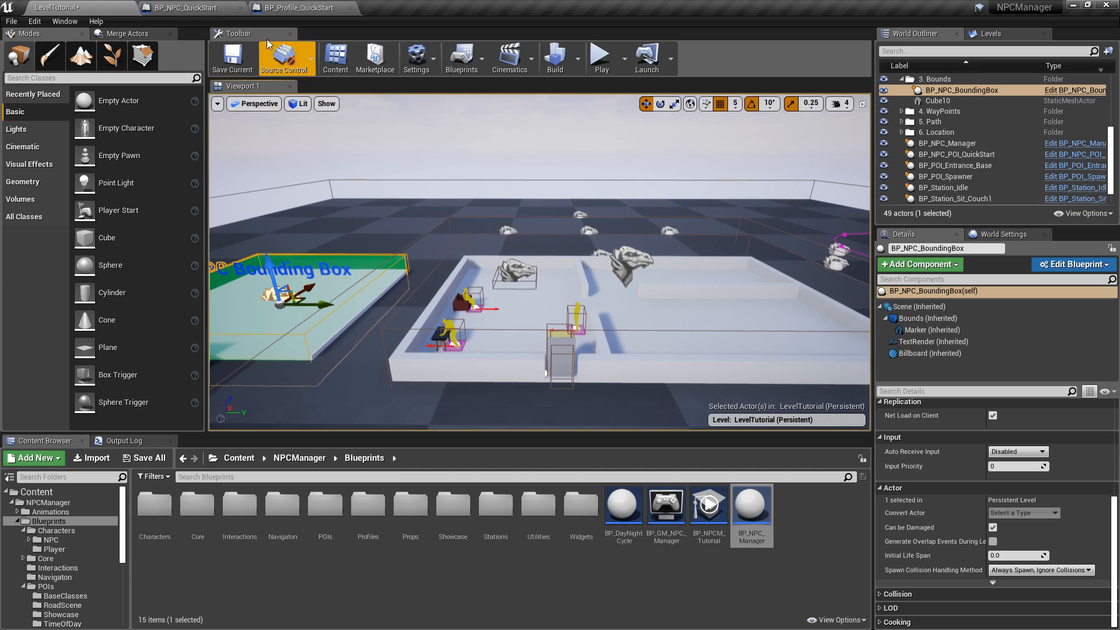
In BP_Profile_QuickStart, set the second task's Task Duration Range minimum and maximum to 30, then compile and save the blueprint
click(298, 7)
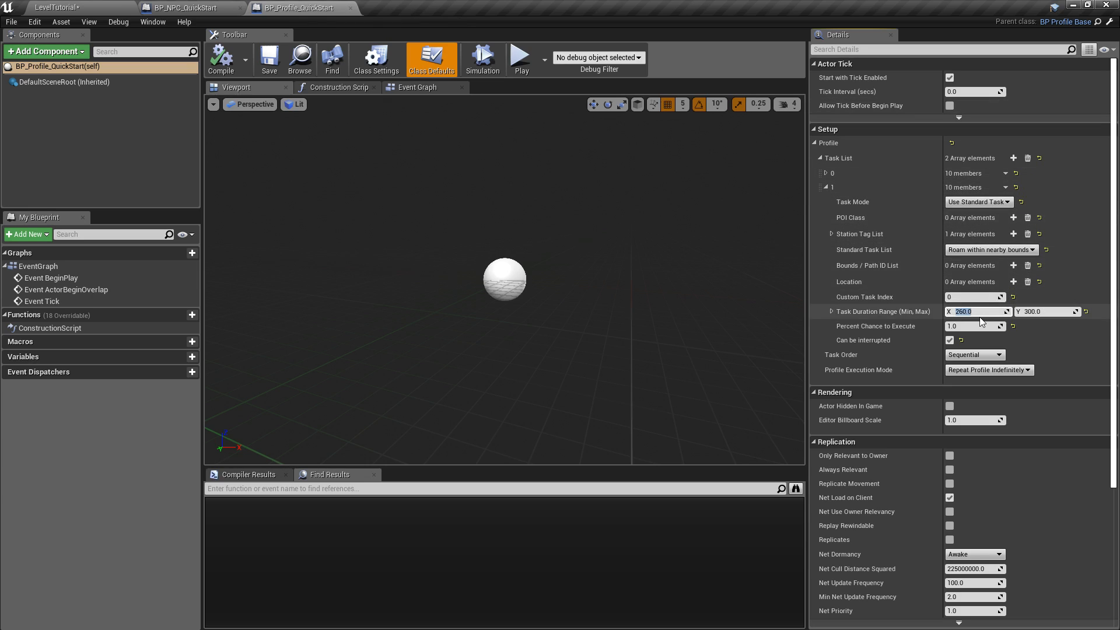
text(30)
key(Tab)
text(30)
key(Return)
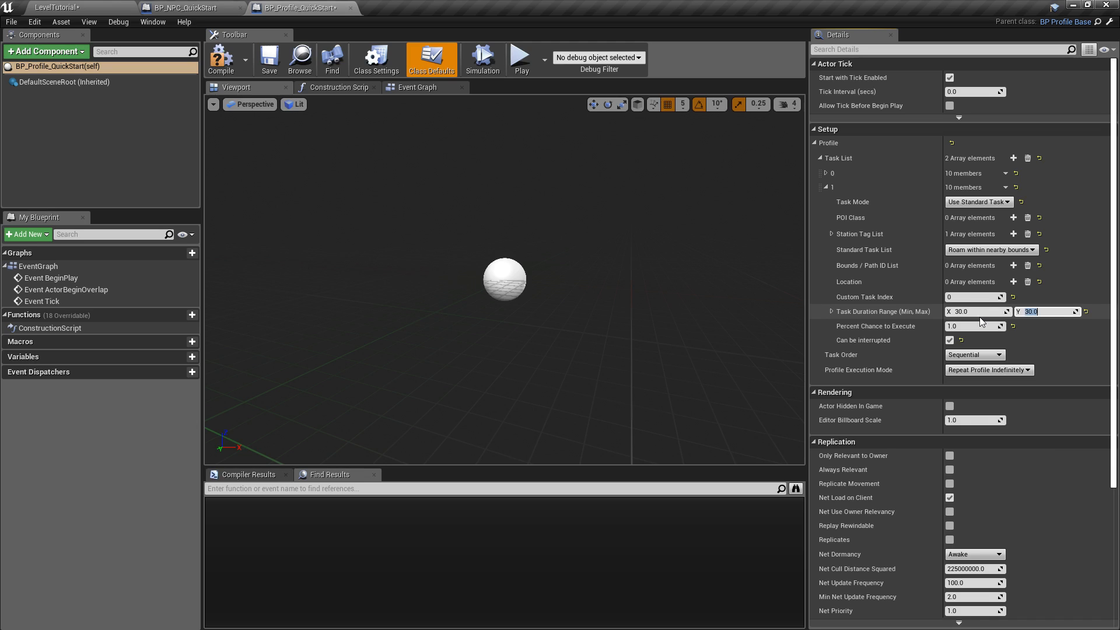
click(225, 59)
click(268, 60)
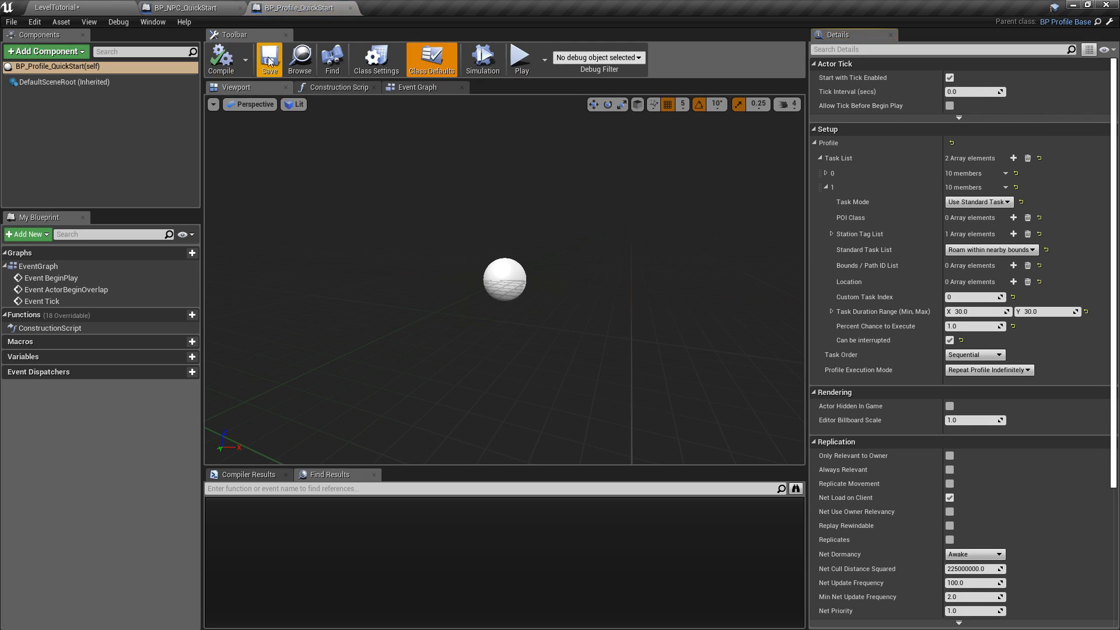
Return to the LevelTutorial level and save all modified content, including the LevelTutorial map
click(55, 7)
click(145, 457)
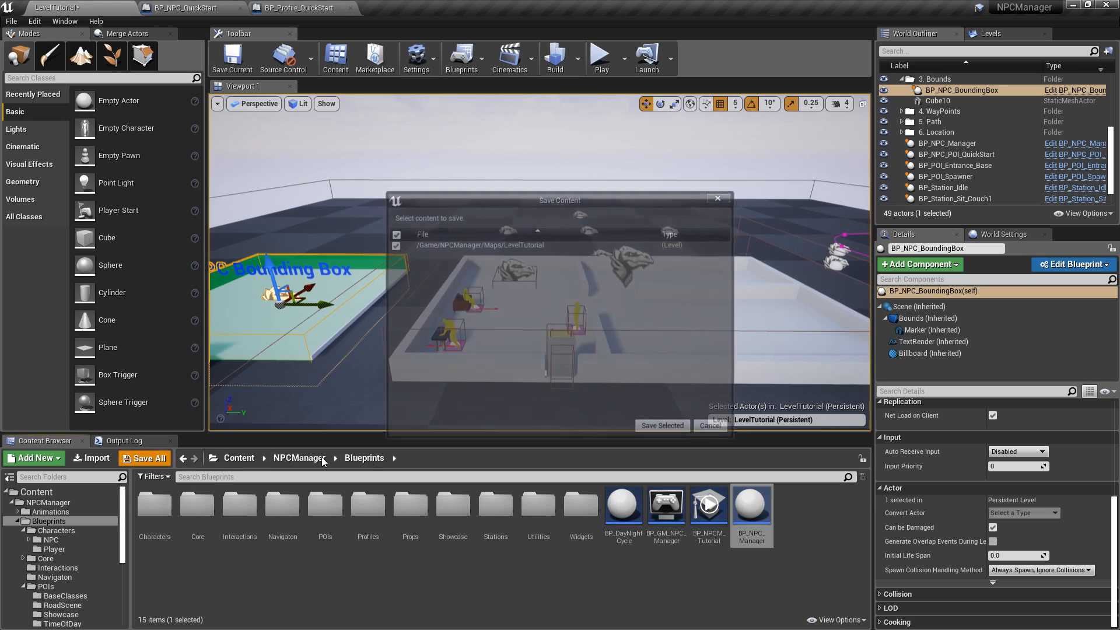
click(665, 428)
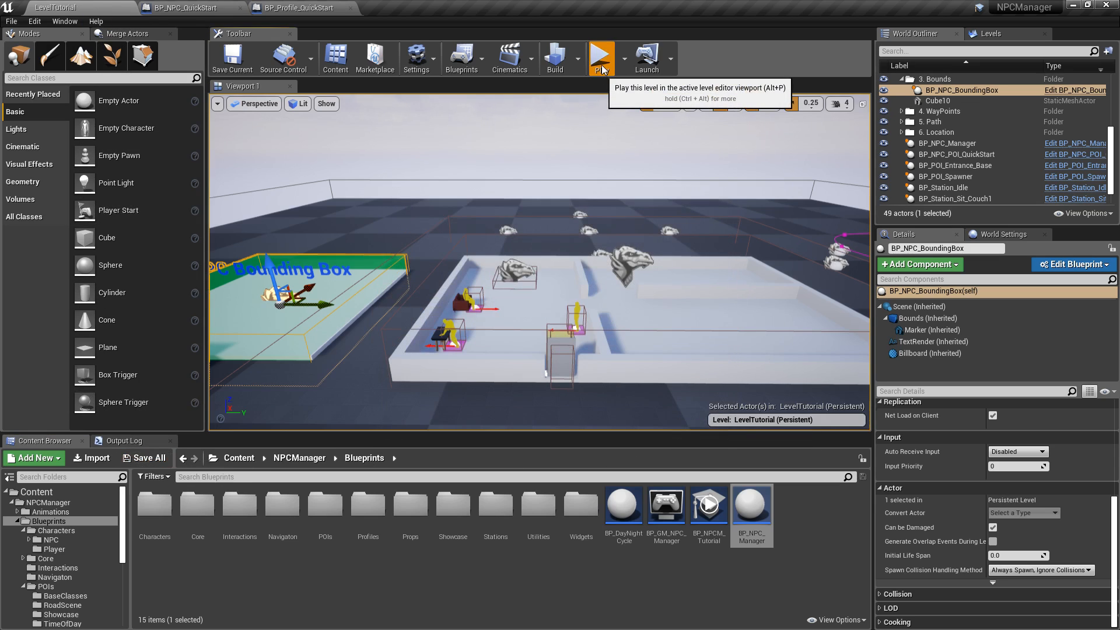
Play the level in full screen and run the player character to the building where the NPC uses the couch station
click(602, 62)
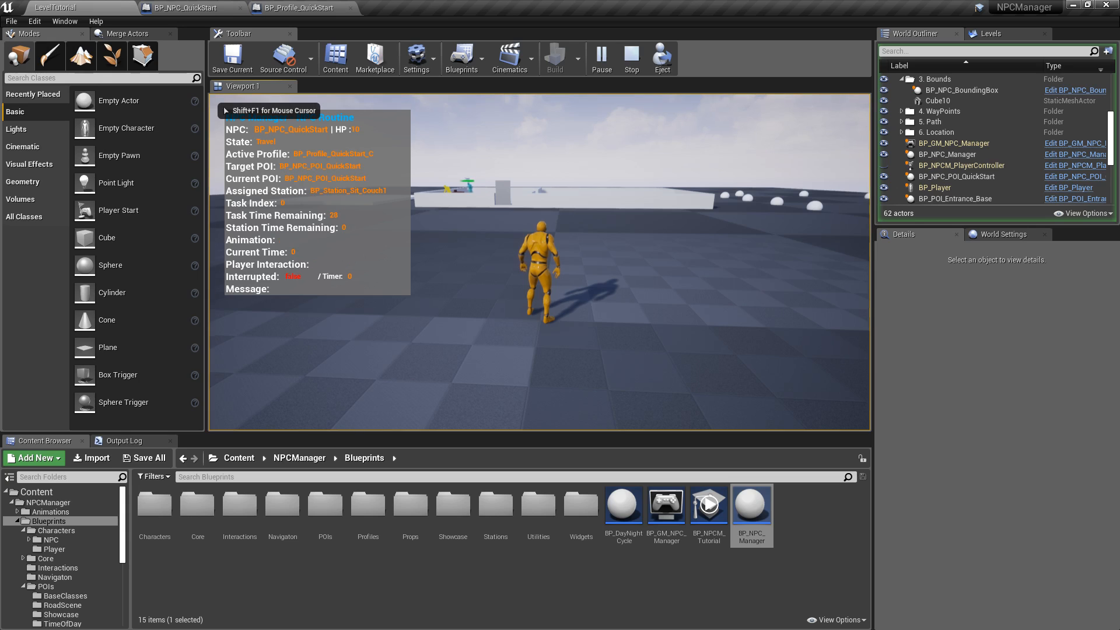
key(w)
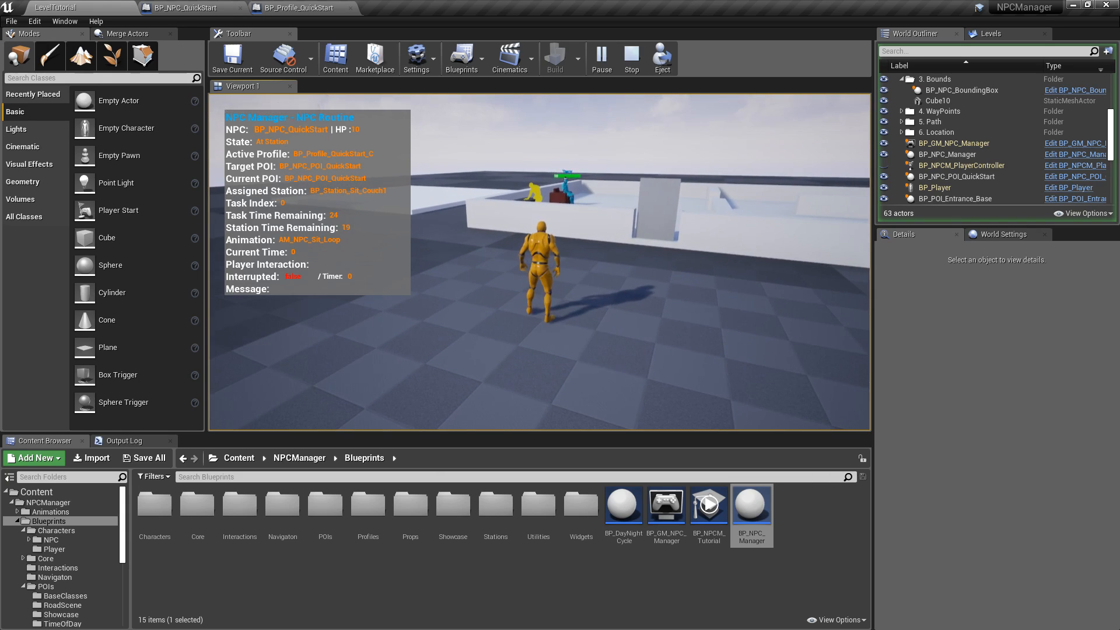
key(shift+F1)
key(F11)
click(554, 179)
key(w)
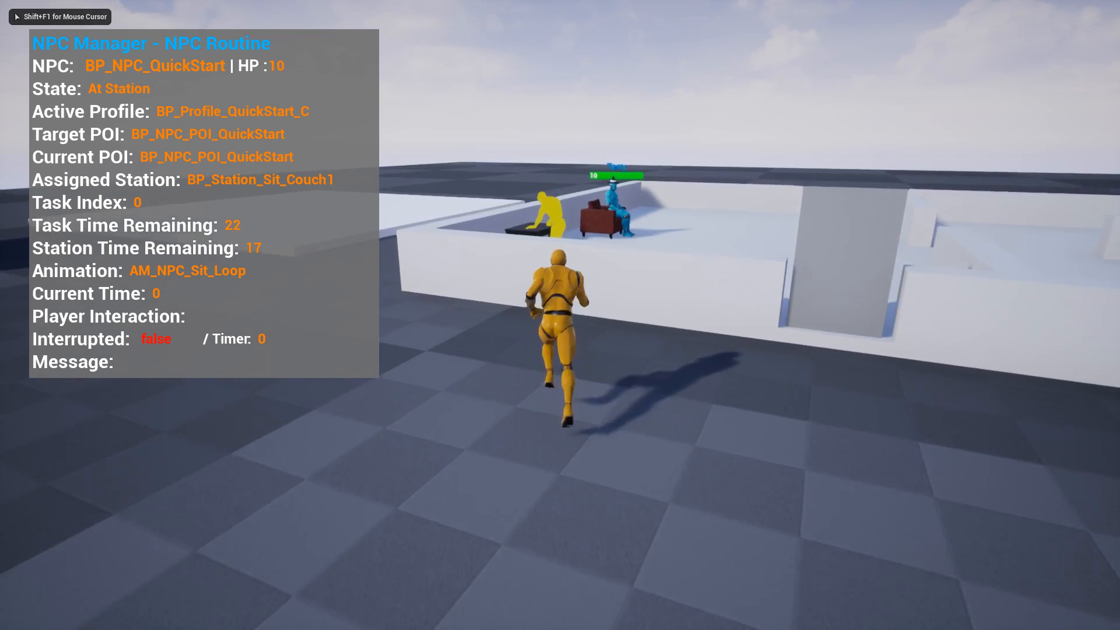
Move around on and beside the building's walls to observe the NPC's station use and the remaining times of the first task
key(space)
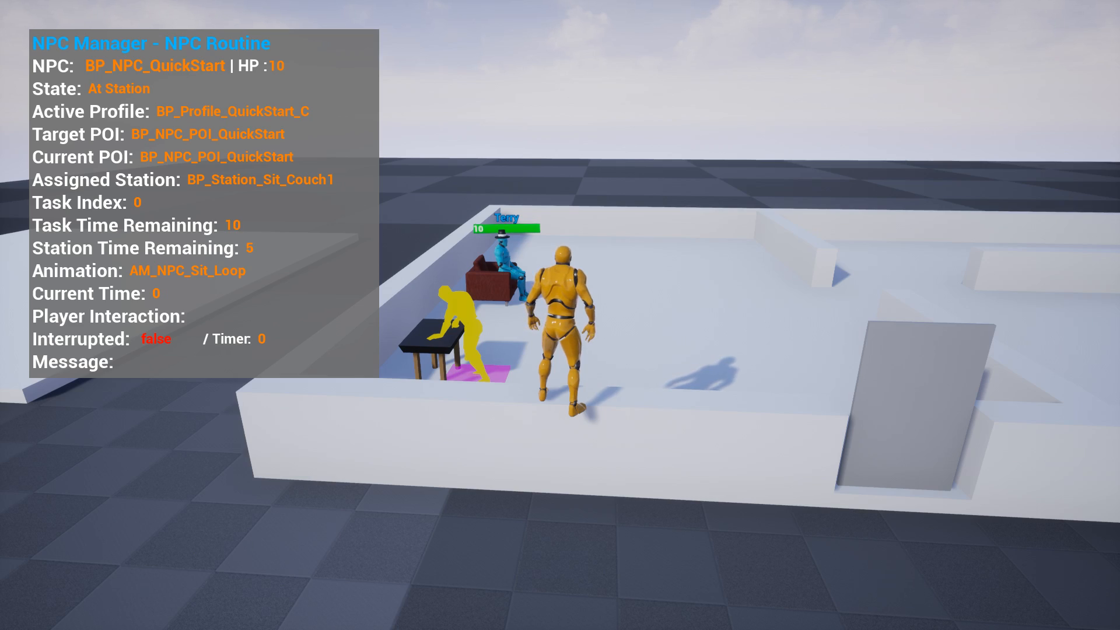
key(w)
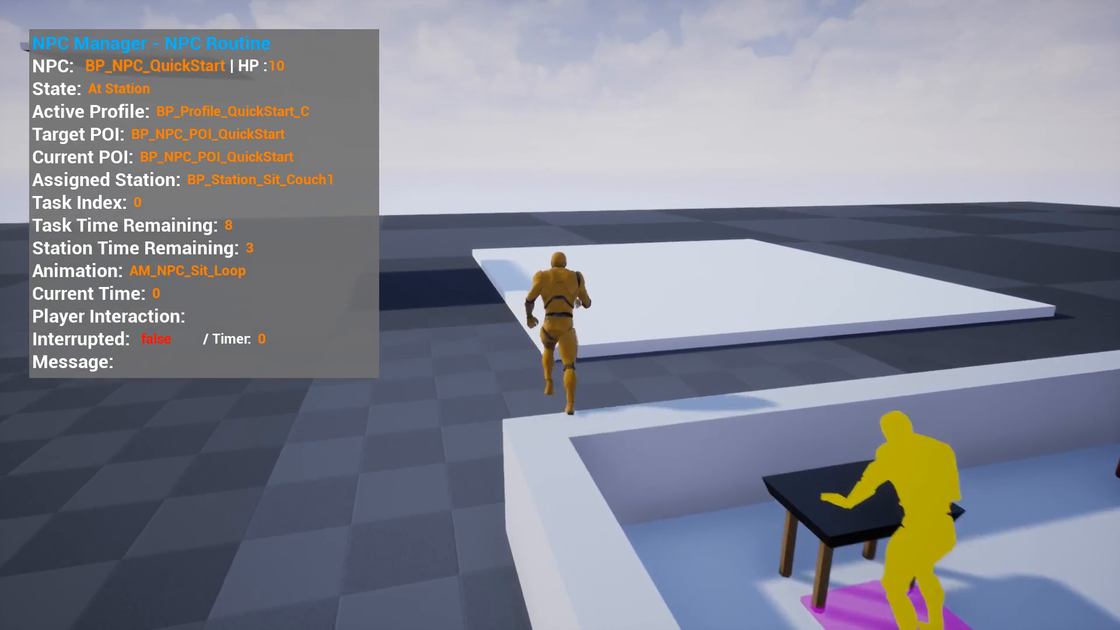
key(w)
key(d)
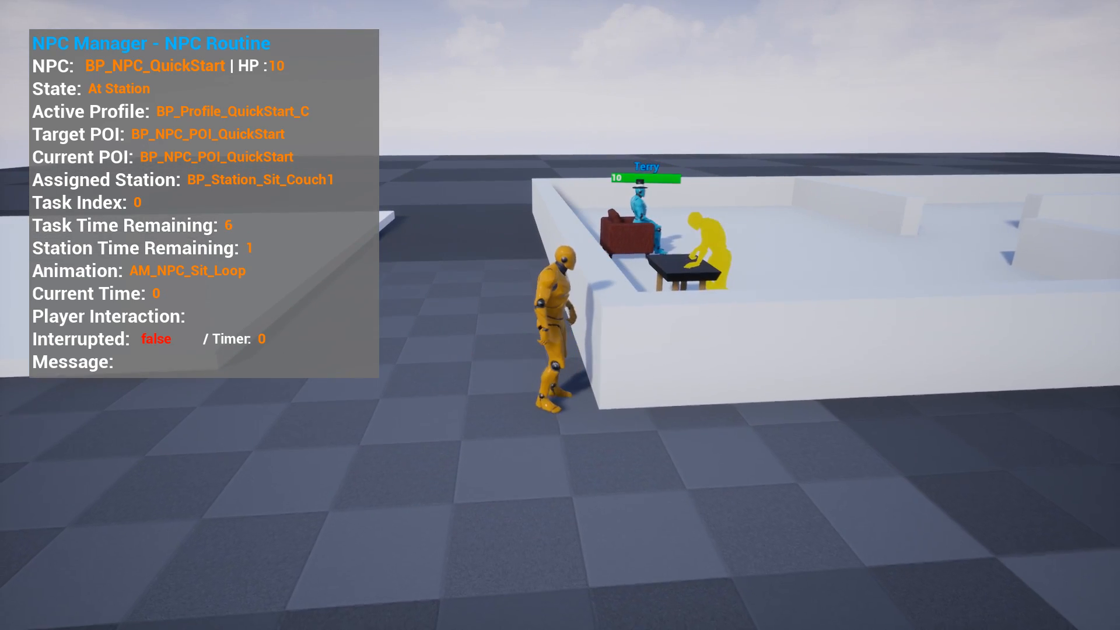
key(d)
key(w)
key(space)
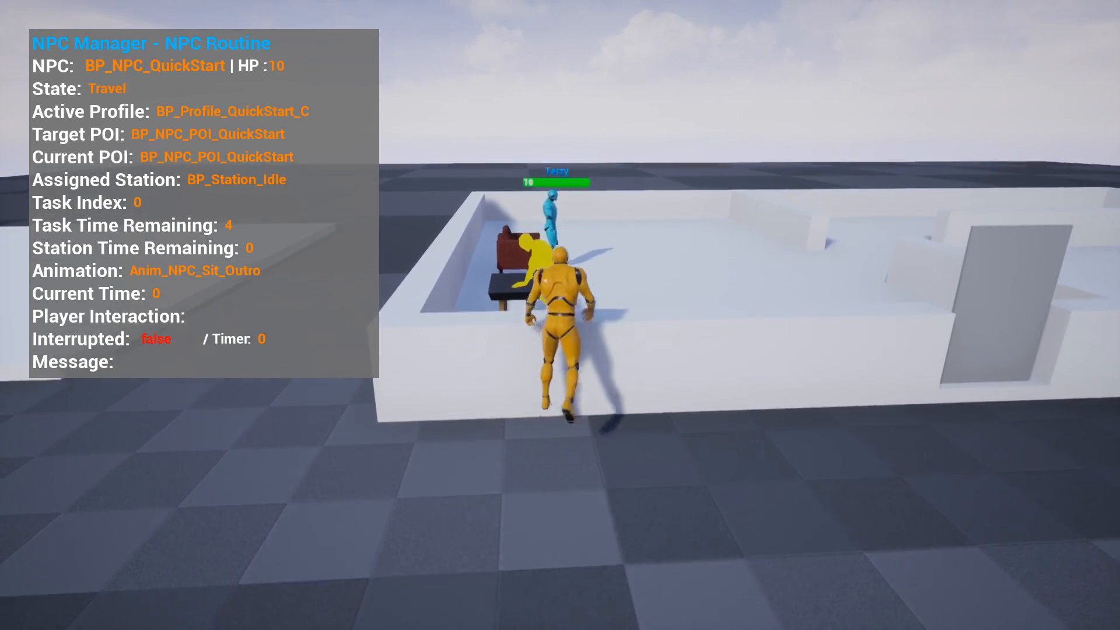
key(space)
key(w)
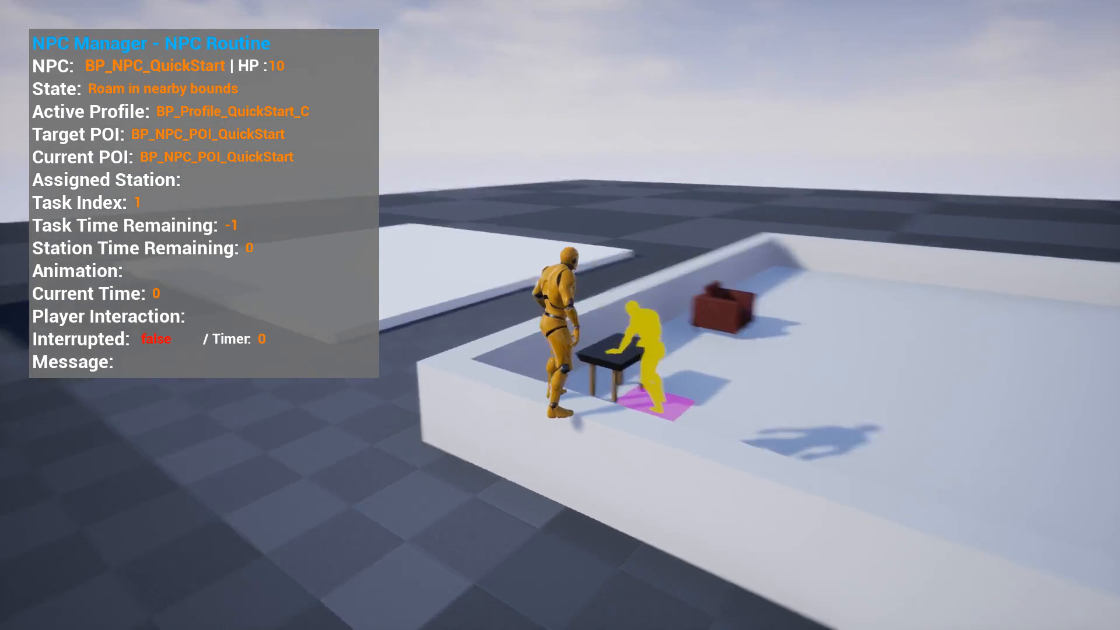
Follow the NPC along the wall to the building's door to check how it travels to the roaming area
key(w)
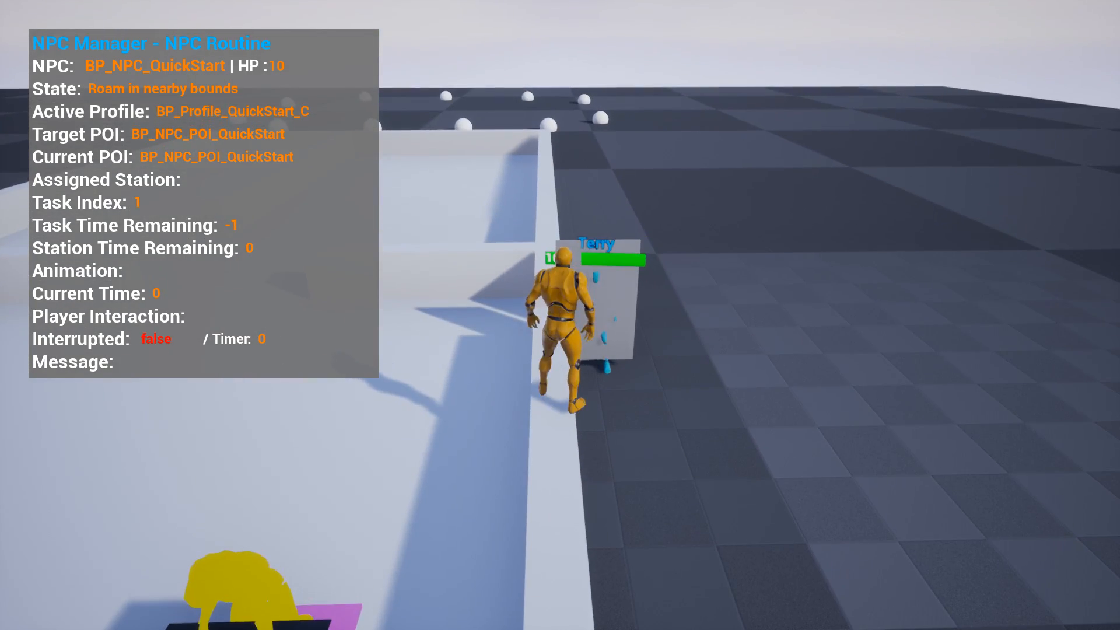
key(d)
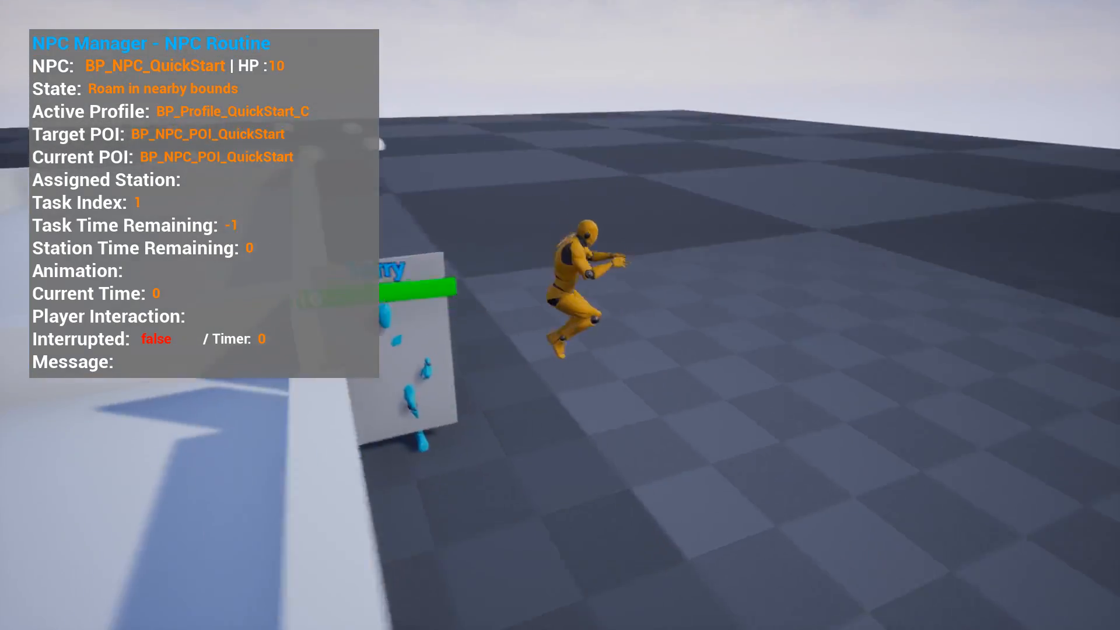
key(w)
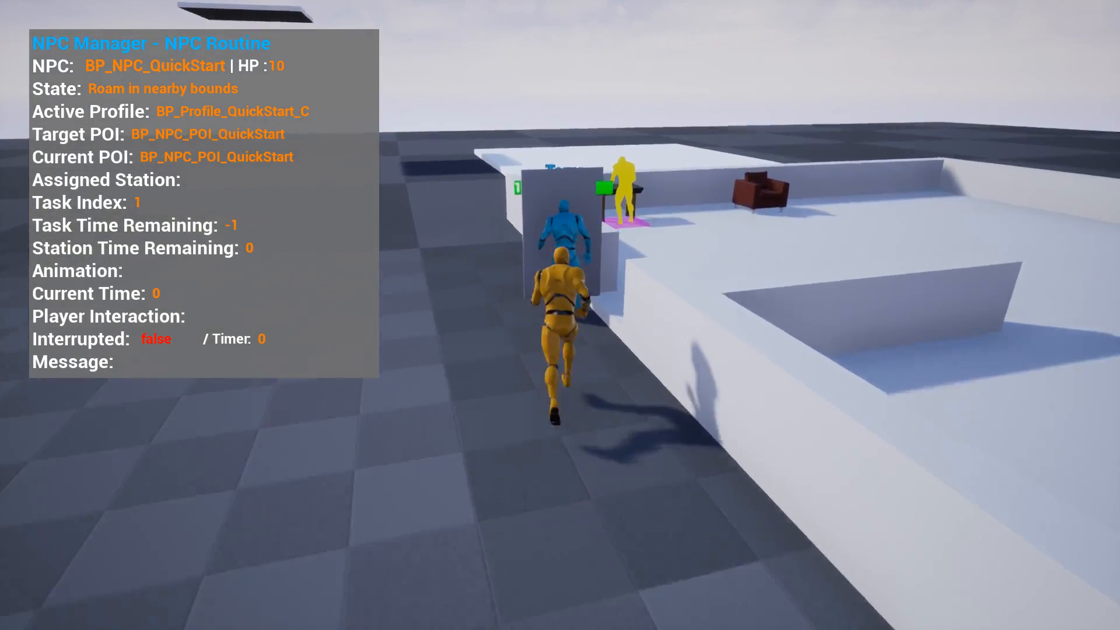
key(s)
key(w)
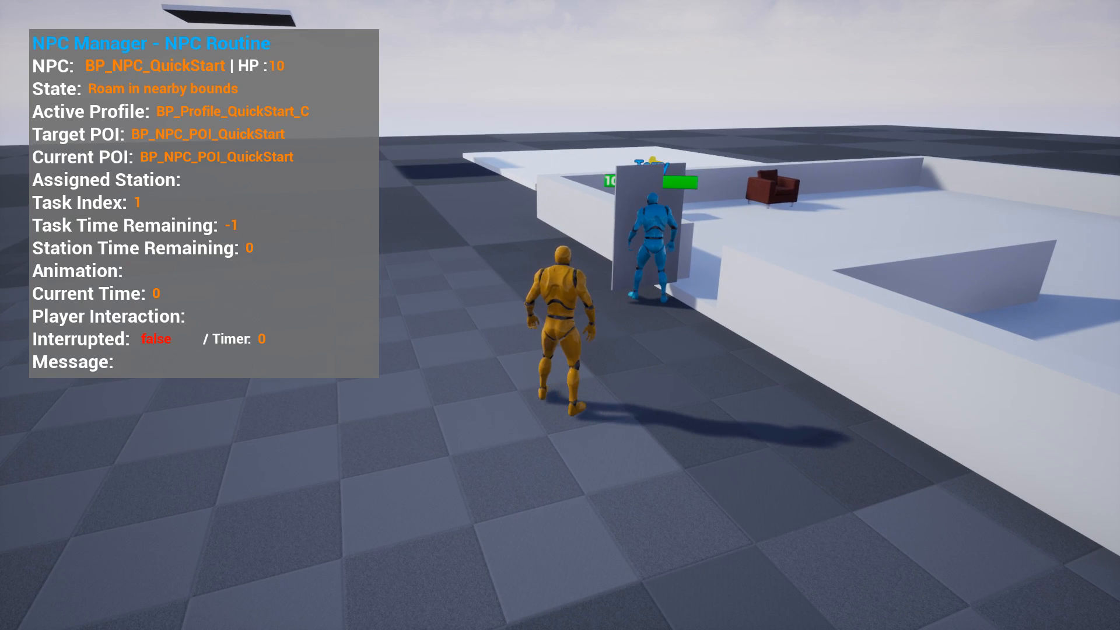
Leave full screen, eject from the player, move BP_NPCDoorBase clear of the NPC's path, and possess the player again
key(F11)
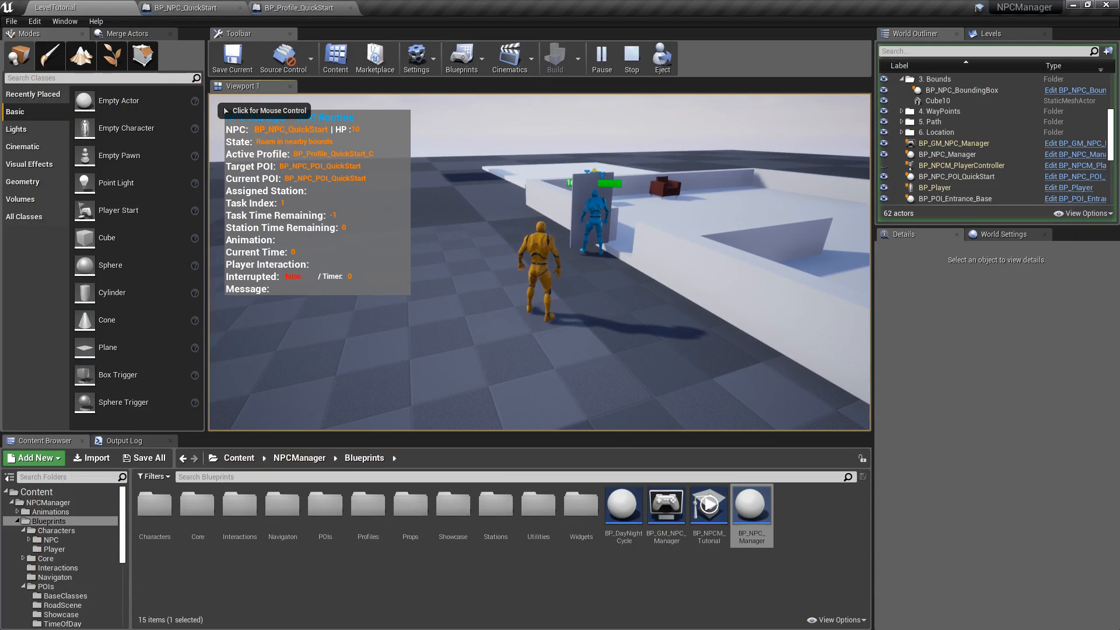
key(F8)
click(592, 217)
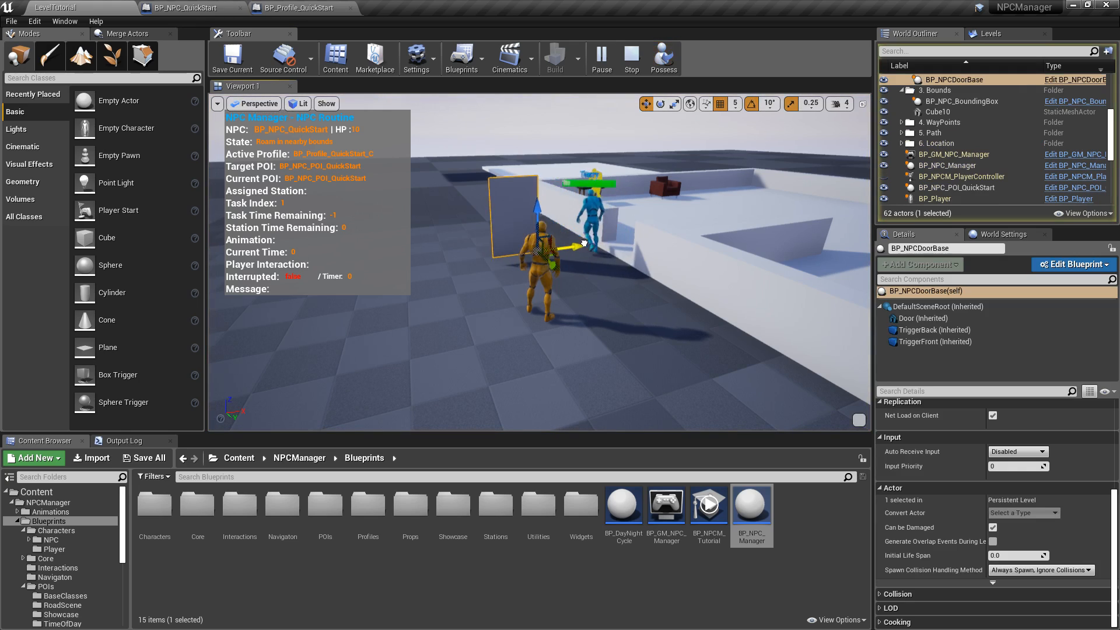
drag(584, 243, 639, 245)
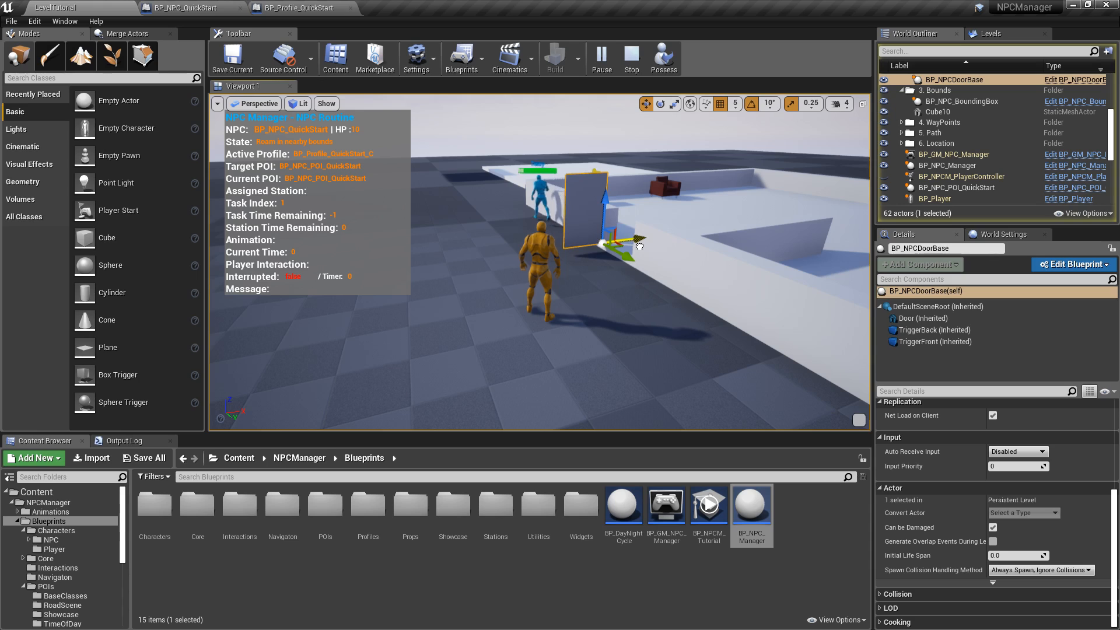
click(663, 59)
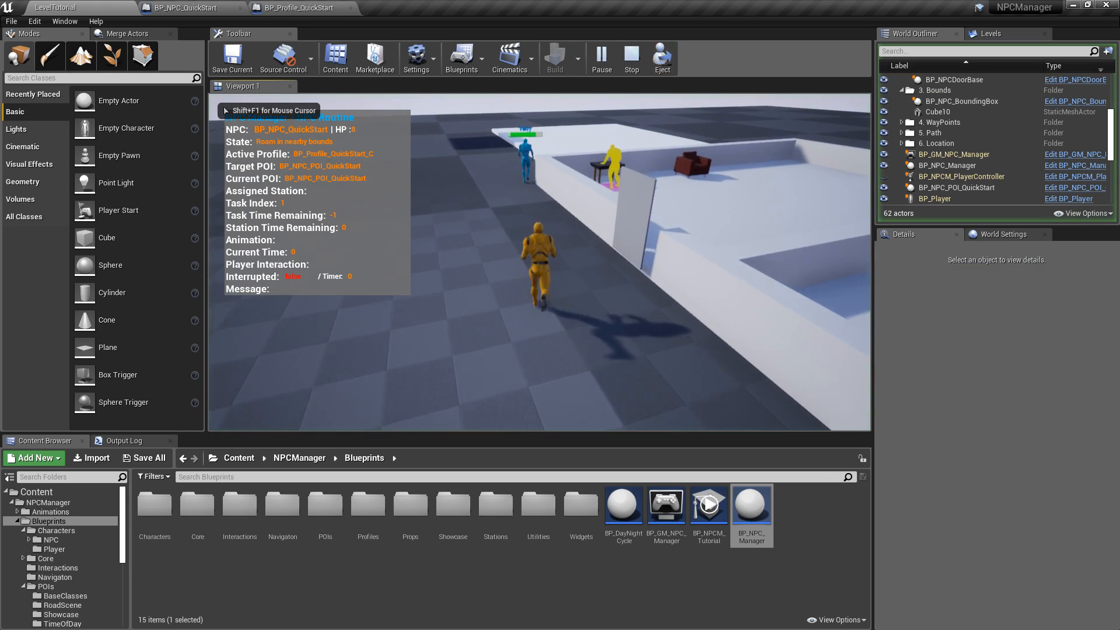
Return the game to full screen and follow the NPC onto the white roaming platform beside the building
key(shift+F1)
key(F11)
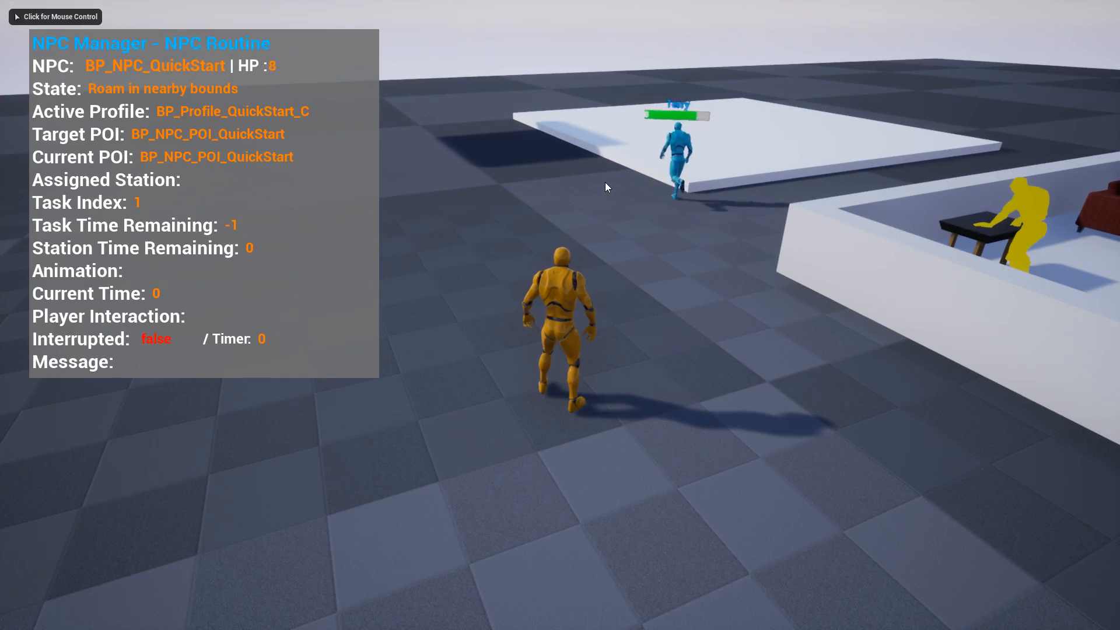
click(605, 187)
key(w)
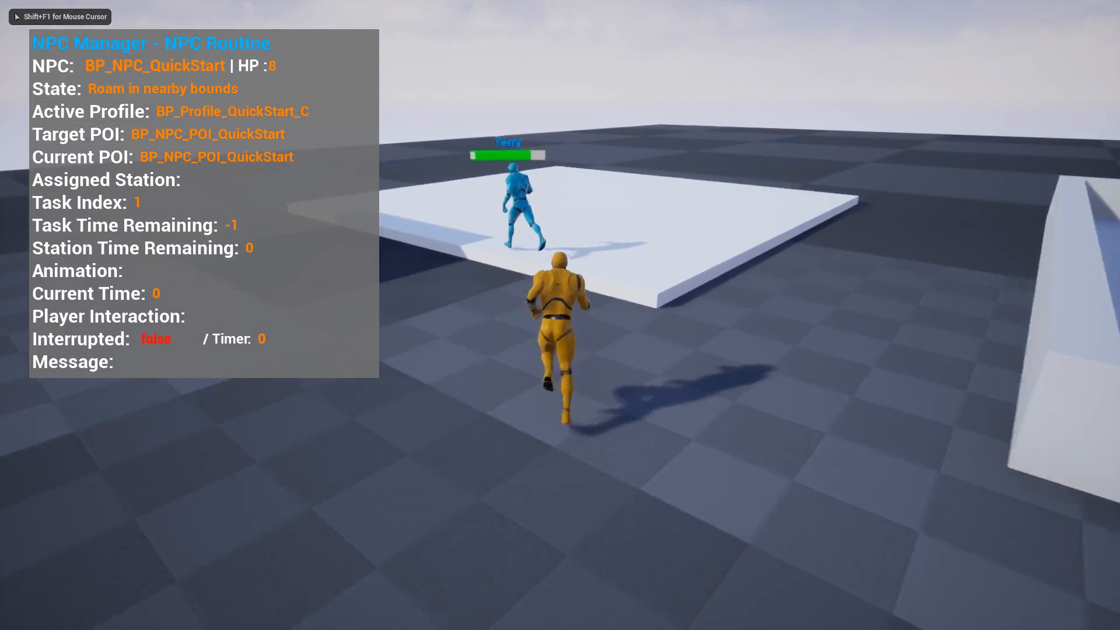
key(d)
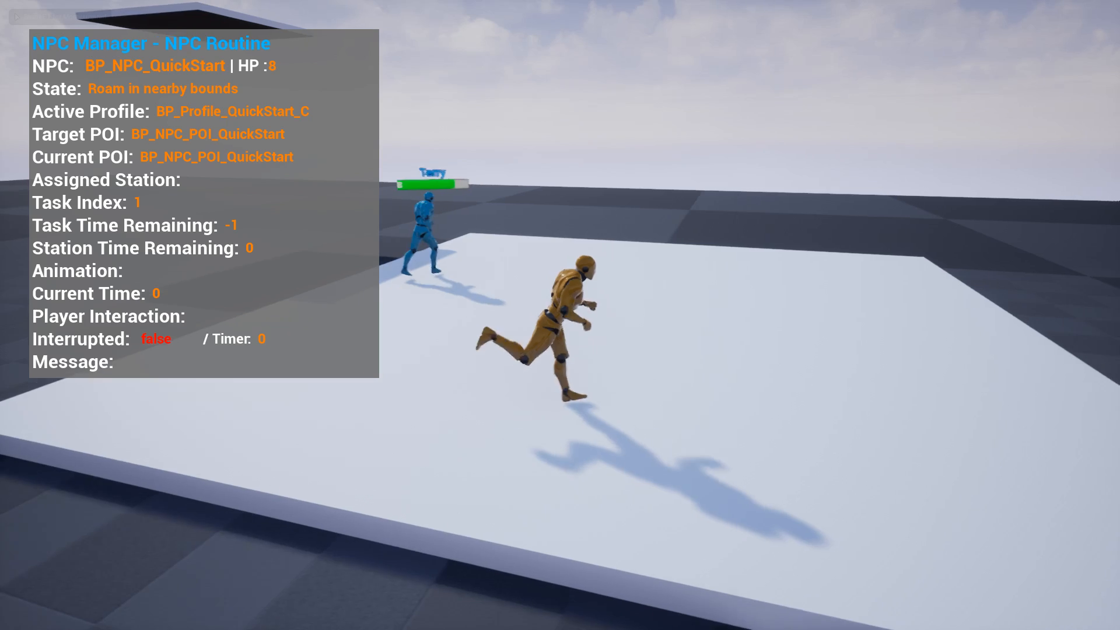
key(d)
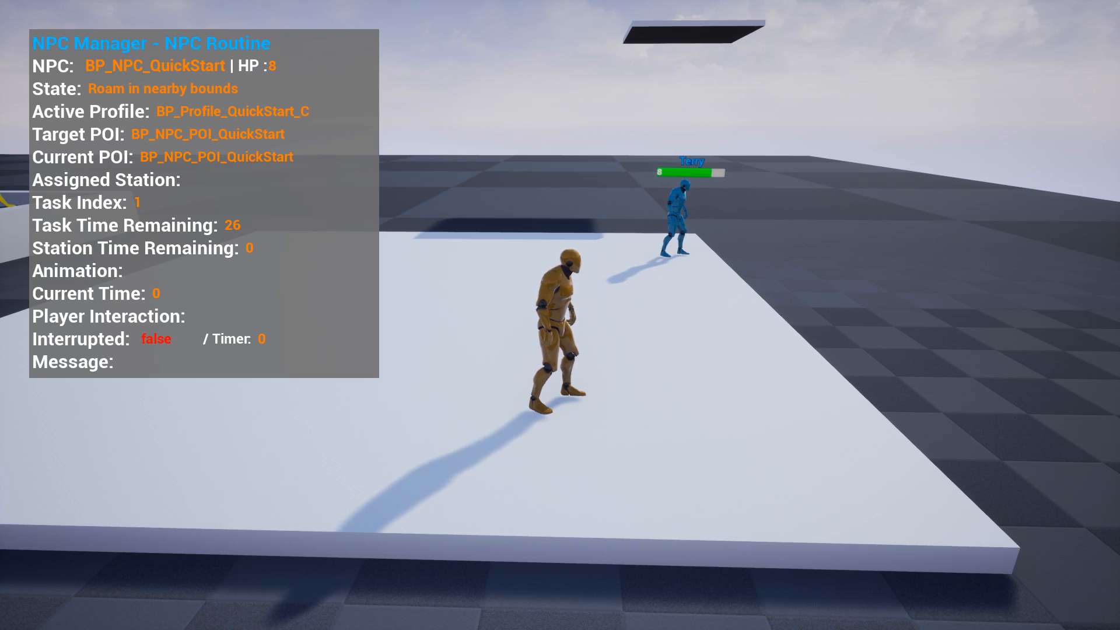
Circle the white roaming platform to watch how the NPC roams inside its bounds during the second task
key(s)
key(d)
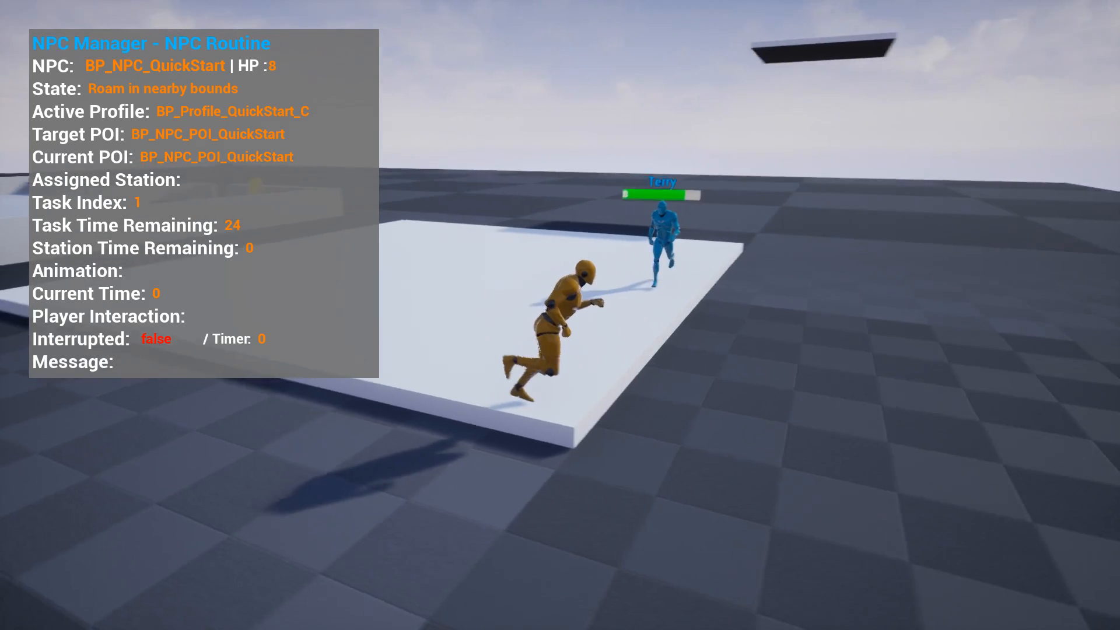
key(d)
key(w)
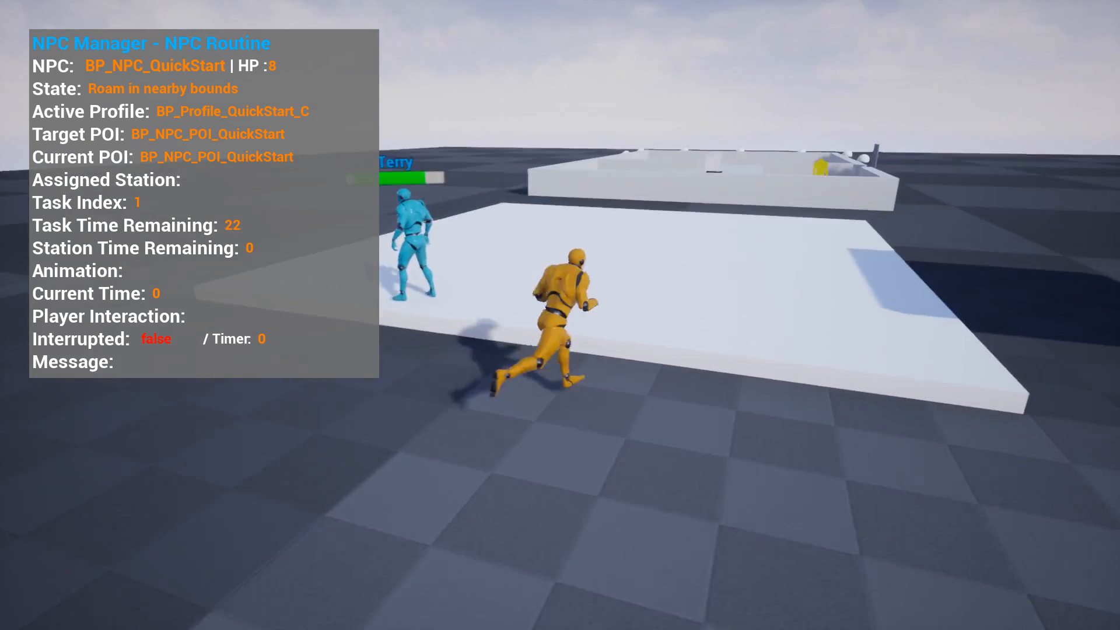
key(d)
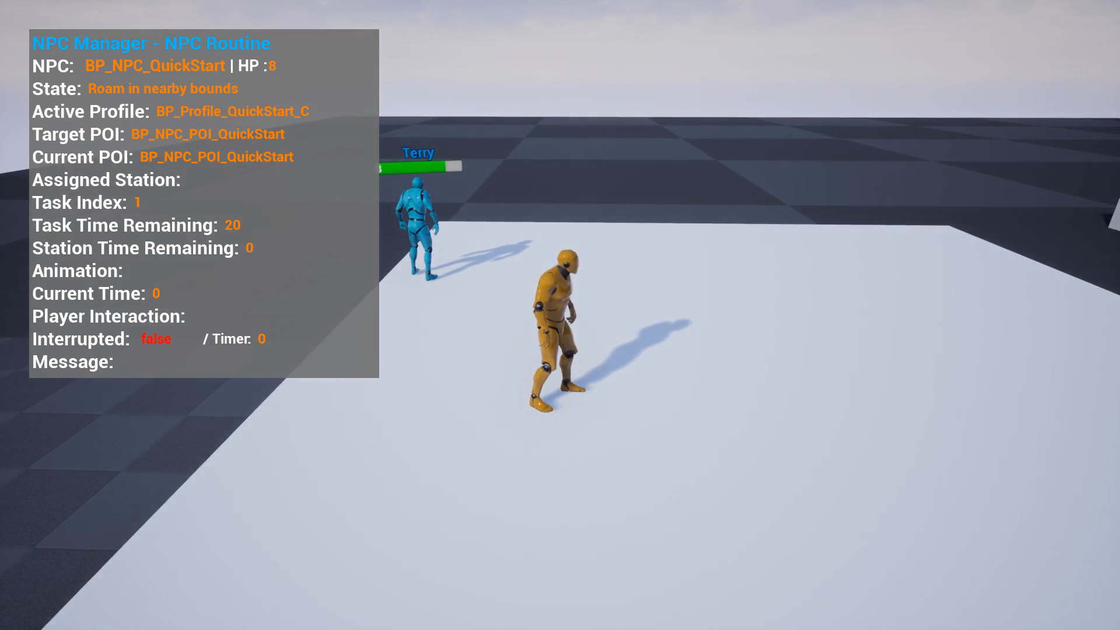
key(s)
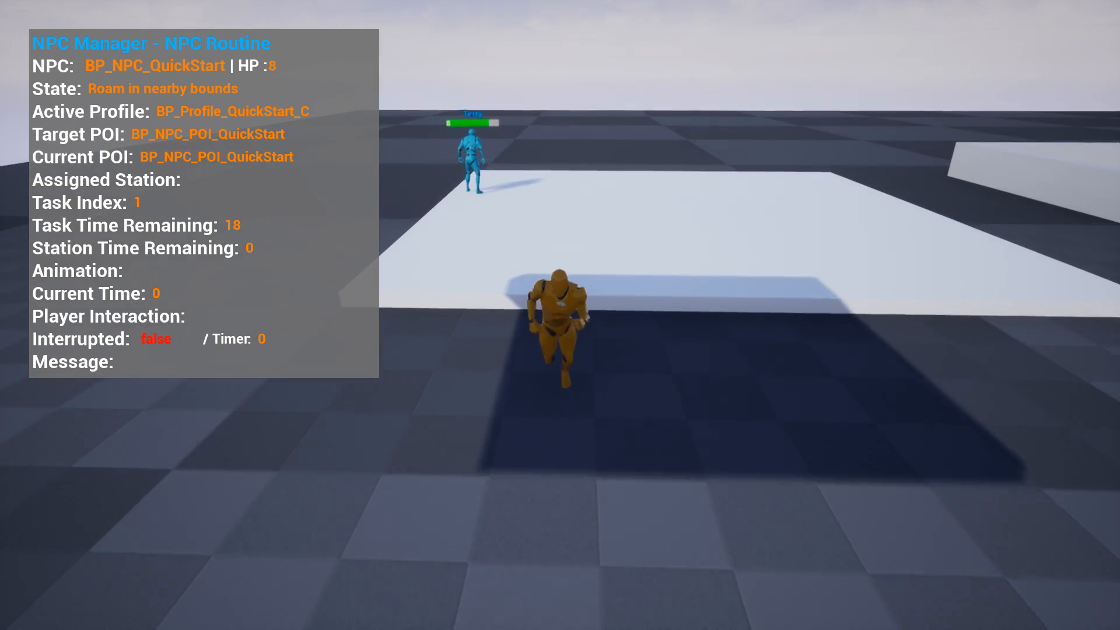
key(w)
key(d)
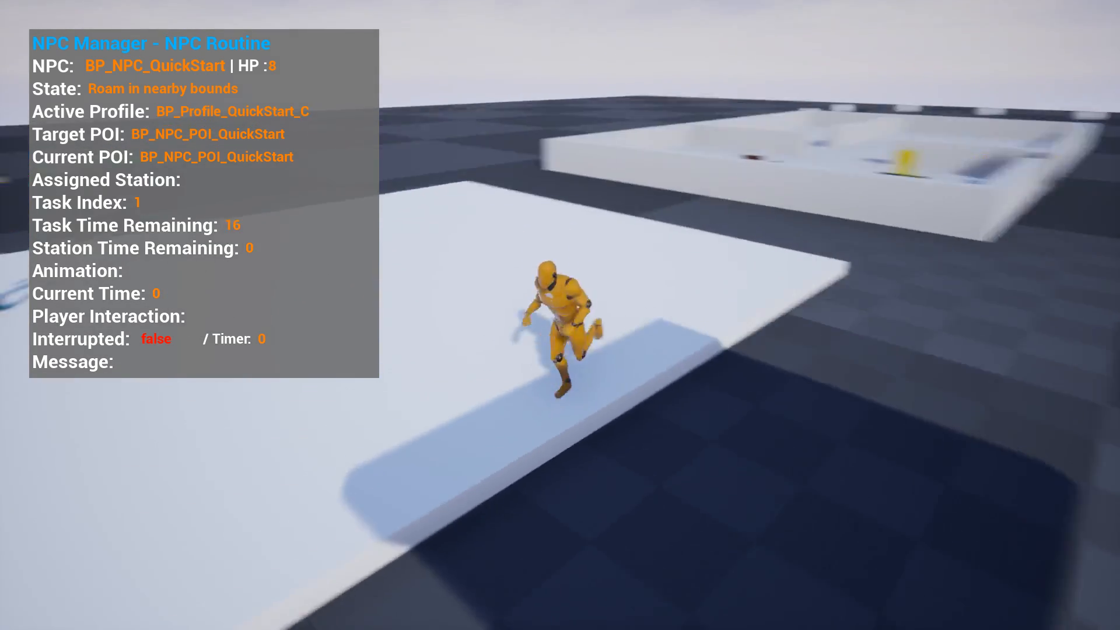
Run towards the building and return to the NPC at the platform's edge, watching the remaining time of the roaming task
key(w)
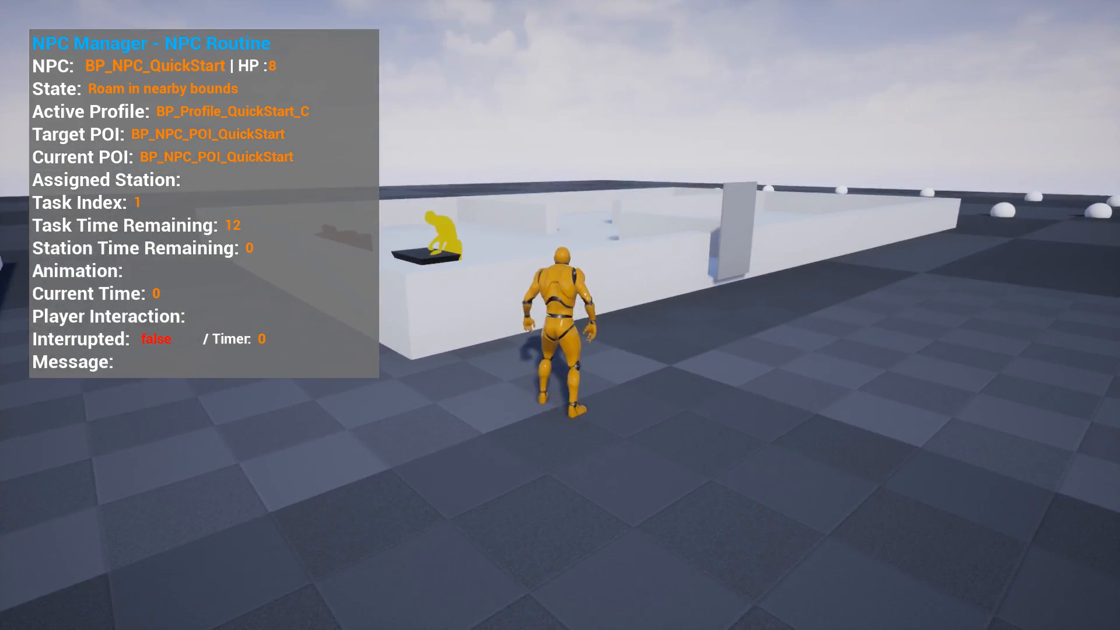
key(a)
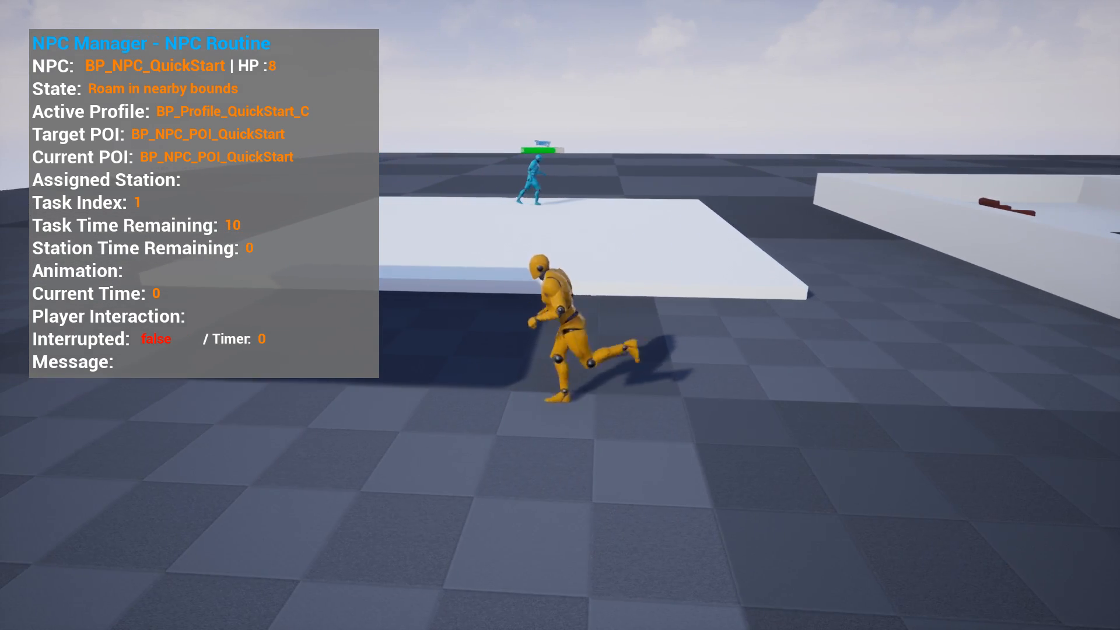
key(w)
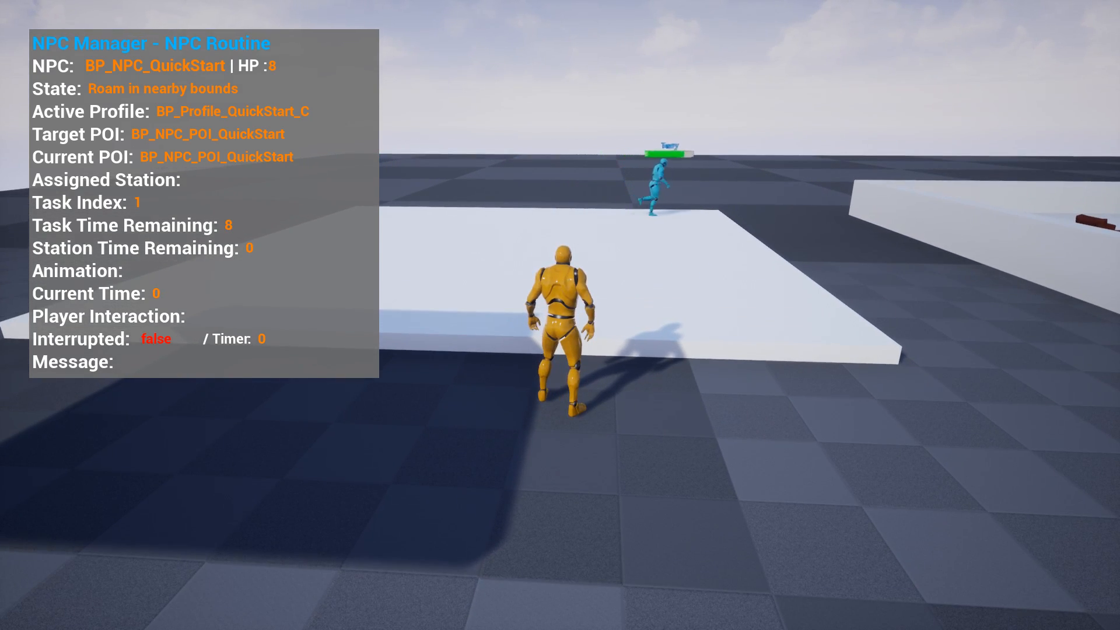
key(d)
key(w)
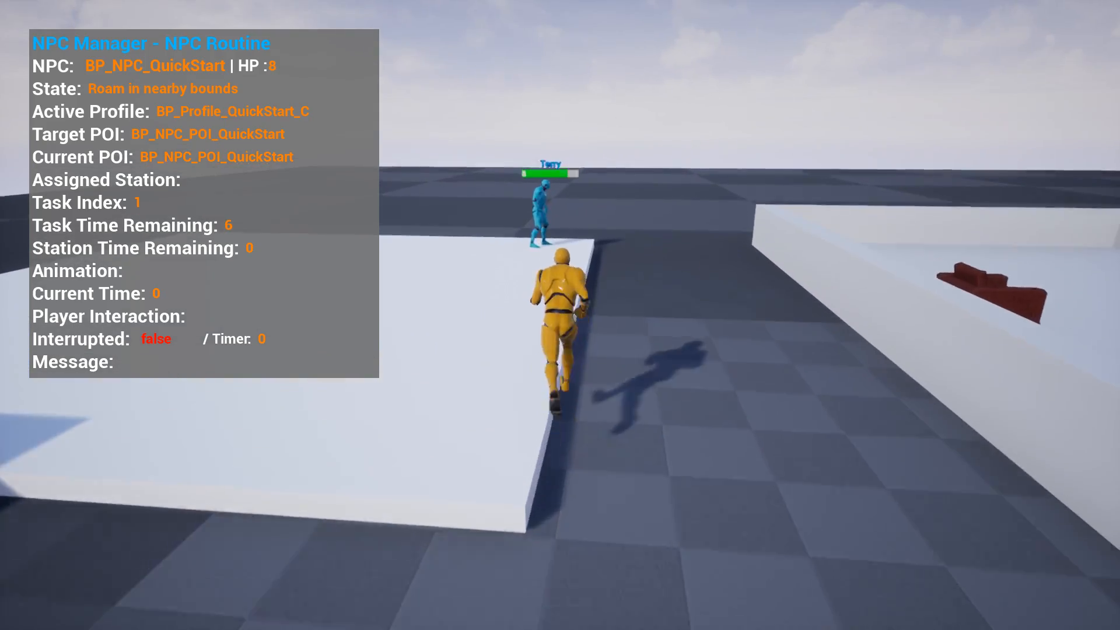
key(d)
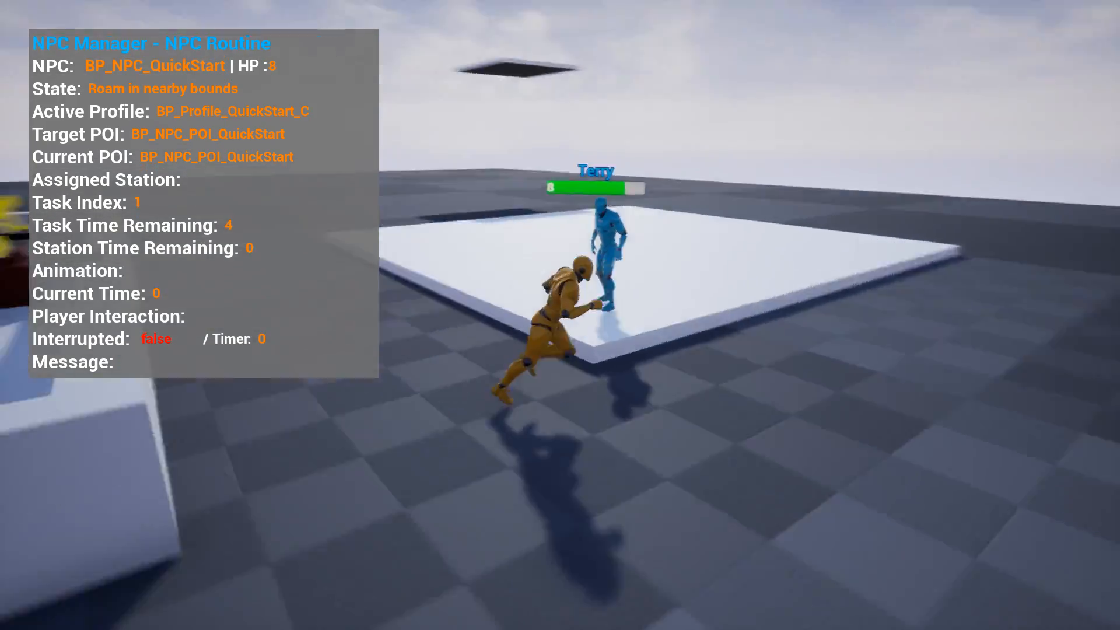
key(w)
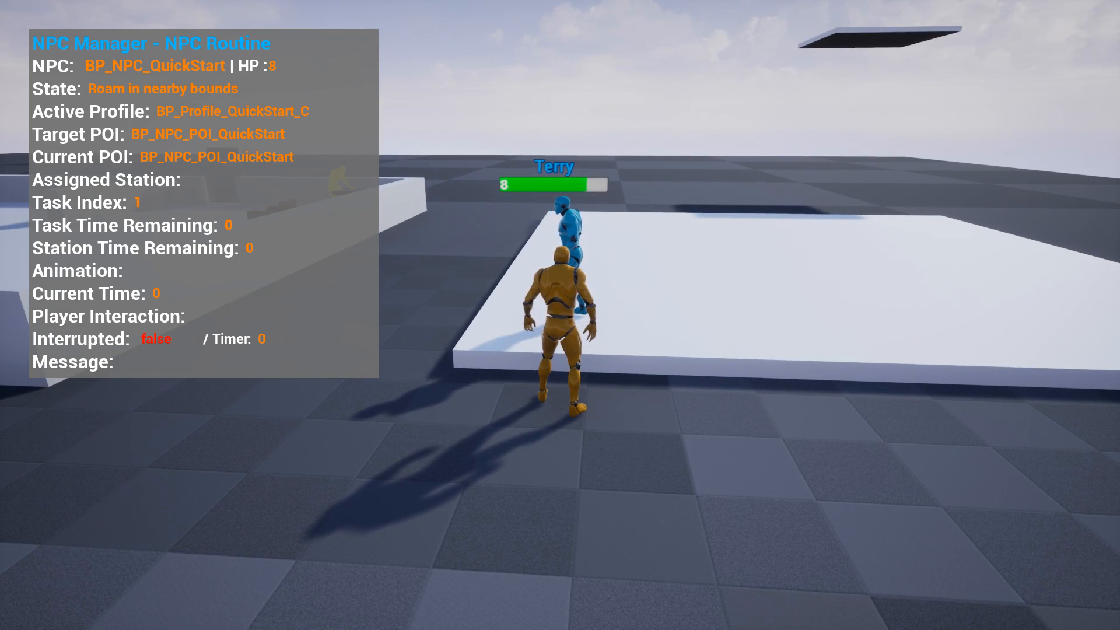
Follow the NPC from the platform back to the building and jump onto its wall to check whether the routine restarts at the station
key(w)
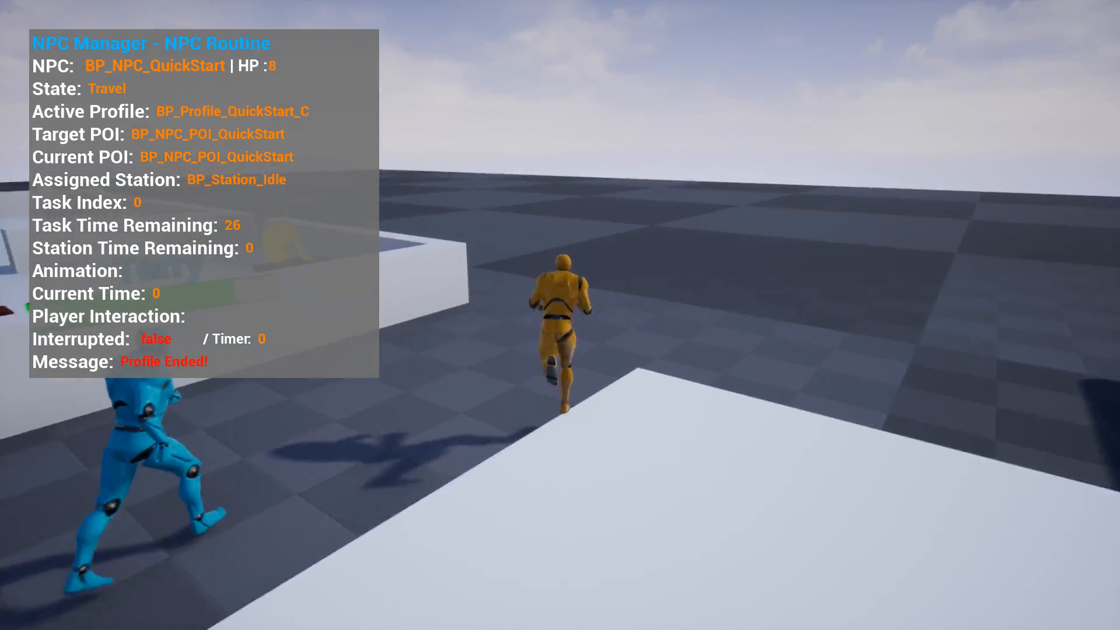
key(d)
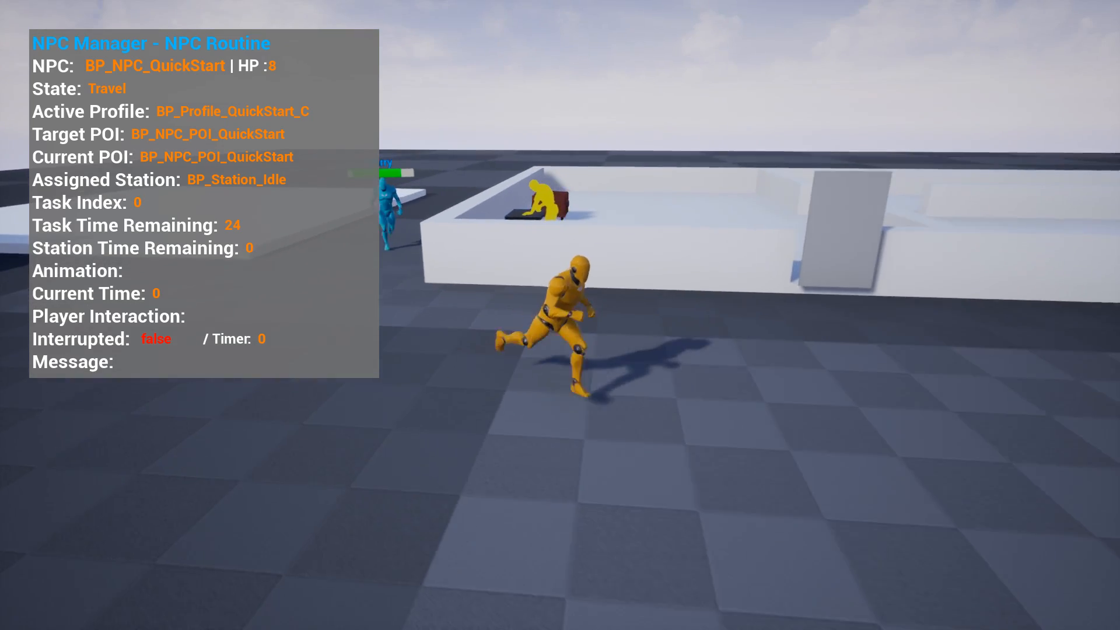
key(s)
key(w)
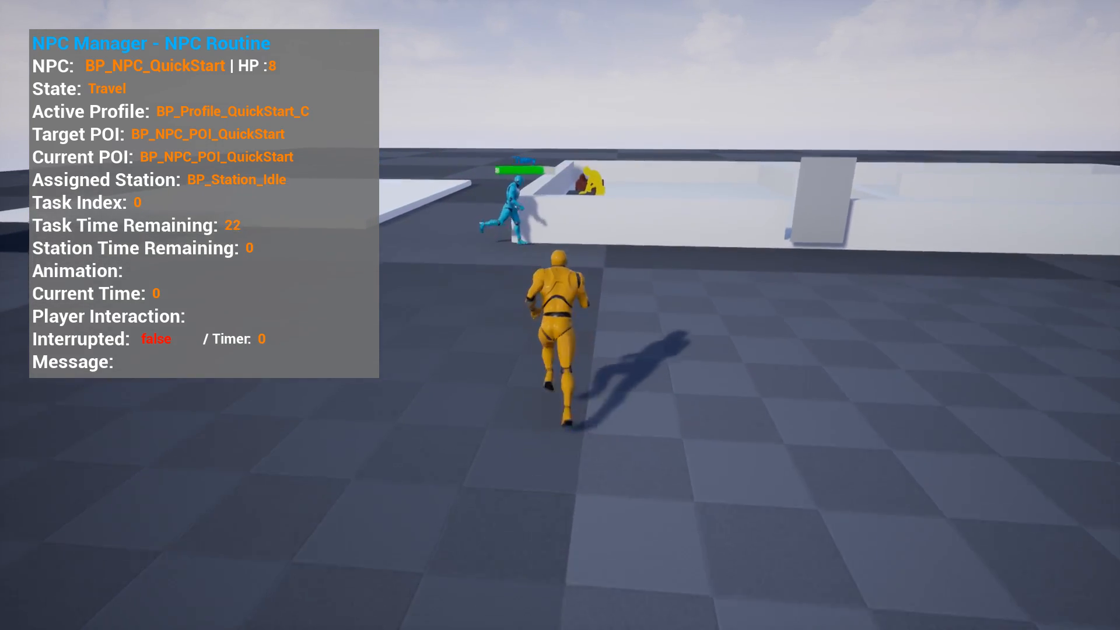
key(d)
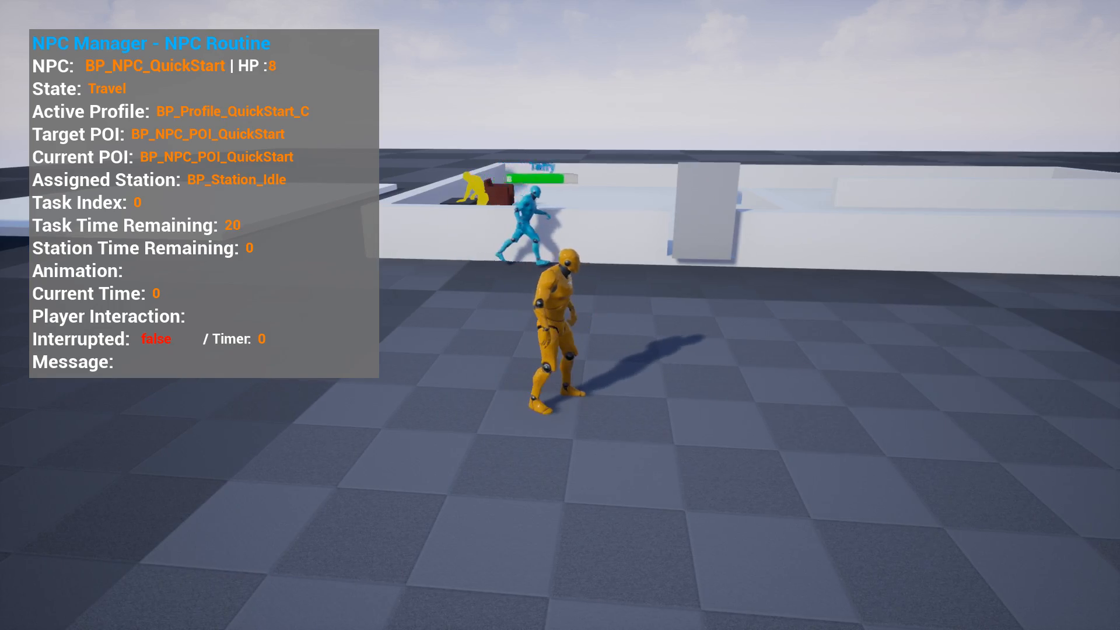
key(w)
key(space)
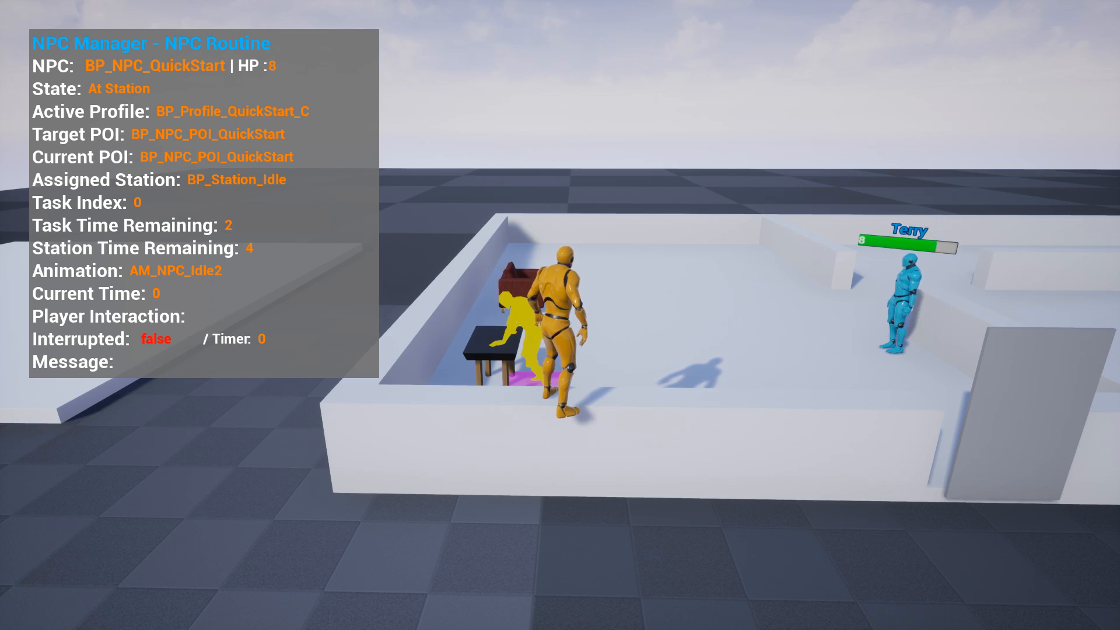
Leave the wall and move around the building's door to examine how the NPC gets through it towards the roaming area
key(s)
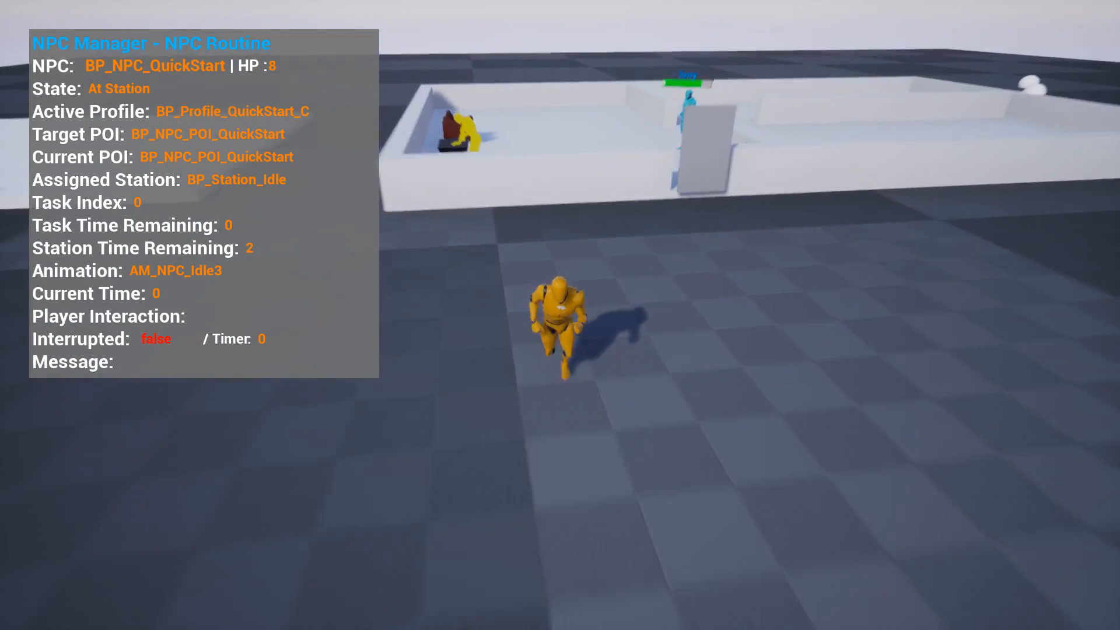
key(d)
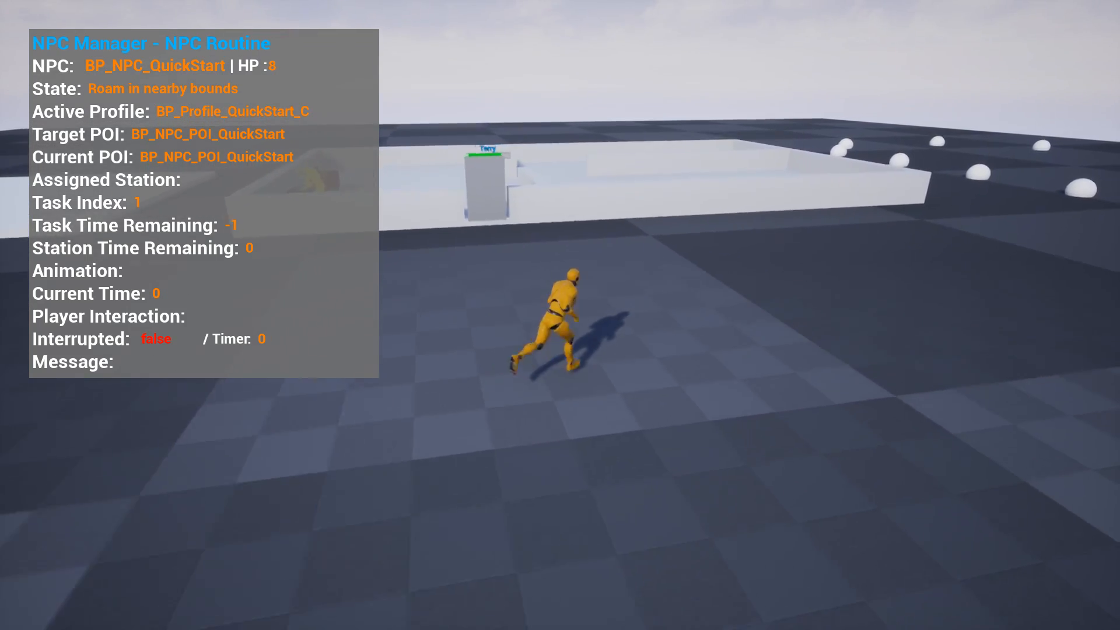
key(w)
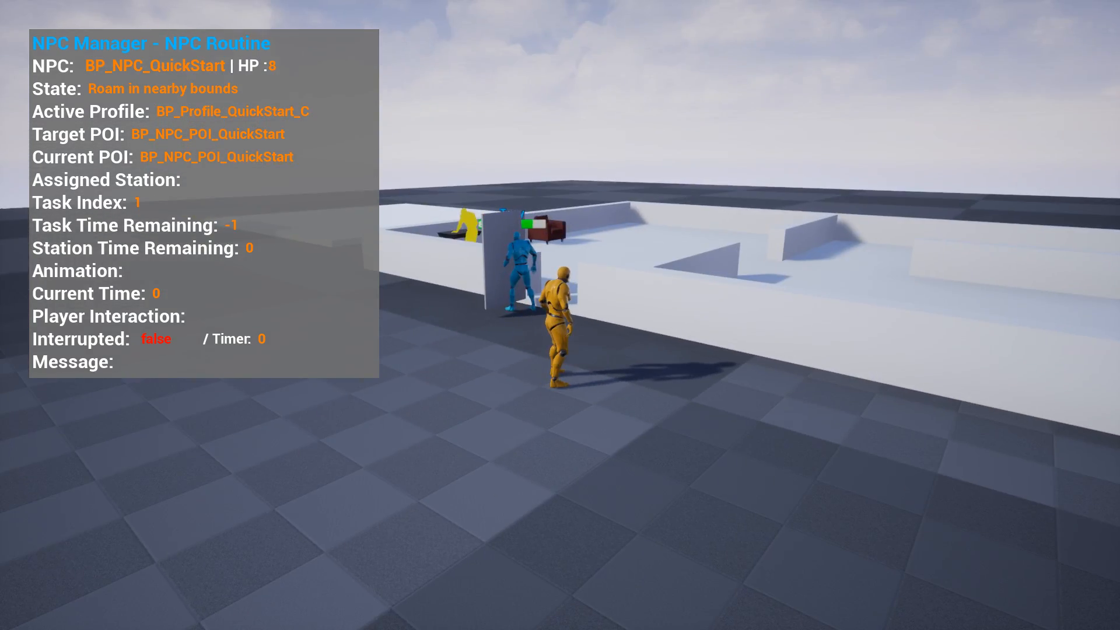
key(a)
key(w)
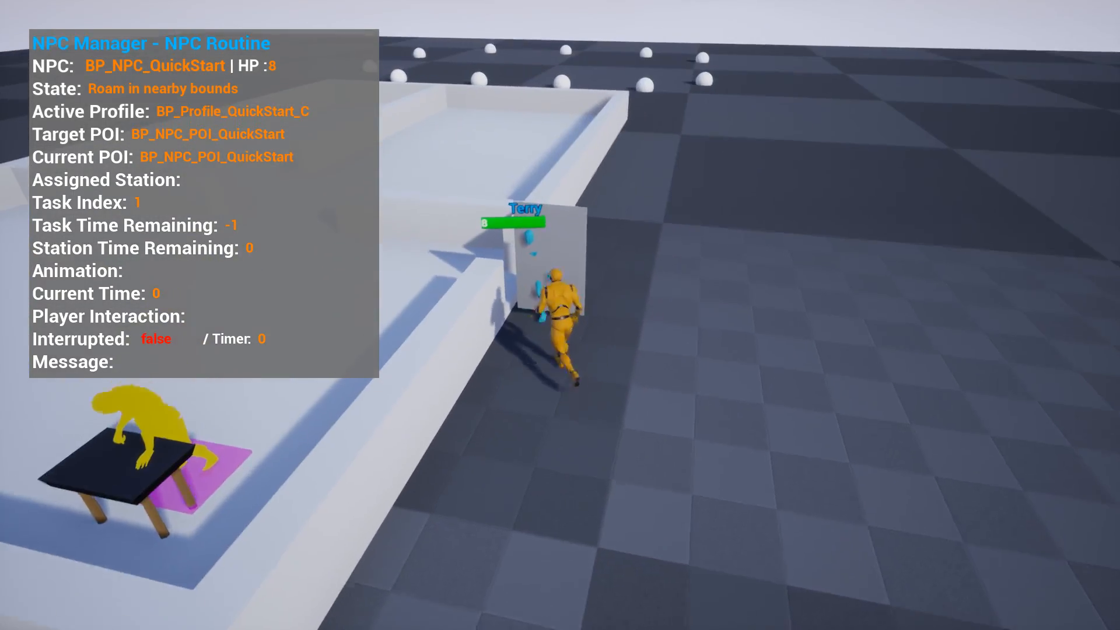
key(d)
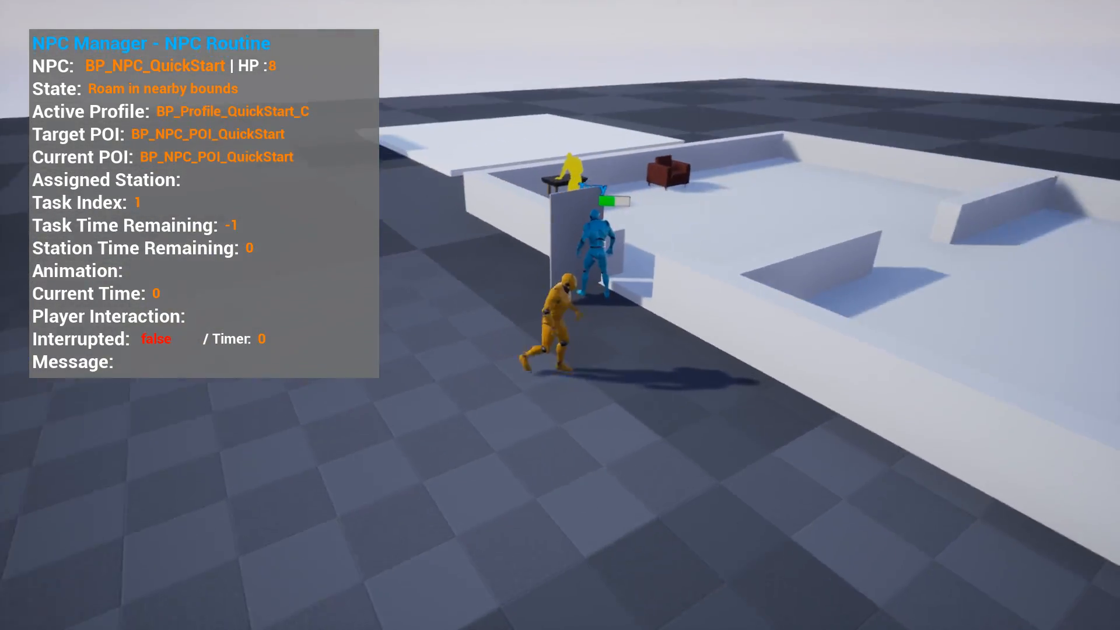
key(w)
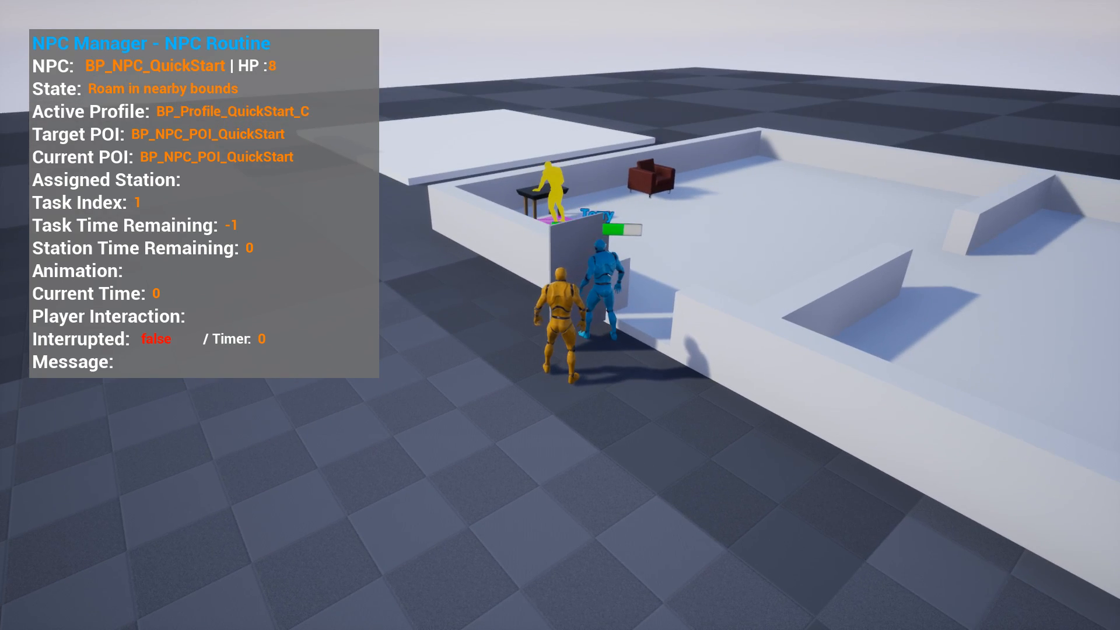
key(s)
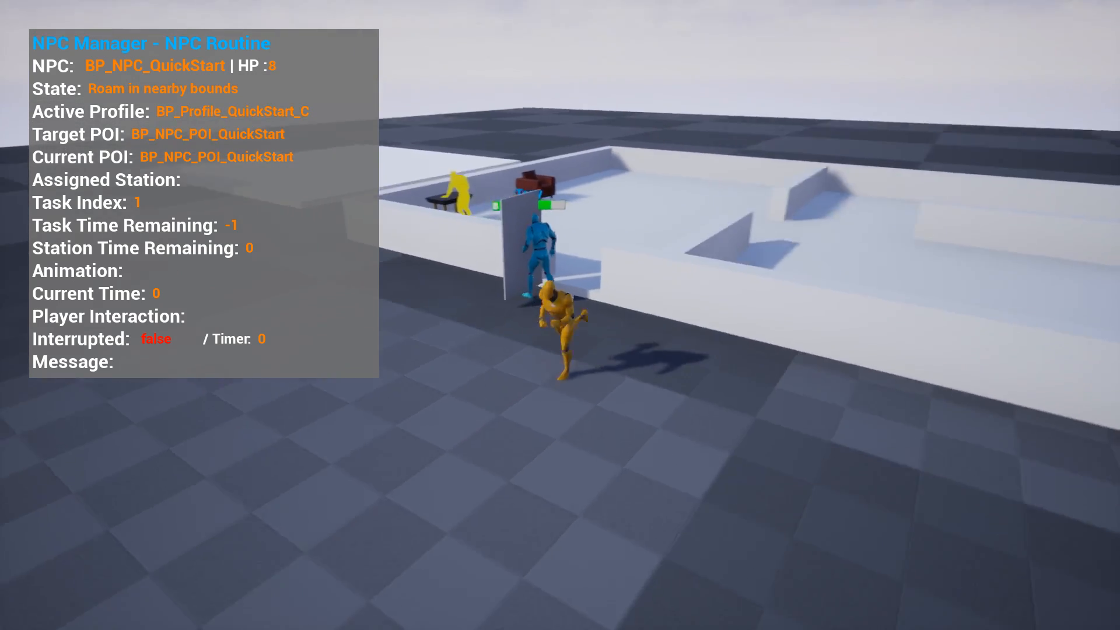
Stop the play session and select BP_NPCDoorBase at the building's entrance in the level
key(Escape)
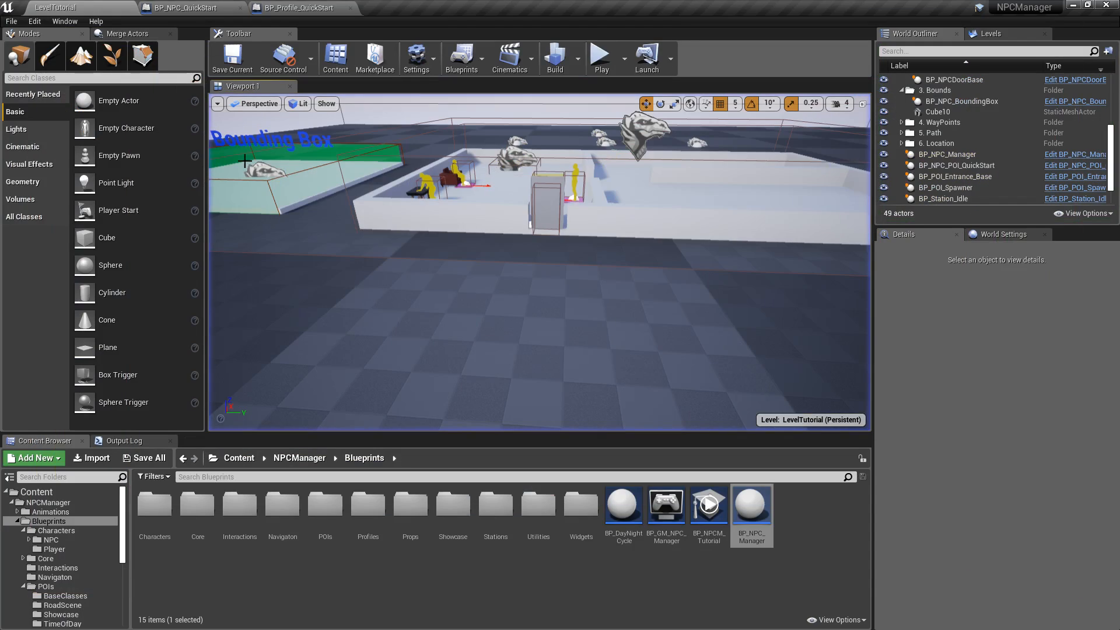
click(540, 190)
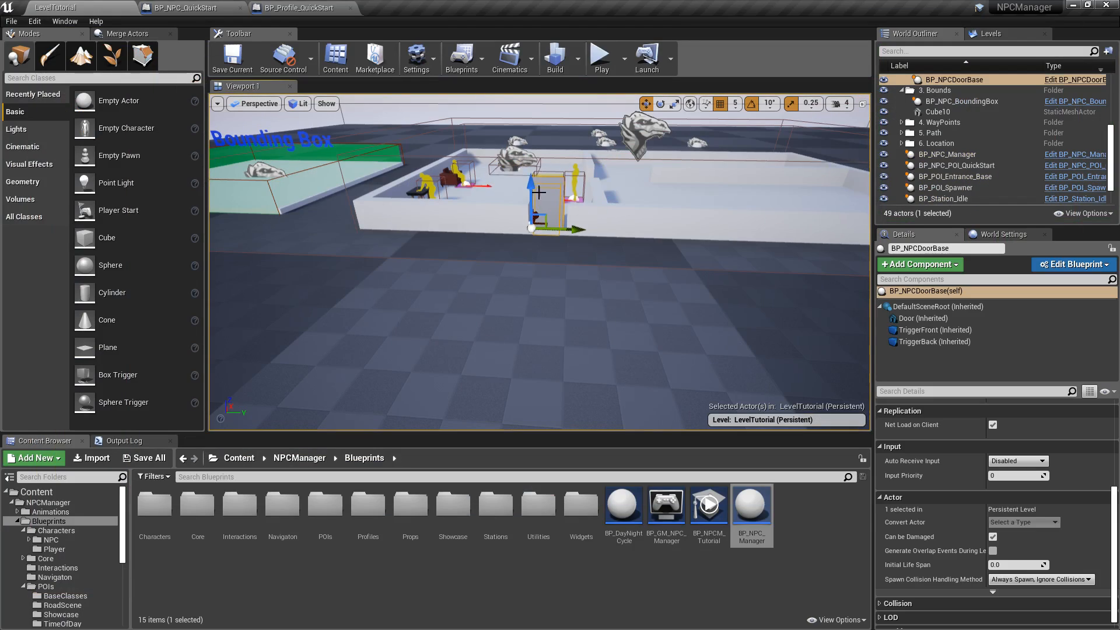
right_drag(652, 261, 652, 280)
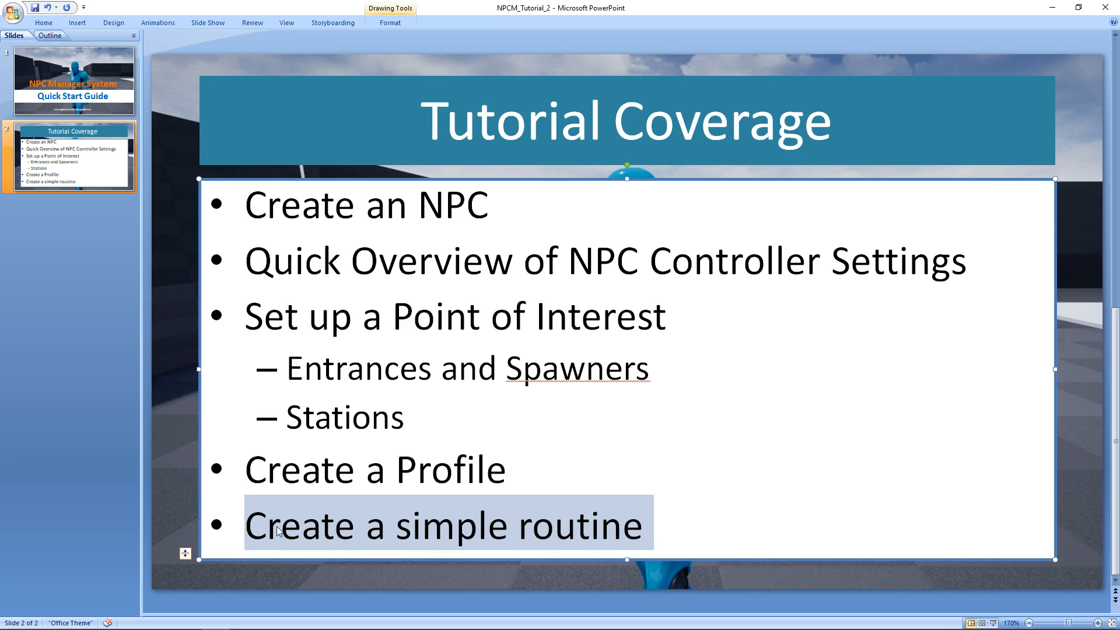
Switch to the NPCM_Tutorial_2 presentation in PowerPoint and review the topics on the Tutorial Coverage slide
click(456, 528)
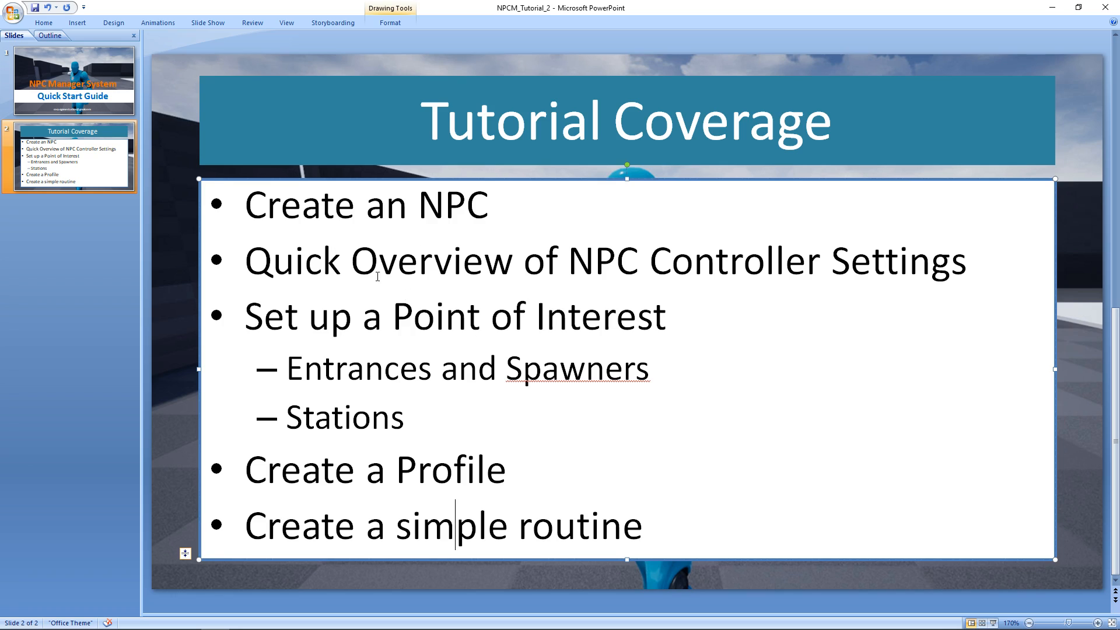